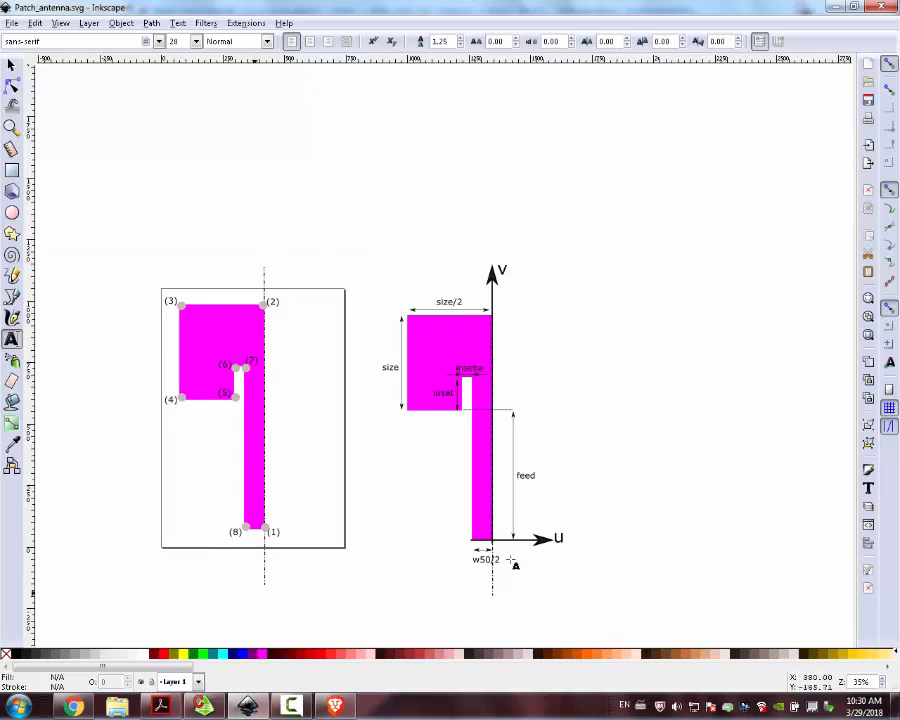
# Step: Switch to CADFEKO and add a variable named freq with the expression 5.8e9
pyautogui.moveTo(330, 708)
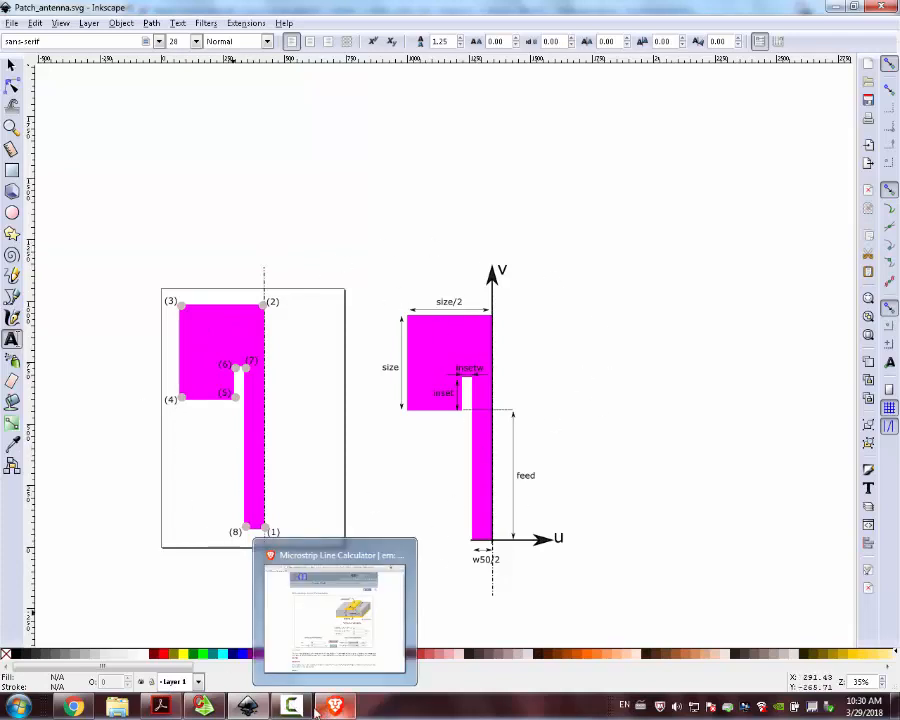
pyautogui.click(203, 708)
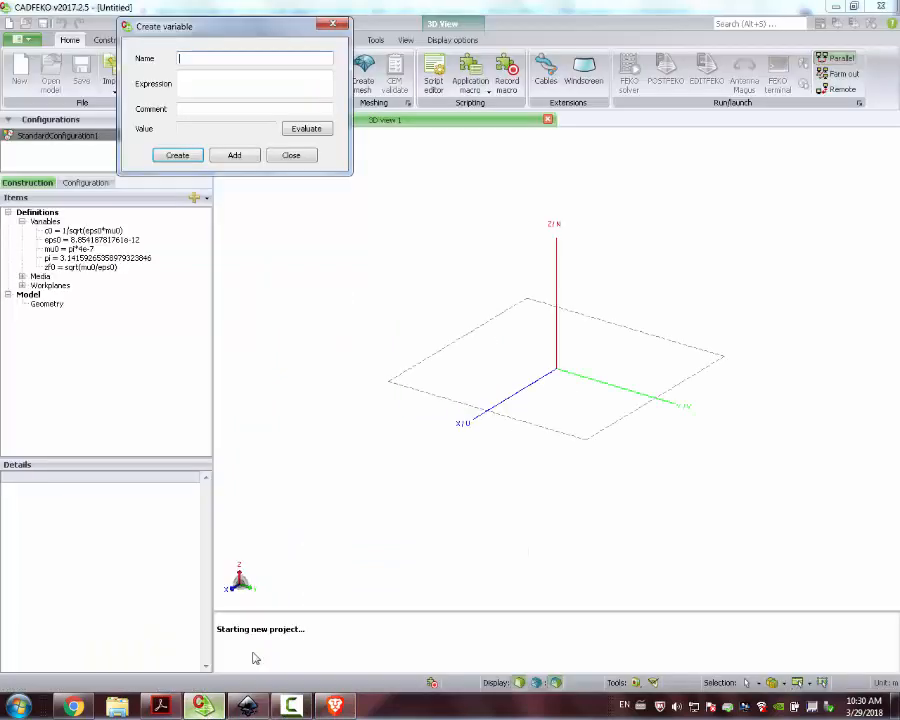
pyautogui.moveTo(277, 313); pyautogui.dragTo(277, 313)
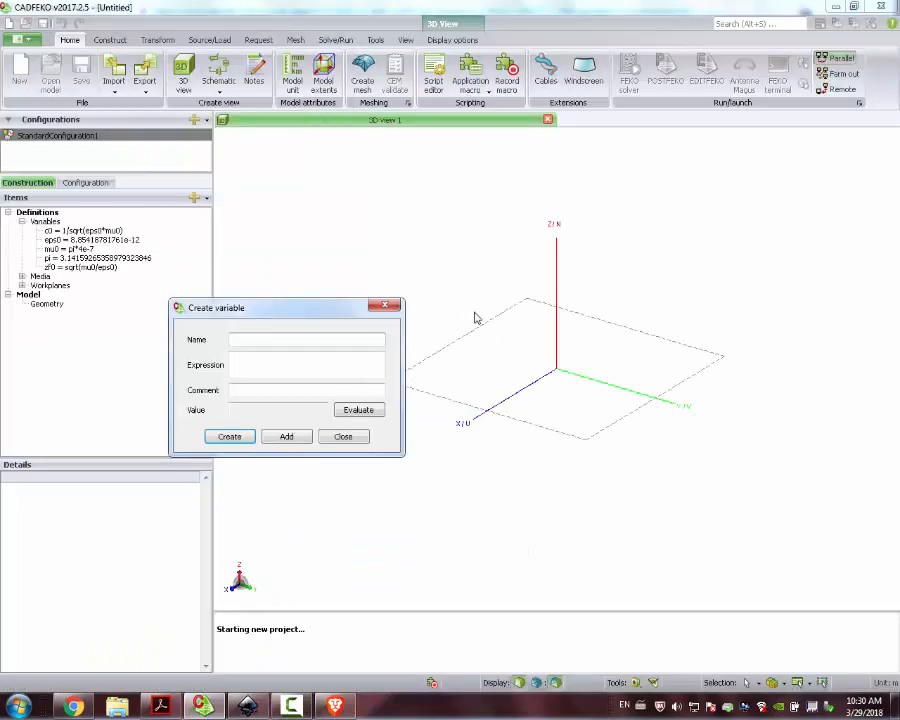
pyautogui.write('freq')
pyautogui.press('Tab')
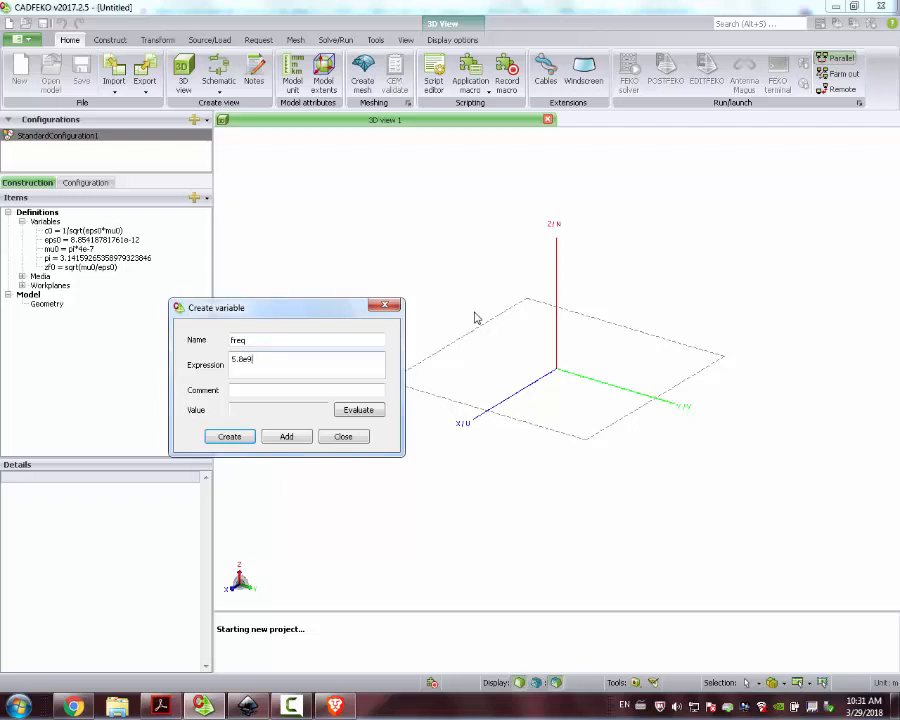
pyautogui.click(287, 437)
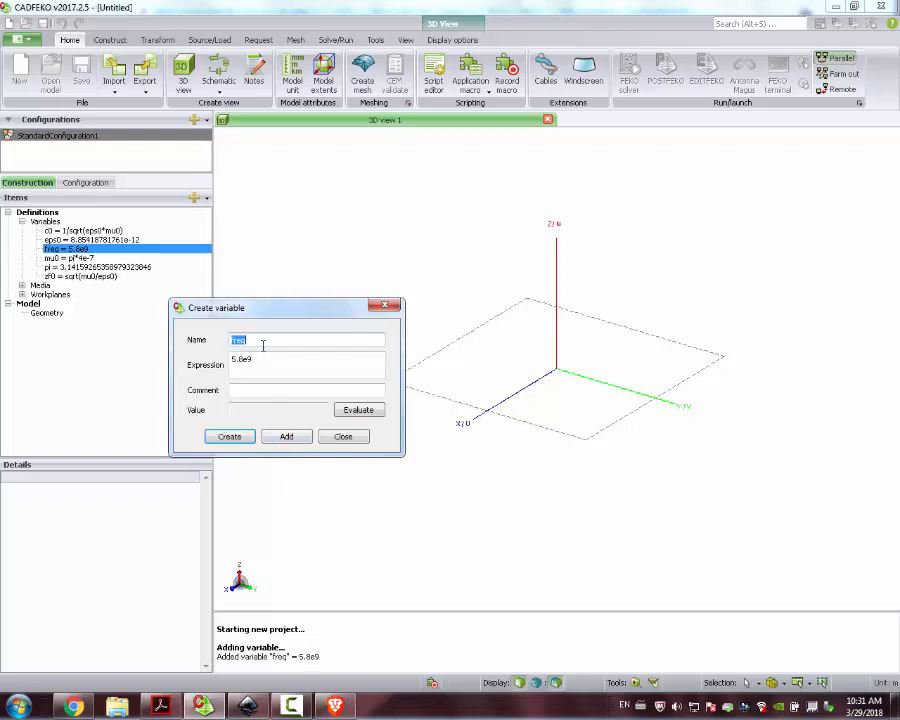
# Step: Add a variable named wavelengnth with the expression c0/freq
pyautogui.write('wavelengt')
pyautogui.press('BackSpace')
pyautogui.press('BackSpace')
pyautogui.moveTo(236, 359); pyautogui.dragTo(159, 360)
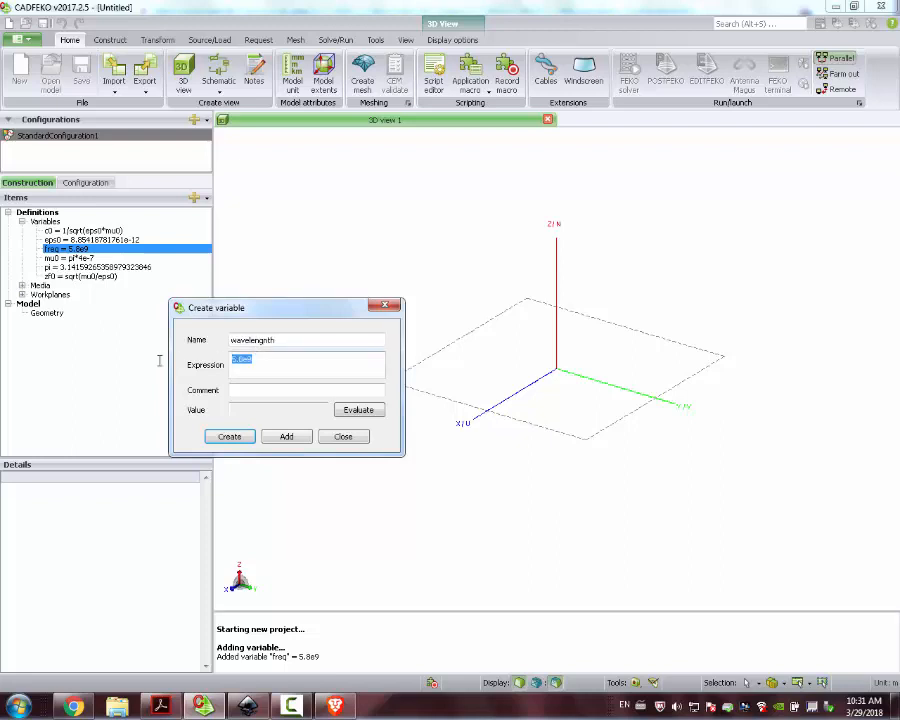
pyautogui.write('c0/freq')
pyautogui.click(292, 438)
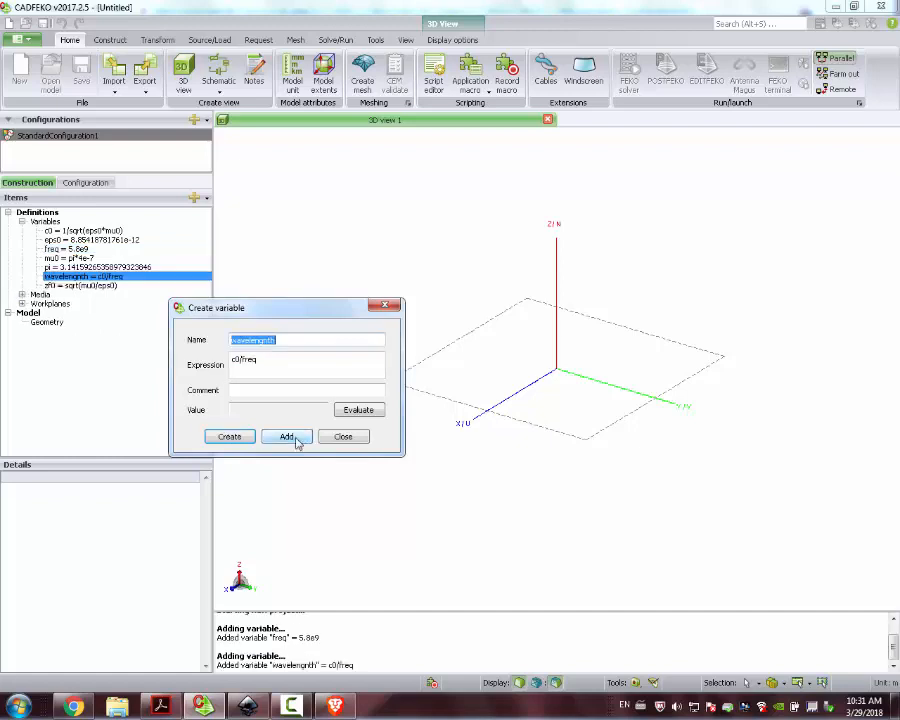
# Step: Define a variable named size with the expression wavelength/(2*sqrt(3.4)), checking the antenna drawing in Inkscape, and evaluate it
pyautogui.write('size')
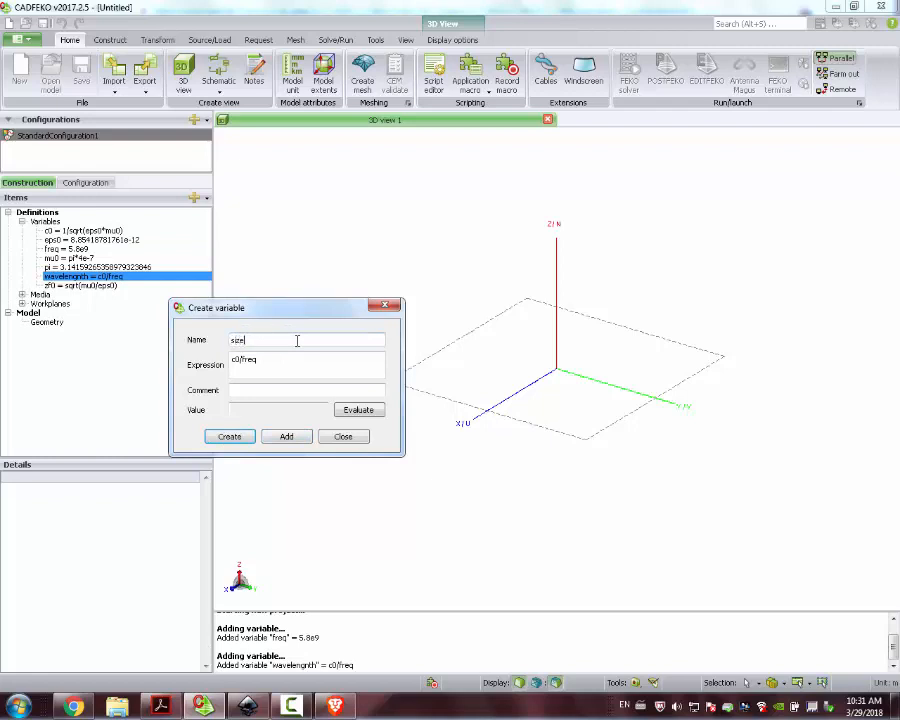
pyautogui.press('Tab')
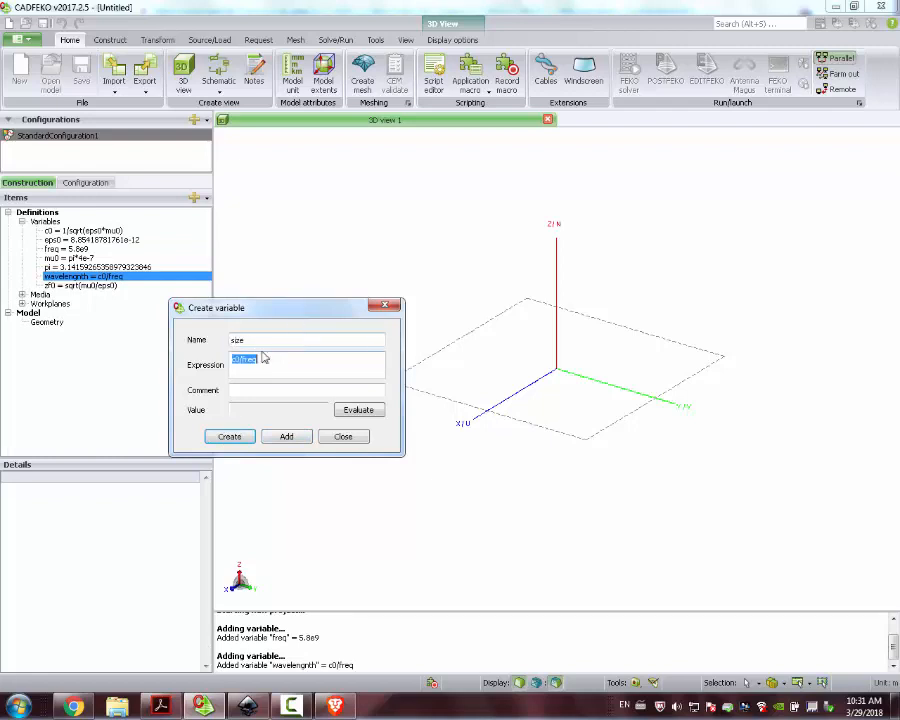
pyautogui.click(248, 706)
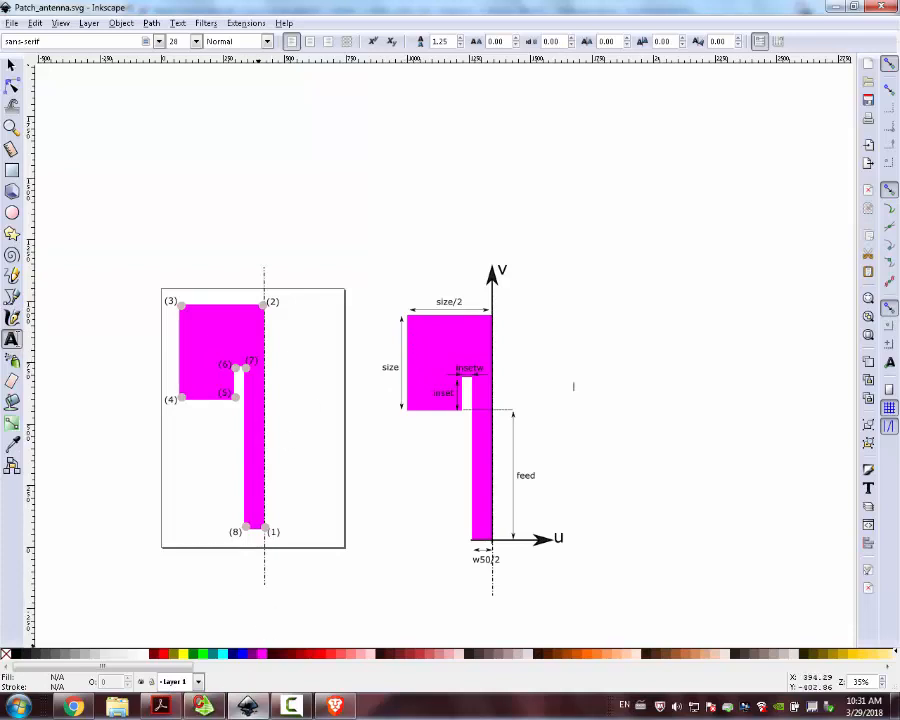
pyautogui.click(207, 707)
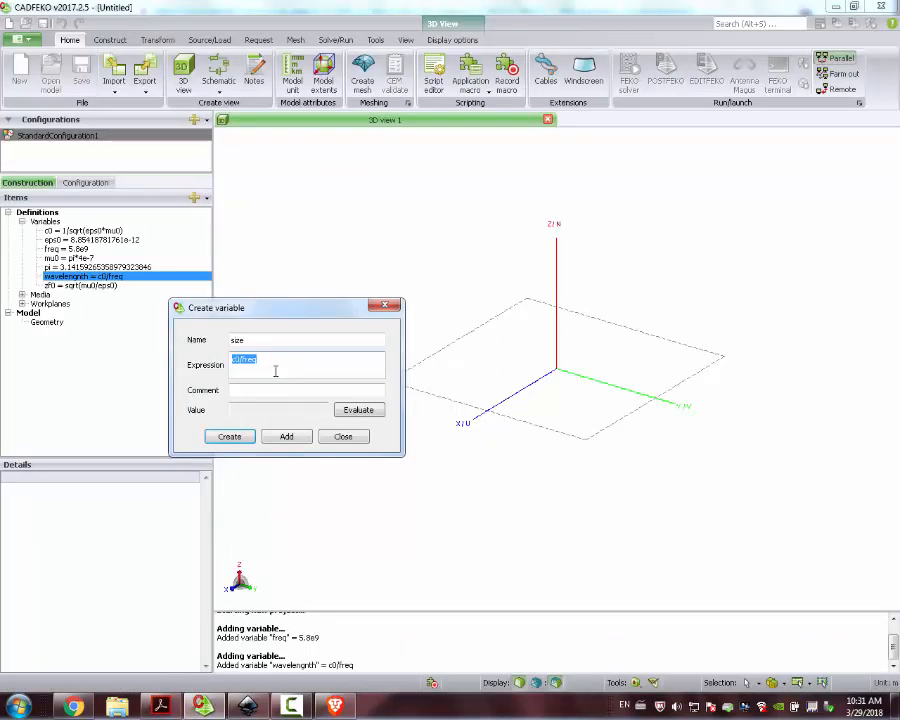
pyautogui.write('wavelength/(2*sqr')
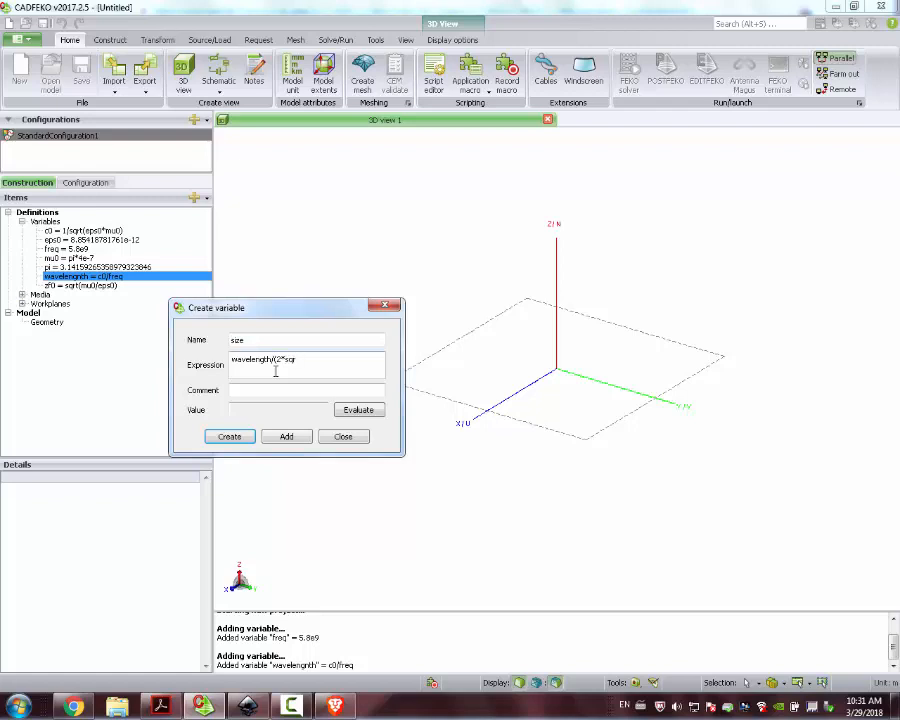
pyautogui.write('t(3.4')
pyautogui.moveTo(285, 360); pyautogui.dragTo(322, 359)
pyautogui.click(357, 410)
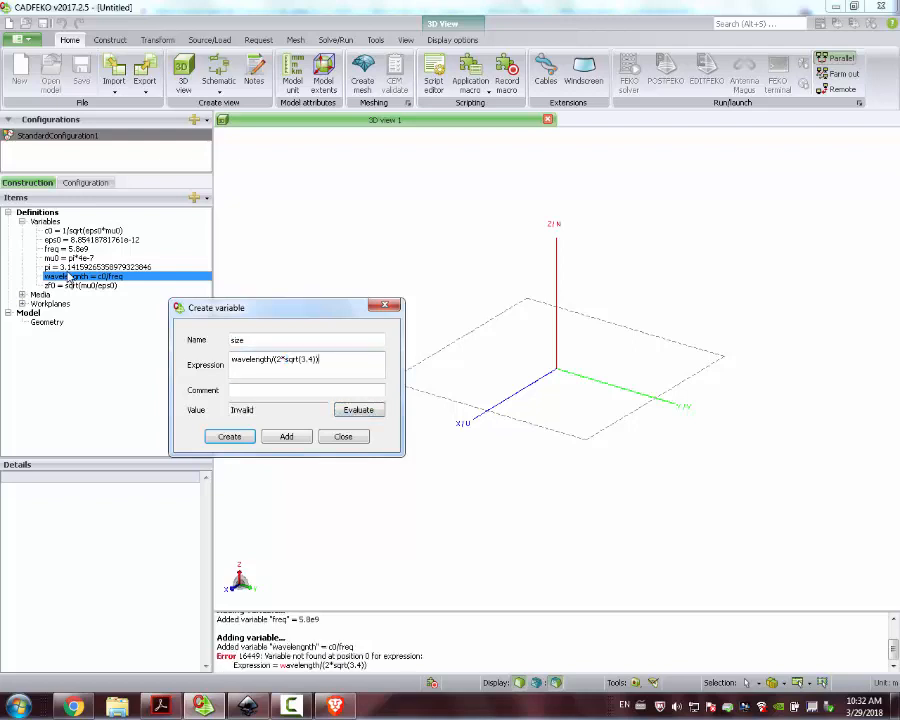
# Step: Rename the misspelled variable wavelengnth to wavelength, and add and evaluate the pending size variable
pyautogui.rightClick(72, 279)
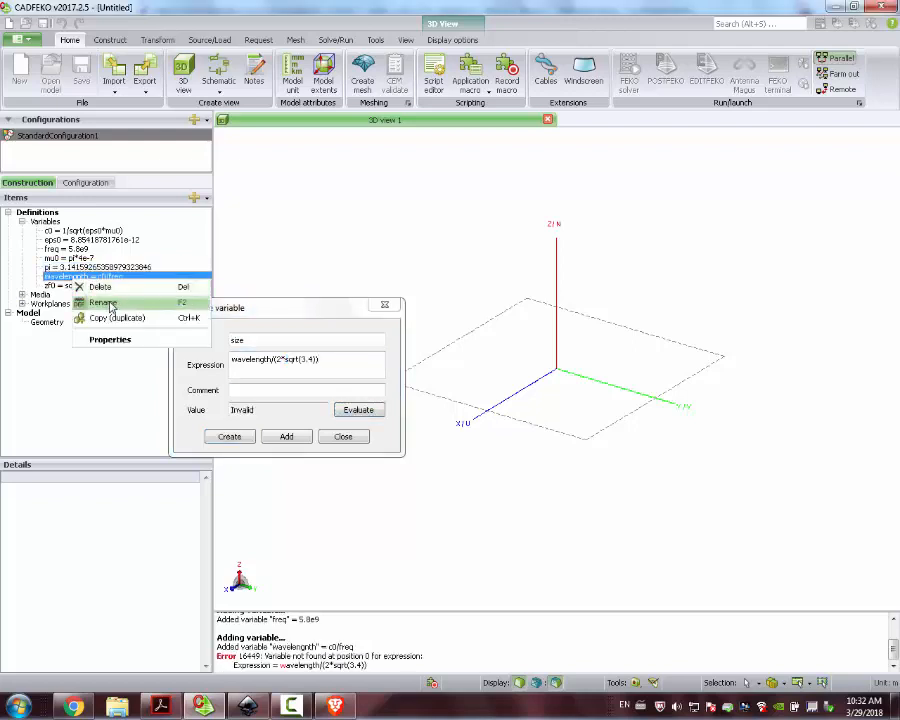
pyautogui.click(103, 303)
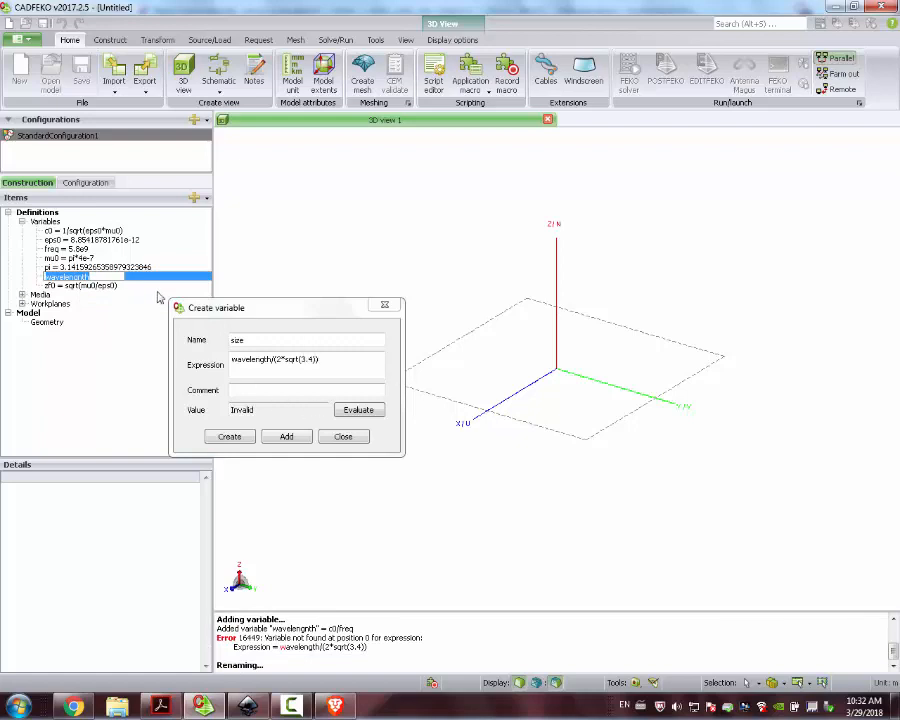
pyautogui.press('Left')
pyautogui.press('Left')
pyautogui.press('Left')
pyautogui.click(70, 286)
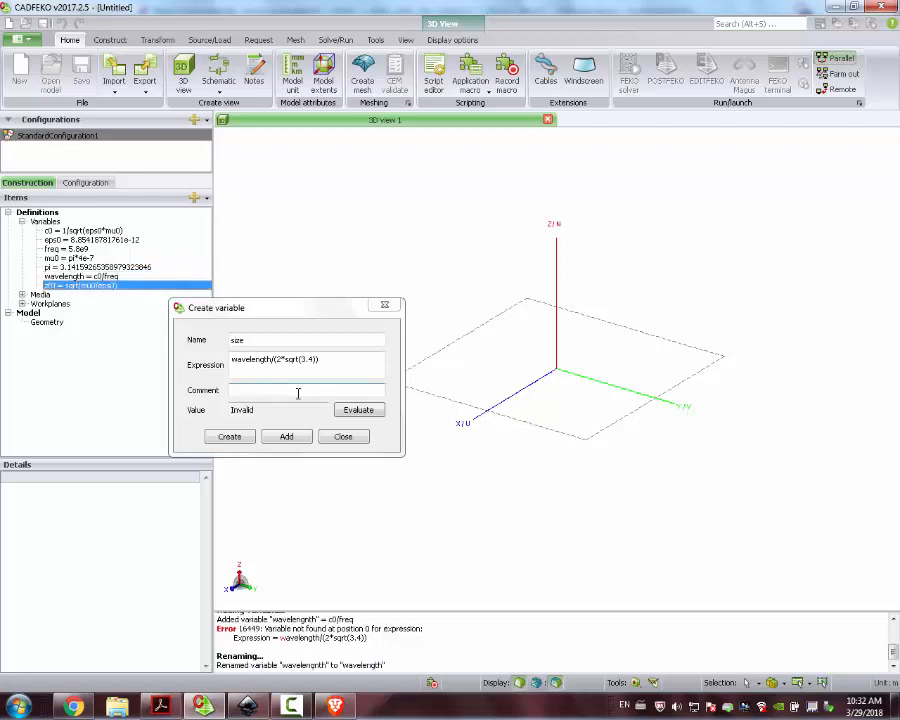
pyautogui.click(290, 437)
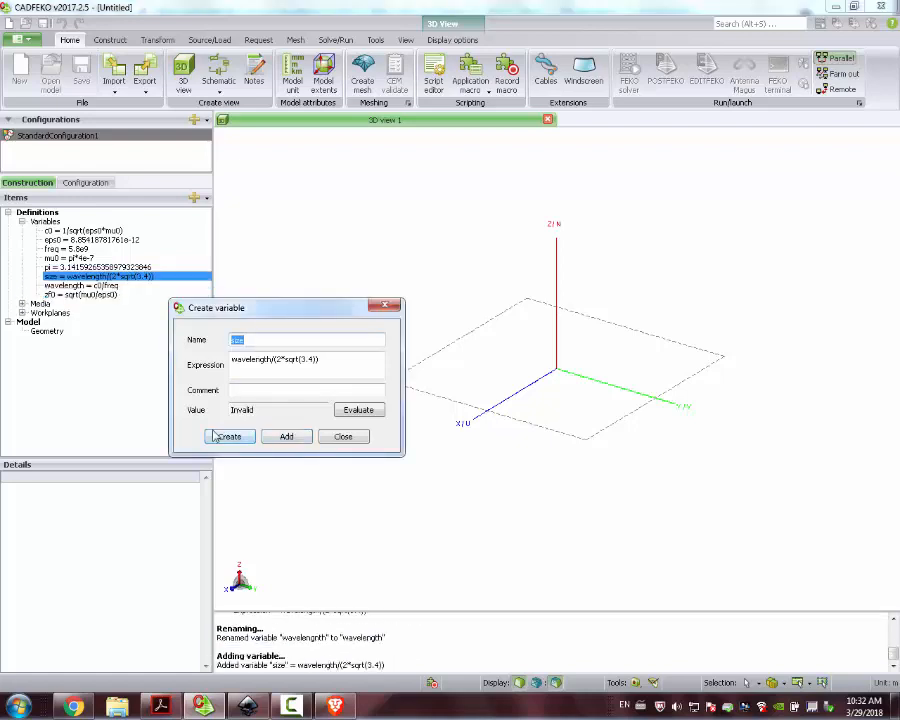
pyautogui.click(362, 410)
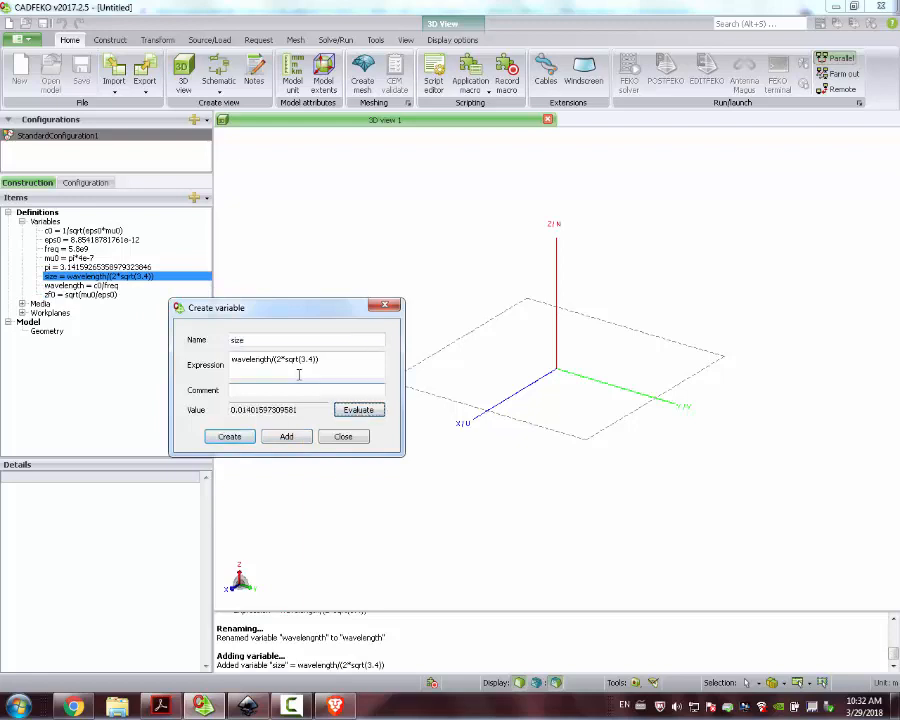
# Step: Add a variable named feed with the expression wavelength/2, checking the feed dimension in the Inkscape drawing
pyautogui.moveTo(232, 340); pyautogui.dragTo(246, 342)
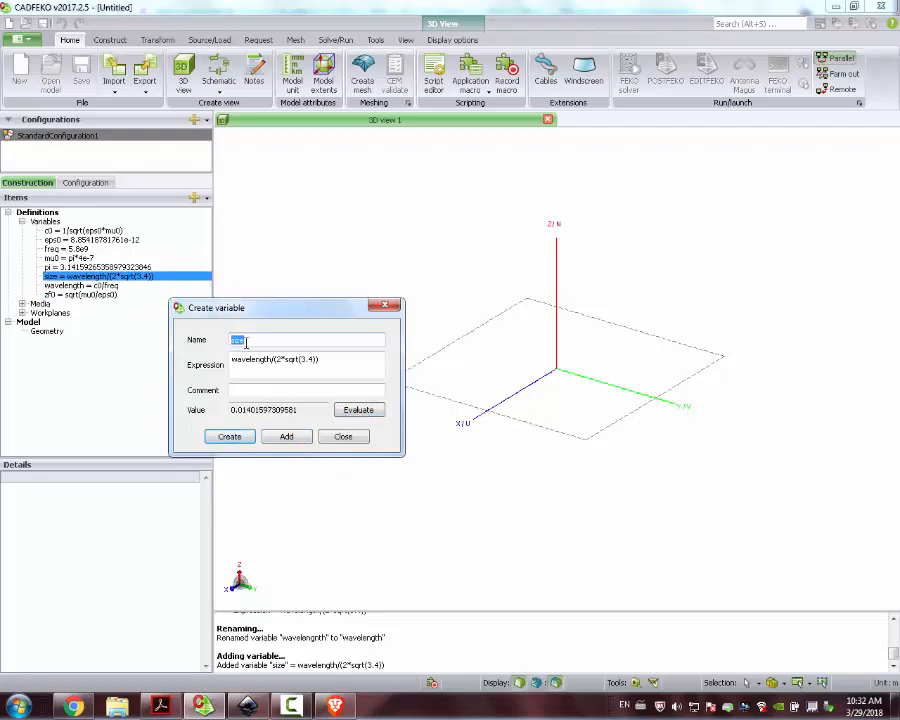
pyautogui.write('feed')
pyautogui.press('Tab')
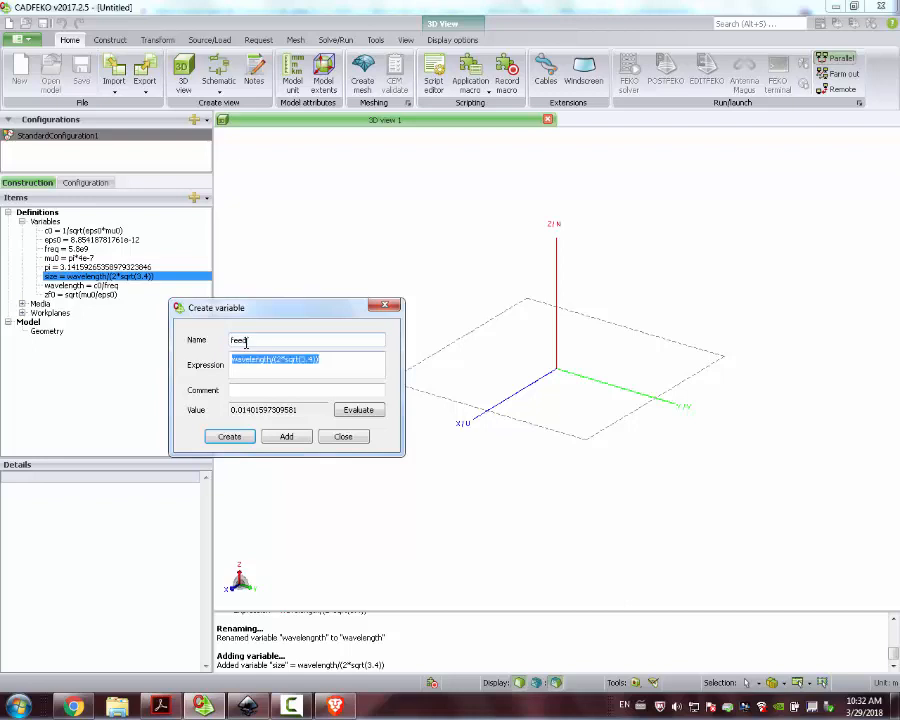
pyautogui.write('wavelength/2')
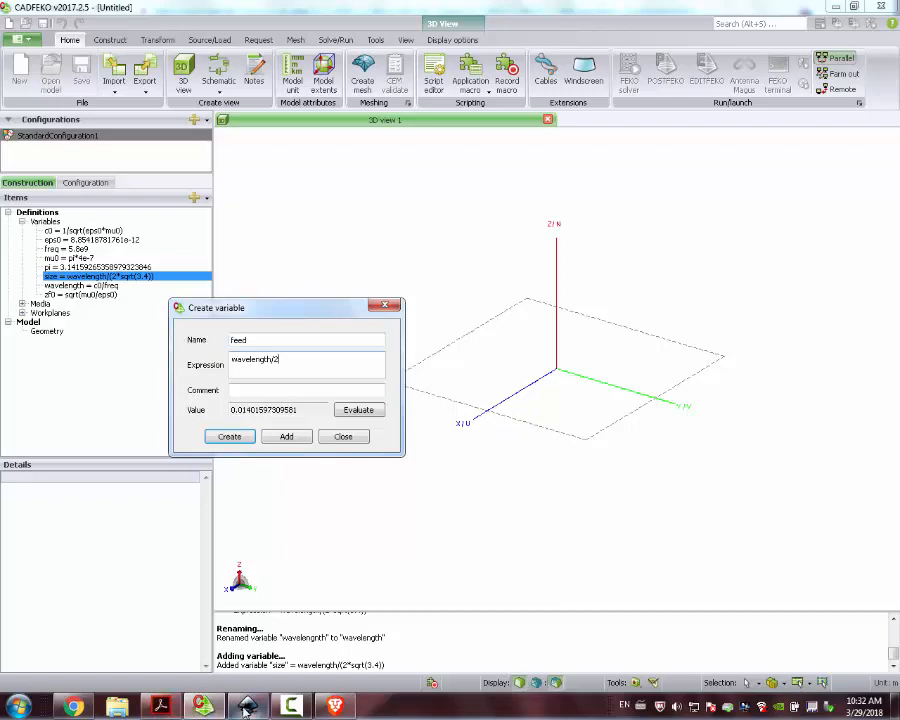
pyautogui.hotkey('alt', 'Tab')
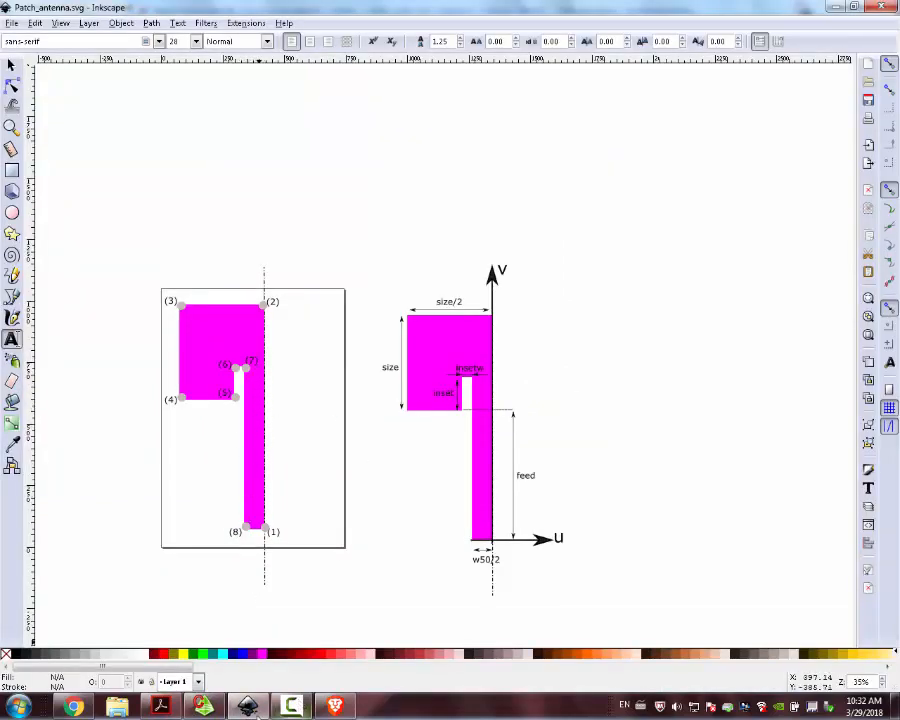
pyautogui.click(201, 707)
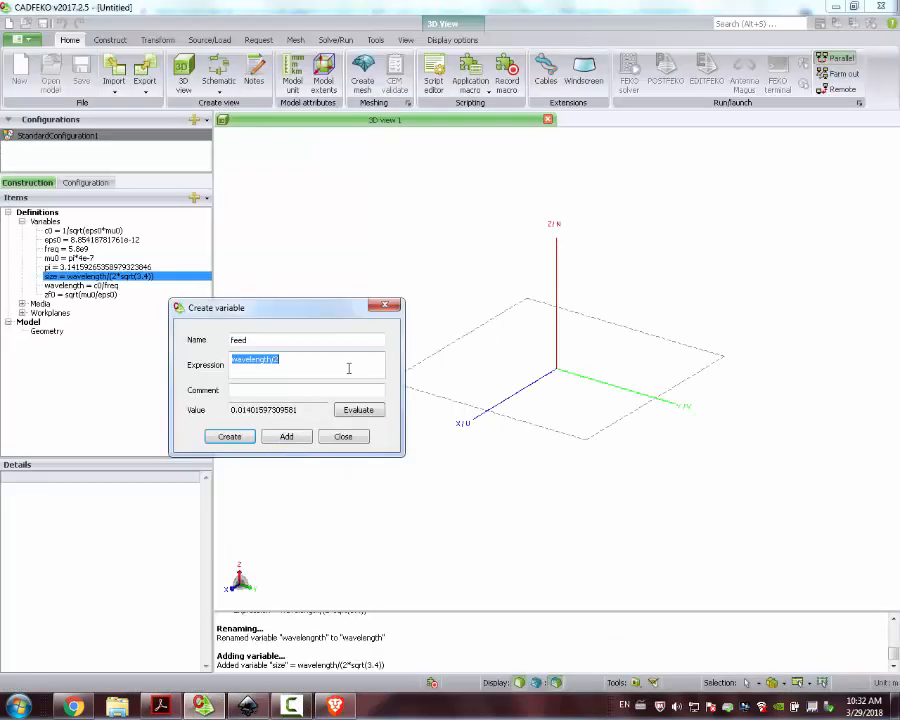
pyautogui.click(287, 436)
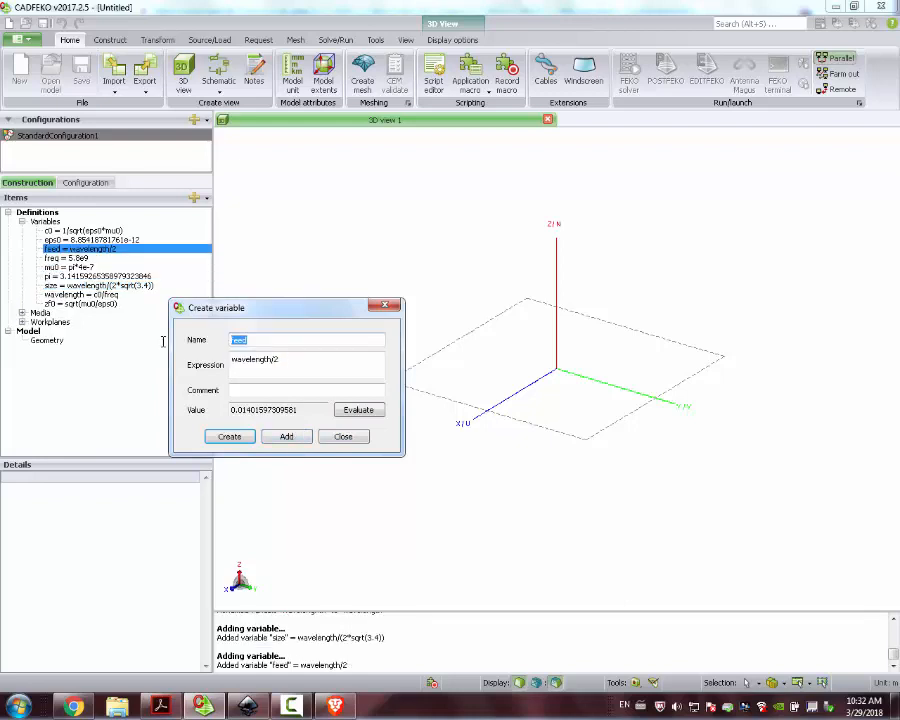
# Step: Add a variable named inset with the expression size/3
pyautogui.write('inset')
pyautogui.press('Tab')
pyautogui.write('siz')
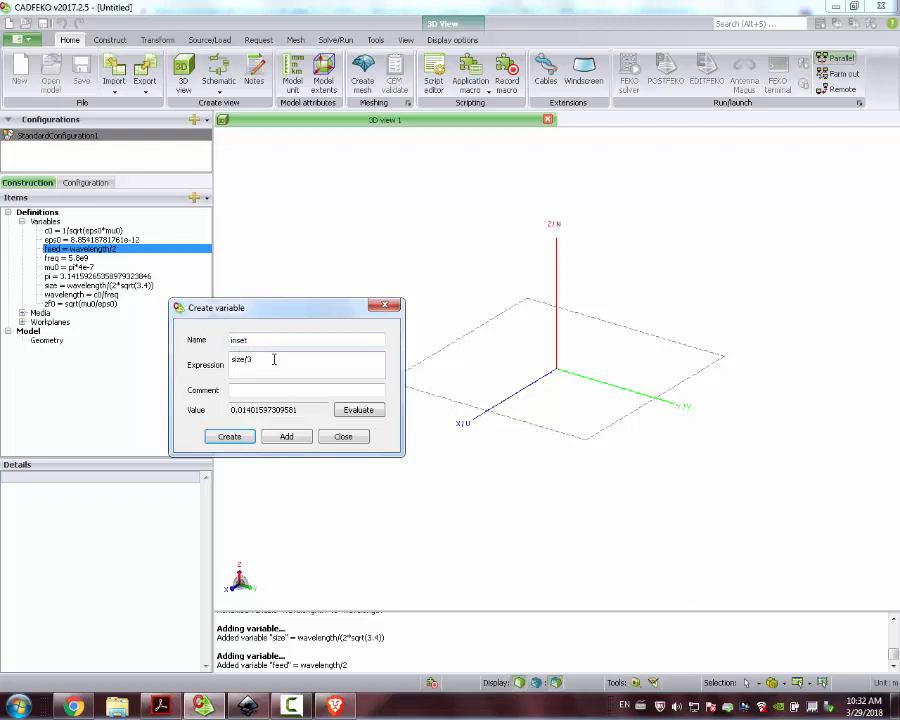
pyautogui.click(286, 436)
# Step: Add a variable named insetw with the expression size/20
pyautogui.click(272, 340)
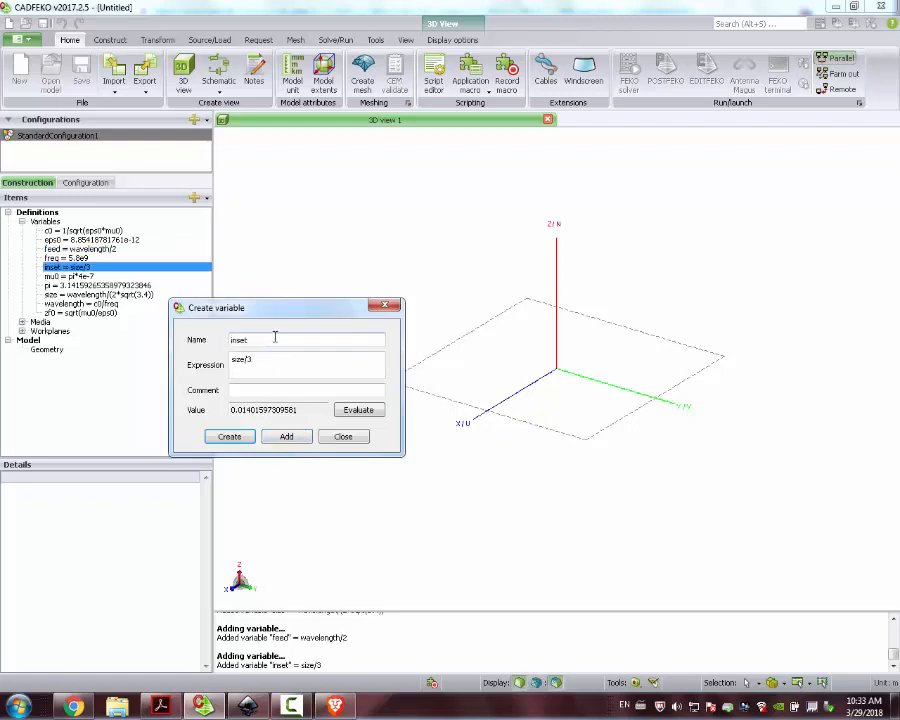
pyautogui.write('w')
pyautogui.press('Tab')
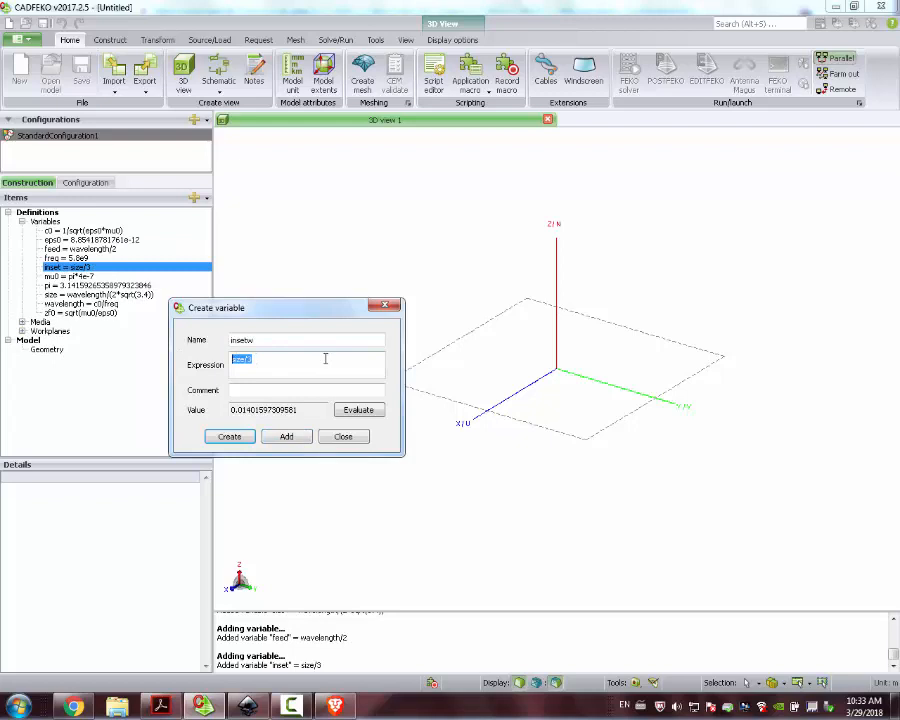
pyautogui.write('size/20')
pyautogui.click(286, 436)
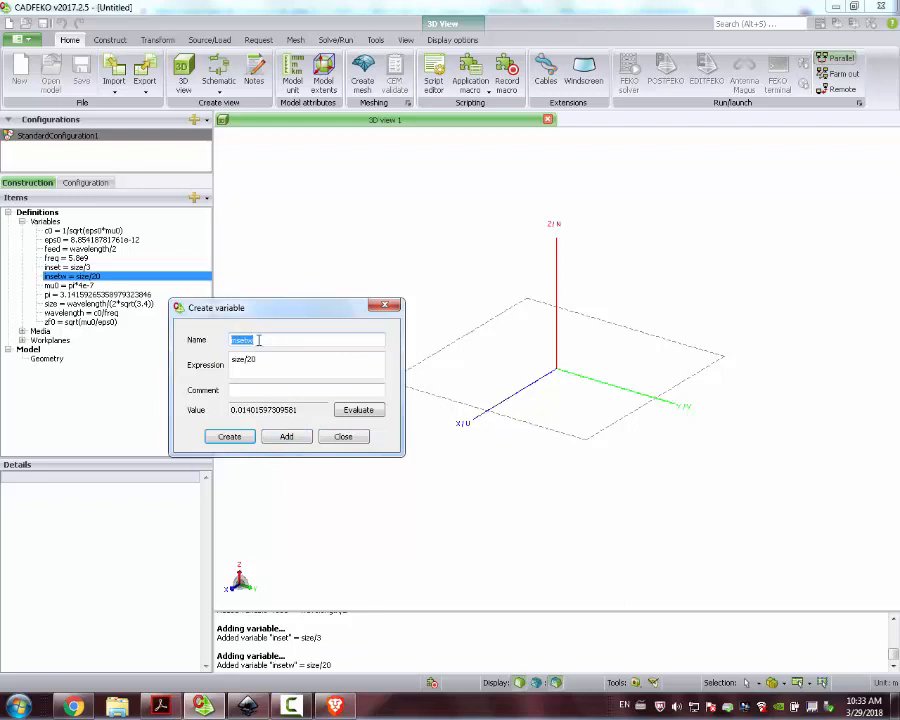
# Step: Add a variable named w50 with the expression 3.68e-3 for the feed line width
pyautogui.write('w50')
pyautogui.press('Tab')
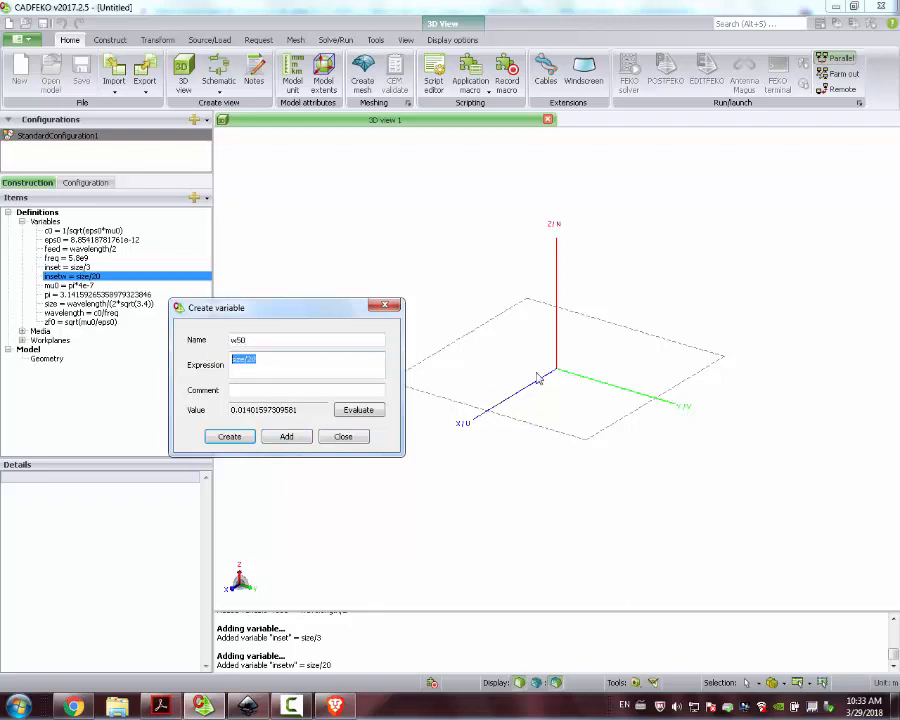
pyautogui.write('s')
pyautogui.write('.68e-3')
pyautogui.click(297, 441)
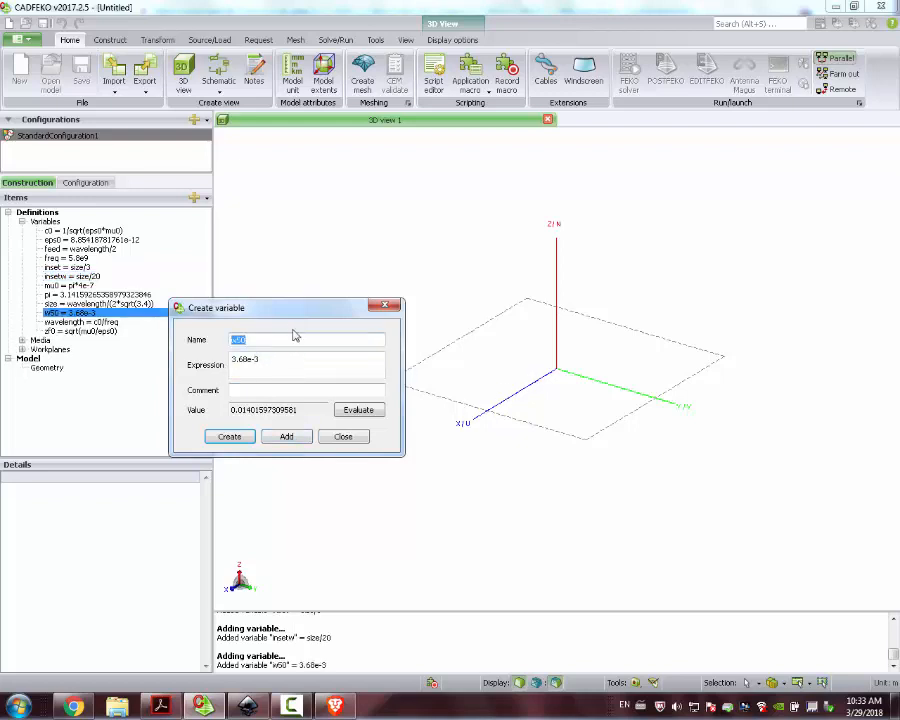
# Step: Add a variable named fmin with the expression 4e9
pyautogui.write('fmin')
pyautogui.press('Tab')
pyautogui.write('4e')
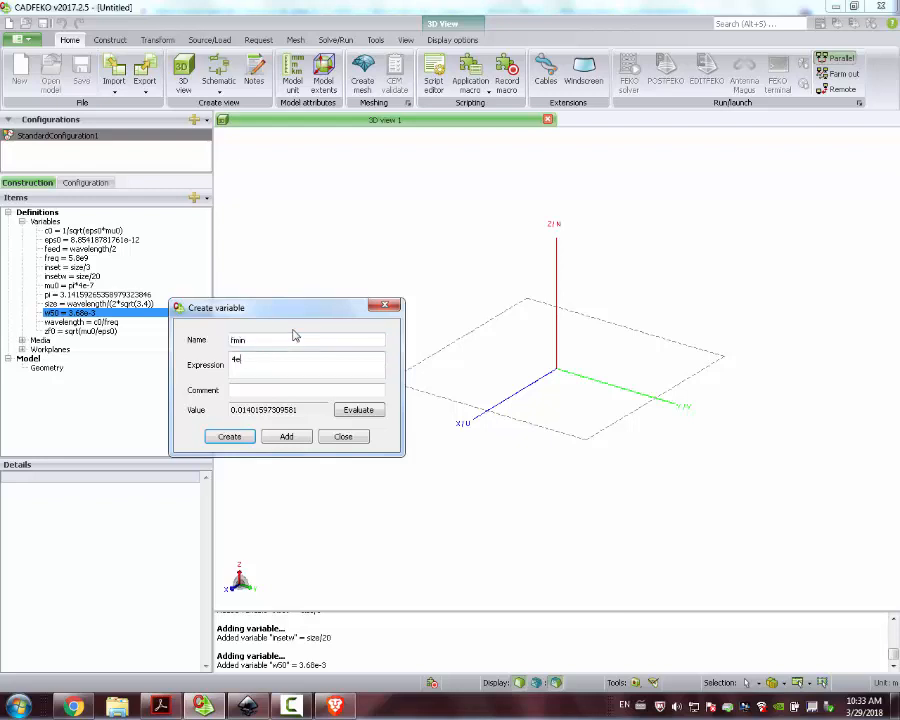
pyautogui.click(287, 437)
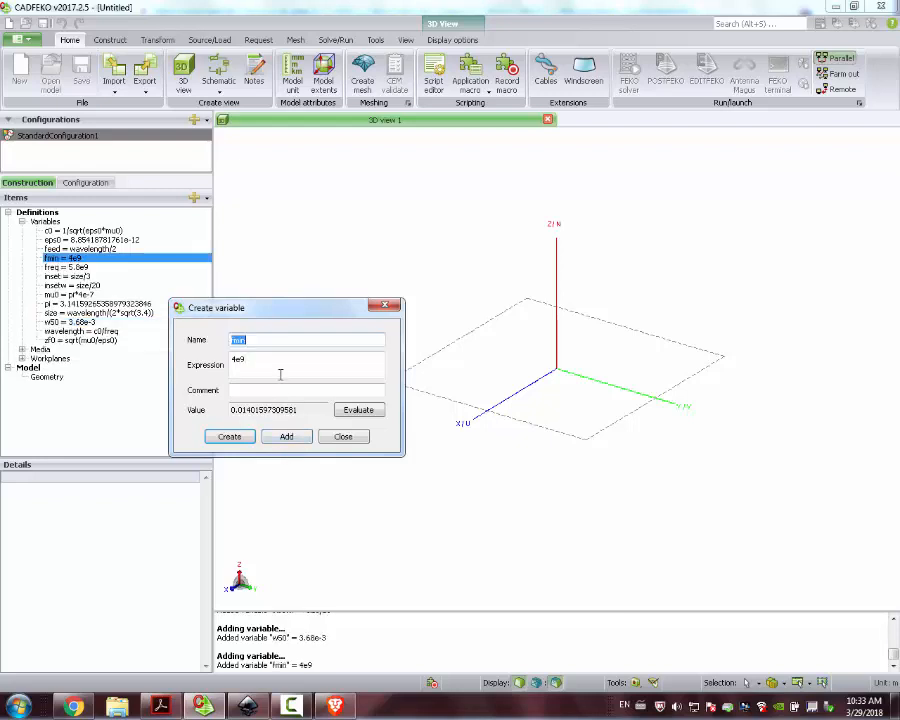
# Step: Add a variable named fmax with the expression 6.5e9
pyautogui.write('fmax')
pyautogui.press('Tab')
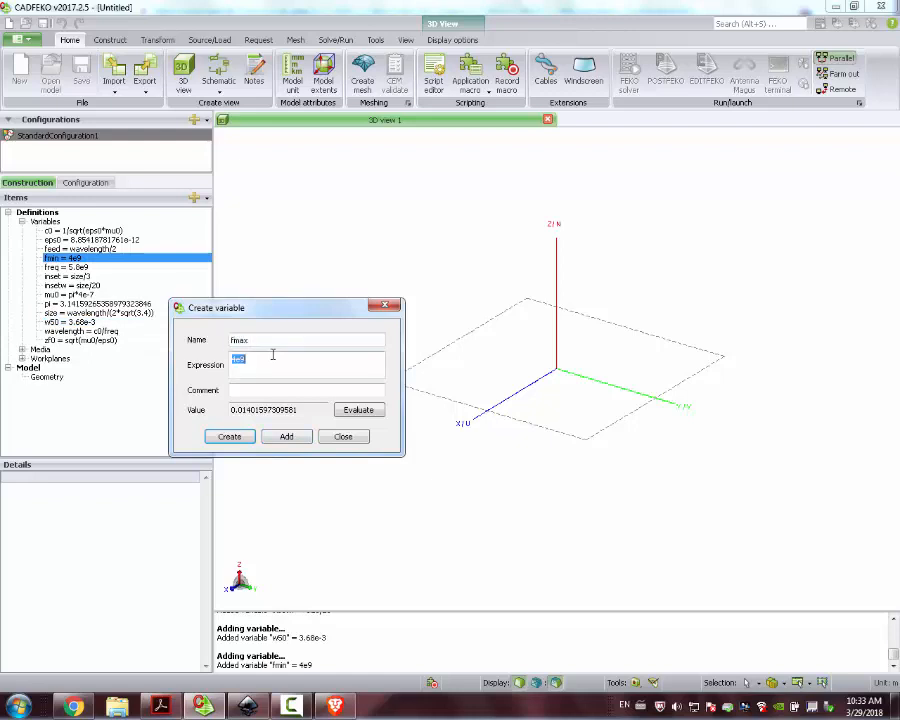
pyautogui.write('6.5')
pyautogui.click(292, 437)
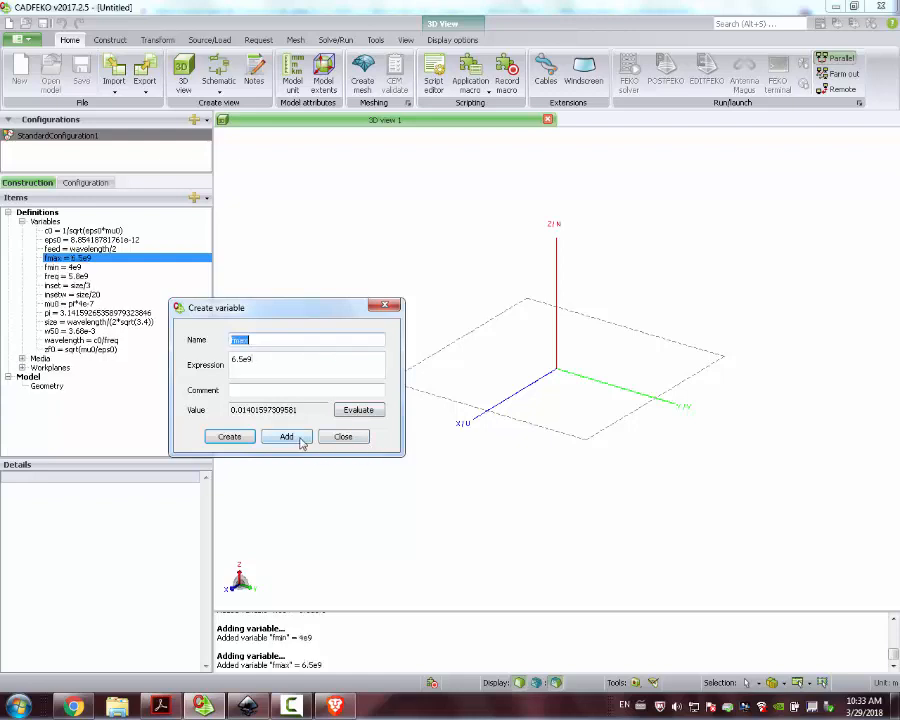
# Step: Add a variable named hsub with the expression 1.6e-3, taking the dielectric height from the online microstrip line calculator, and finish creating variables
pyautogui.write('hsub')
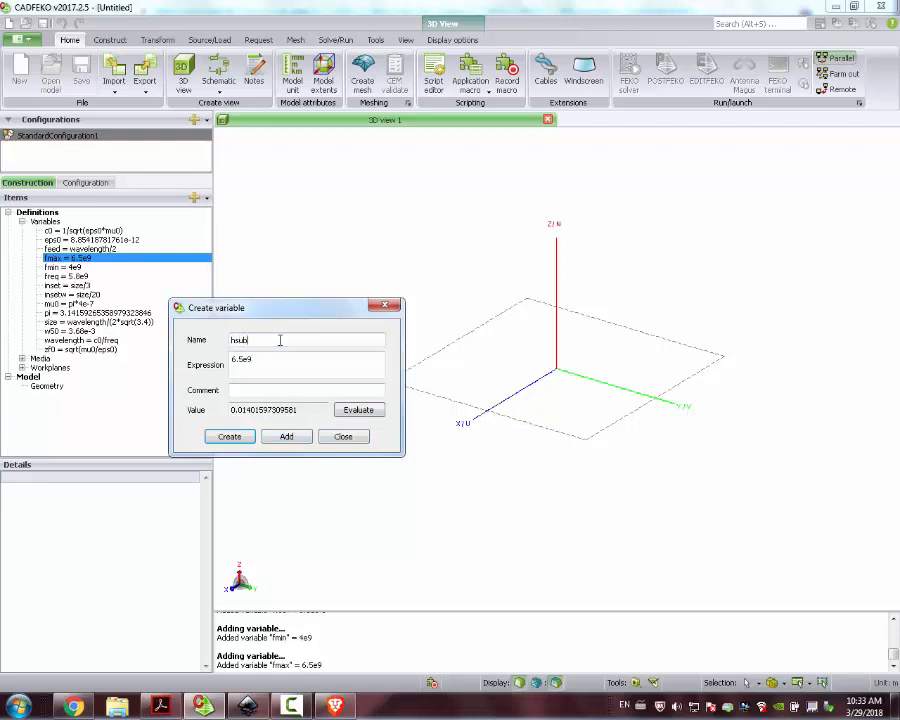
pyautogui.press('Tab')
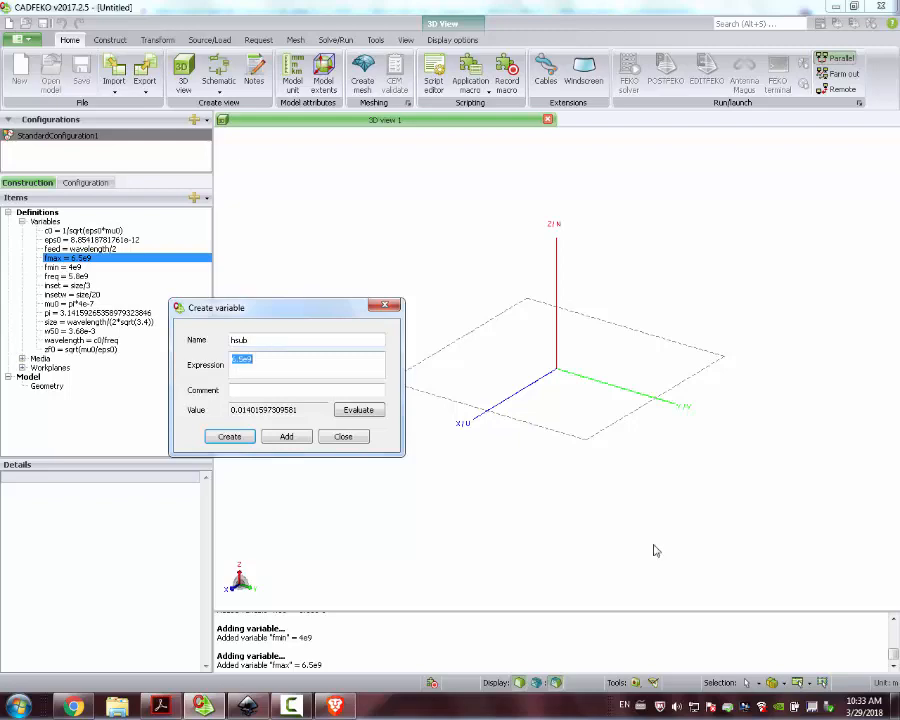
pyautogui.hotkey('alt', 'Tab')
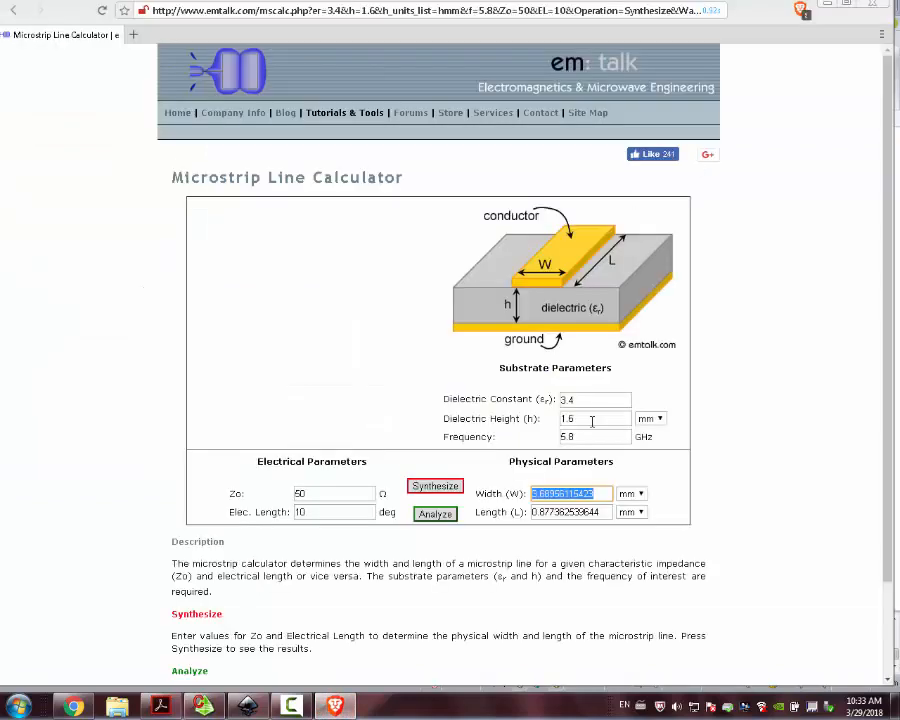
pyautogui.doubleClick(592, 417)
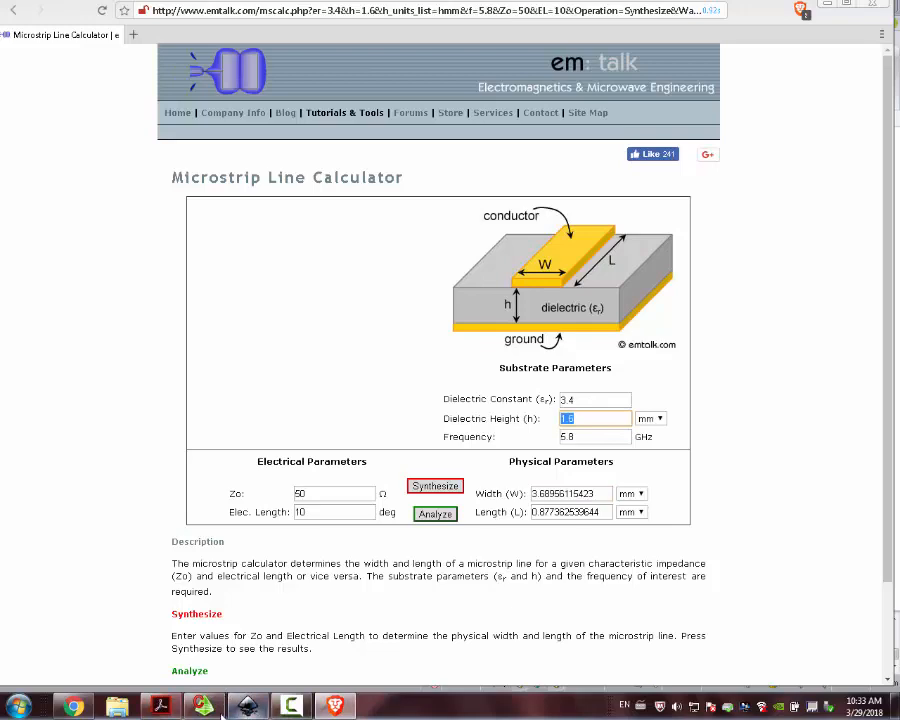
pyautogui.hotkey('alt', 'Tab')
pyautogui.write('1.')
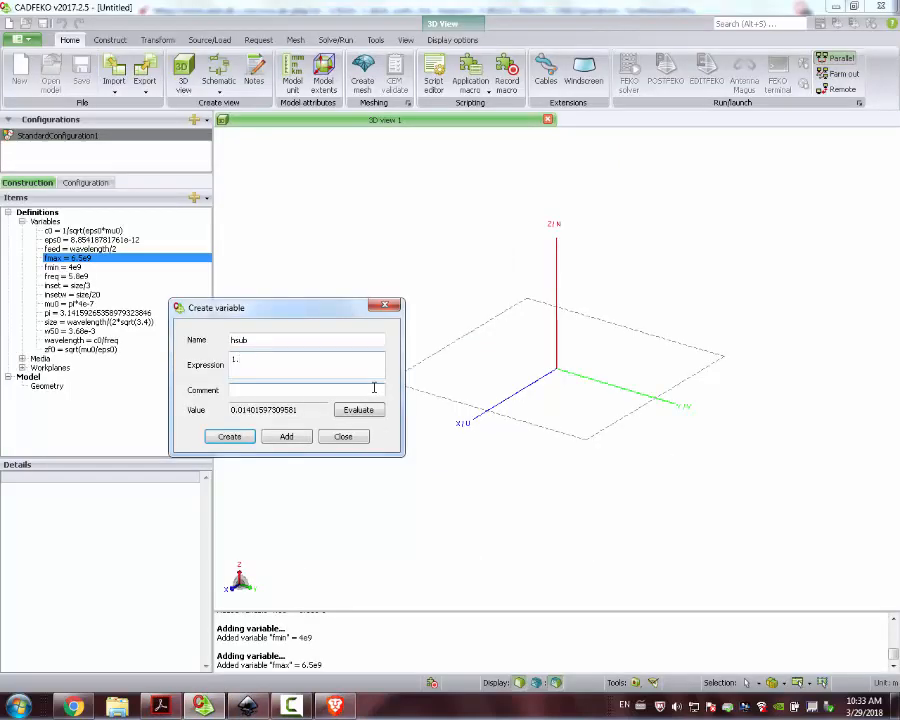
pyautogui.write('6e-3')
pyautogui.click(286, 436)
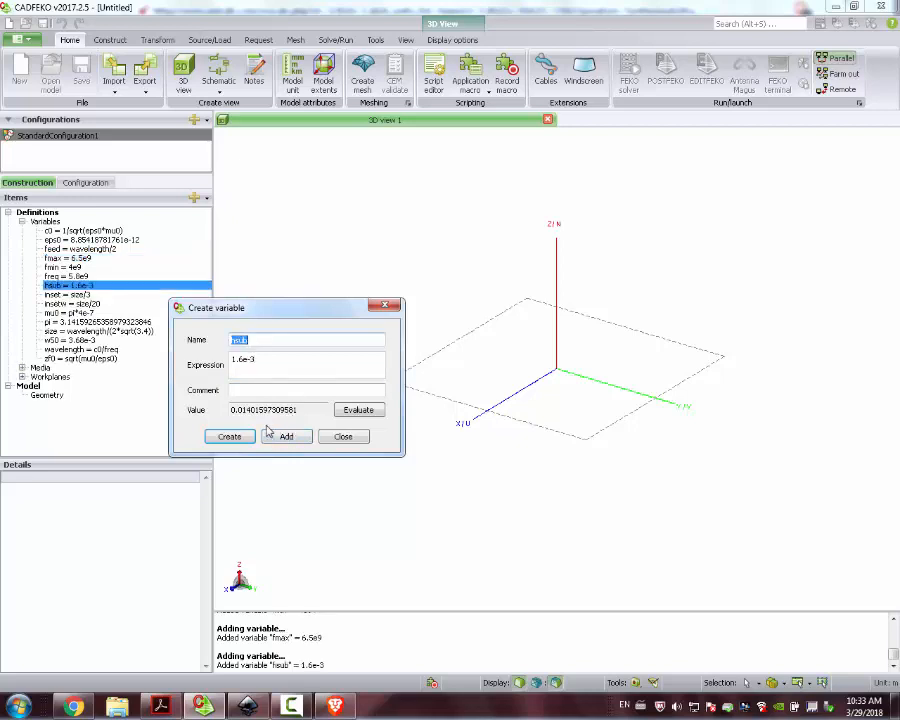
pyautogui.click(343, 437)
# Step: Consult the patch antenna drawing in Inkscape, start a polygon in CADFEKO, and set its corner 1 to U 0, V 0, N 0
pyautogui.moveTo(354, 414); pyautogui.dragTo(360, 300)
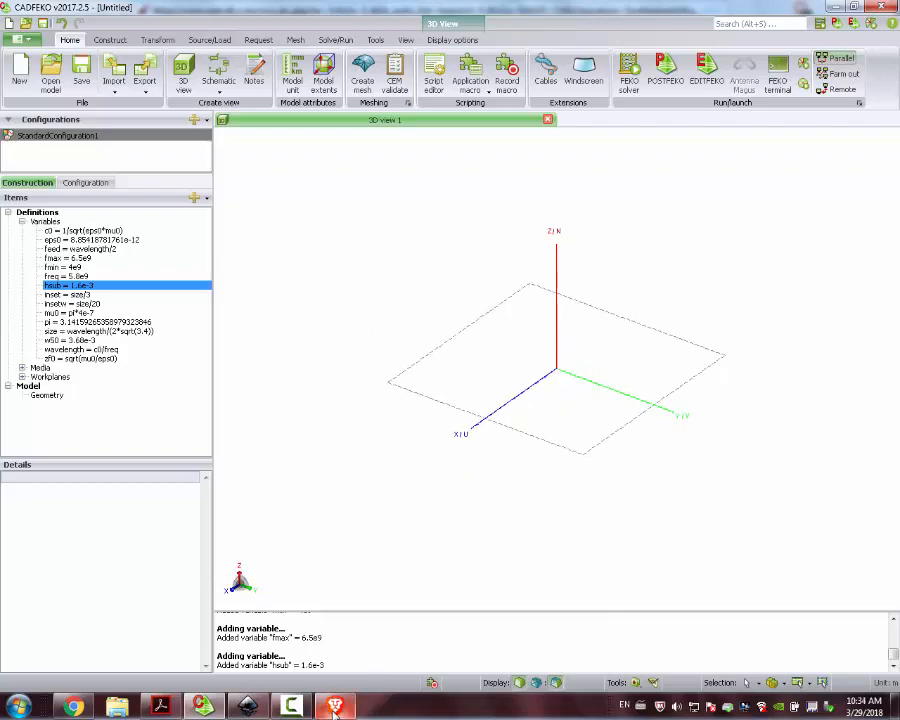
pyautogui.click(245, 605)
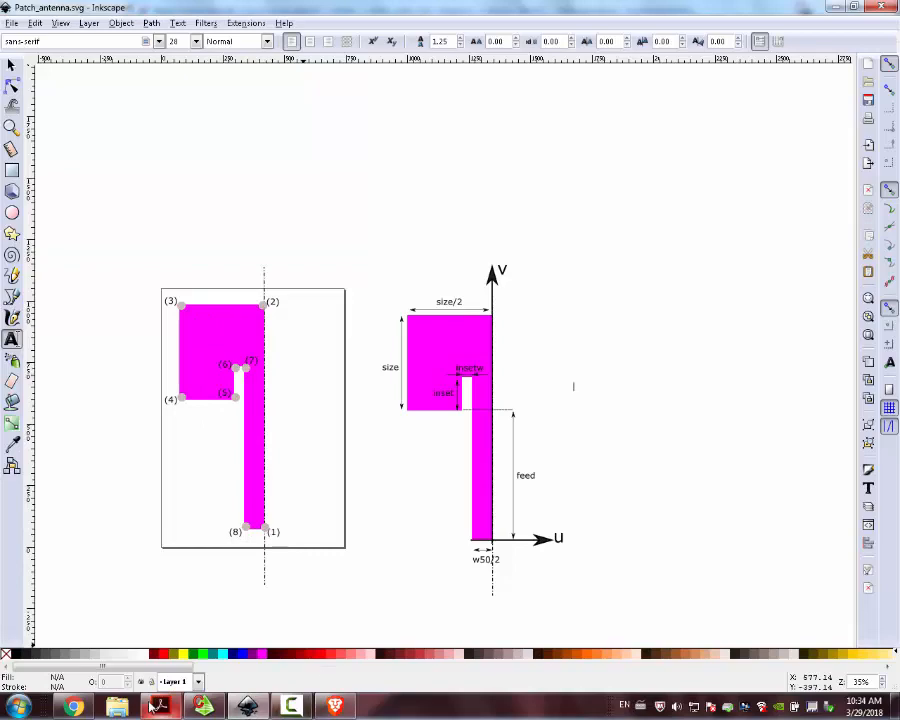
pyautogui.click(203, 707)
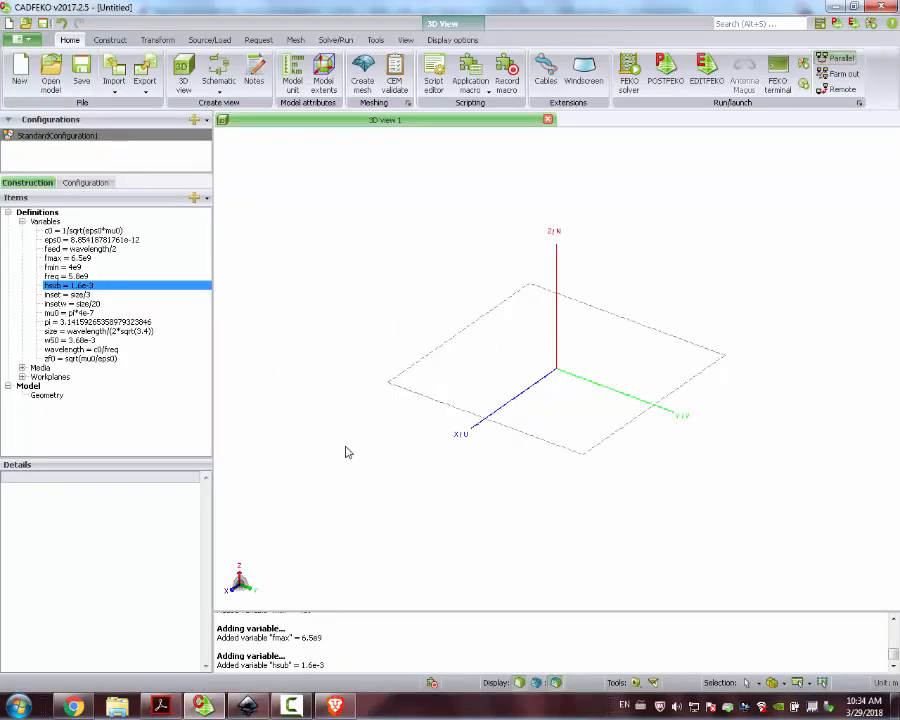
pyautogui.moveTo(346, 452); pyautogui.dragTo(420, 360)
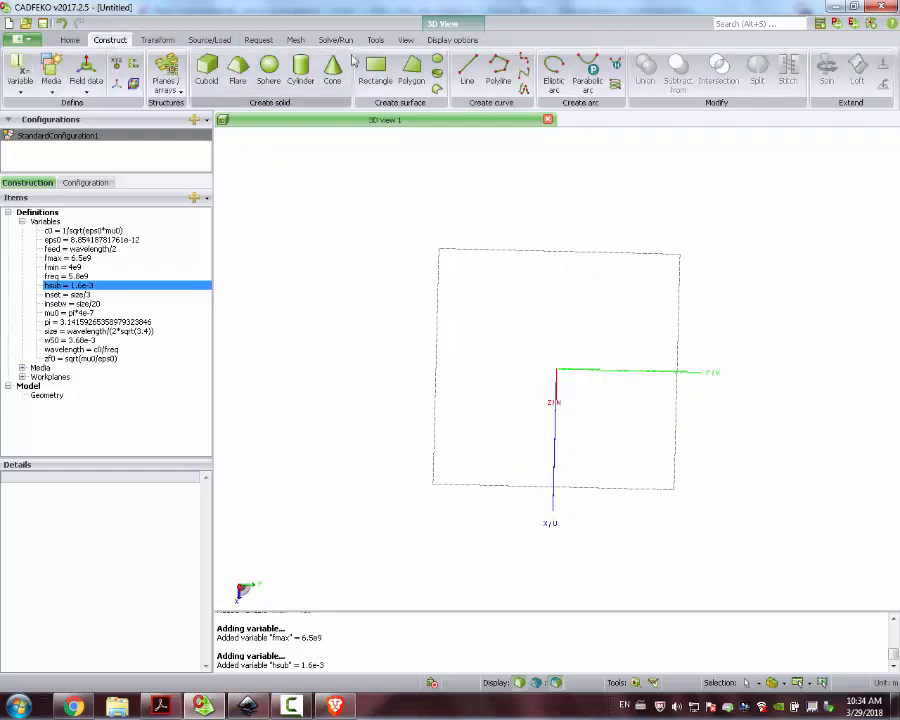
pyautogui.click(410, 72)
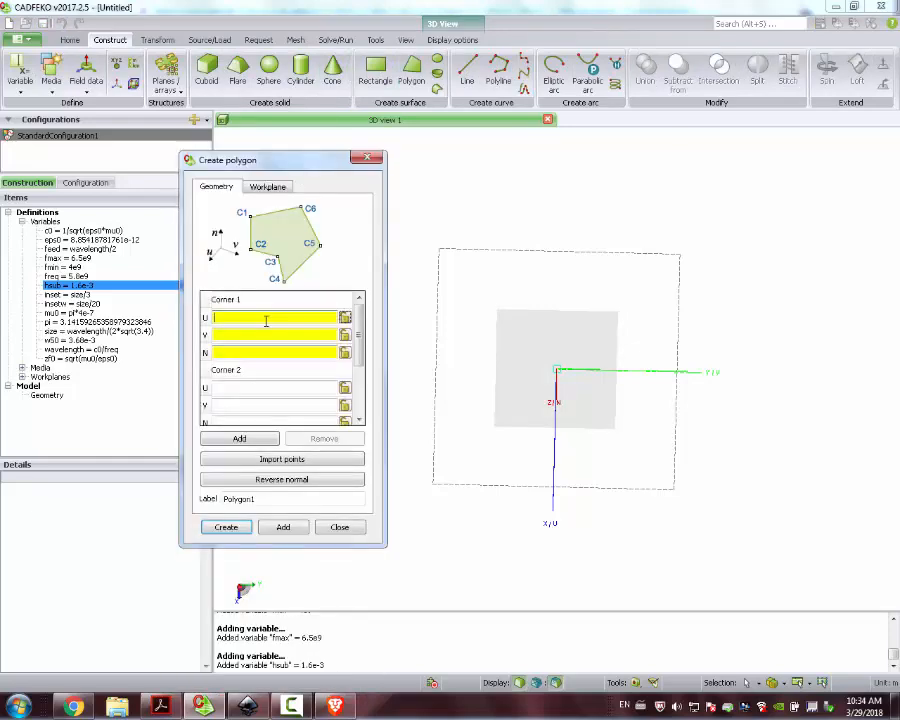
pyautogui.click(248, 706)
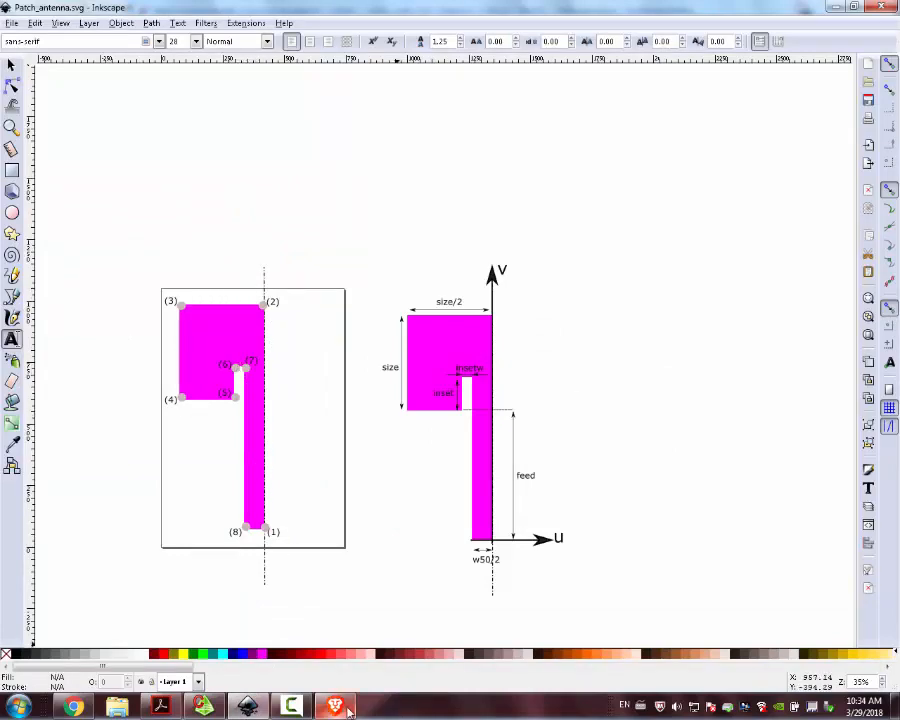
pyautogui.click(203, 706)
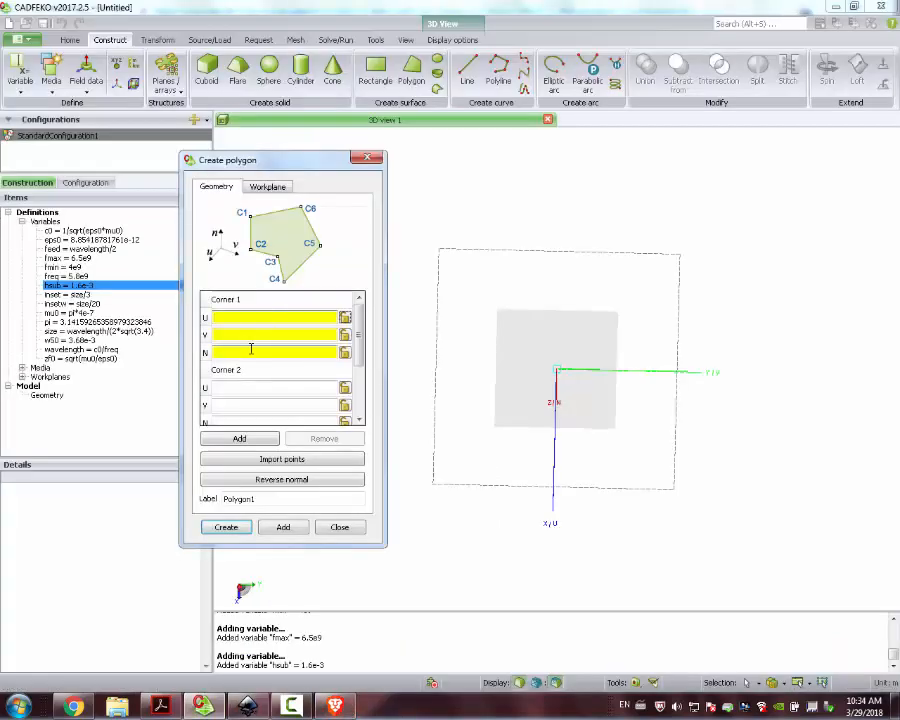
pyautogui.write('0')
pyautogui.press('Tab')
pyautogui.write('0')
pyautogui.press('Tab')
pyautogui.write('0')
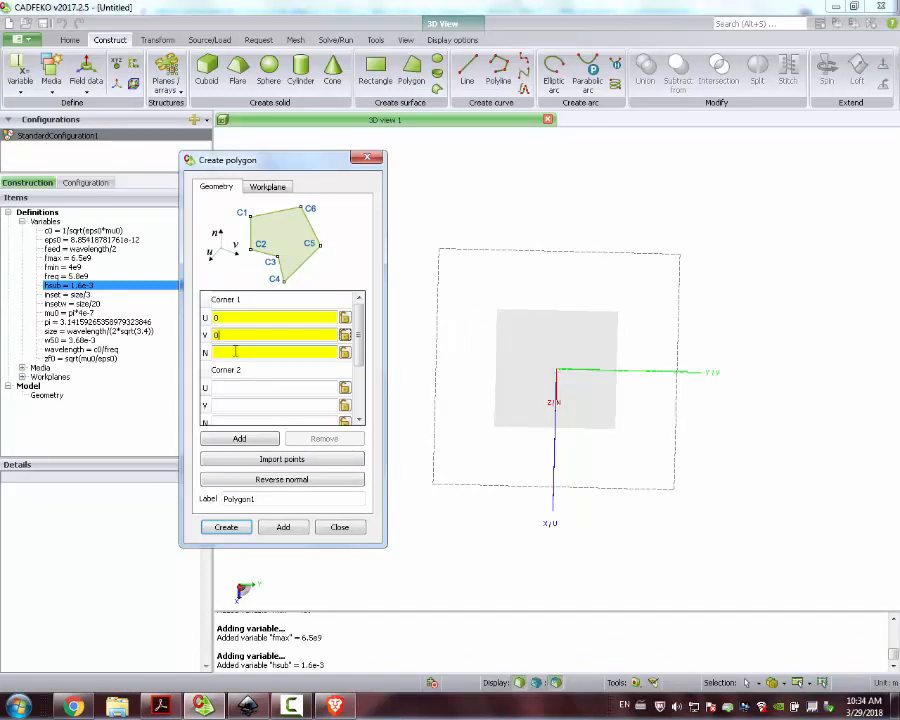
# Step: Set corner 2 of the polygon to U 0, V feed+size, N 0
pyautogui.click(242, 387)
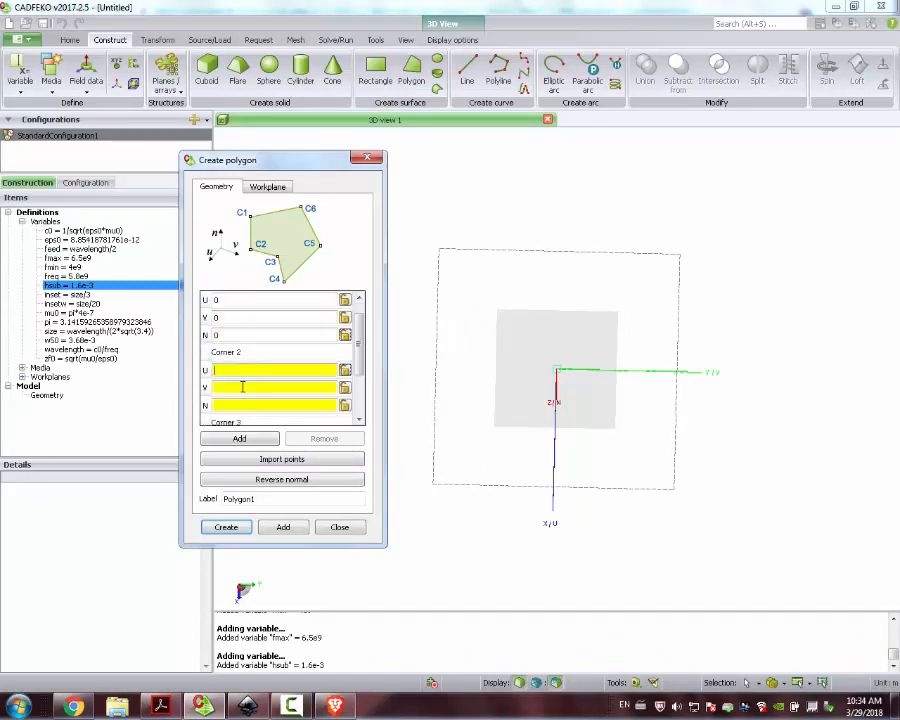
pyautogui.press('Tab')
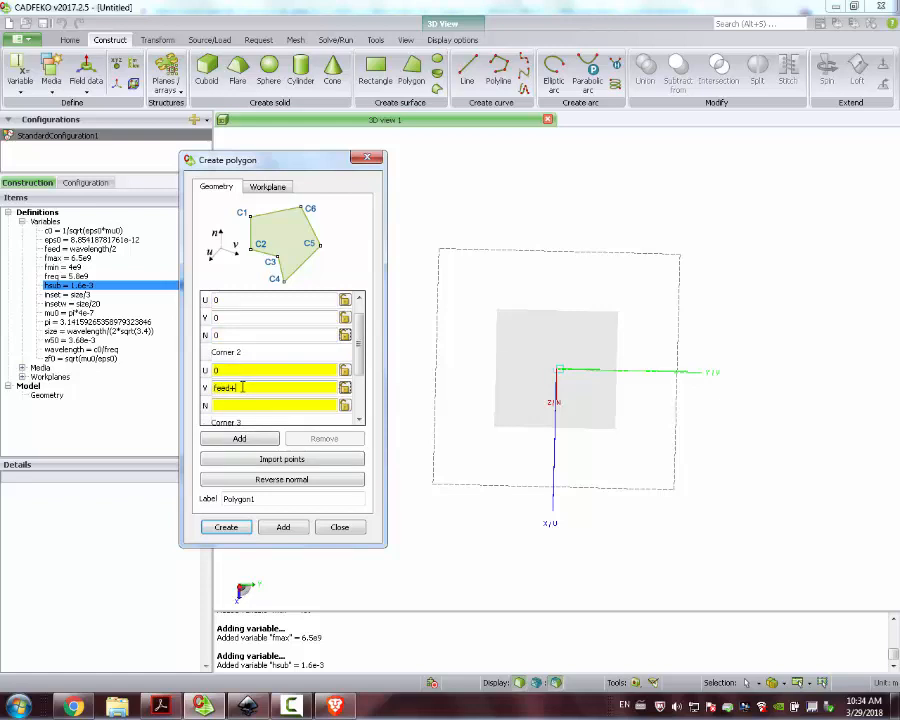
pyautogui.press('Tab')
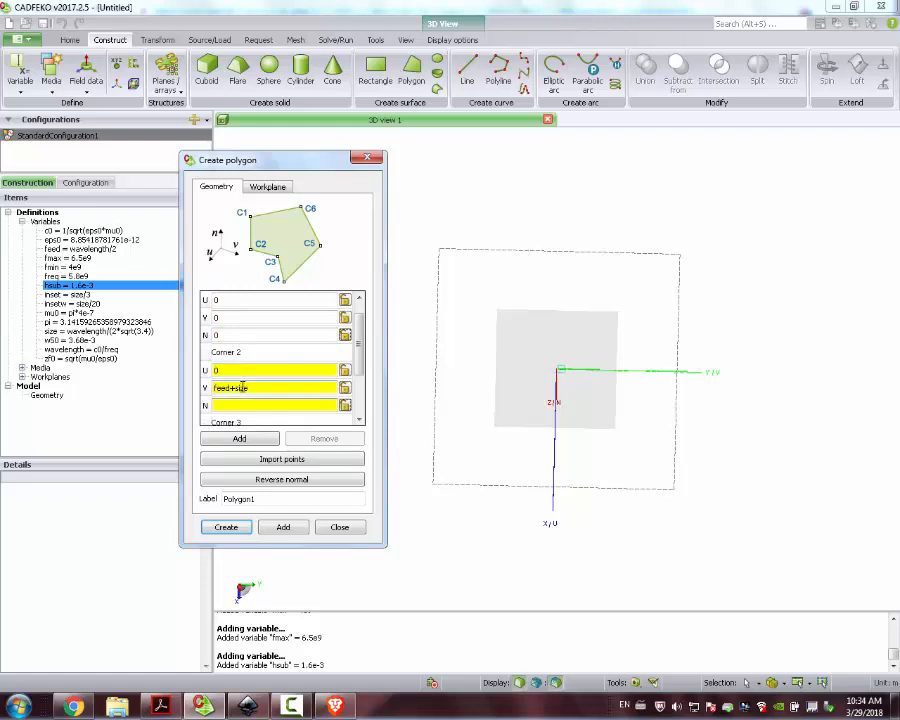
# Step: Set corner 3 of the polygon to U -0.5*size, V feed+size, N 0, and add a fourth corner
pyautogui.scroll(-2, 244, 382)
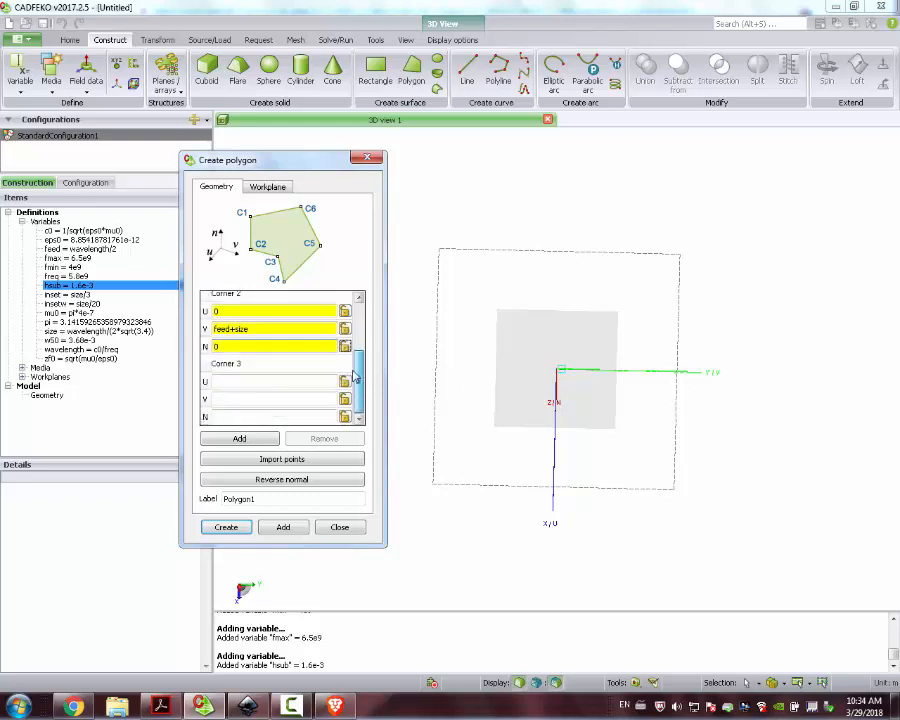
pyautogui.click(236, 383)
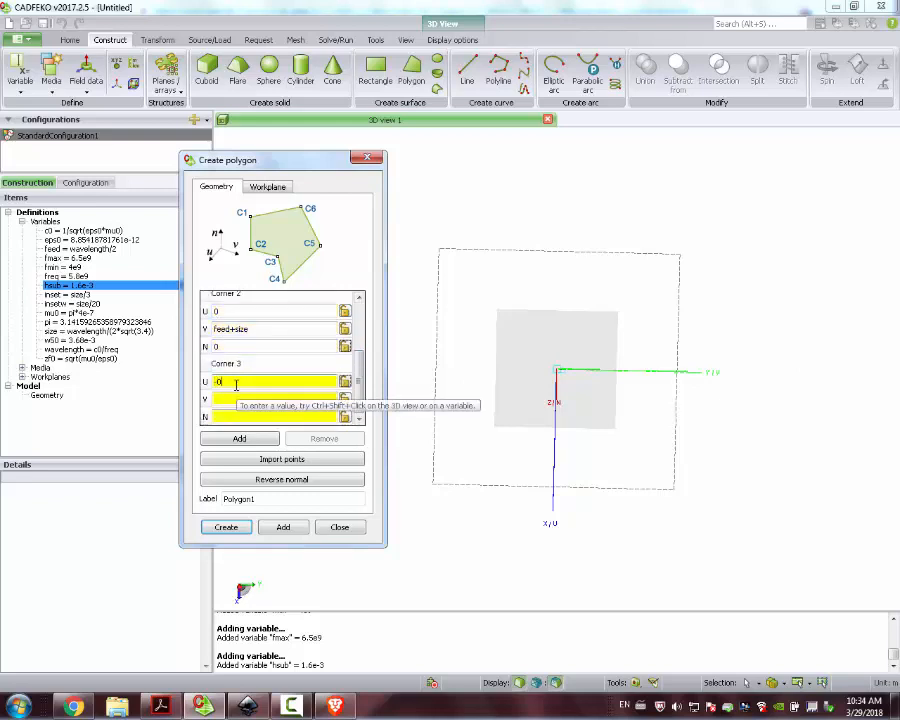
pyautogui.write('-0.5*size')
pyautogui.click(226, 399)
pyautogui.write('feed+size')
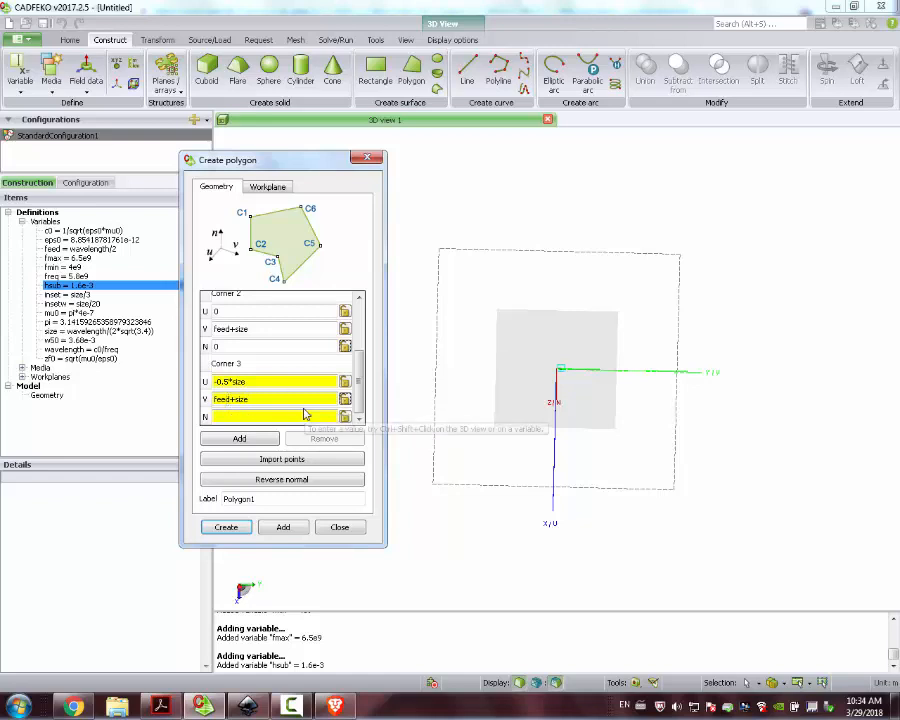
pyautogui.click(240, 438)
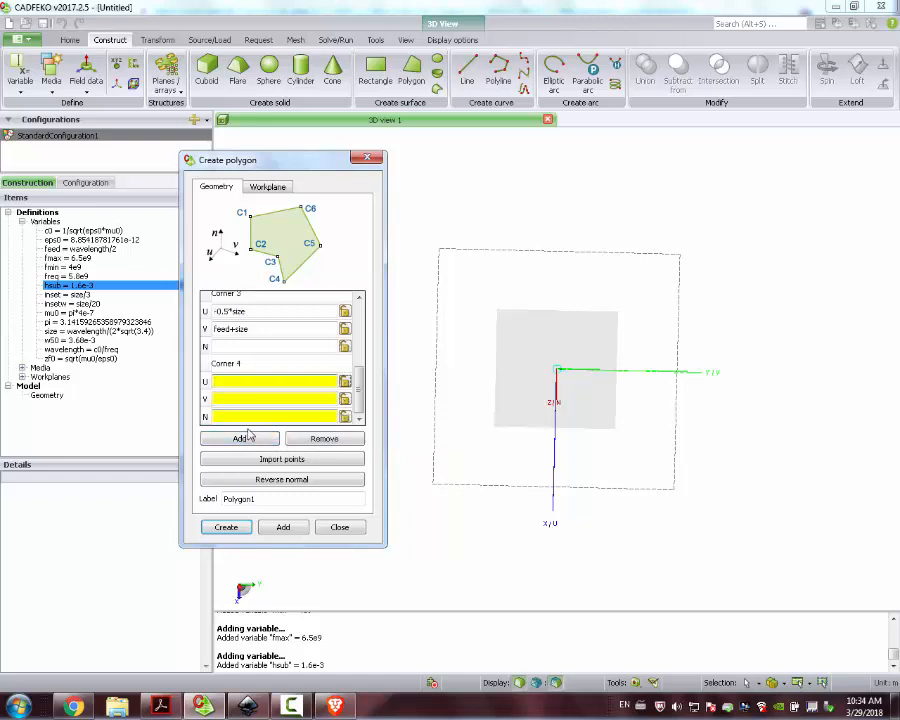
pyautogui.click(244, 346)
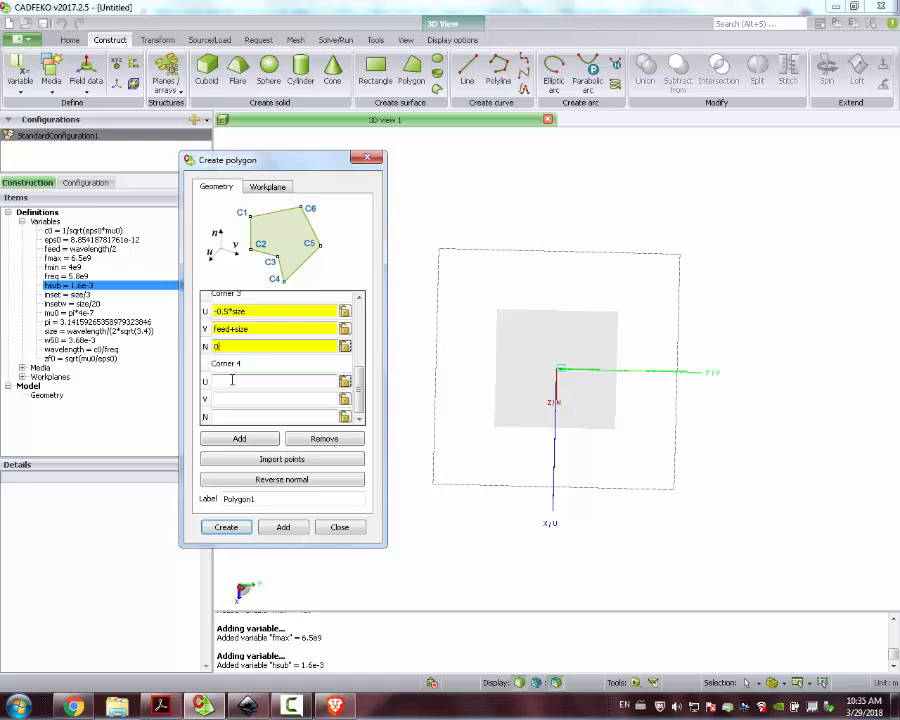
# Step: Set corner 4 to U -0.5*size, reusing corner 3's U expression, with V feed and N 0
pyautogui.click(232, 381)
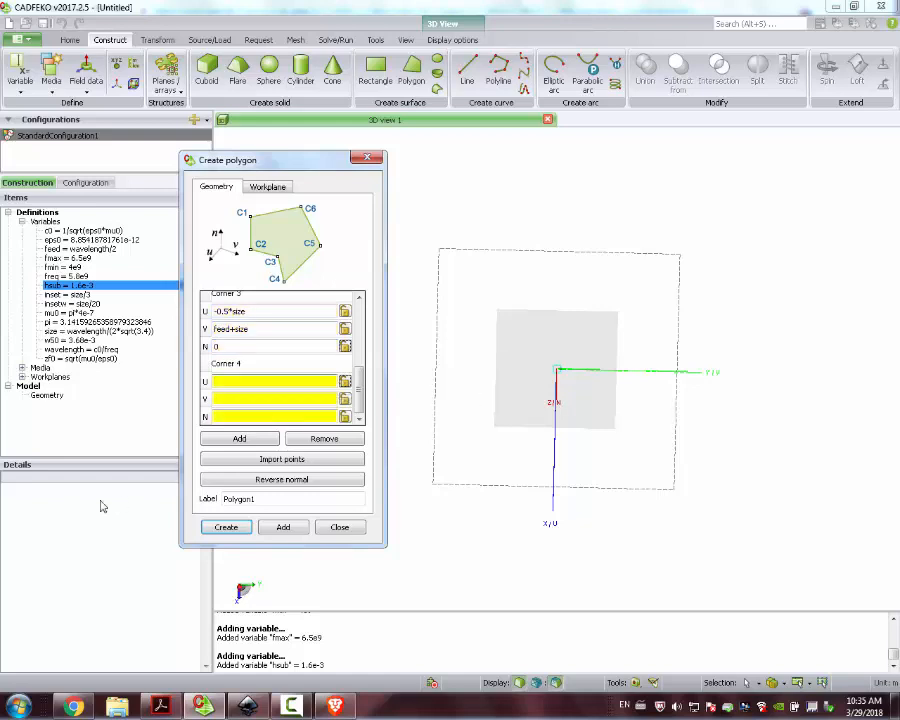
pyautogui.click(232, 311)
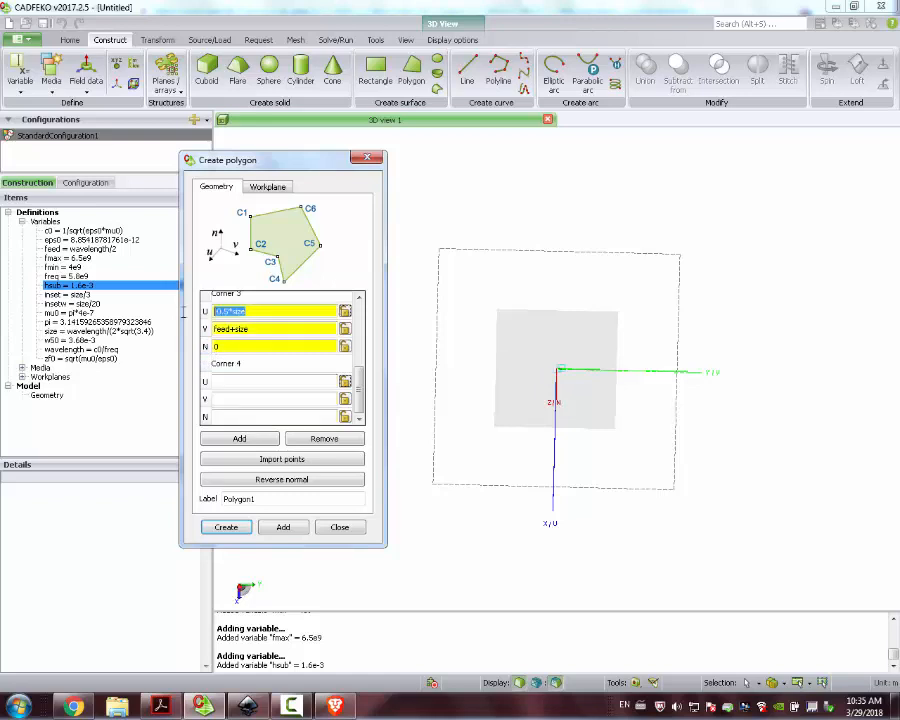
pyautogui.hotkey('ctrl', 'c')
pyautogui.click(235, 381)
pyautogui.hotkey('ctrl', 'v')
pyautogui.click(241, 397)
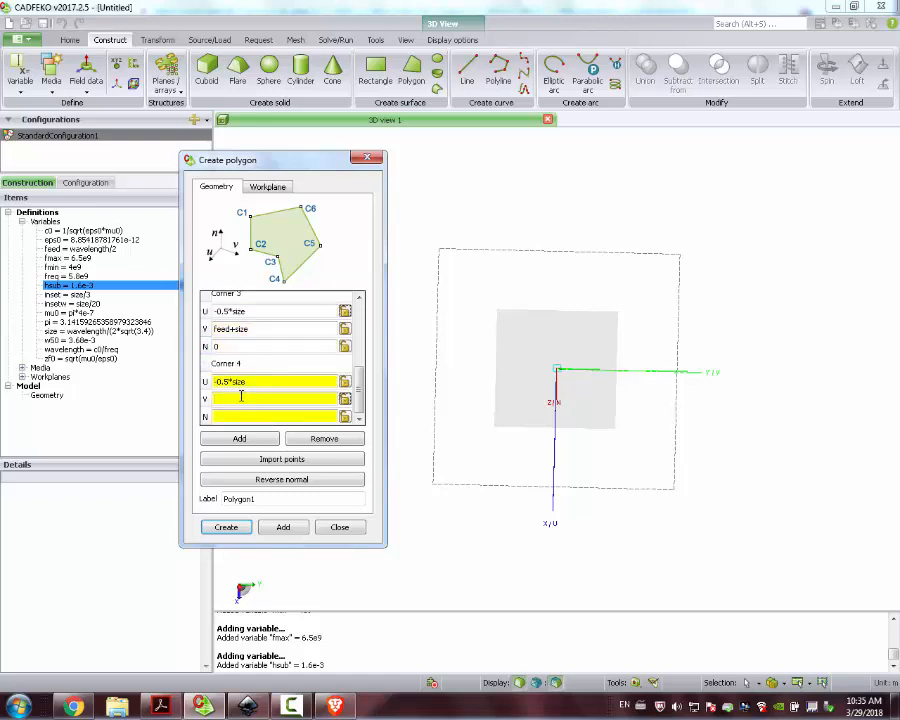
pyautogui.write('feed')
pyautogui.press('Tab')
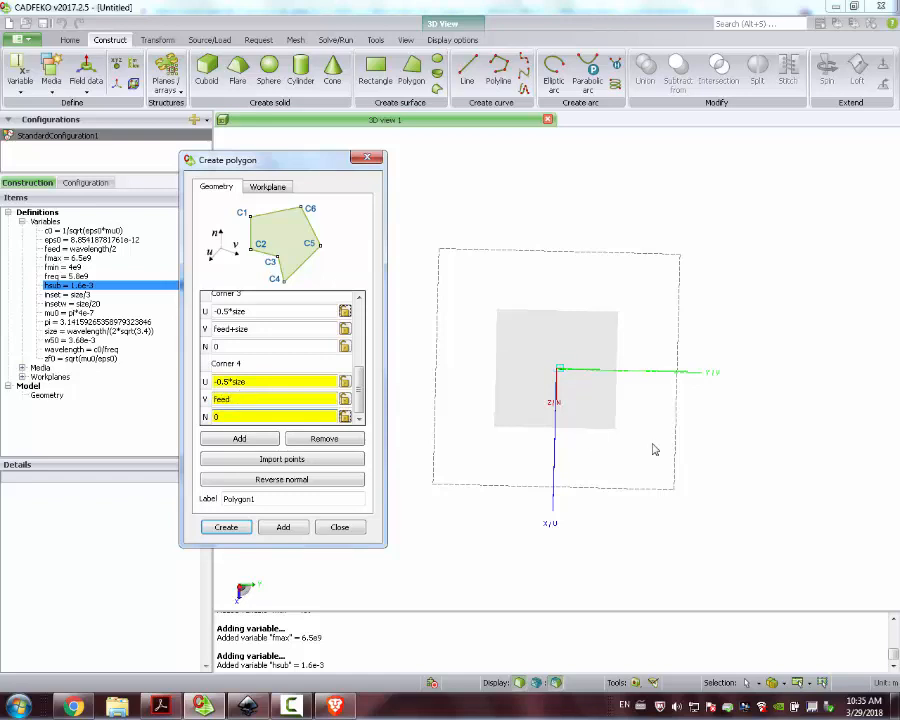
# Step: Add a fifth corner to the polygon at U -0.5*w50-insetw, V feed, N 0
pyautogui.click(243, 440)
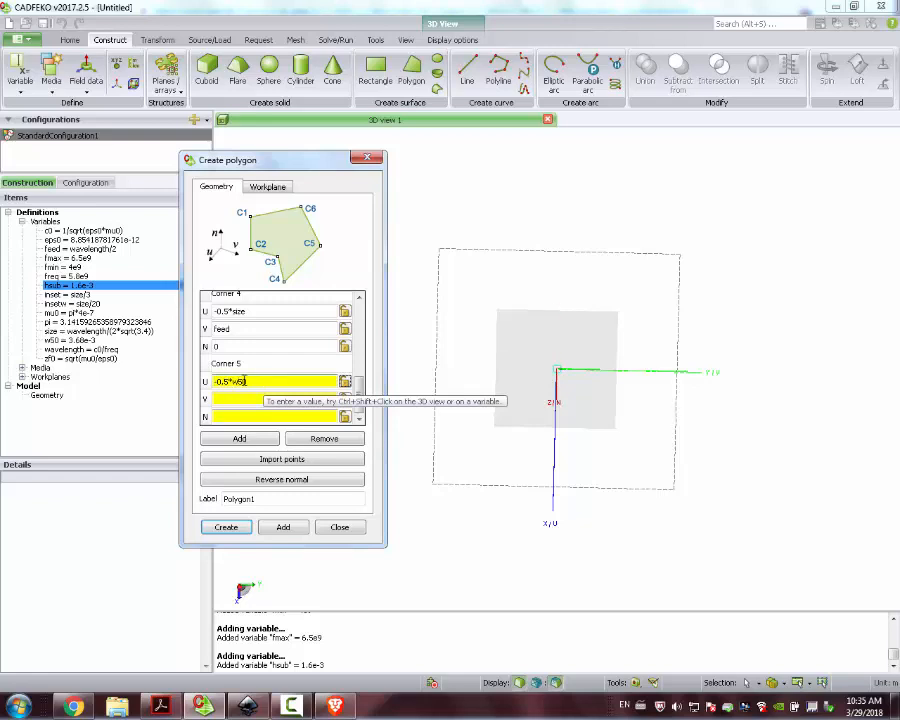
pyautogui.click(239, 397)
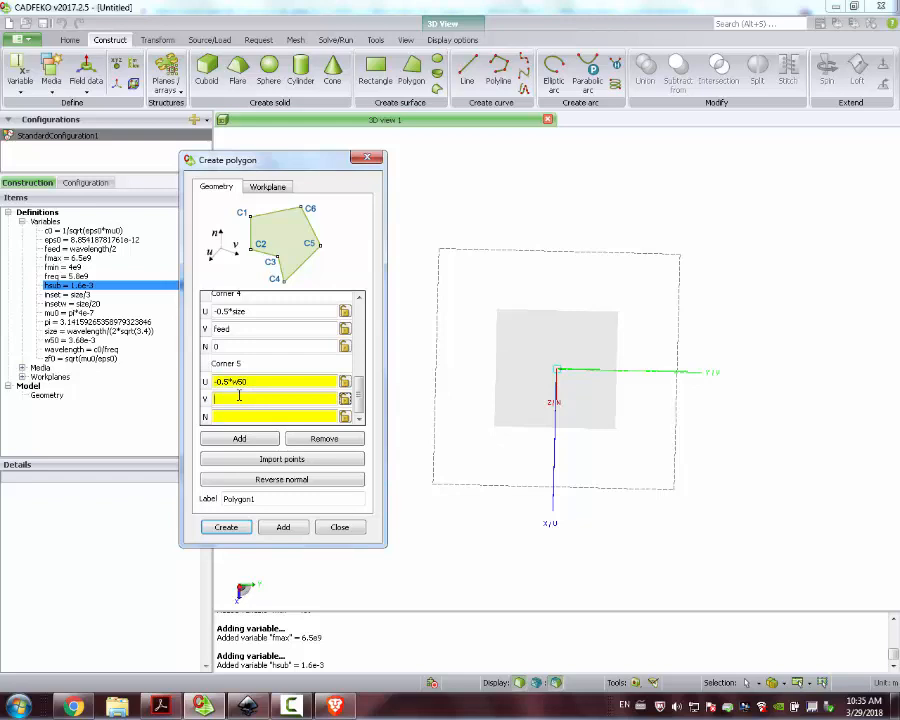
pyautogui.click(278, 381)
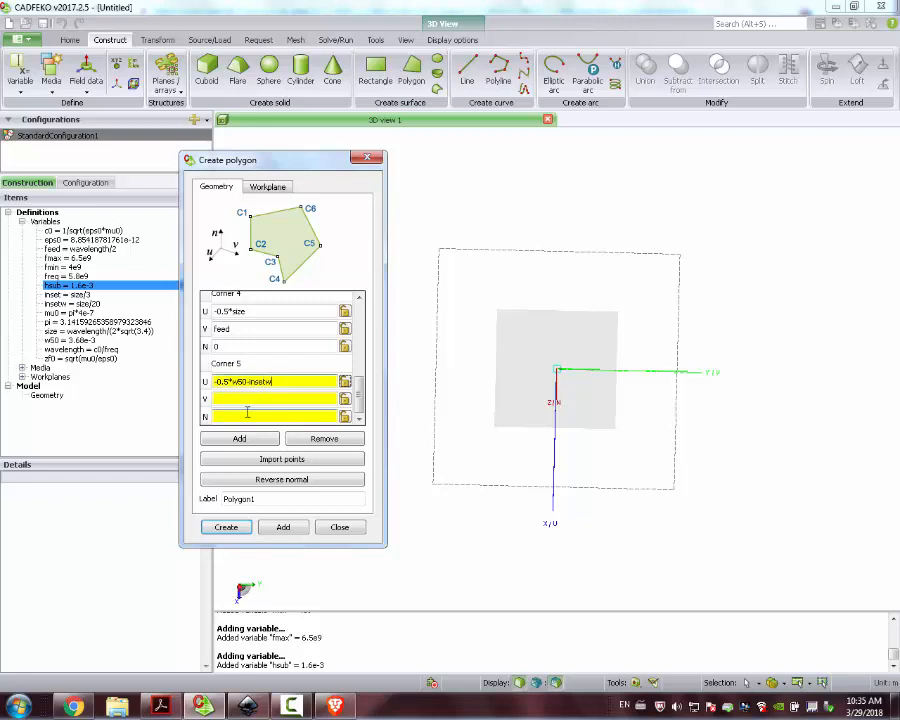
pyautogui.click(248, 397)
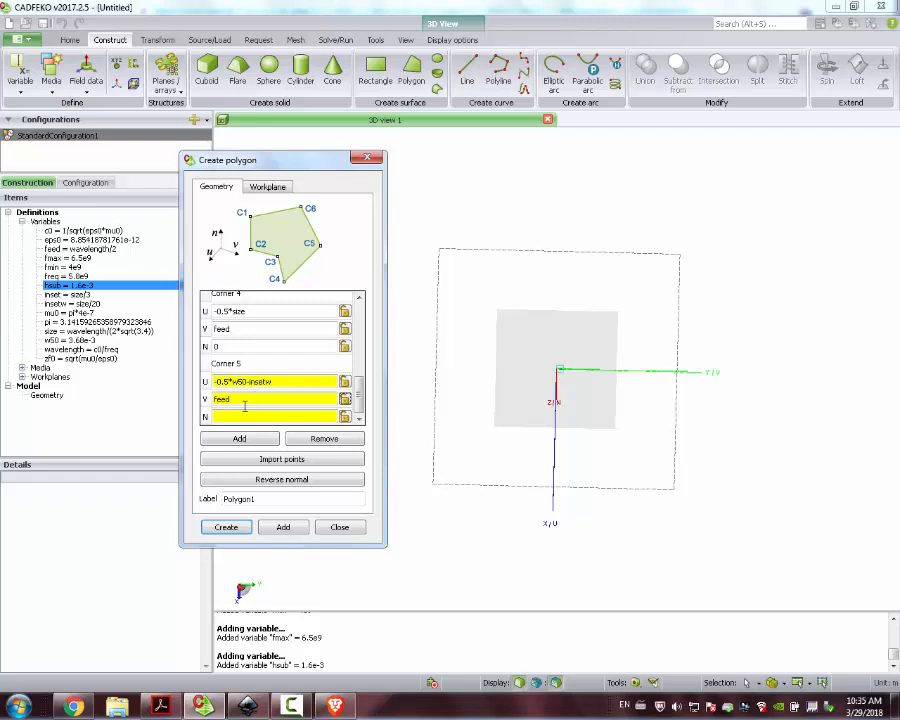
pyautogui.click(233, 418)
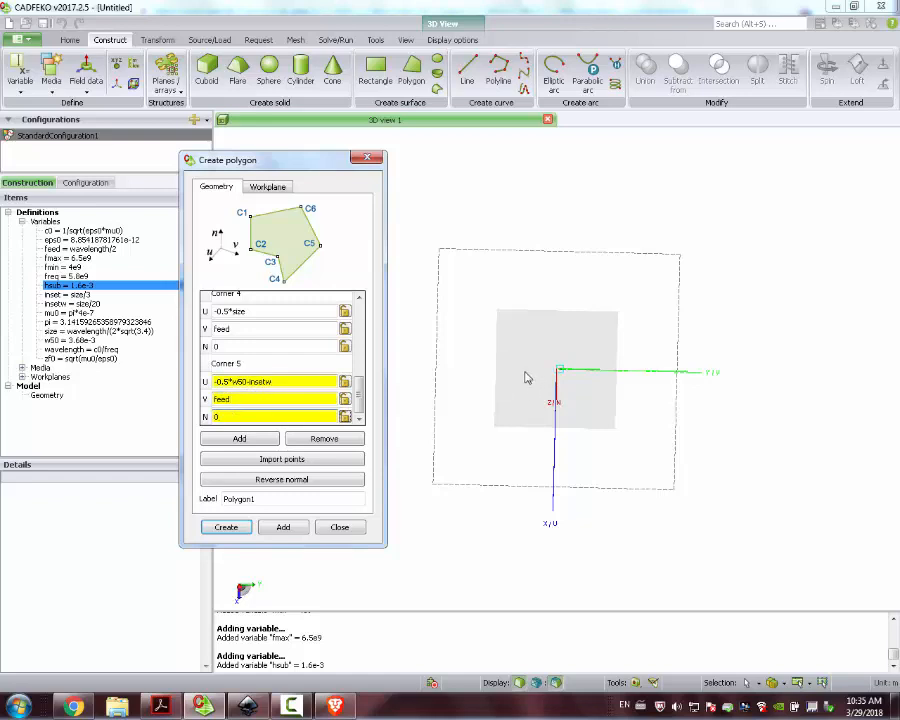
# Step: Add a sixth corner at U -0.5*w50-insetw, copied from corner 5, with V feed+inset and N 0
pyautogui.click(241, 438)
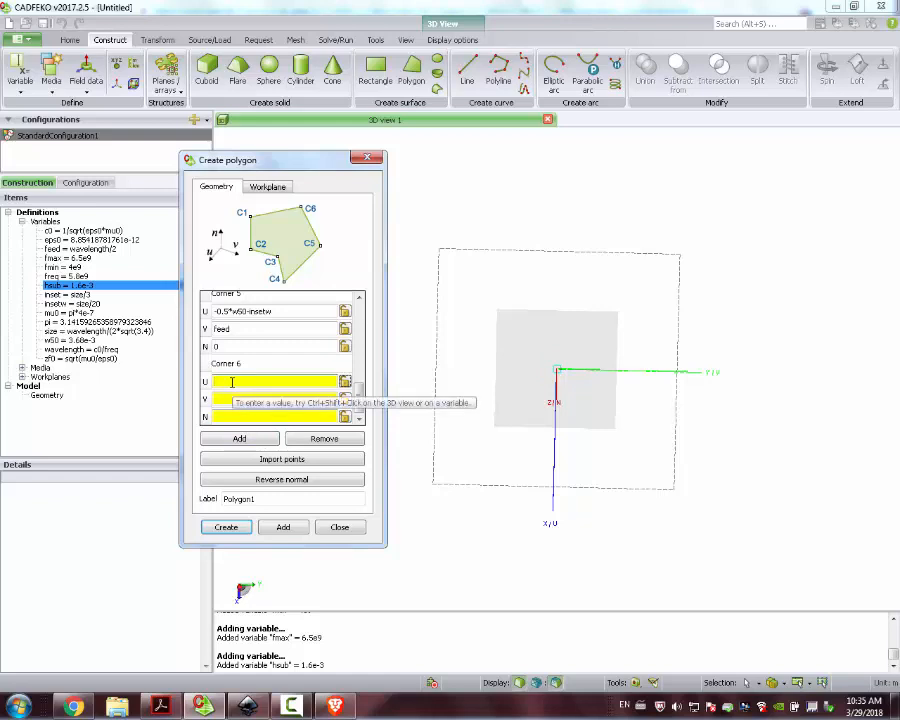
pyautogui.moveTo(272, 311); pyautogui.dragTo(205, 311)
pyautogui.hotkey('ctrl', 'c')
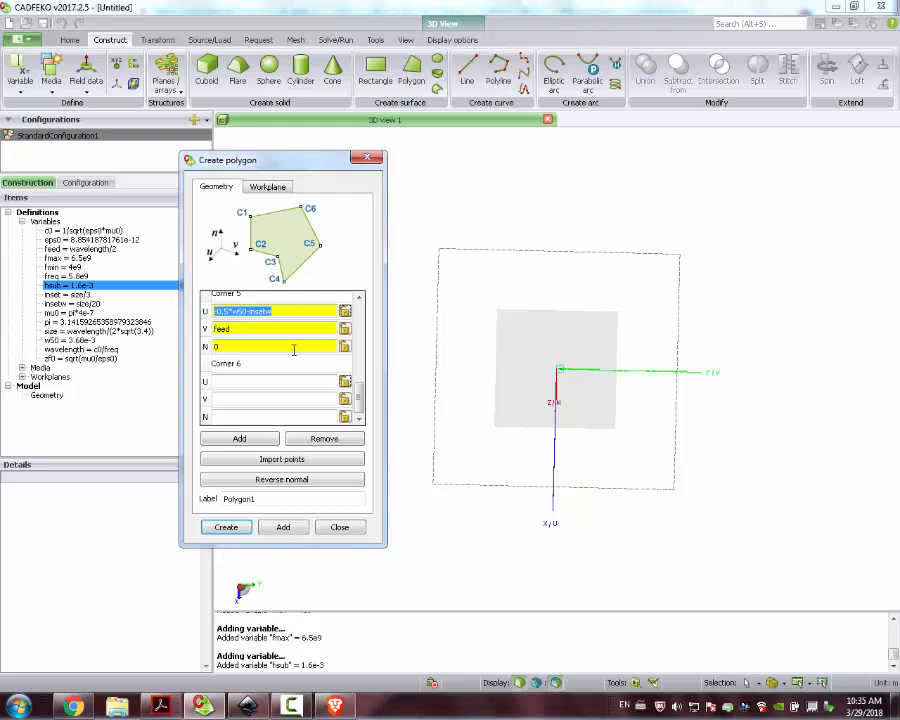
pyautogui.click(232, 381)
pyautogui.hotkey('ctrl', 'v')
pyautogui.click(237, 399)
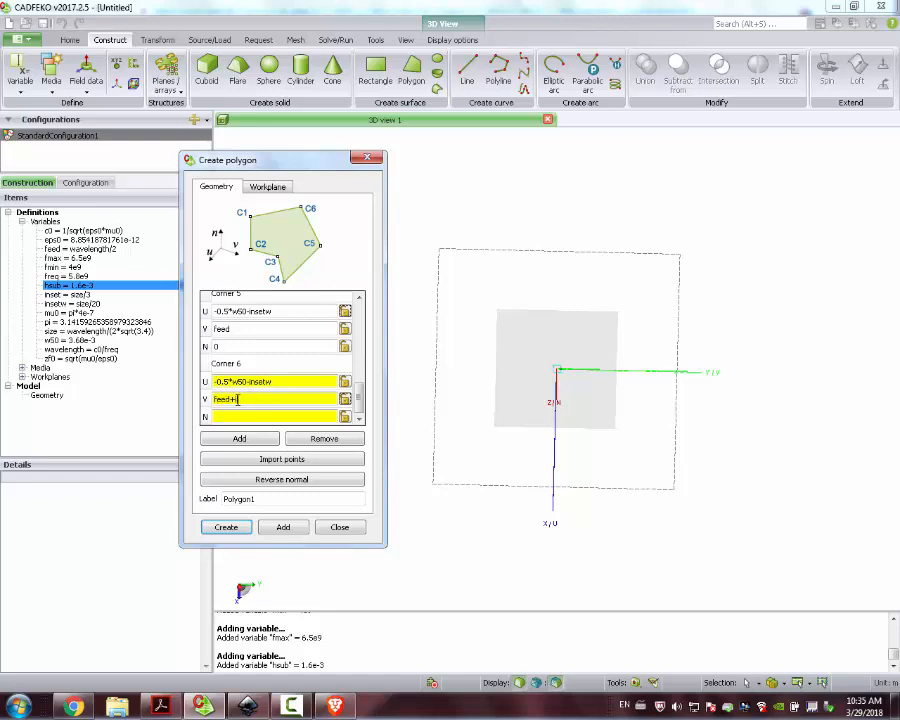
pyautogui.click(255, 416)
pyautogui.write('0')
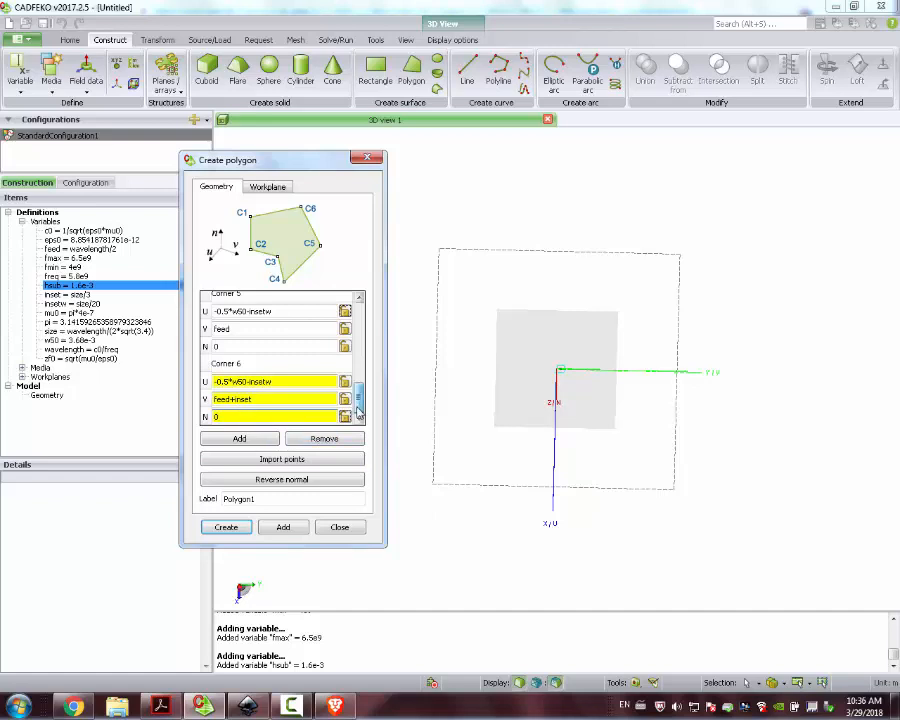
# Step: Add a seventh corner to the polygon at U -w50/2, V feed+inset copied from corner 6, and N 0
pyautogui.click(234, 432)
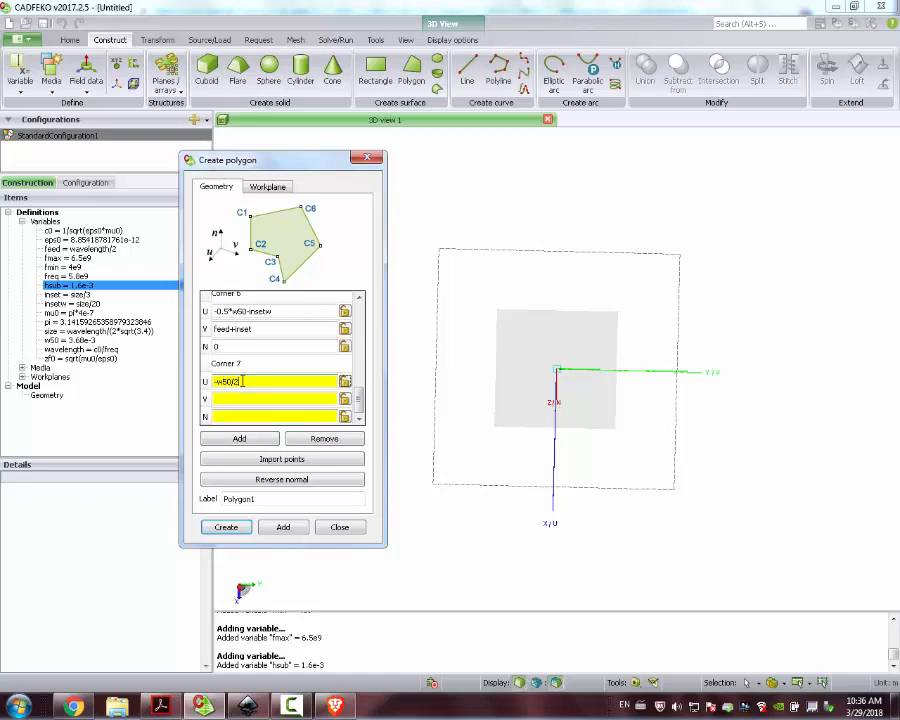
pyautogui.doubleClick(233, 329)
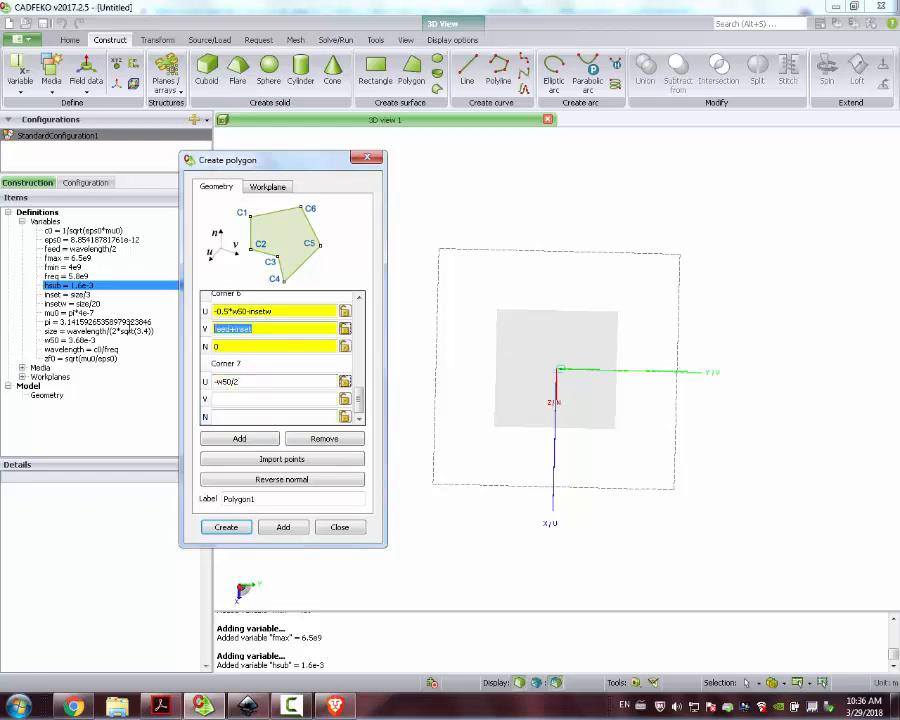
pyautogui.hotkey('ctrl', 'c')
pyautogui.click(231, 401)
pyautogui.hotkey('ctrl', 'v')
pyautogui.click(227, 418)
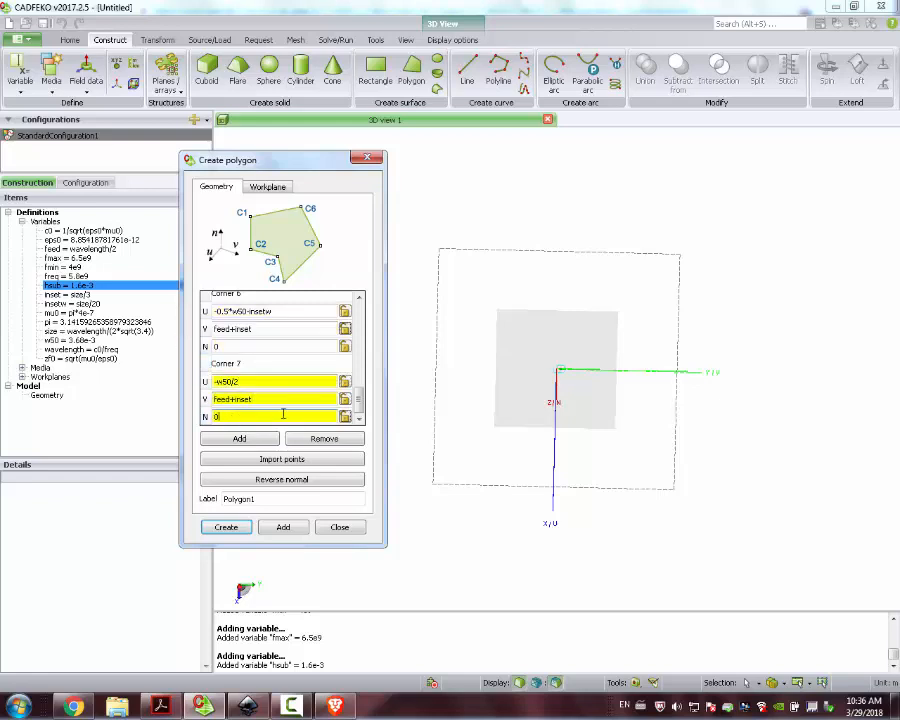
# Step: Add an eighth corner at U -w50/2, copied from corner 7, with V 0 and N 0, and create the polygon
pyautogui.click(239, 441)
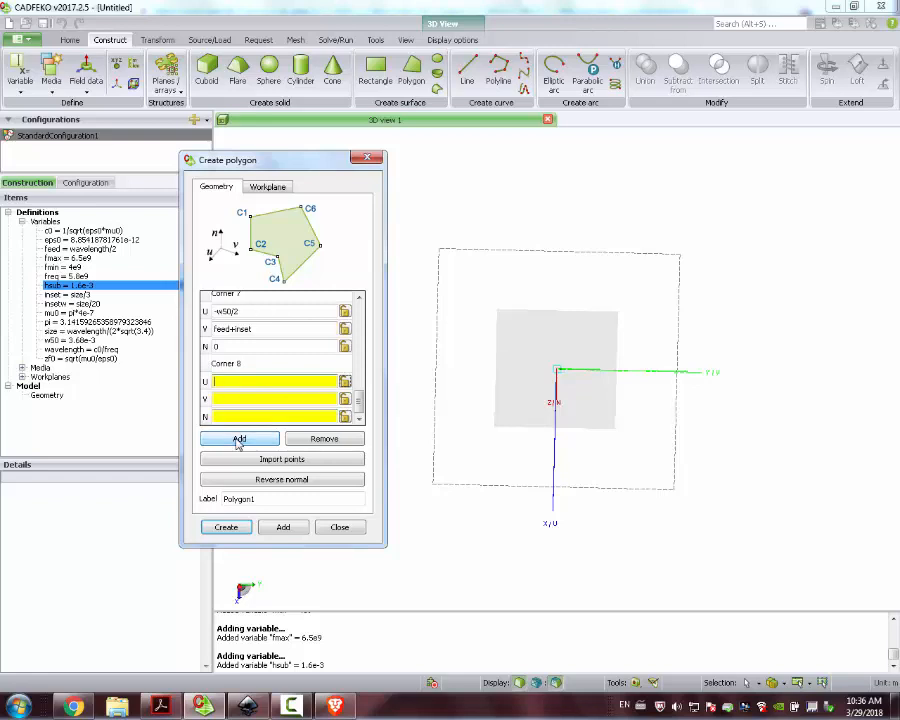
pyautogui.click(249, 310)
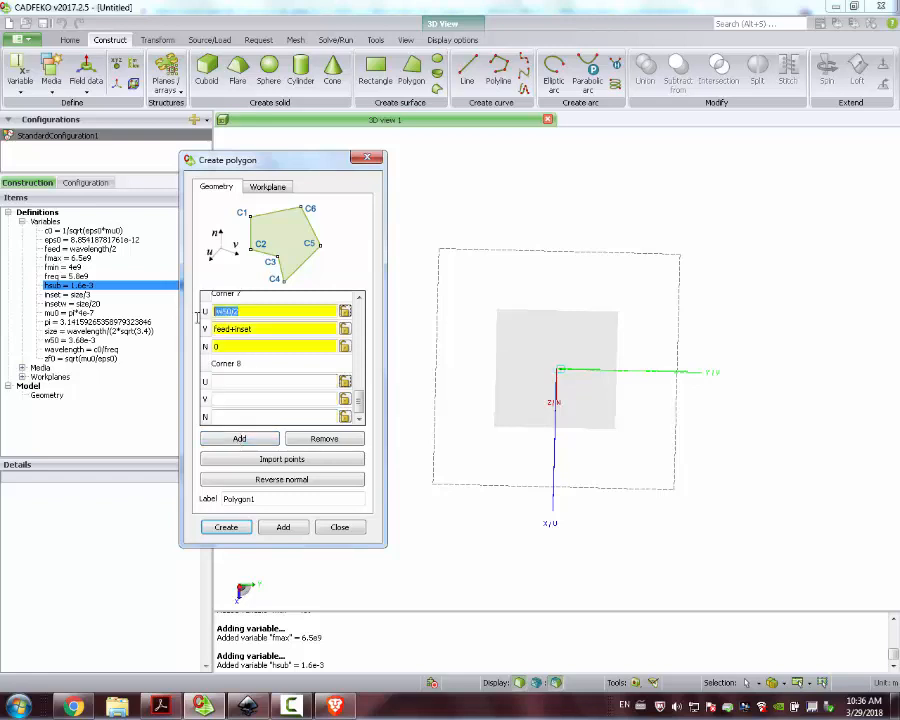
pyautogui.click(227, 381)
pyautogui.hotkey('ctrl', 'v')
pyautogui.click(232, 400)
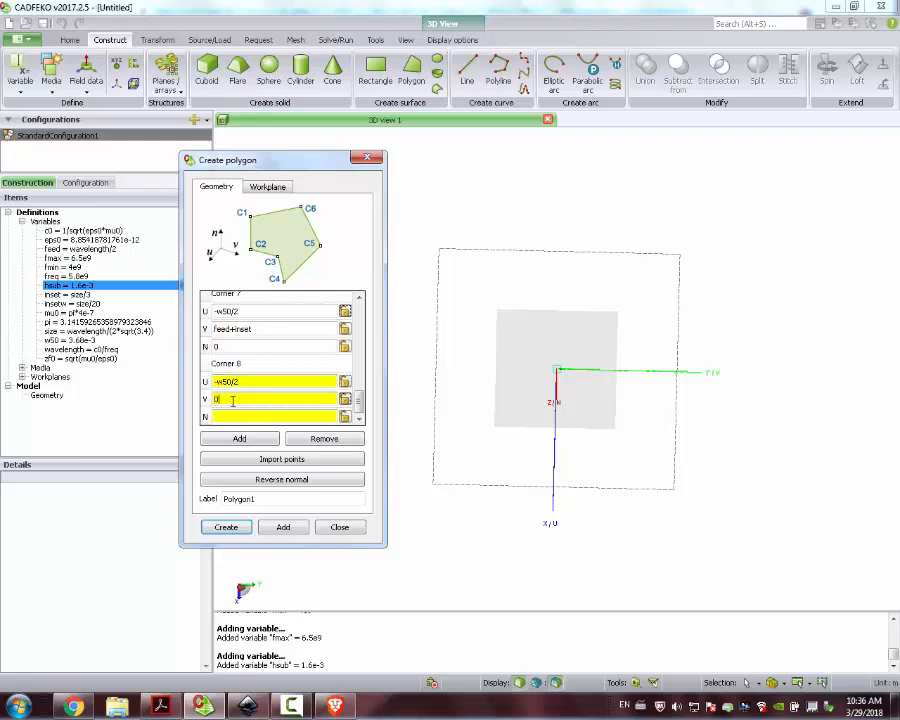
pyautogui.click(230, 416)
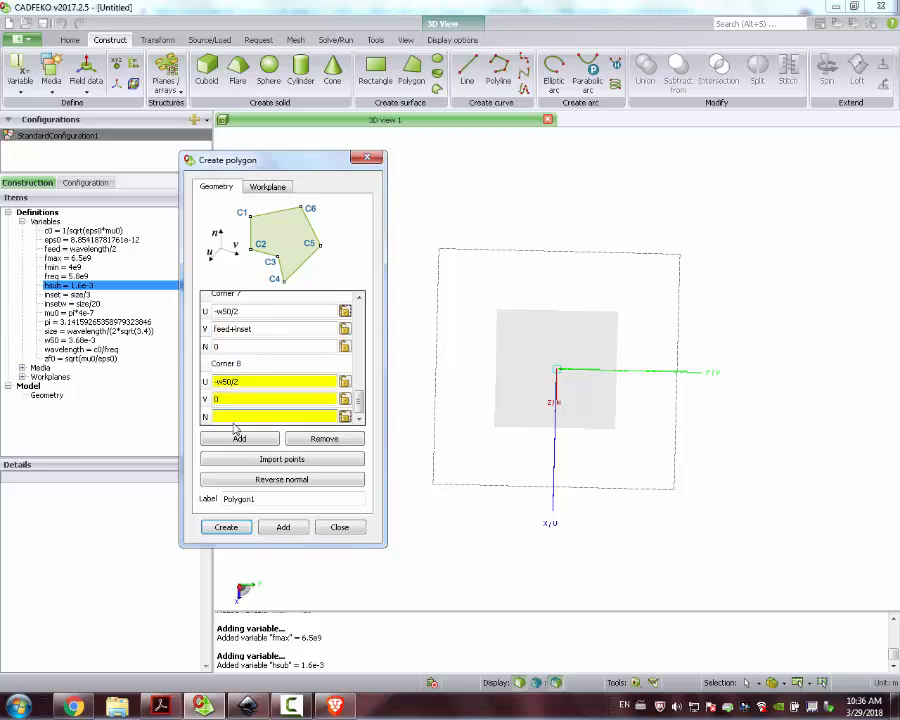
pyautogui.write('0')
pyautogui.click(216, 530)
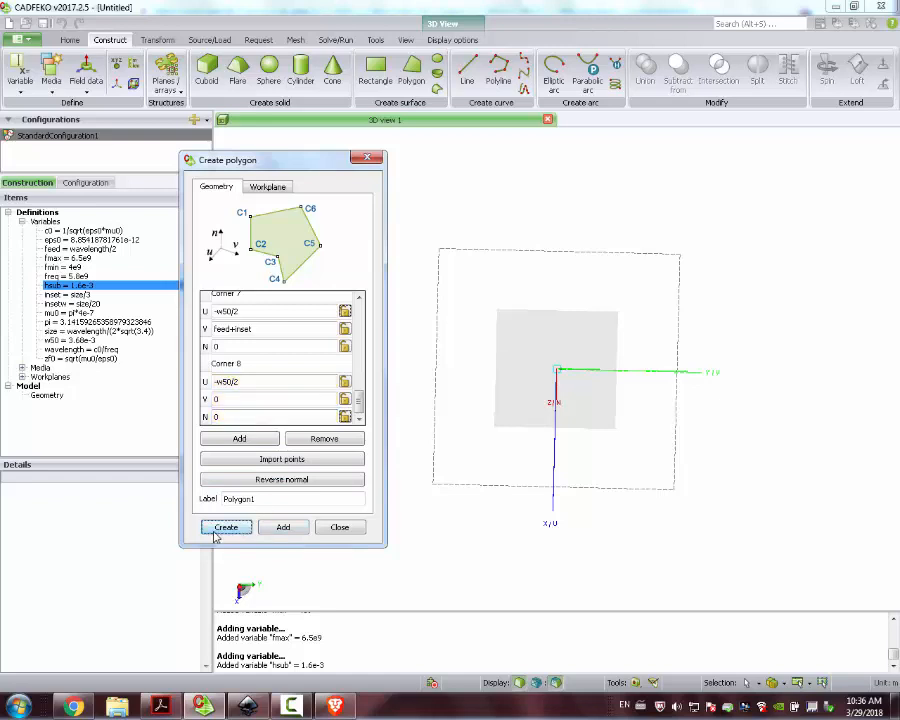
pyautogui.moveTo(479, 417); pyautogui.dragTo(577, 381)
pyautogui.scroll(12, 430, 376)
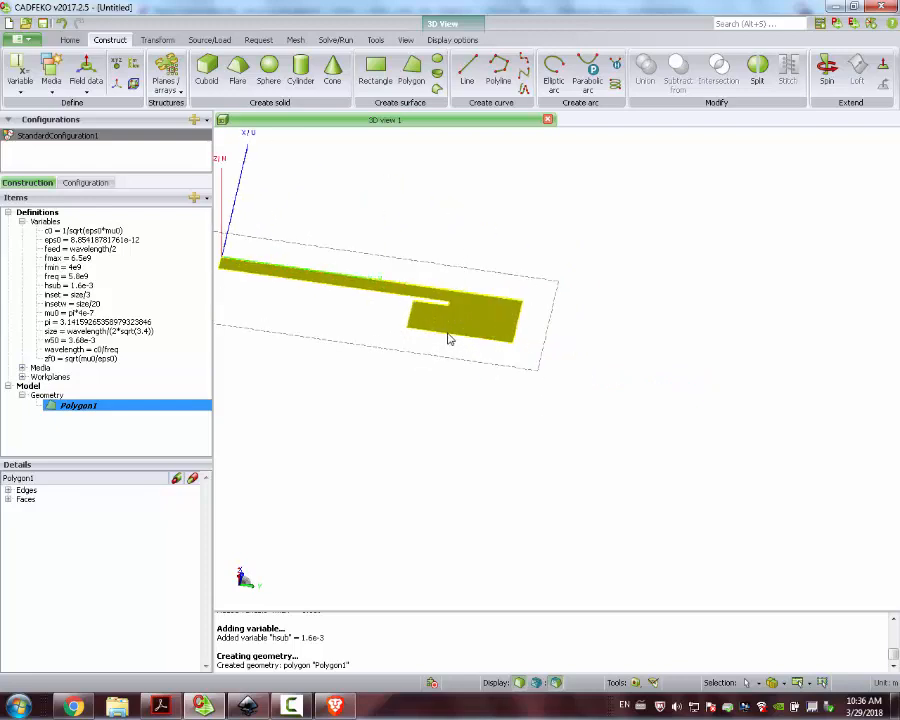
pyautogui.moveTo(441, 347)
pyautogui.mouseDown()
pyautogui.moveTo(373, 188)
pyautogui.moveTo(426, 313)
pyautogui.moveTo(482, 153)
pyautogui.moveTo(474, 200)
pyautogui.moveTo(713, 341)
pyautogui.moveTo(693, 416)
pyautogui.moveTo(705, 388)
pyautogui.moveTo(696, 389)
pyautogui.mouseUp()
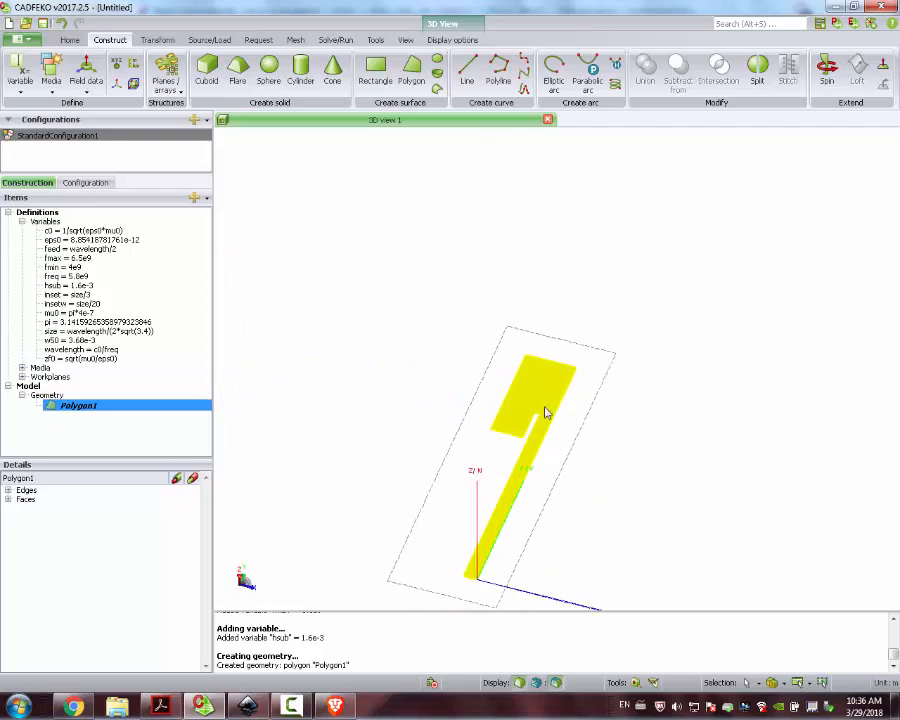
pyautogui.scroll(-2, 530, 443)
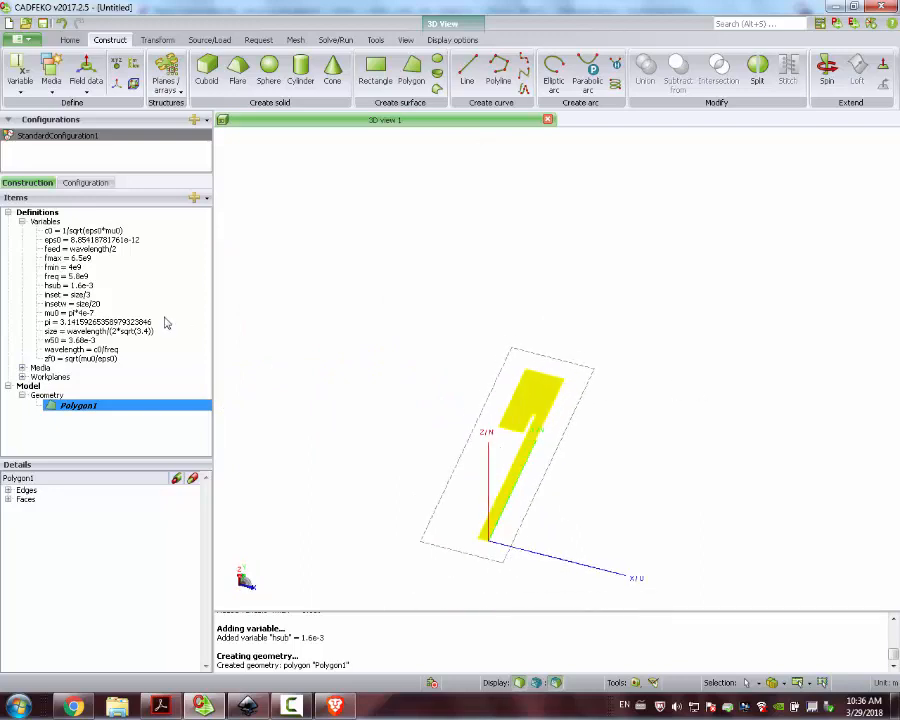
# Step: Start a manually defined, frequency-independent dielectric medium under the media definitions with a relative permittivity of 3.4
pyautogui.click(22, 367)
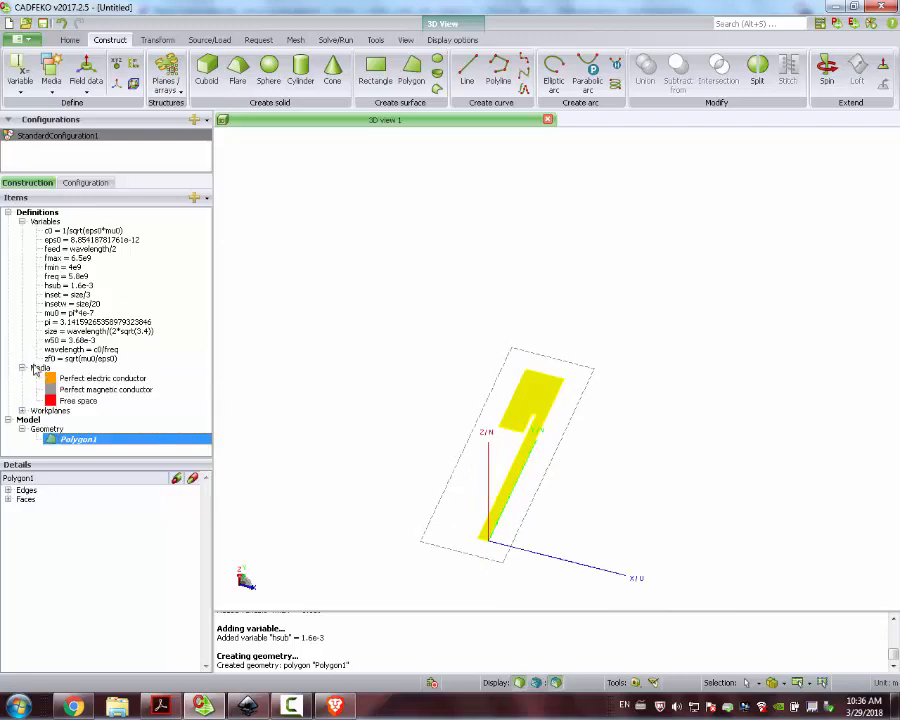
pyautogui.click(37, 368)
pyautogui.rightClick(37, 369)
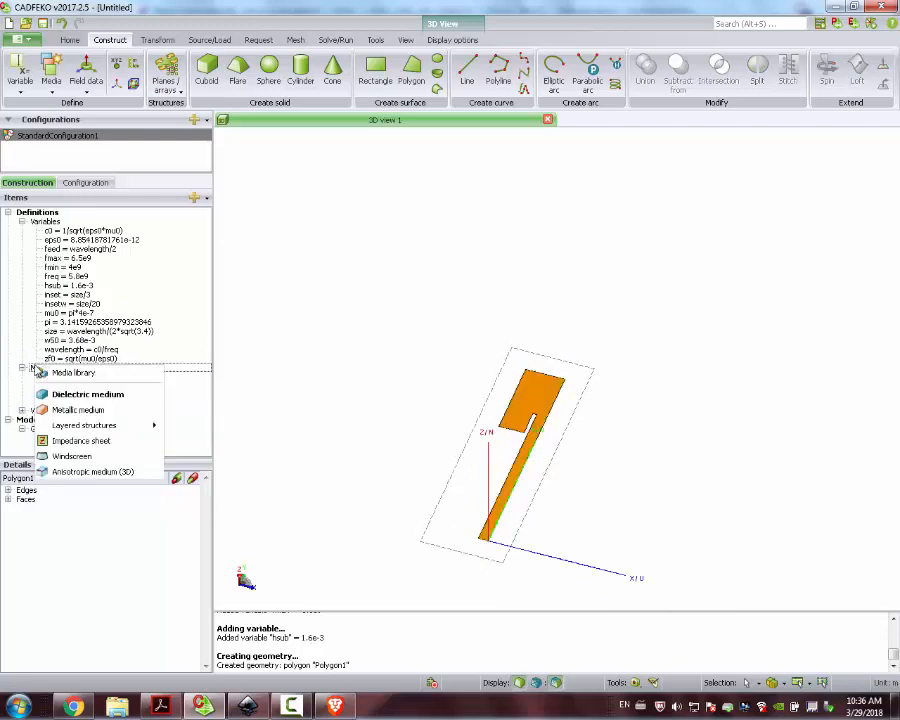
pyautogui.click(70, 392)
pyautogui.tripleClick(427, 346)
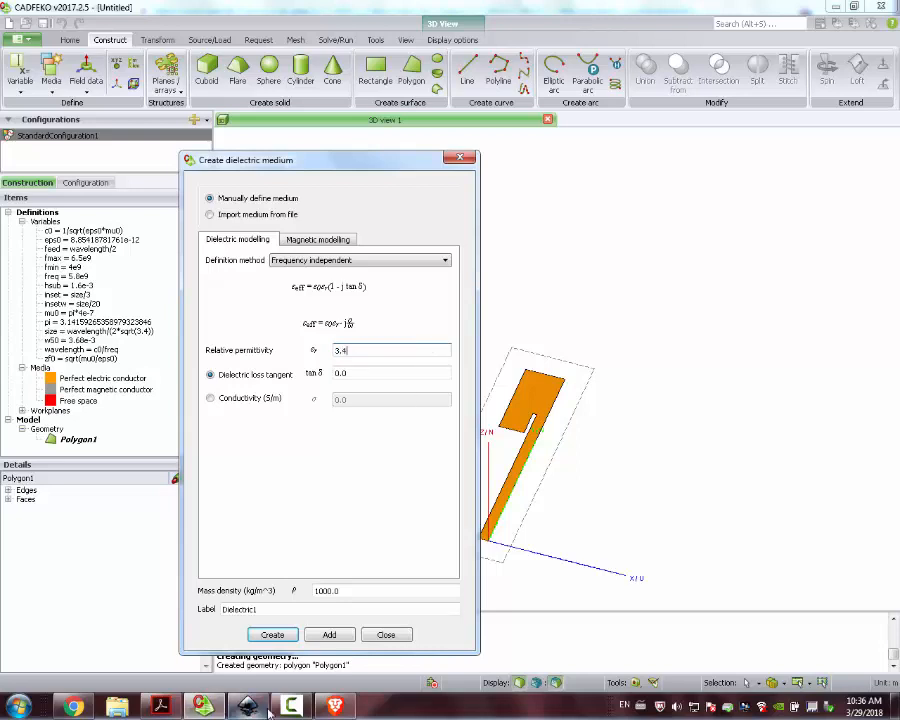
# Step: Check the dielectric constant in the browser's microstrip line calculator, return to CADFEKO and create the dielectric medium
pyautogui.click(333, 707)
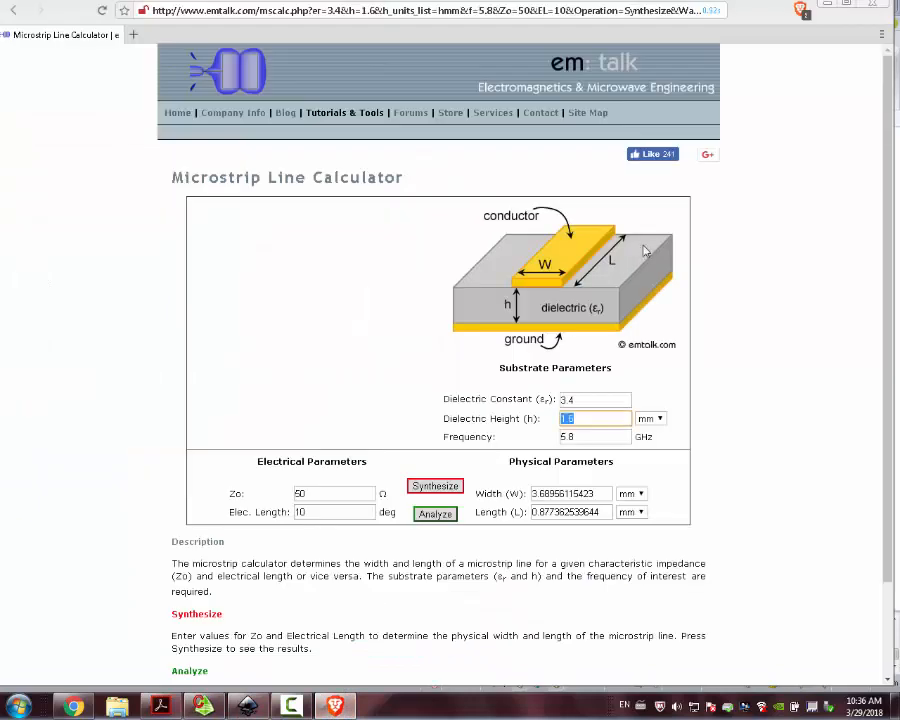
pyautogui.click(598, 400)
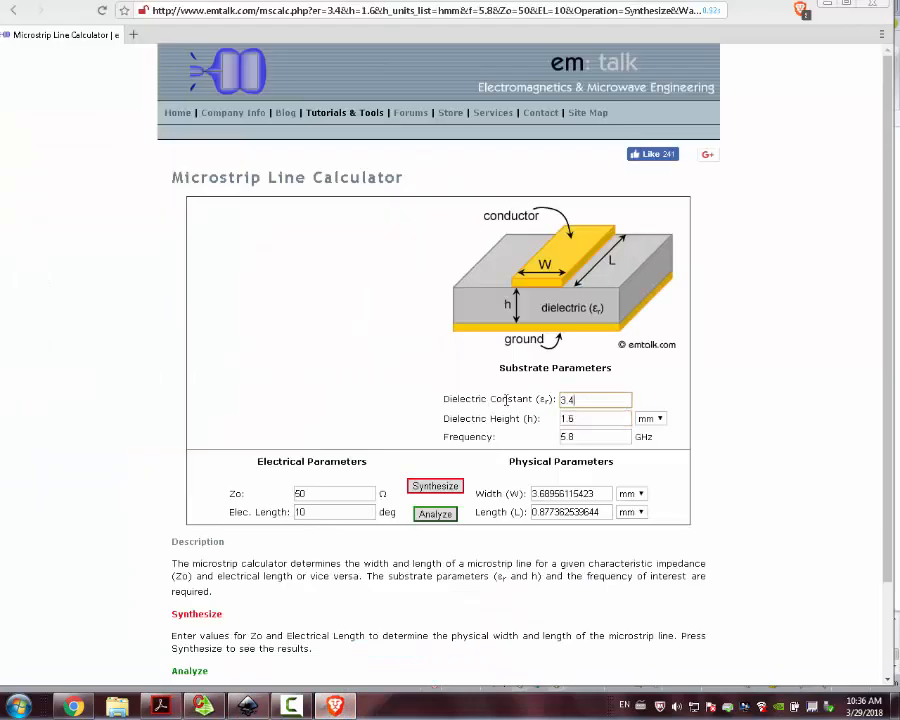
pyautogui.click(202, 708)
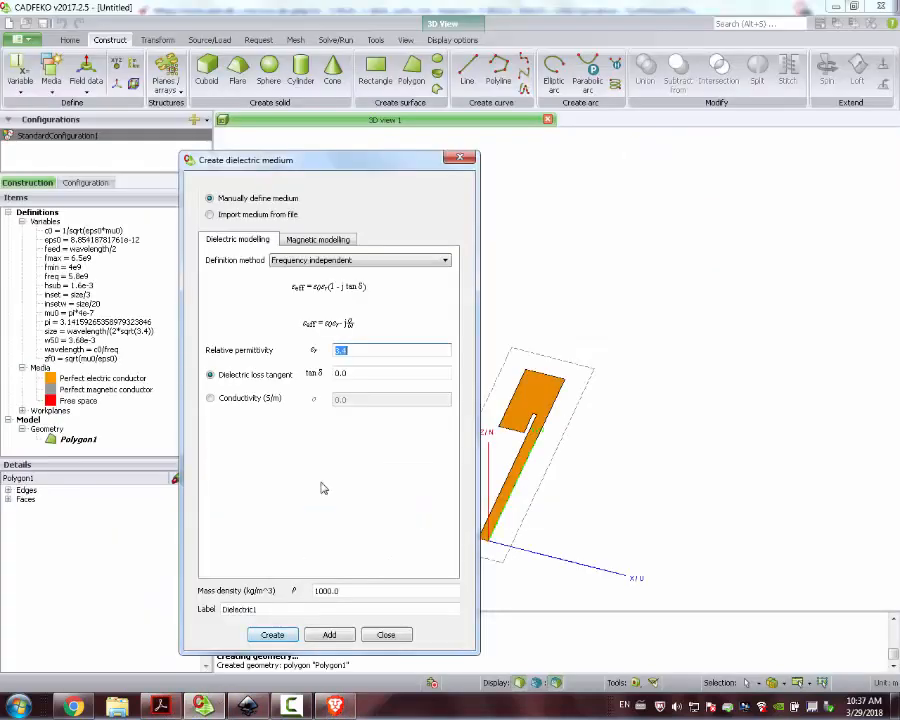
pyautogui.click(330, 636)
pyautogui.click(384, 635)
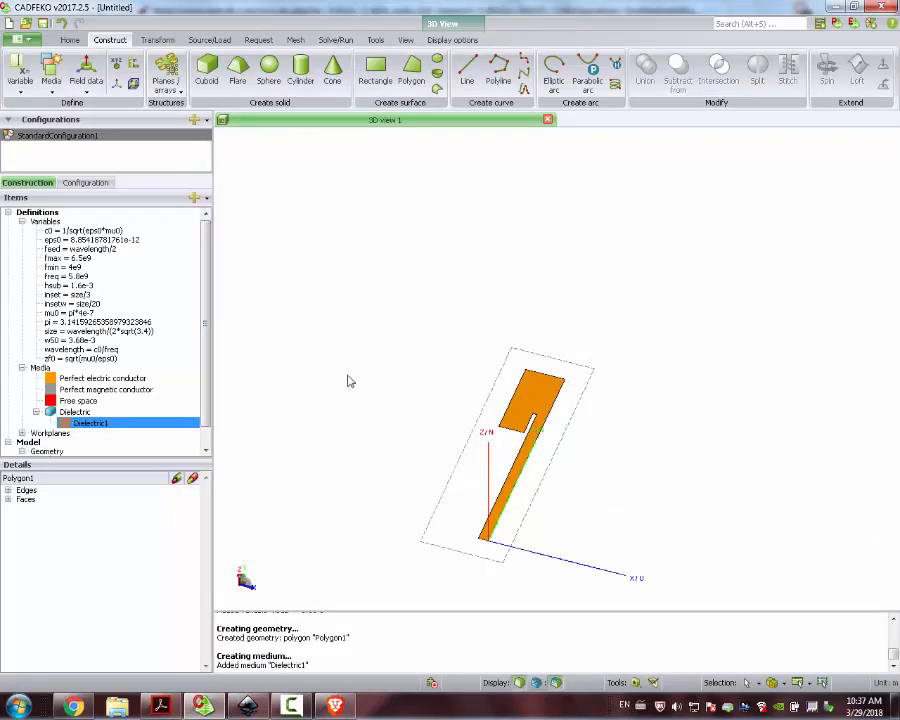
# Step: Start a cuboid with its base corner at 0, 0, 0 and pick width -0.0070079865 and depth 0.0398601505 from the patch's far outer corner
pyautogui.moveTo(556, 370); pyautogui.dragTo(604, 431)
pyautogui.scroll(5, 505, 555)
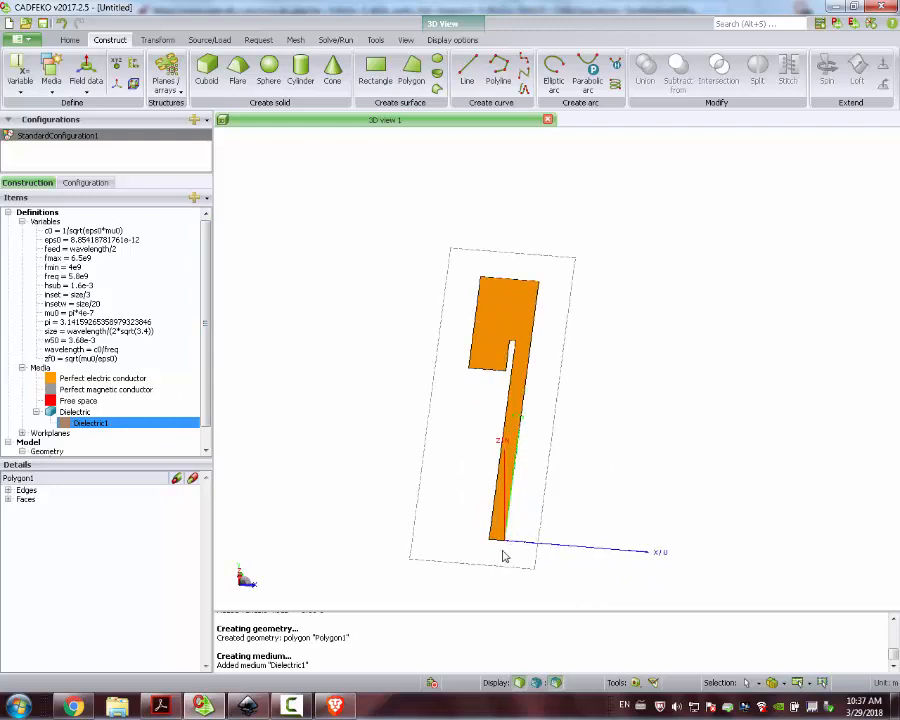
pyautogui.click(207, 72)
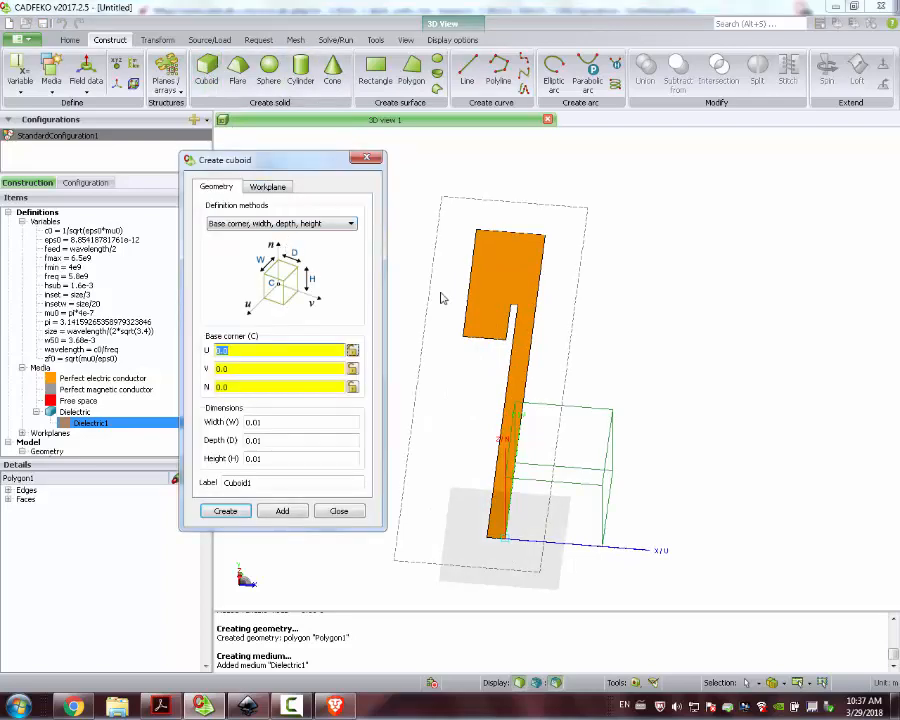
pyautogui.moveTo(443, 298); pyautogui.dragTo(526, 293)
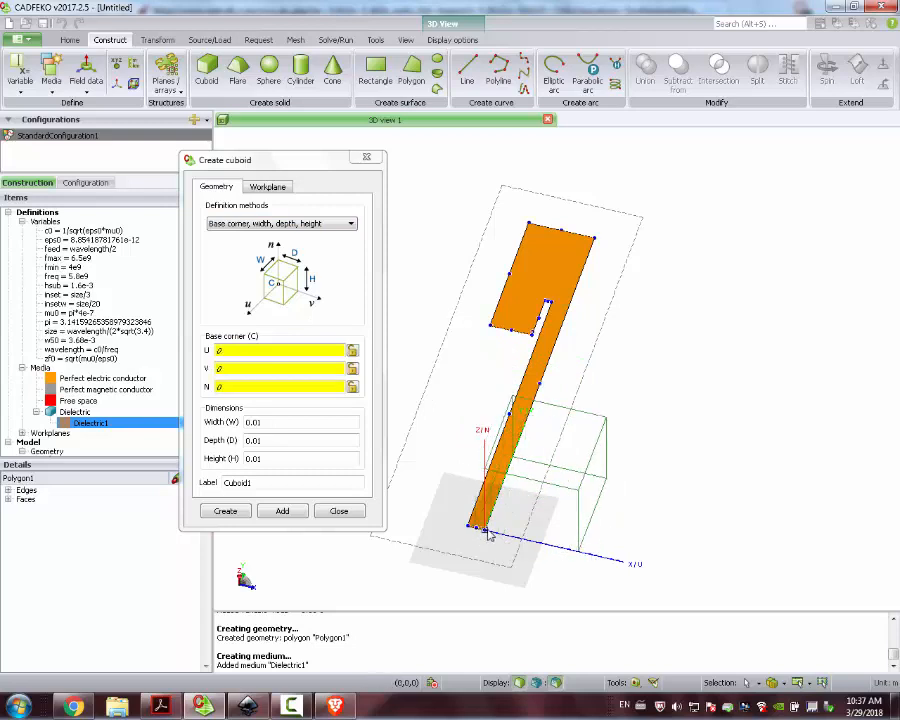
pyautogui.click(489, 535)
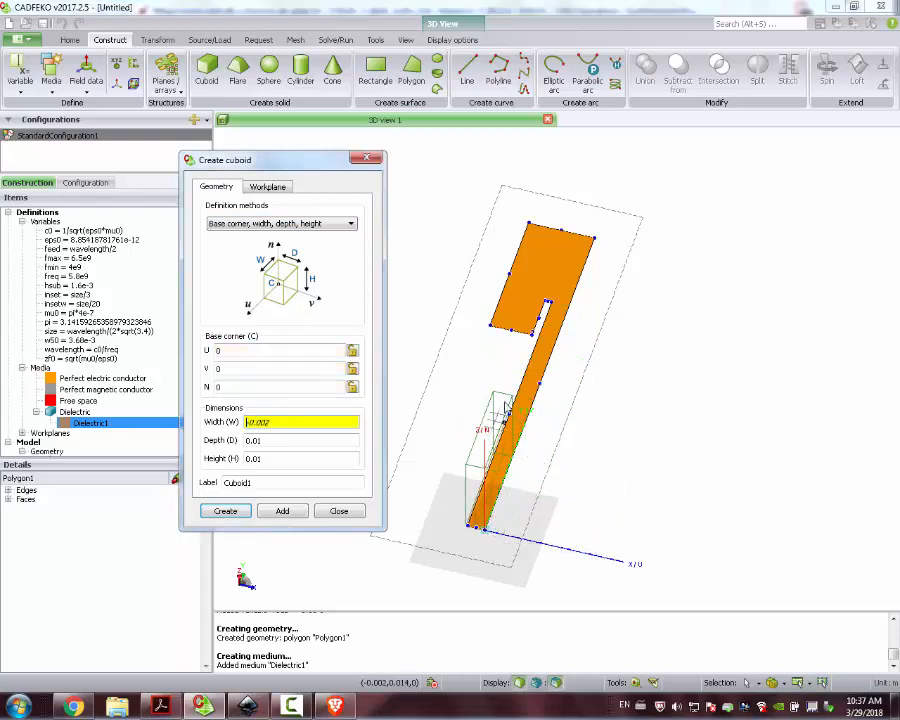
pyautogui.click(533, 225)
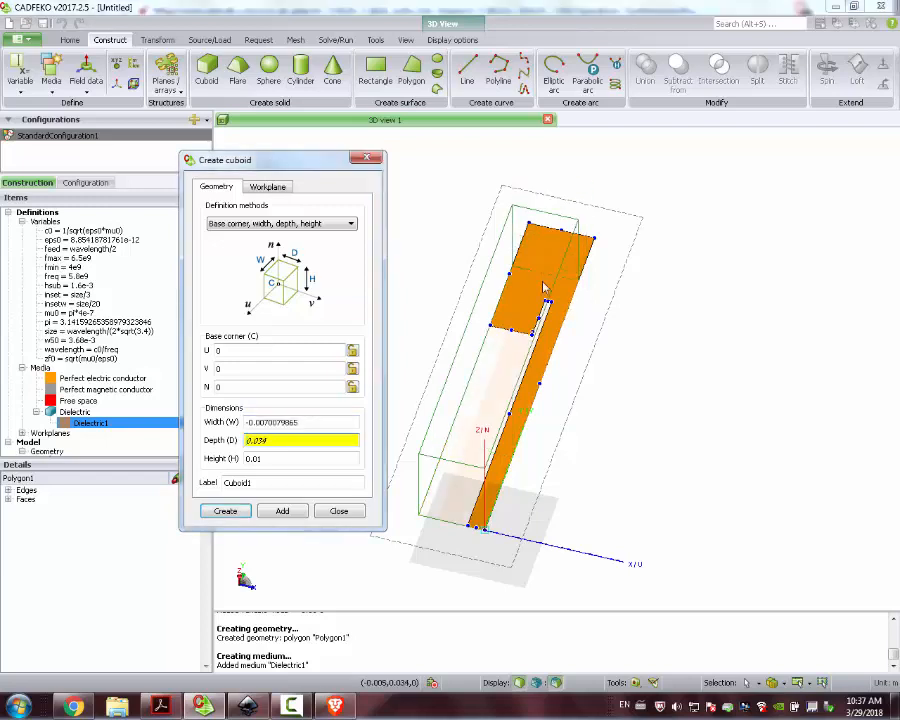
pyautogui.click(533, 228)
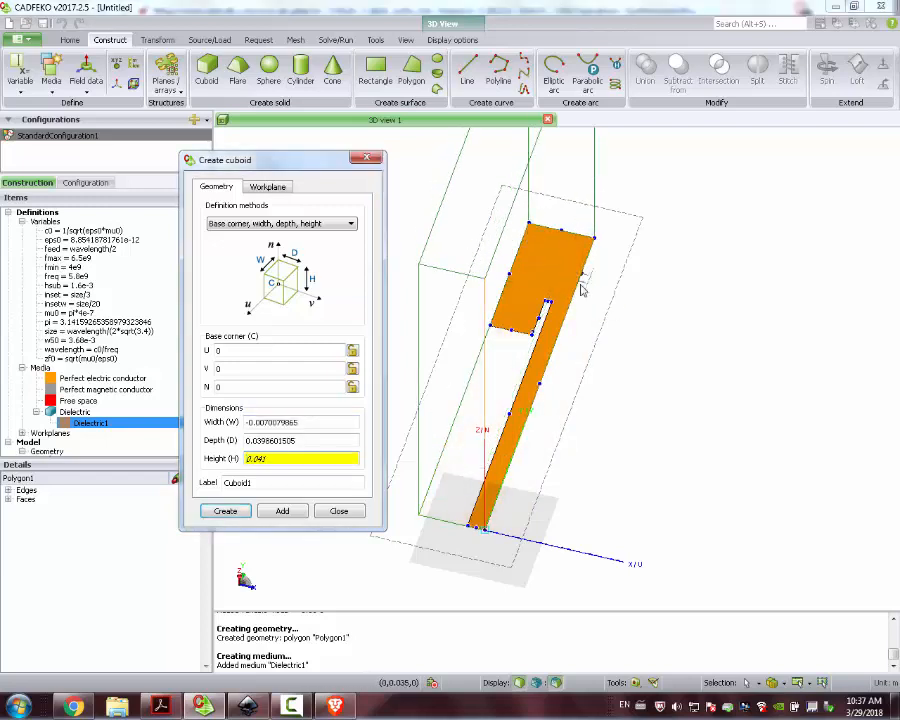
# Step: Set the cuboid's height to -hsub so it extends below the patch plane
pyautogui.click(688, 570)
pyautogui.moveTo(732, 524); pyautogui.dragTo(538, 430)
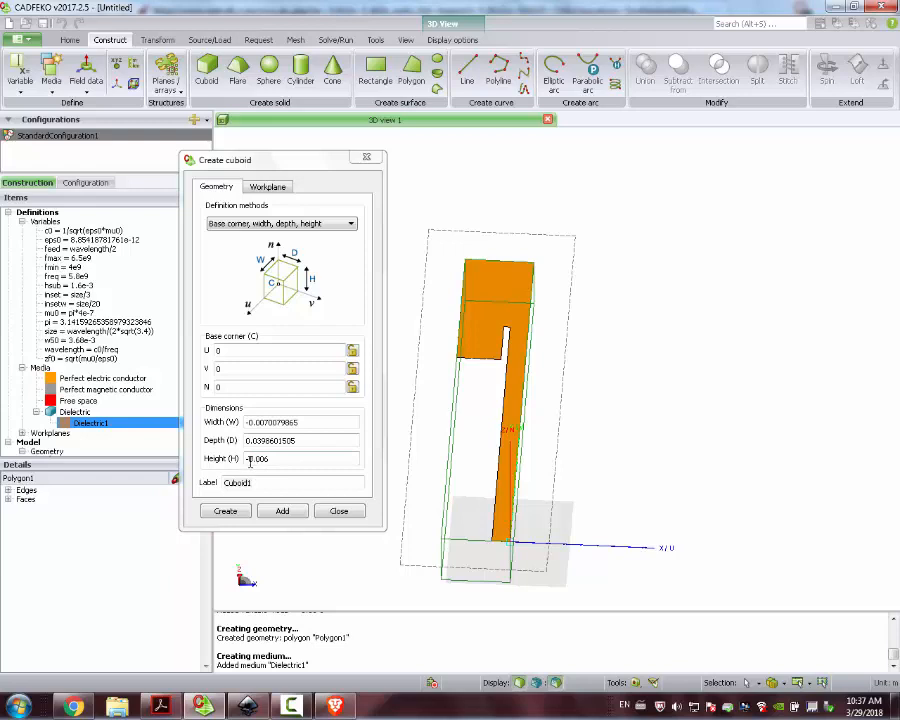
pyautogui.moveTo(251, 461); pyautogui.dragTo(290, 460)
pyautogui.write('-H')
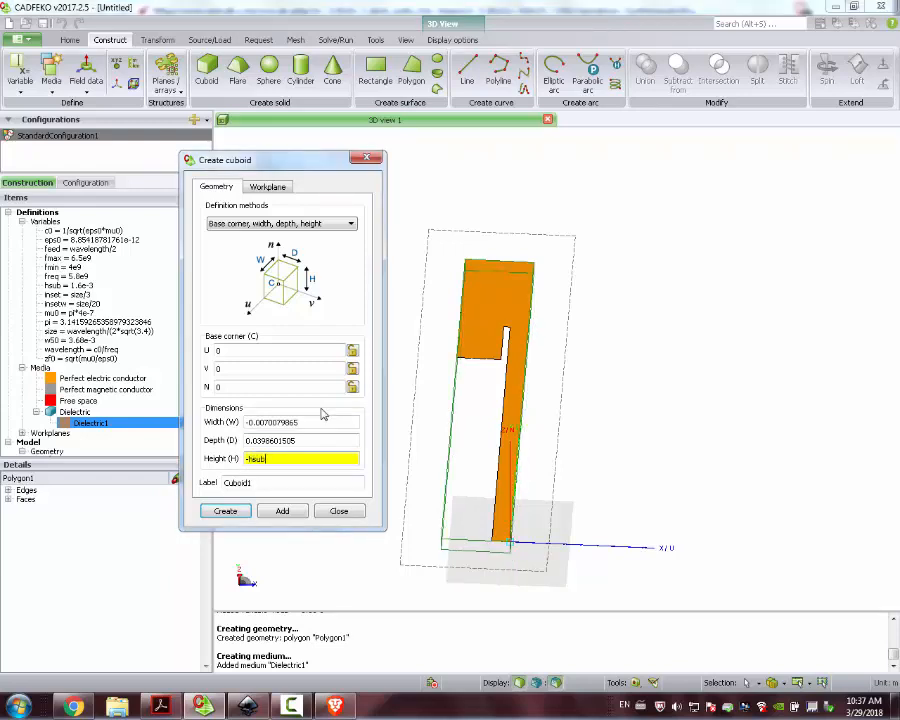
# Step: Extend the cuboid beyond the patch by setting the width to -0.0070079865-1e-3 and the depth to 0.0398601505+1e-3
pyautogui.click(318, 422)
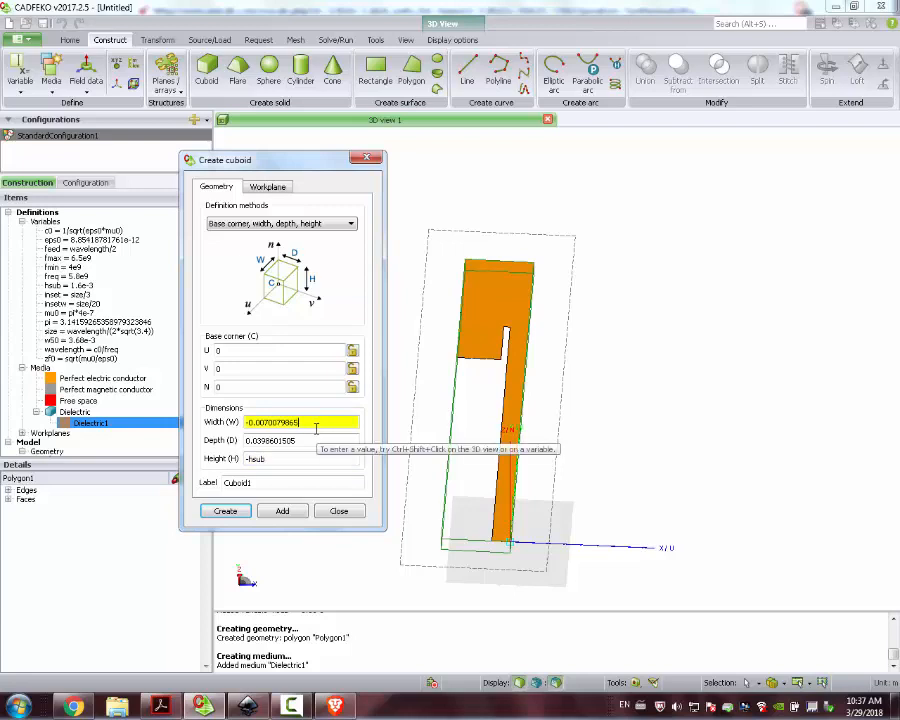
pyautogui.write('+1e-3')
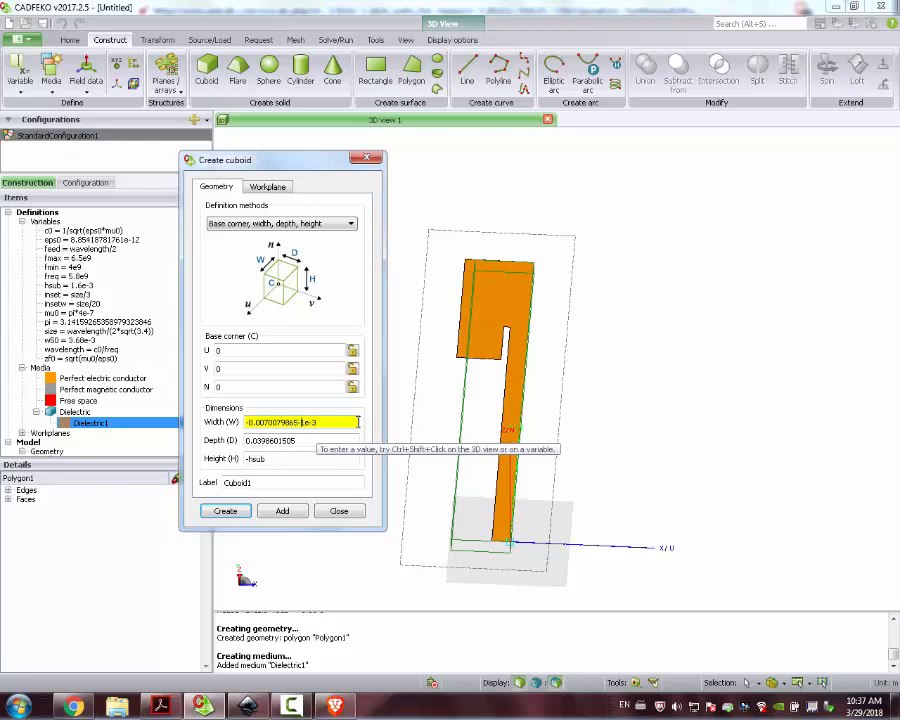
pyautogui.write('1')
pyautogui.moveTo(506, 333); pyautogui.dragTo(500, 402)
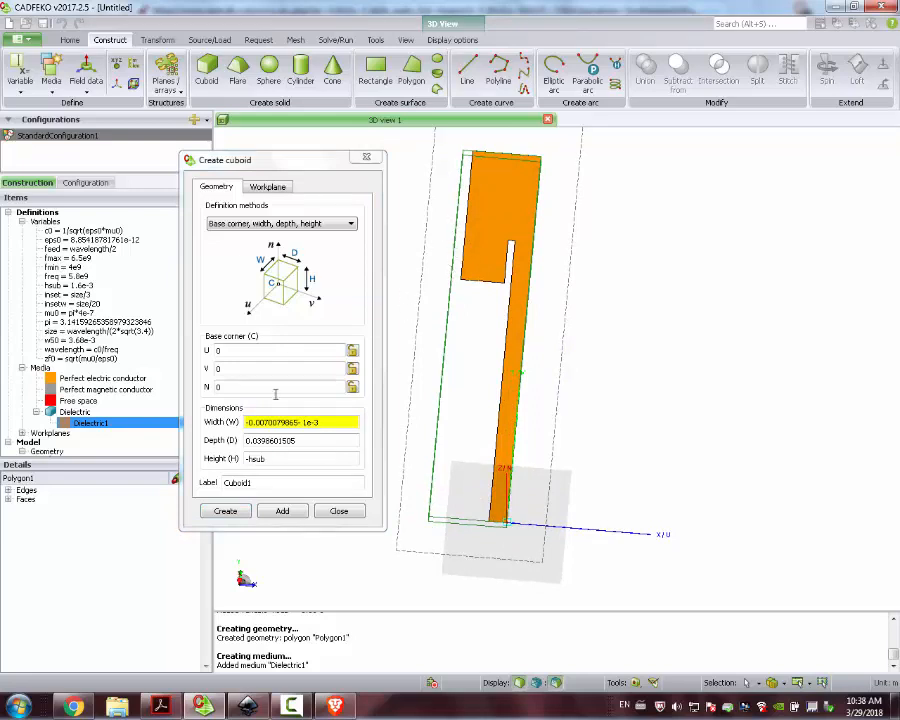
pyautogui.click(305, 441)
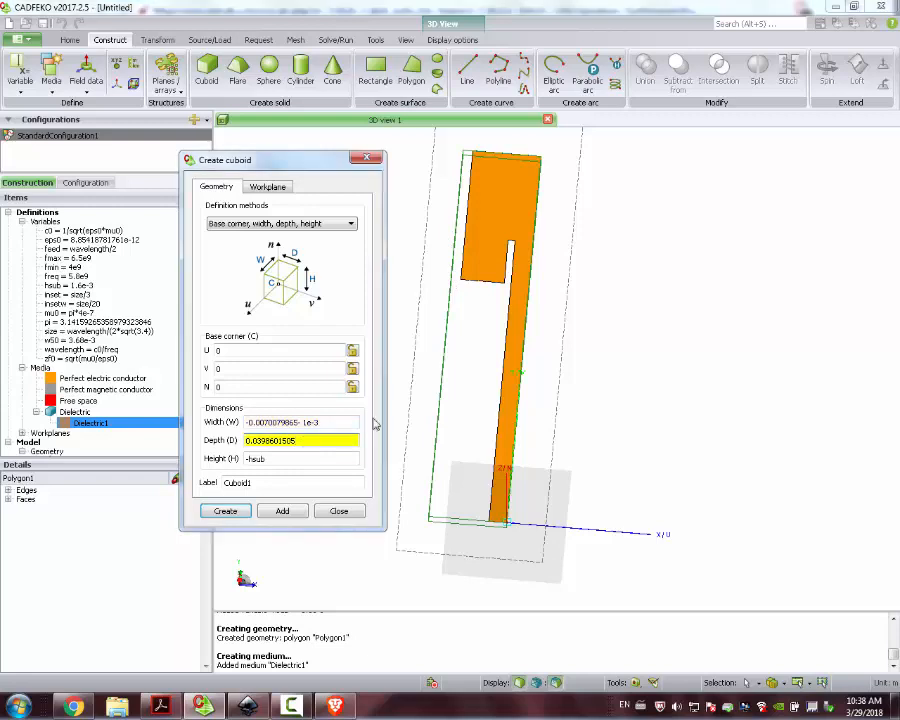
pyautogui.write('+1e-3')
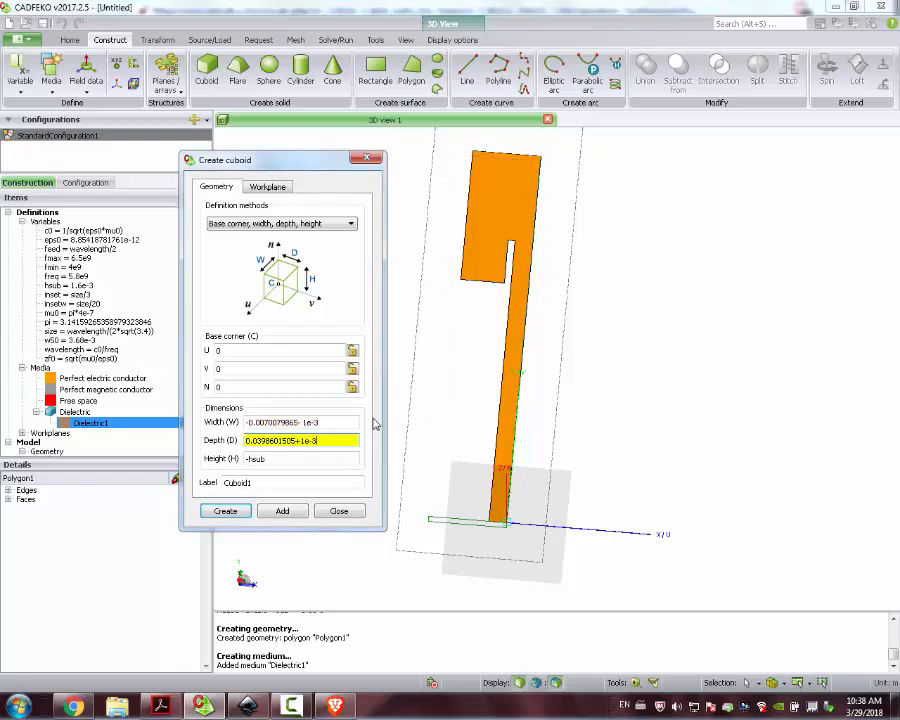
pyautogui.moveTo(571, 298)
pyautogui.mouseDown()
pyautogui.moveTo(570, 380)
pyautogui.moveTo(571, 273)
pyautogui.mouseUp()
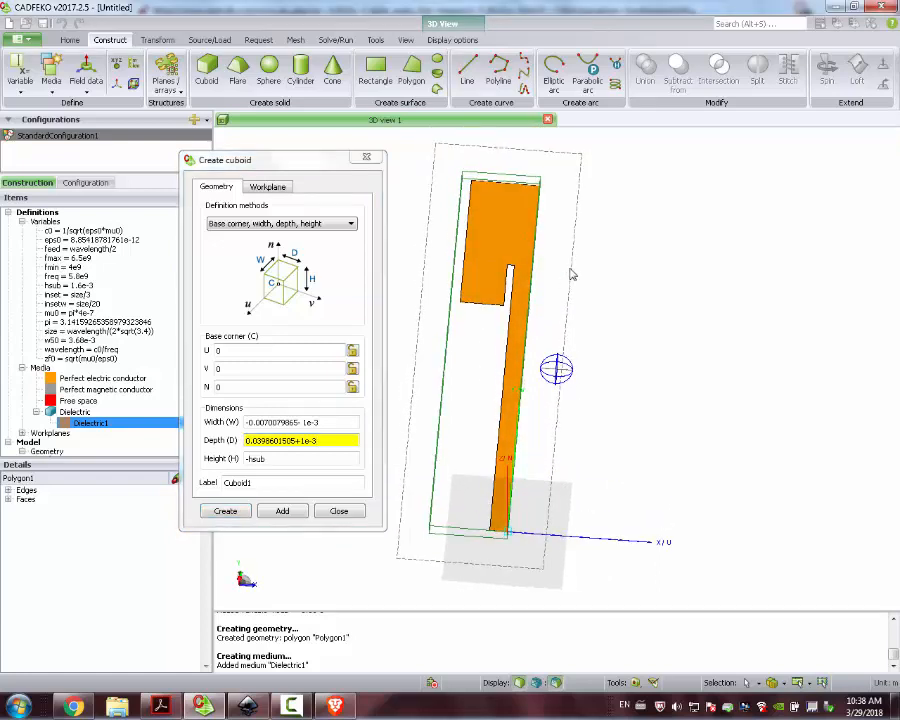
# Step: Enlarge the substrate margin by setting the cuboid's width to -0.0070079865-2e-3 and its depth to 0.0398601505+2e-3
pyautogui.click(303, 422)
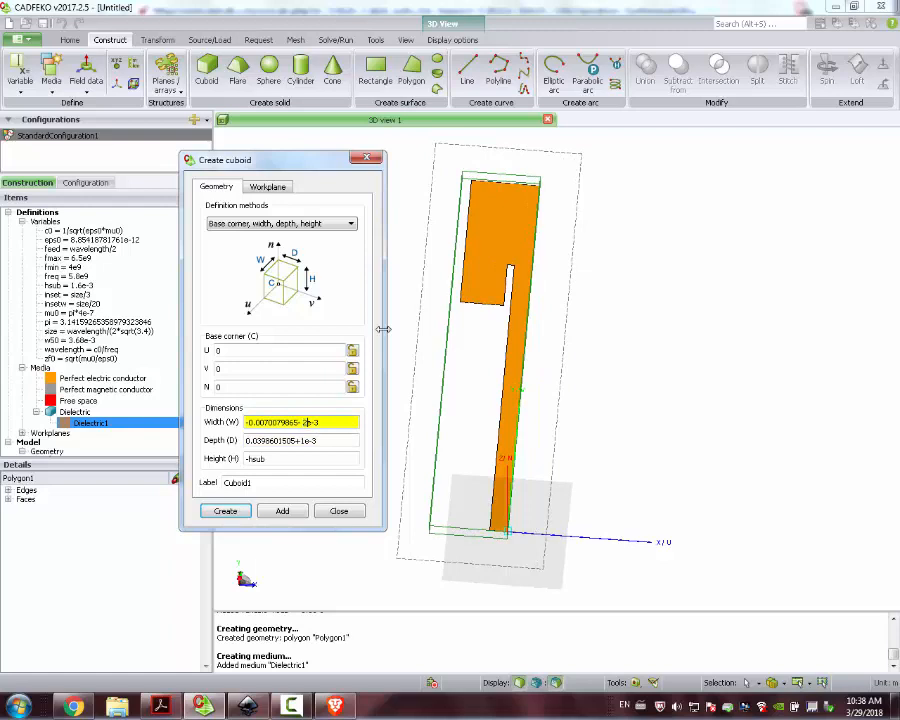
pyautogui.click(304, 440)
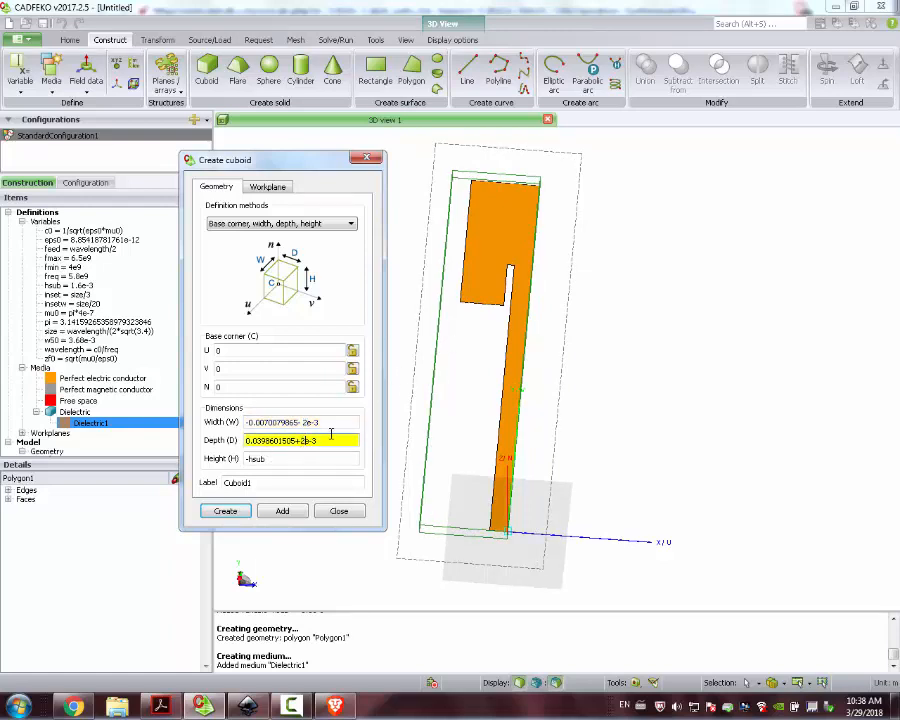
pyautogui.moveTo(558, 238); pyautogui.dragTo(465, 255)
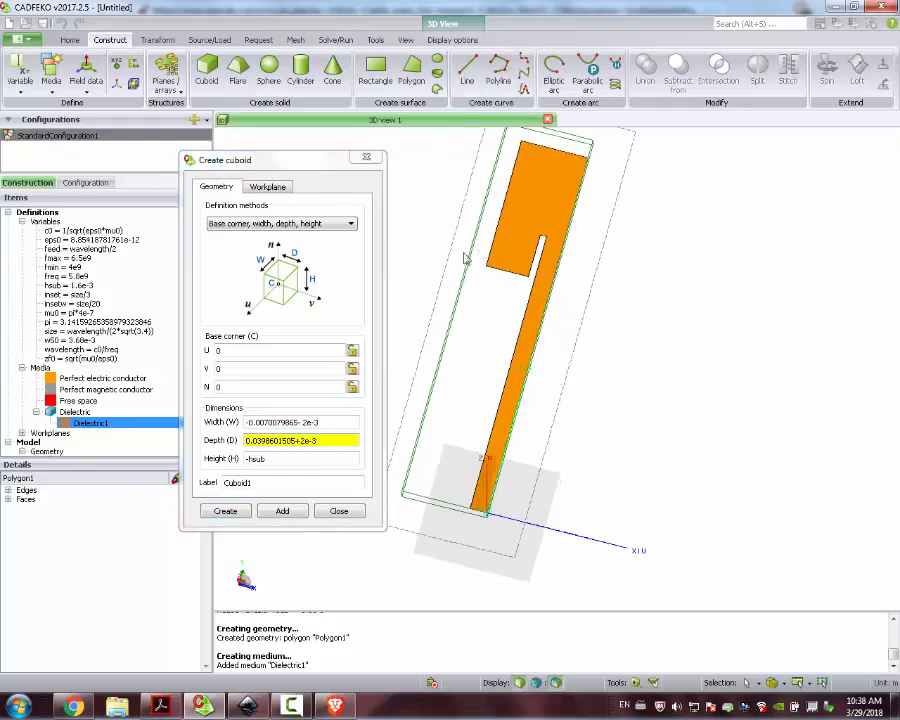
# Step: Create the substrate cuboid and set the medium of its region to Dielectric1
pyautogui.click(225, 511)
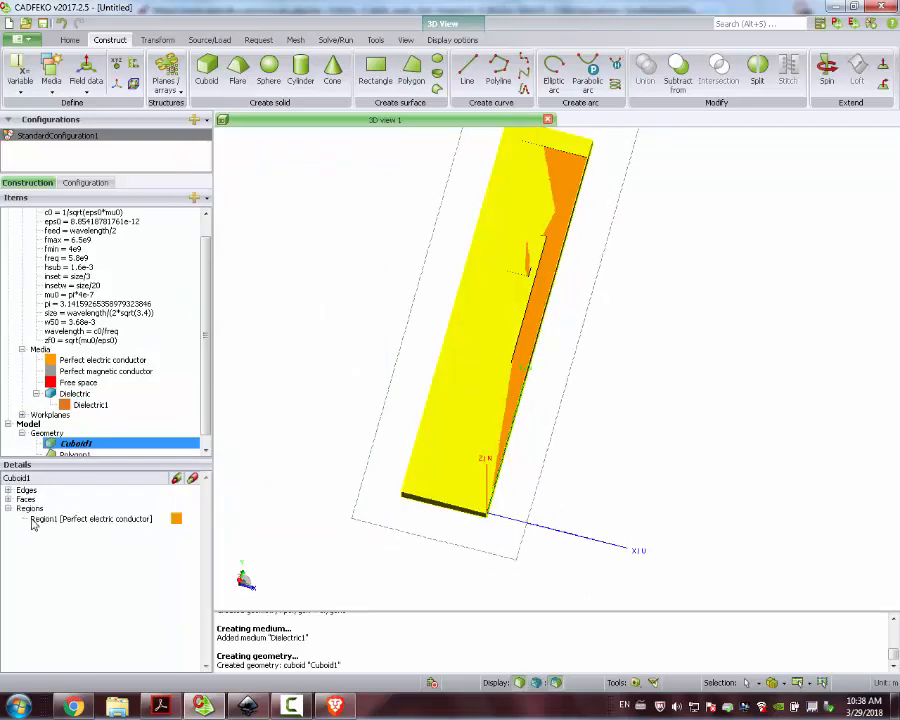
pyautogui.click(33, 520)
pyautogui.moveTo(366, 445); pyautogui.dragTo(378, 389)
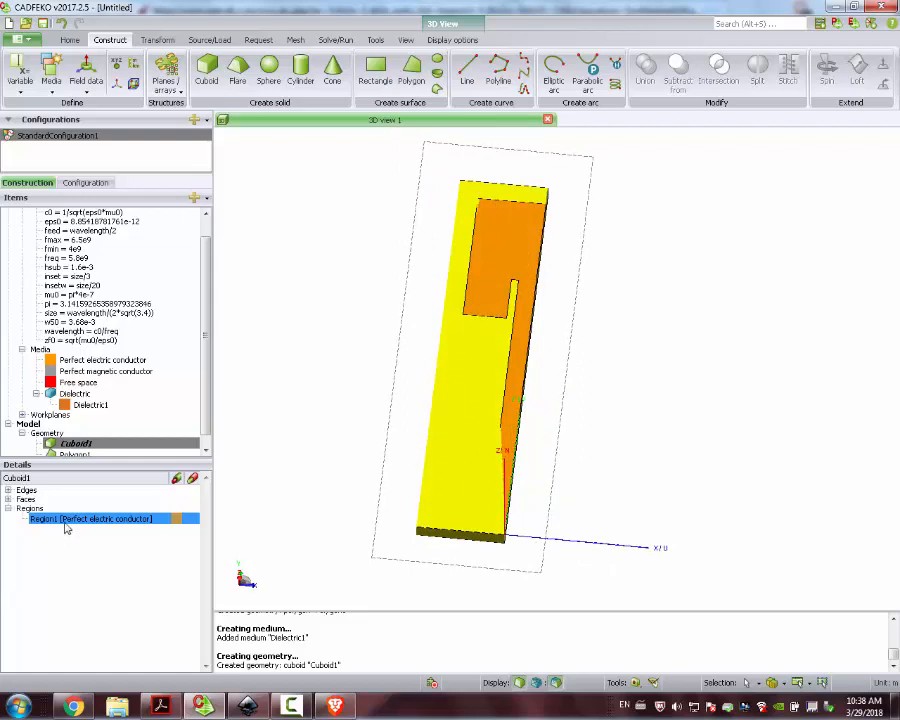
pyautogui.rightClick(69, 523)
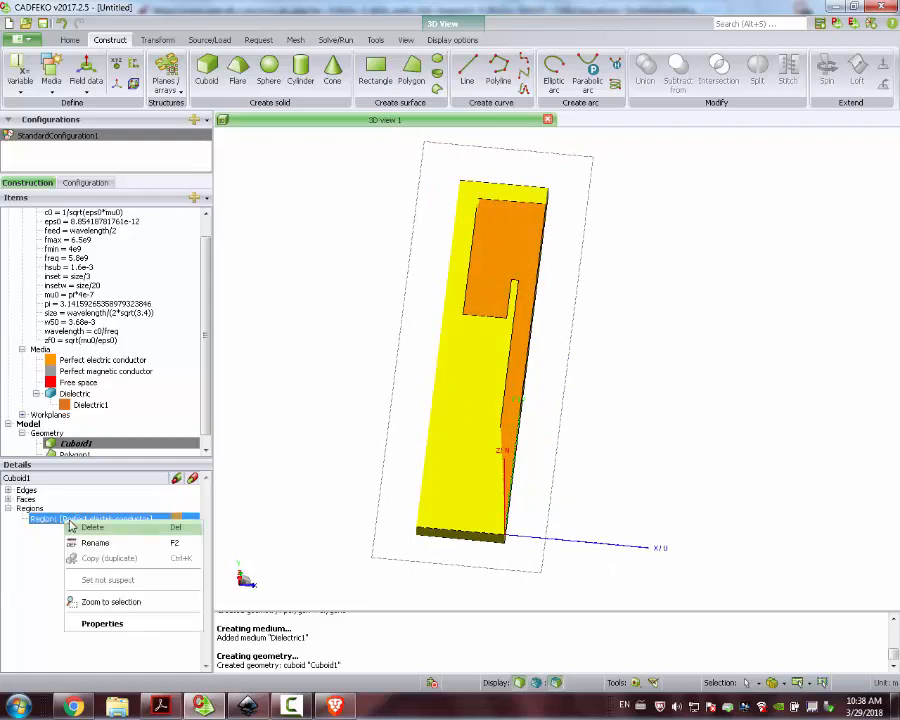
pyautogui.click(100, 623)
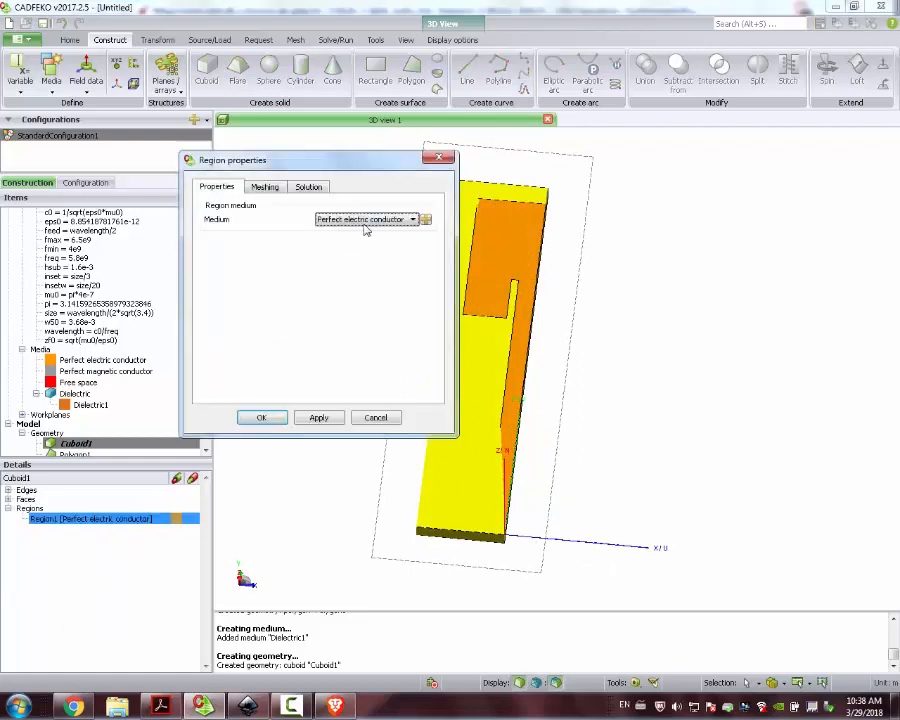
pyautogui.click(366, 220)
pyautogui.click(336, 231)
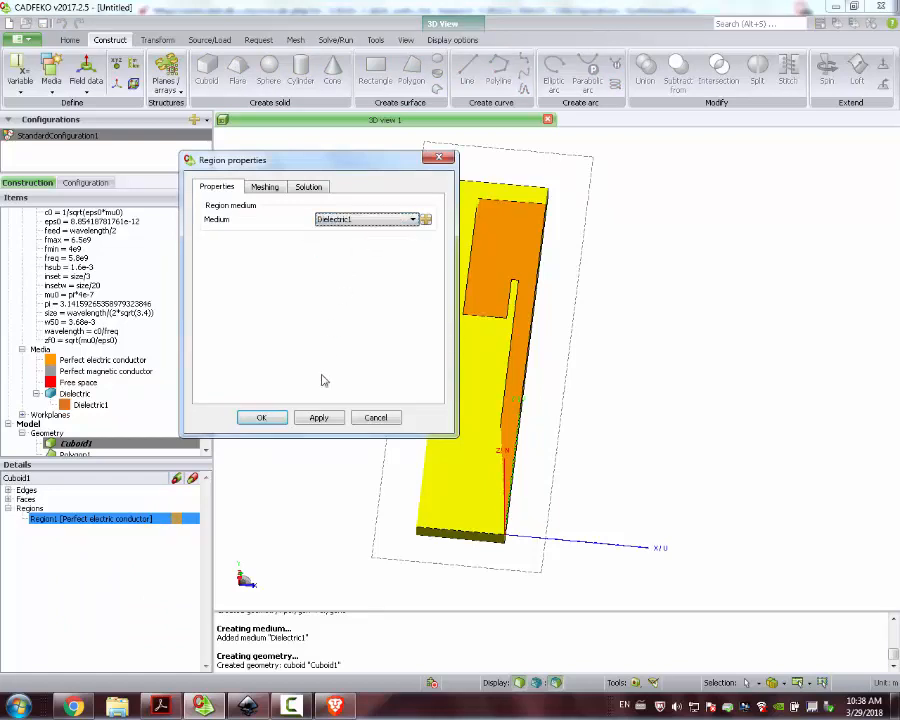
pyautogui.click(326, 420)
pyautogui.click(261, 418)
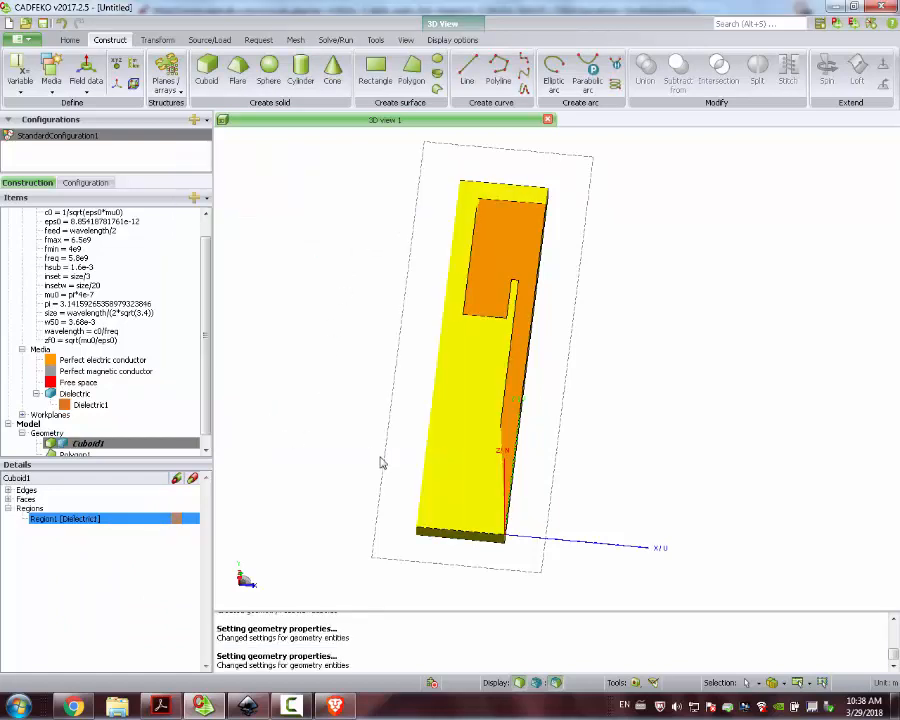
# Step: Copy and mirror the half-patch polygon across the YZ plane, using workplane U vector 0, 0, -1 and V vector 0, 1, 0
pyautogui.moveTo(397, 457); pyautogui.dragTo(375, 361)
pyautogui.scroll(-1, 62, 450)
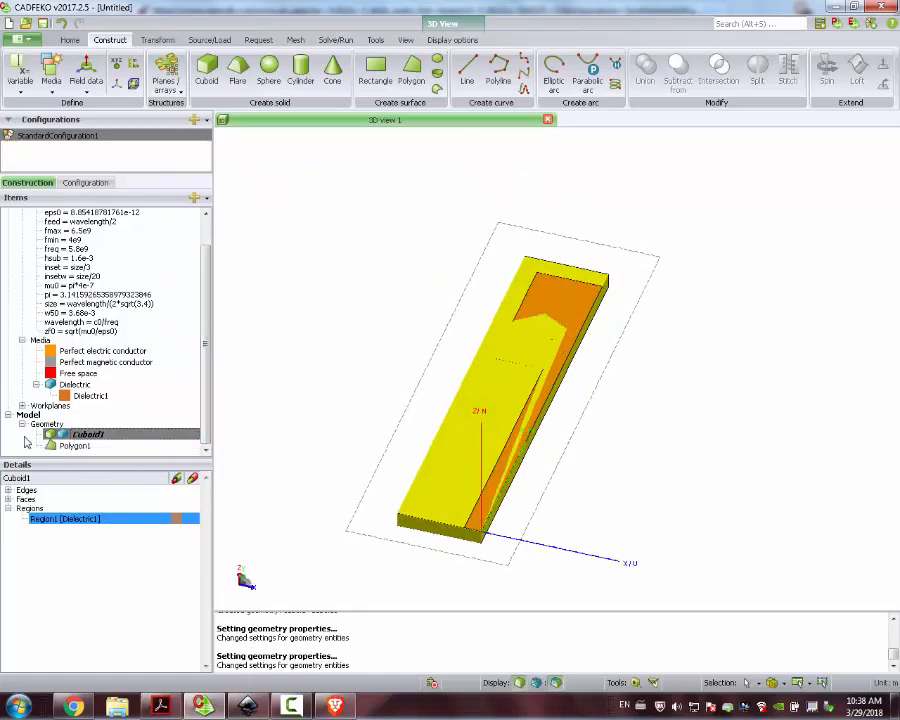
pyautogui.click(62, 445)
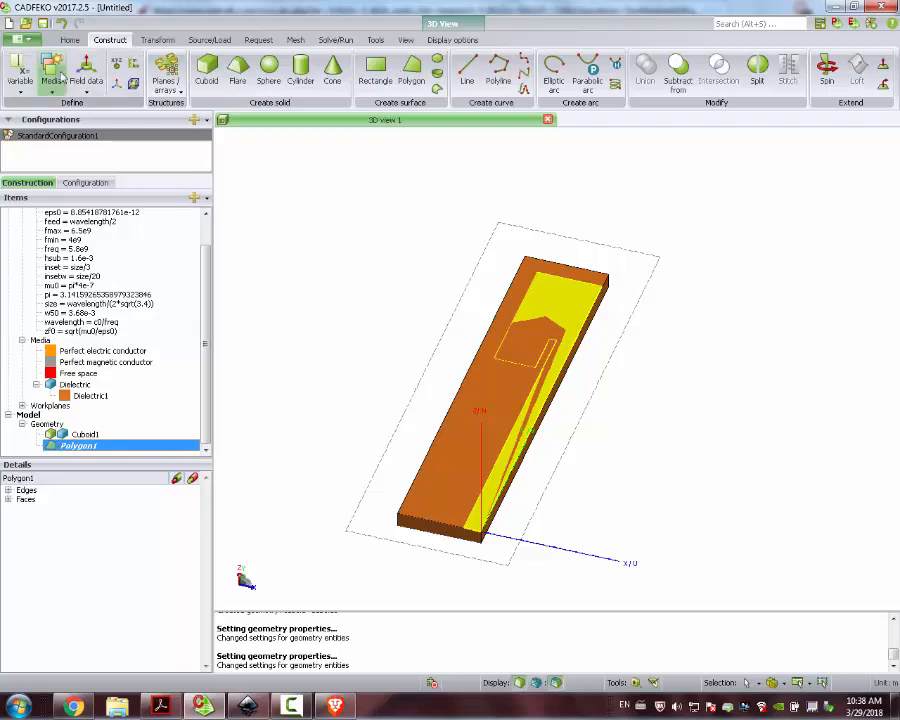
pyautogui.click(157, 40)
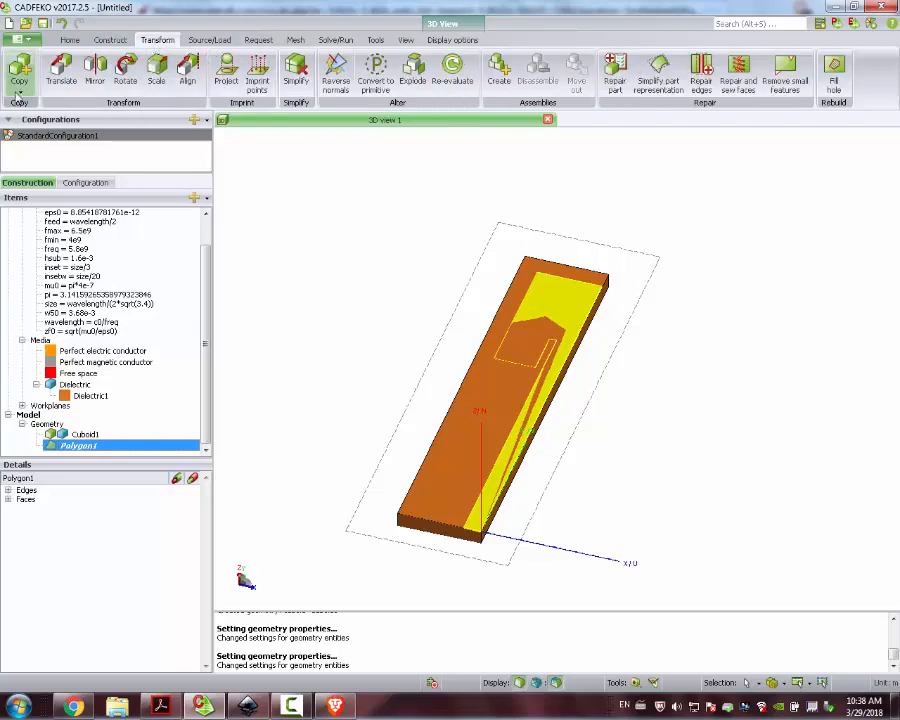
pyautogui.click(19, 85)
pyautogui.click(50, 224)
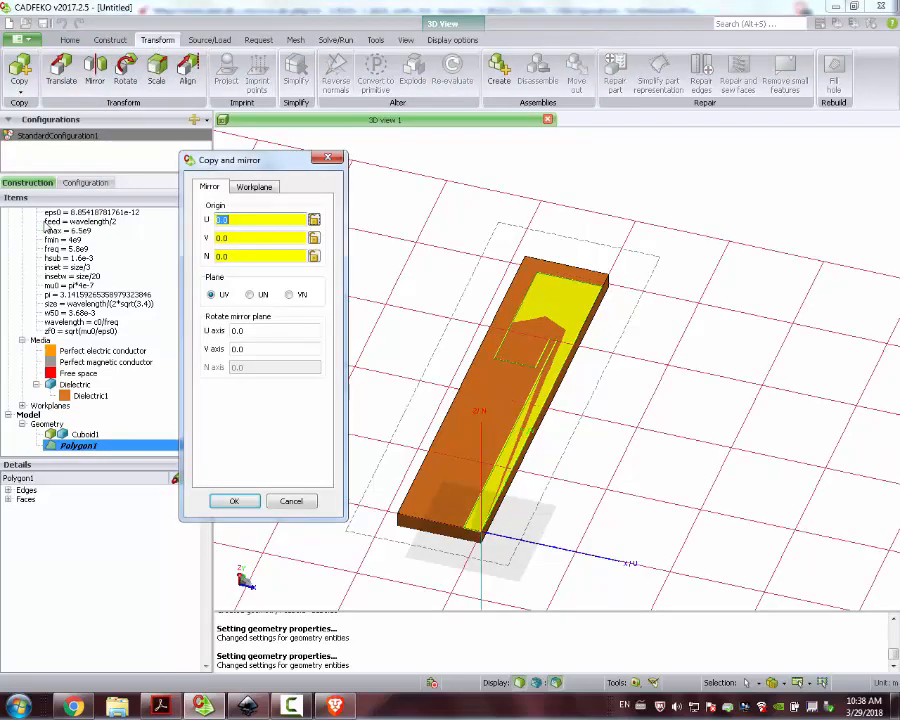
pyautogui.click(268, 188)
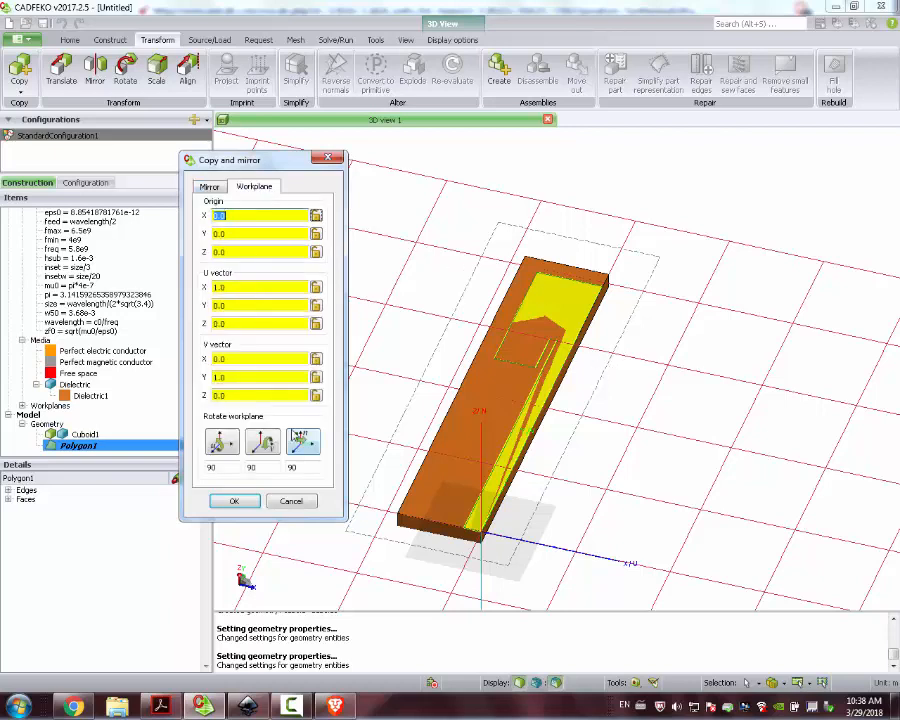
pyautogui.click(304, 446)
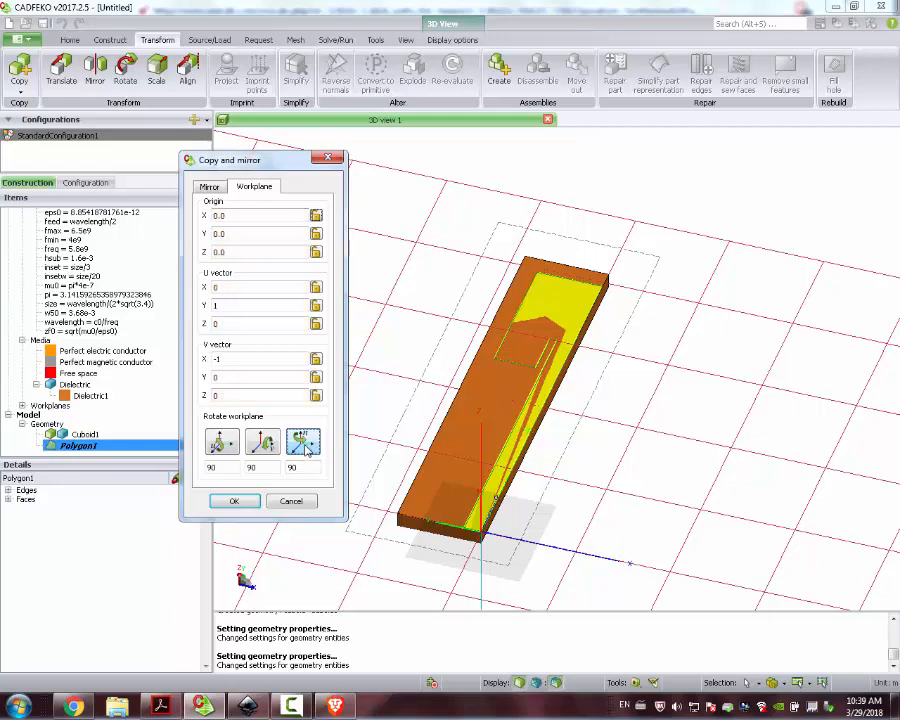
pyautogui.click(219, 443)
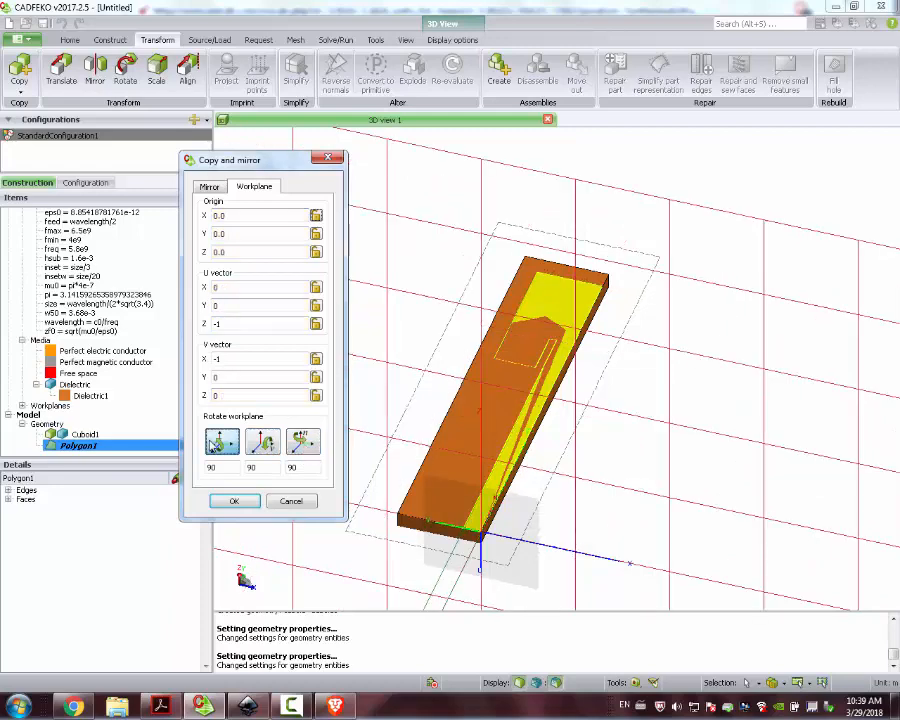
pyautogui.click(219, 443)
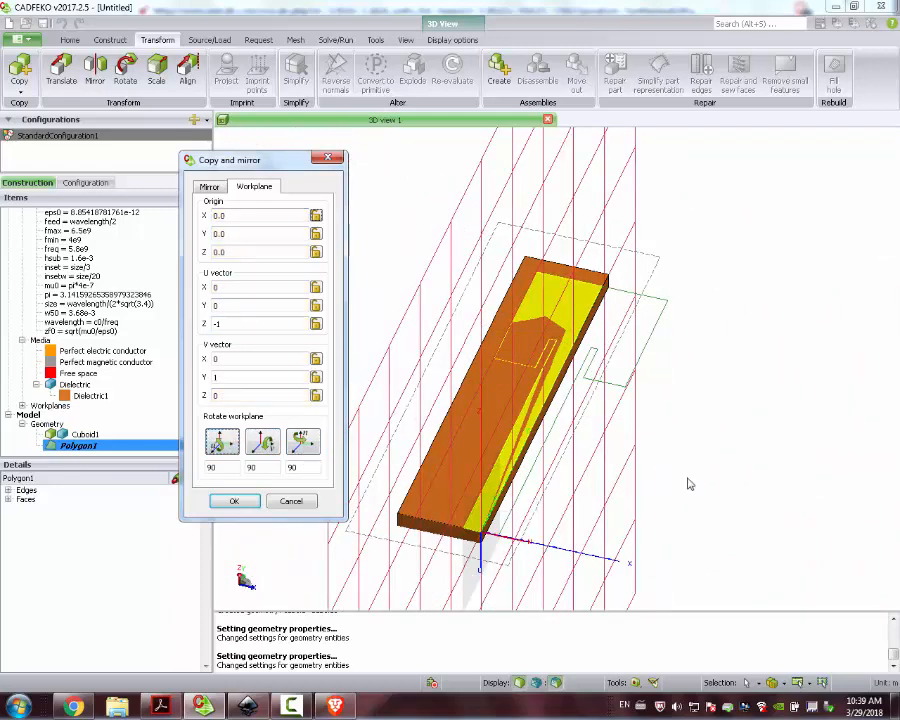
pyautogui.moveTo(688, 480); pyautogui.dragTo(625, 423)
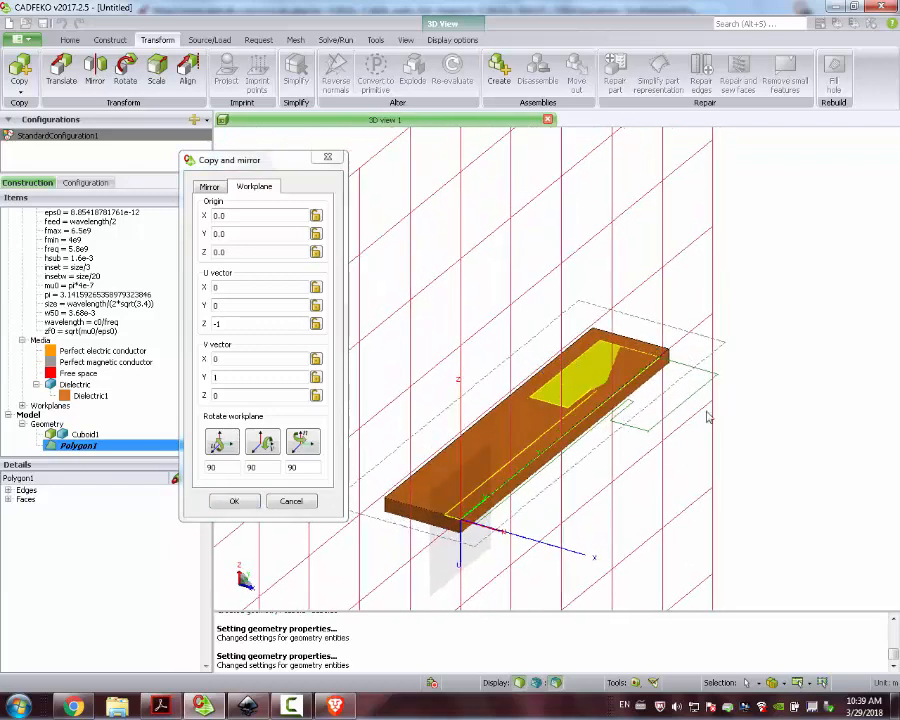
pyautogui.click(237, 502)
# Step: Copy and mirror the substrate cuboid across the YZ plane, with workplane U vector 0, 0, -1 and V vector 0, 1, 0
pyautogui.moveTo(360, 374)
pyautogui.mouseDown()
pyautogui.moveTo(430, 395)
pyautogui.moveTo(389, 413)
pyautogui.moveTo(376, 382)
pyautogui.moveTo(374, 390)
pyautogui.mouseUp()
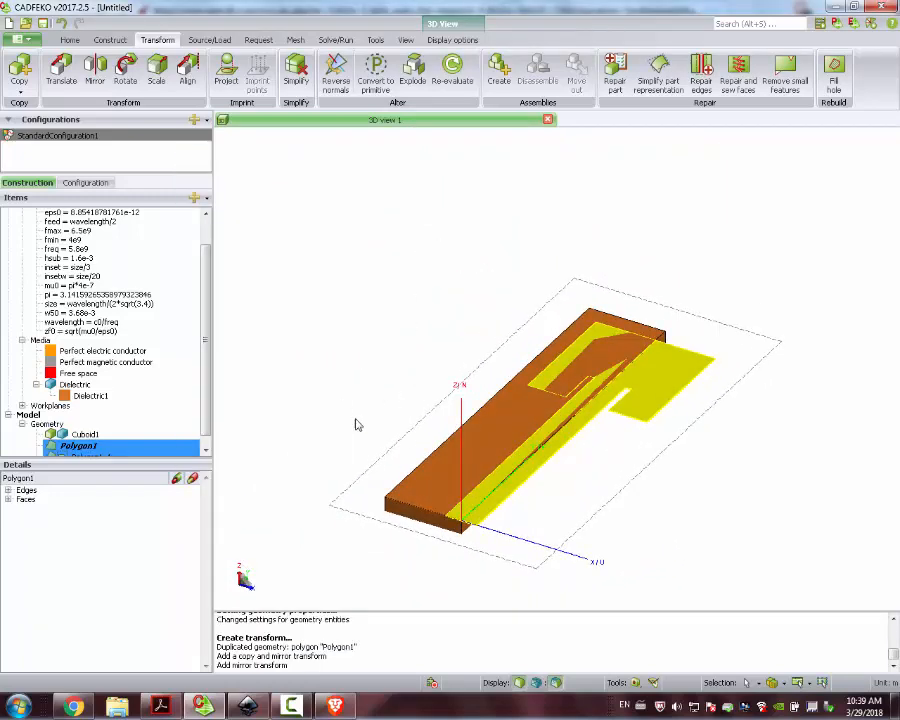
pyautogui.click(80, 434)
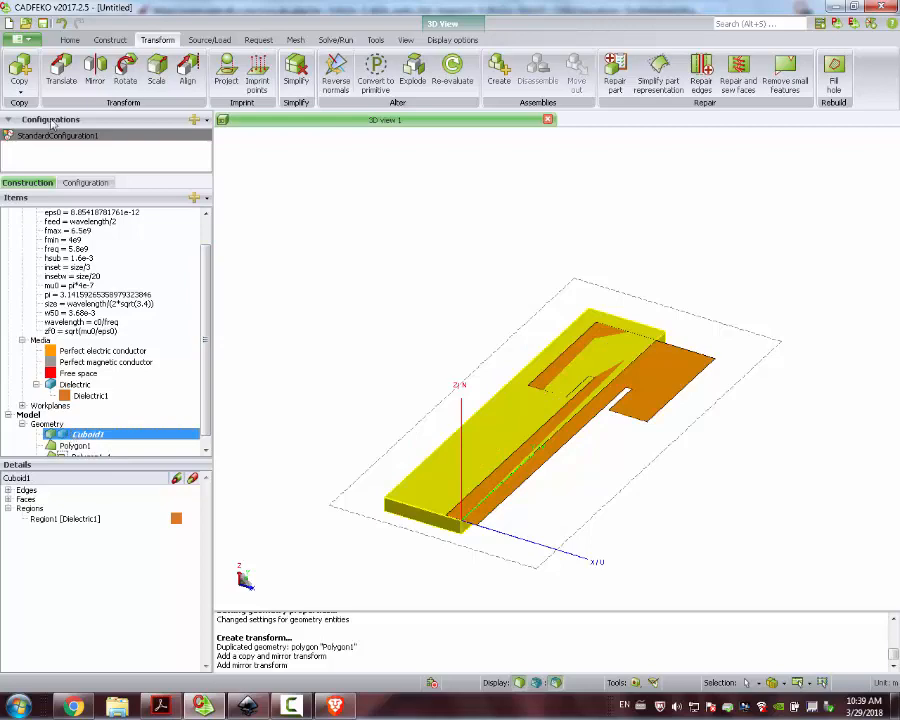
pyautogui.click(20, 84)
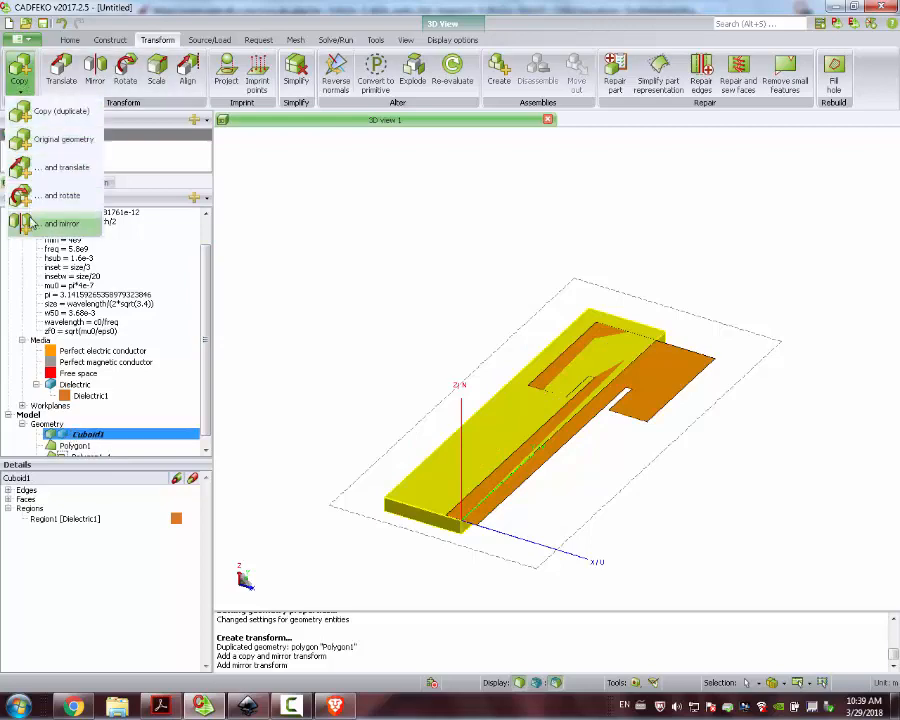
pyautogui.click(31, 223)
pyautogui.click(256, 188)
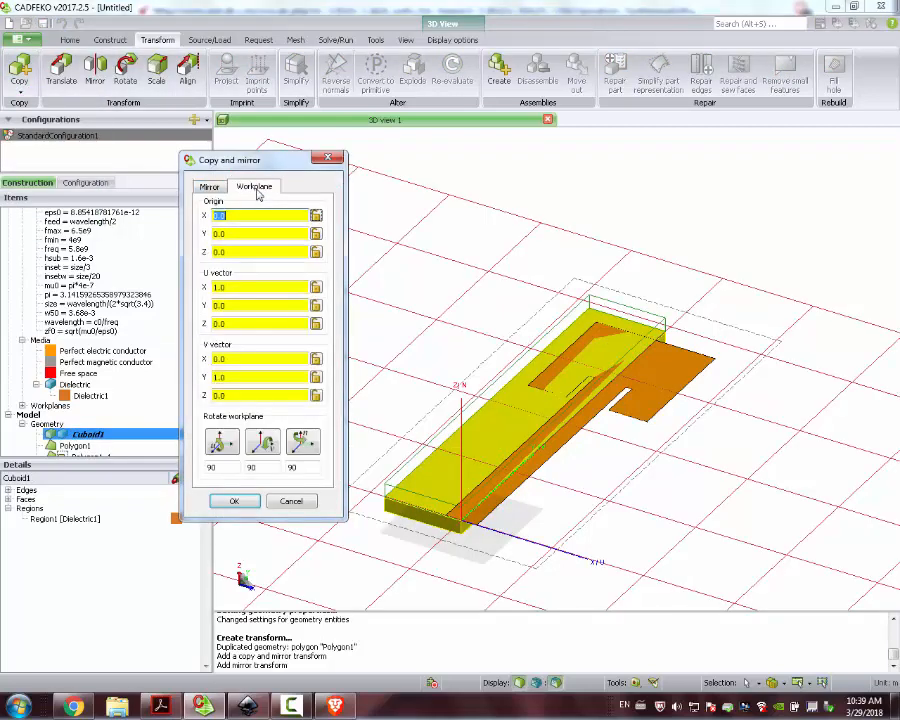
pyautogui.click(303, 443)
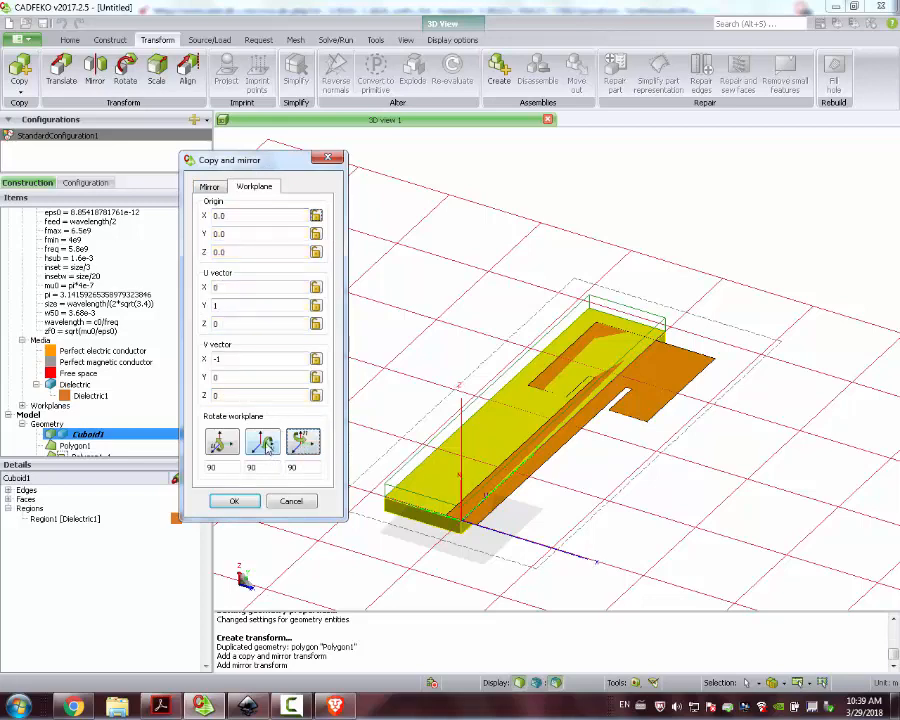
pyautogui.click(264, 443)
pyautogui.click(221, 441)
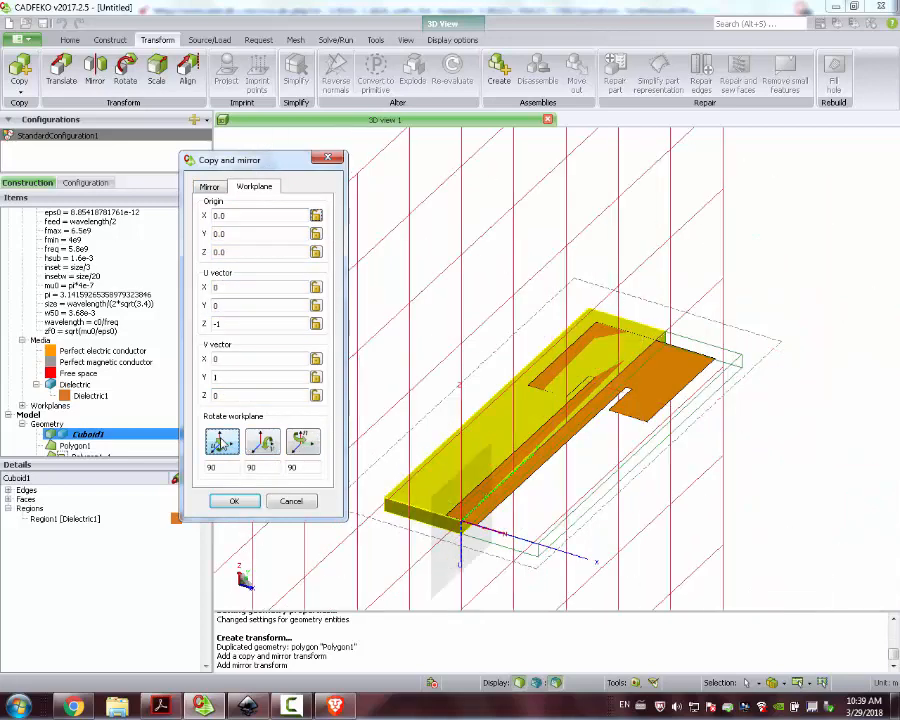
pyautogui.moveTo(609, 265)
pyautogui.mouseDown()
pyautogui.moveTo(731, 329)
pyautogui.moveTo(685, 280)
pyautogui.mouseUp()
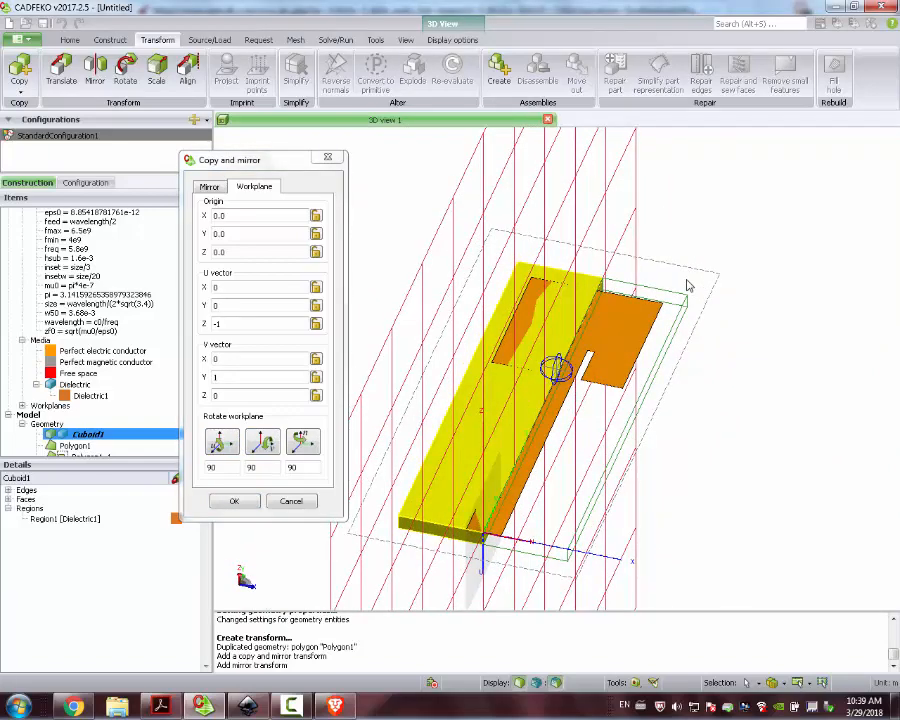
pyautogui.click(228, 503)
# Step: Set the face medium of the original half-patch, Polygon1, to Perfect electric conductor
pyautogui.moveTo(432, 418)
pyautogui.mouseDown()
pyautogui.moveTo(416, 372)
pyautogui.moveTo(420, 384)
pyautogui.moveTo(492, 421)
pyautogui.moveTo(544, 430)
pyautogui.mouseUp()
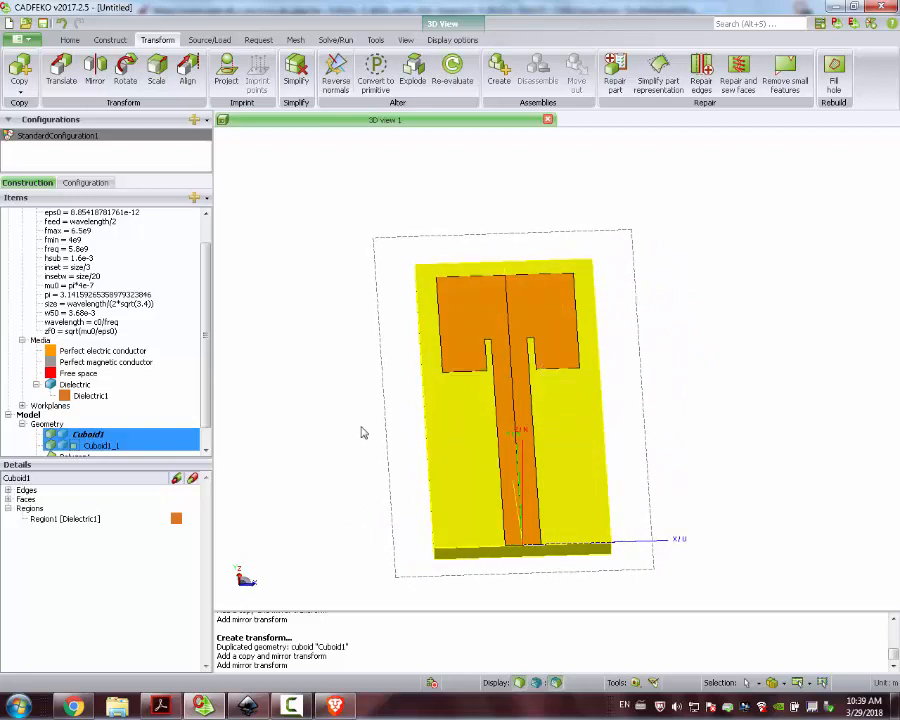
pyautogui.click(53, 520)
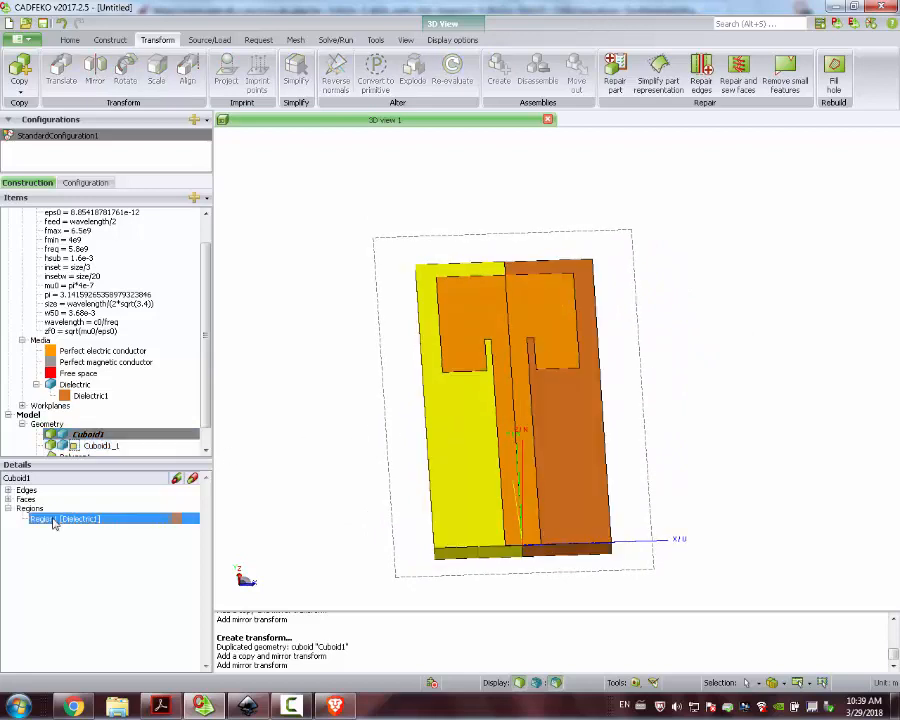
pyautogui.click(100, 445)
pyautogui.scroll(-1, 212, 438)
pyautogui.click(68, 438)
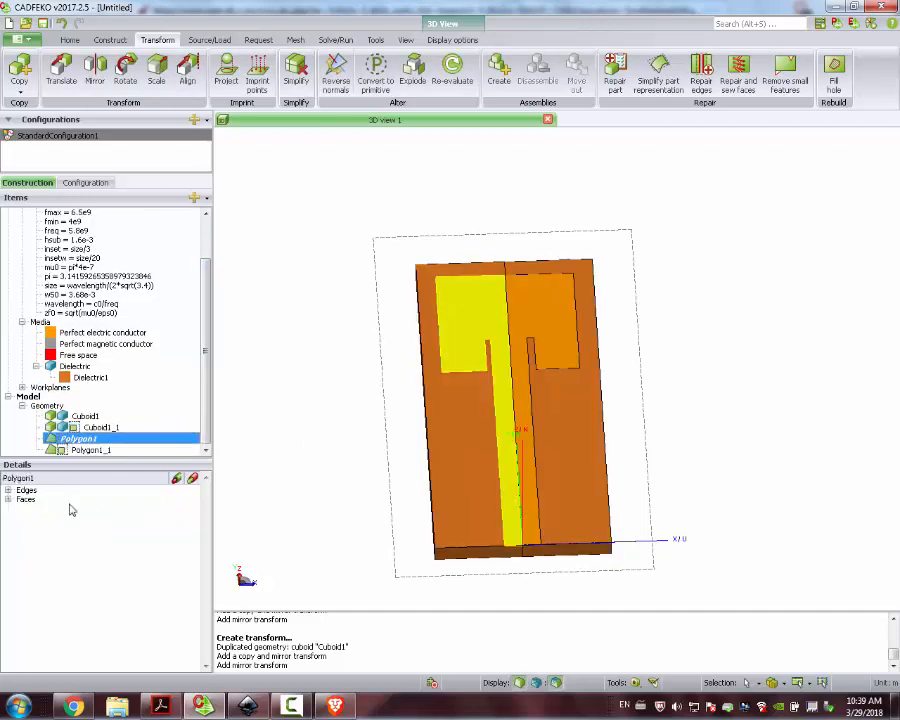
pyautogui.click(8, 499)
pyautogui.click(38, 509)
pyautogui.rightClick(38, 509)
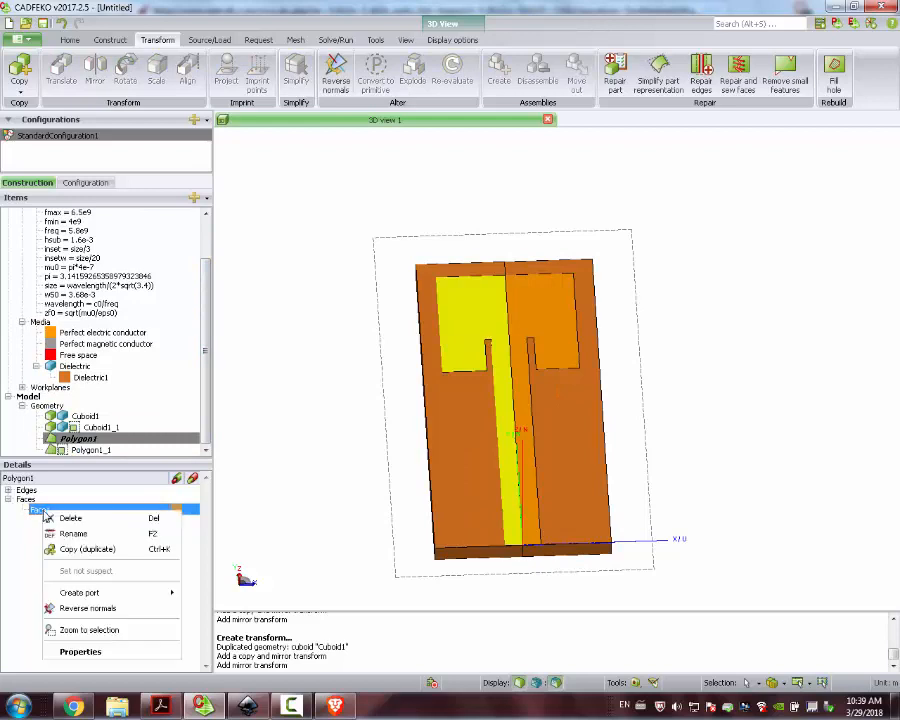
pyautogui.click(98, 652)
pyautogui.click(454, 222)
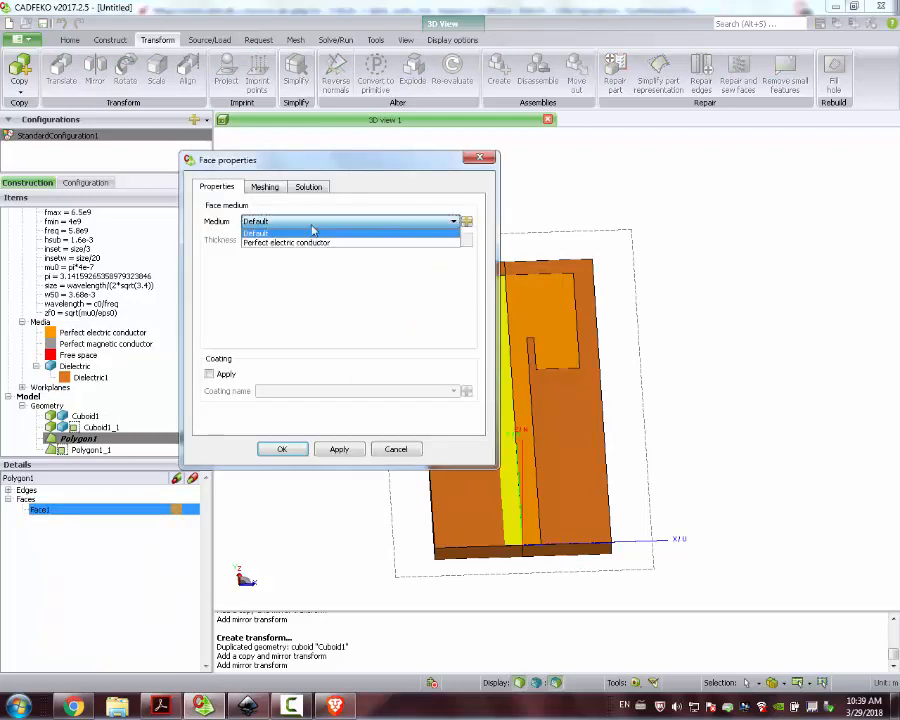
pyautogui.click(308, 243)
pyautogui.click(282, 449)
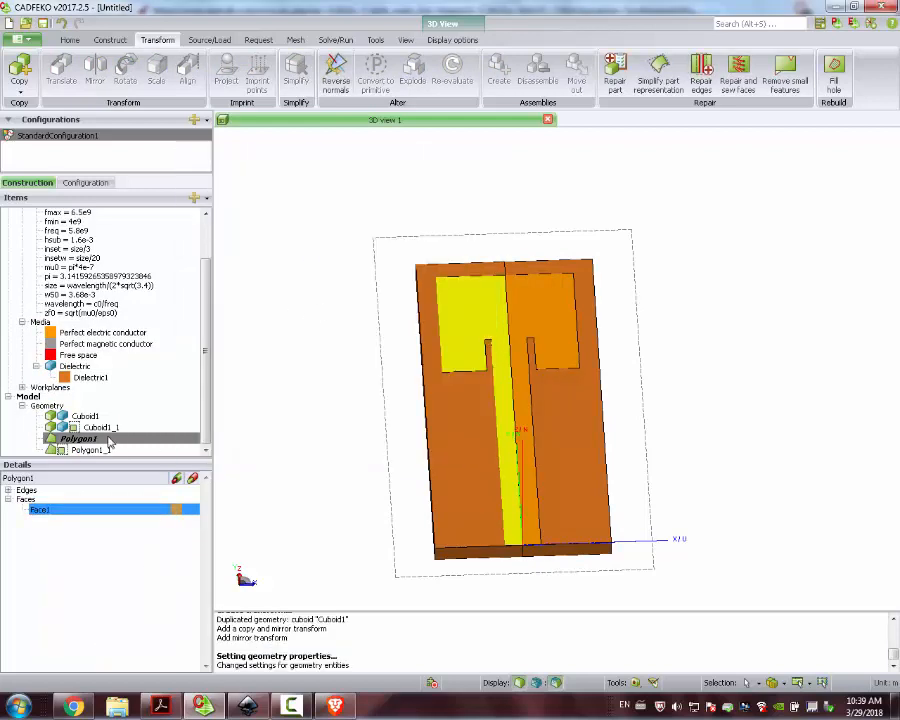
# Step: Set the face medium of the mirrored half-patch, Polygon1_1, to Perfect electric conductor
pyautogui.click(75, 450)
pyautogui.click(8, 519)
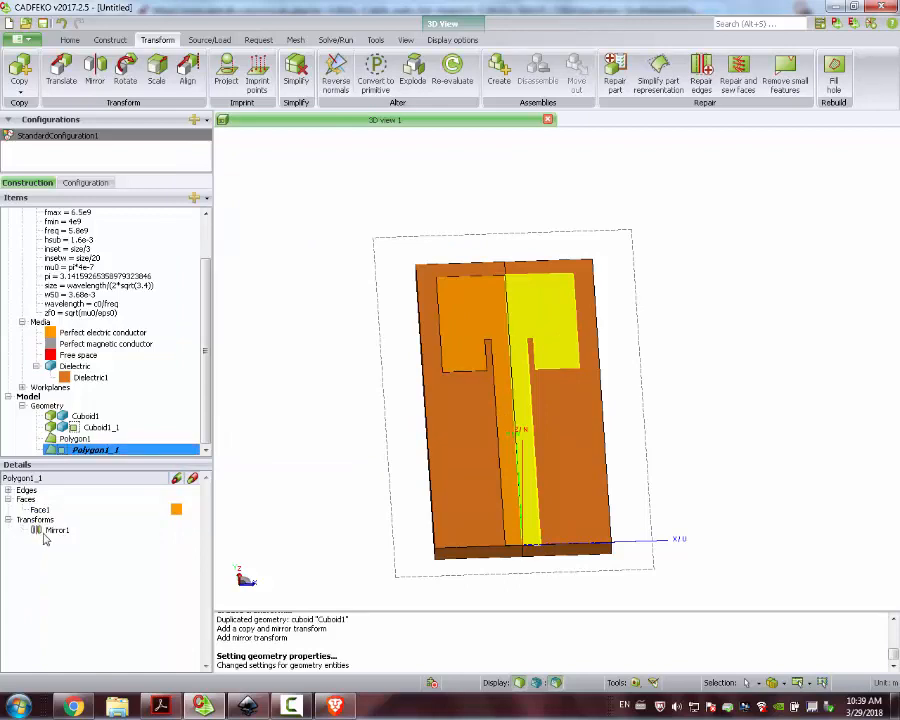
pyautogui.click(35, 510)
pyautogui.rightClick(35, 510)
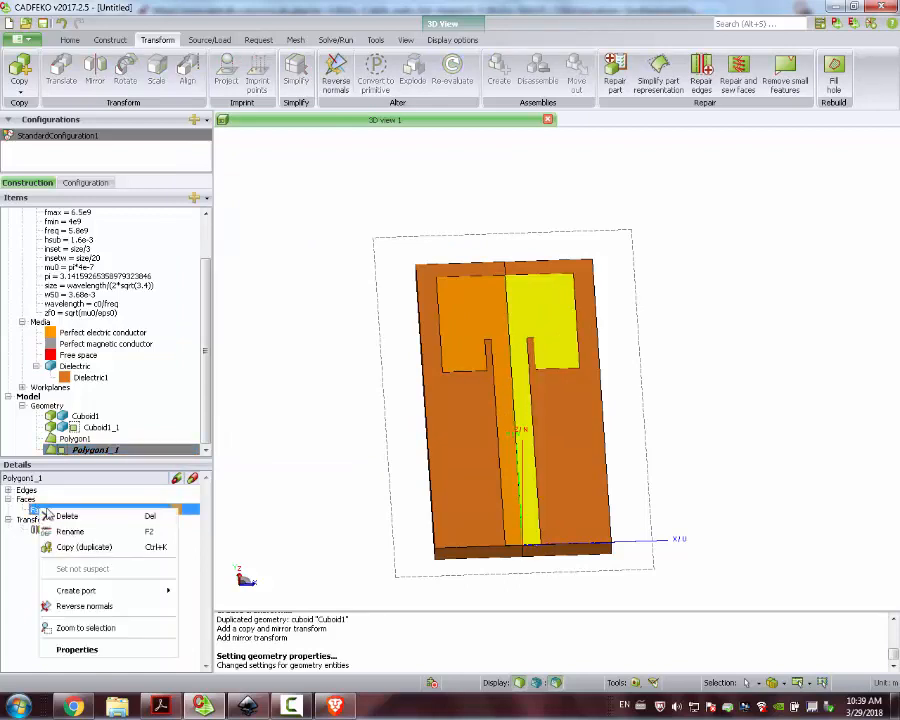
pyautogui.click(76, 647)
pyautogui.click(303, 221)
pyautogui.click(305, 243)
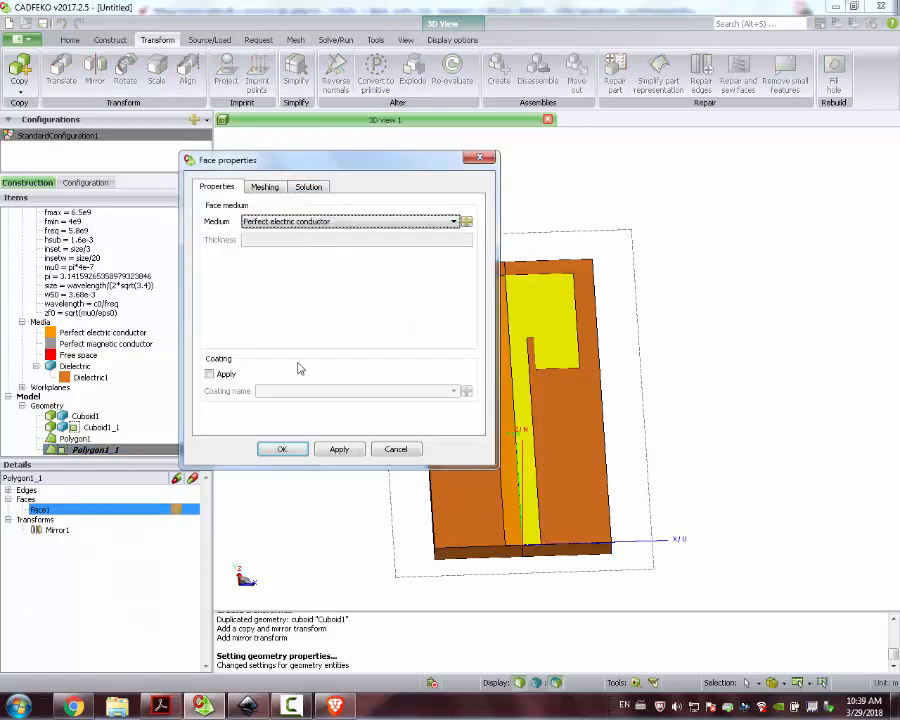
pyautogui.click(278, 453)
# Step: Start a rectangle at the feed line's outer front corner, base corner U -0.00184, V 0, N 0, with width w50
pyautogui.moveTo(330, 372); pyautogui.dragTo(293, 341)
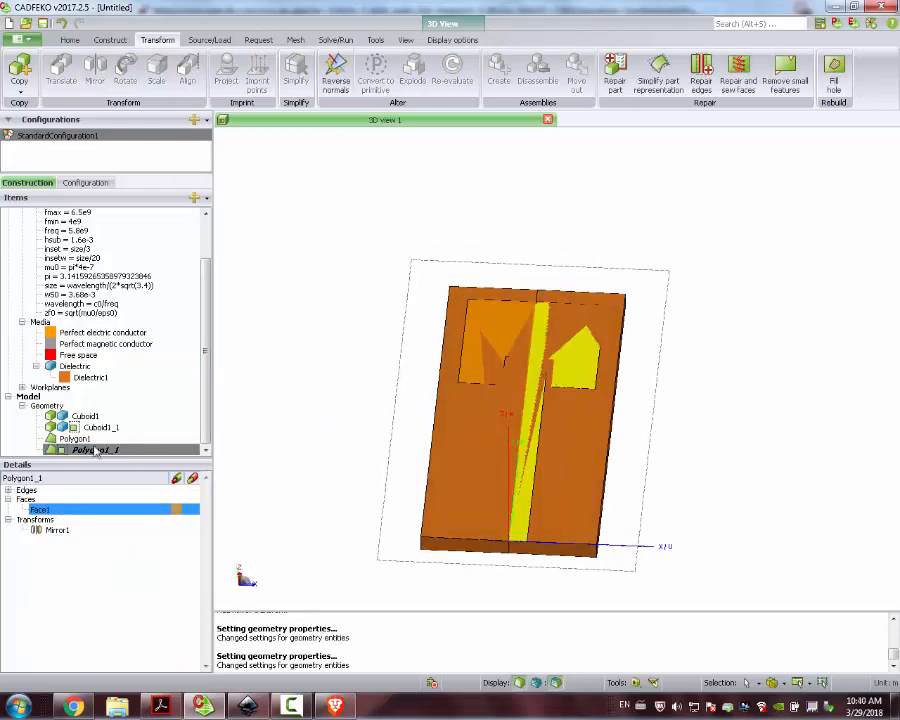
pyautogui.moveTo(400, 370); pyautogui.dragTo(421, 268)
pyautogui.moveTo(484, 356); pyautogui.dragTo(374, 468)
pyautogui.scroll(6, 486, 540)
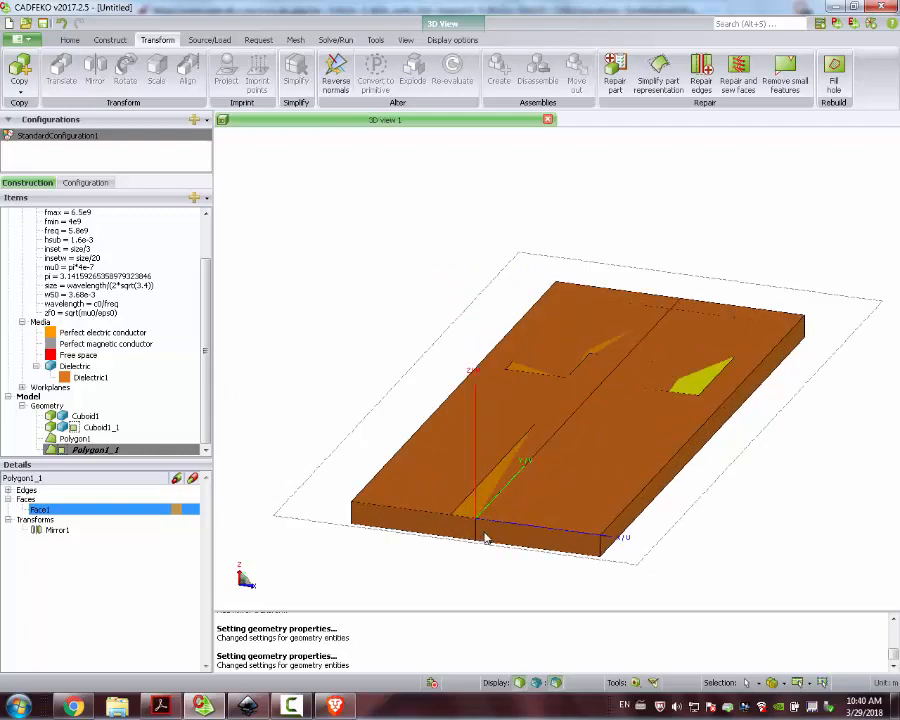
pyautogui.moveTo(486, 538); pyautogui.dragTo(518, 496)
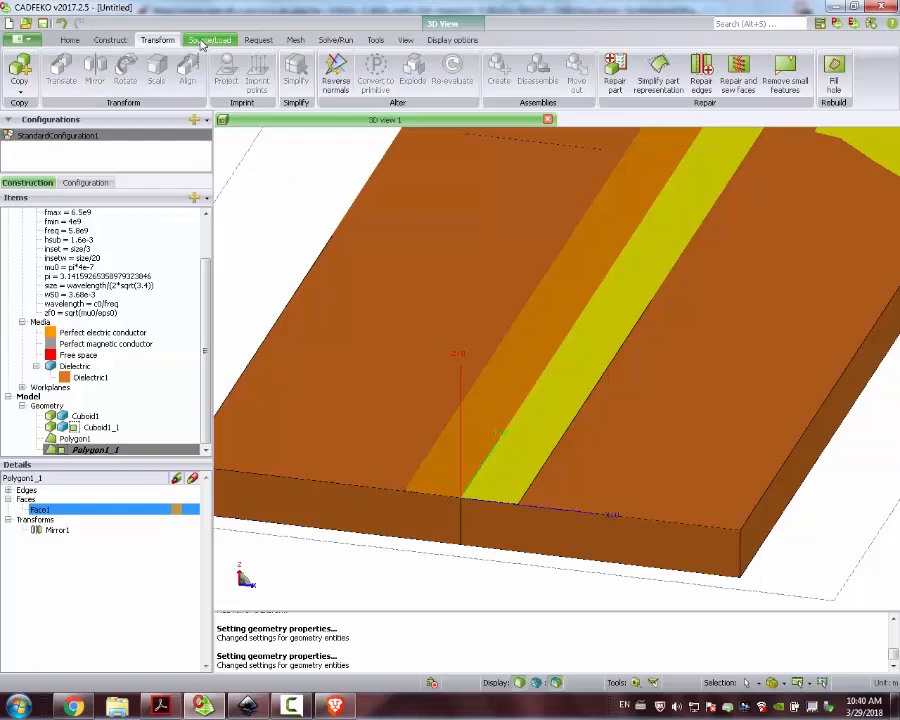
pyautogui.click(108, 40)
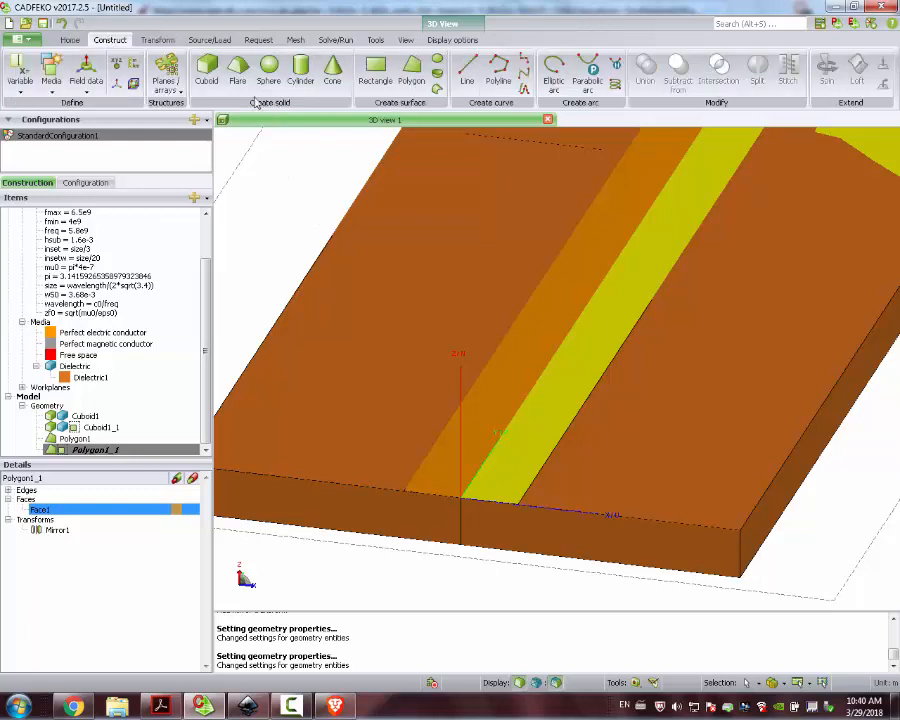
pyautogui.click(376, 68)
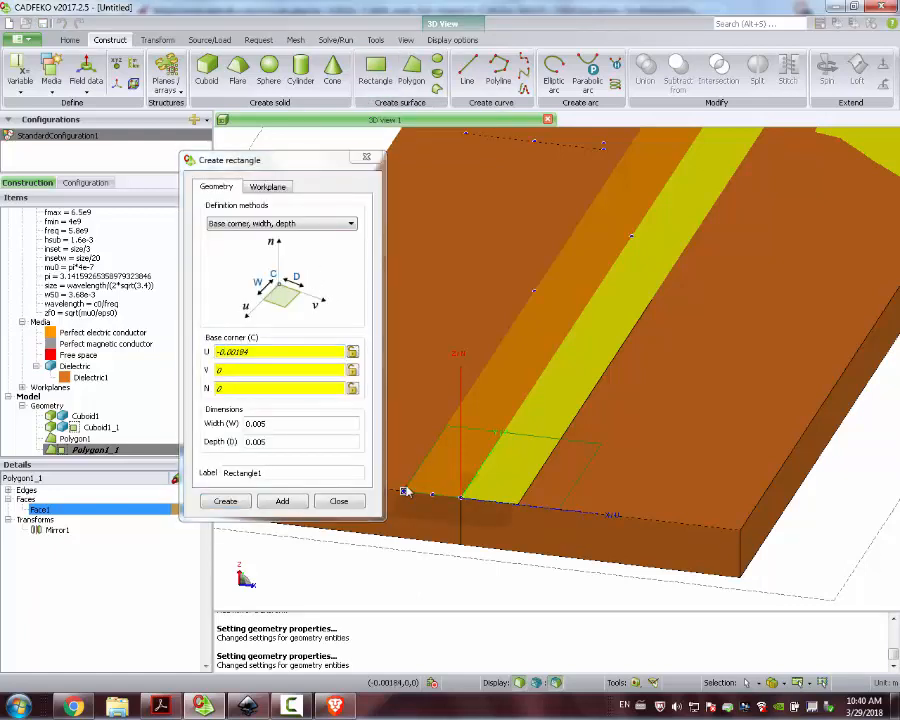
pyautogui.click(405, 491)
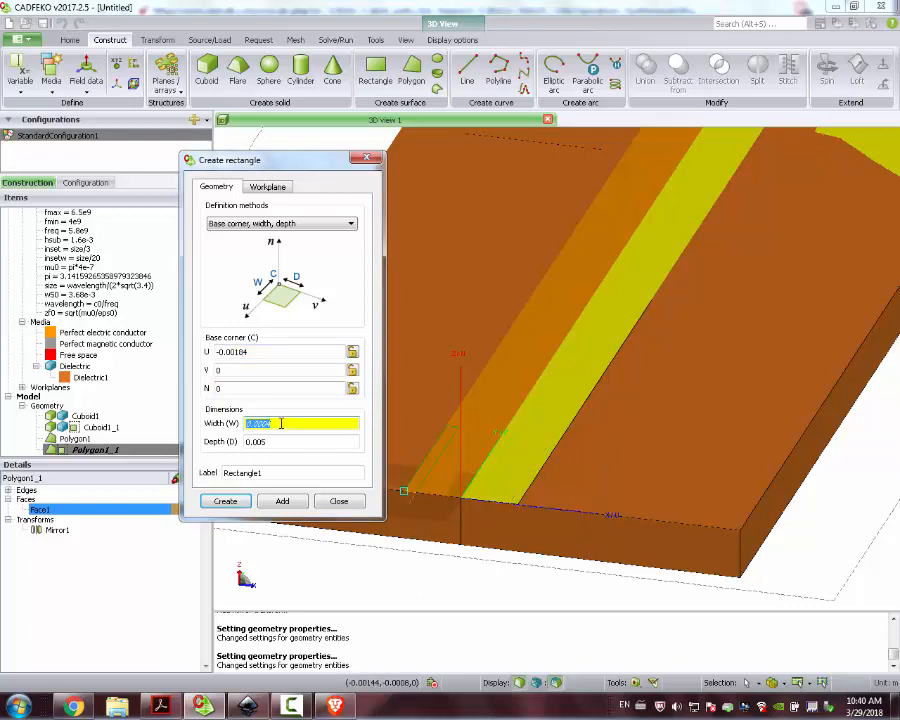
pyautogui.moveTo(246, 423); pyautogui.dragTo(326, 418)
pyautogui.write('w50')
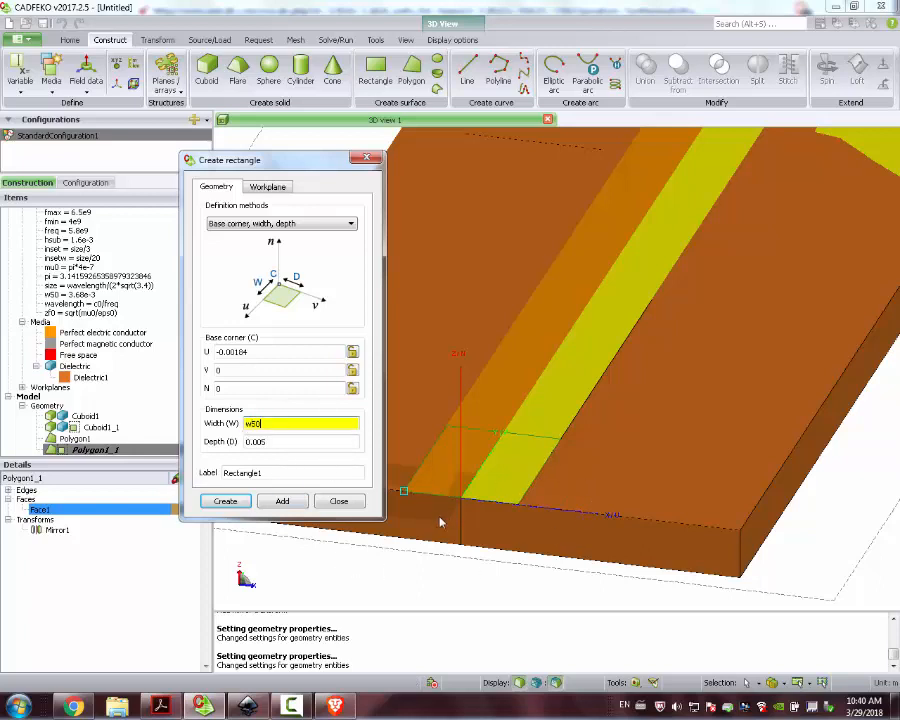
# Step: Set the new rectangle's depth to the substrate height variable hsub
pyautogui.doubleClick(270, 443)
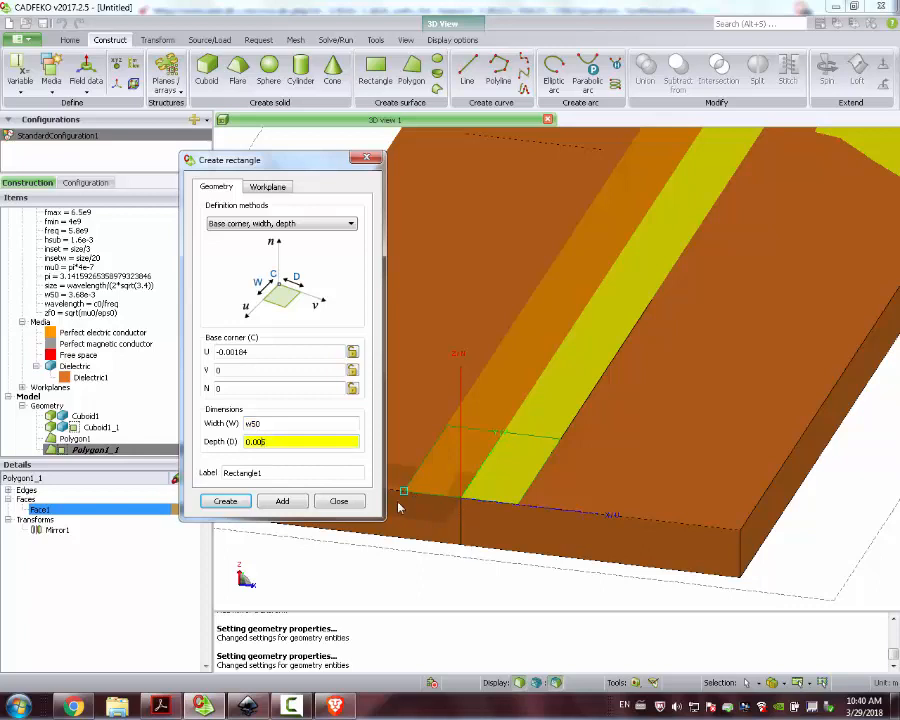
pyautogui.moveTo(289, 442); pyautogui.dragTo(188, 453)
pyautogui.write('hsub')
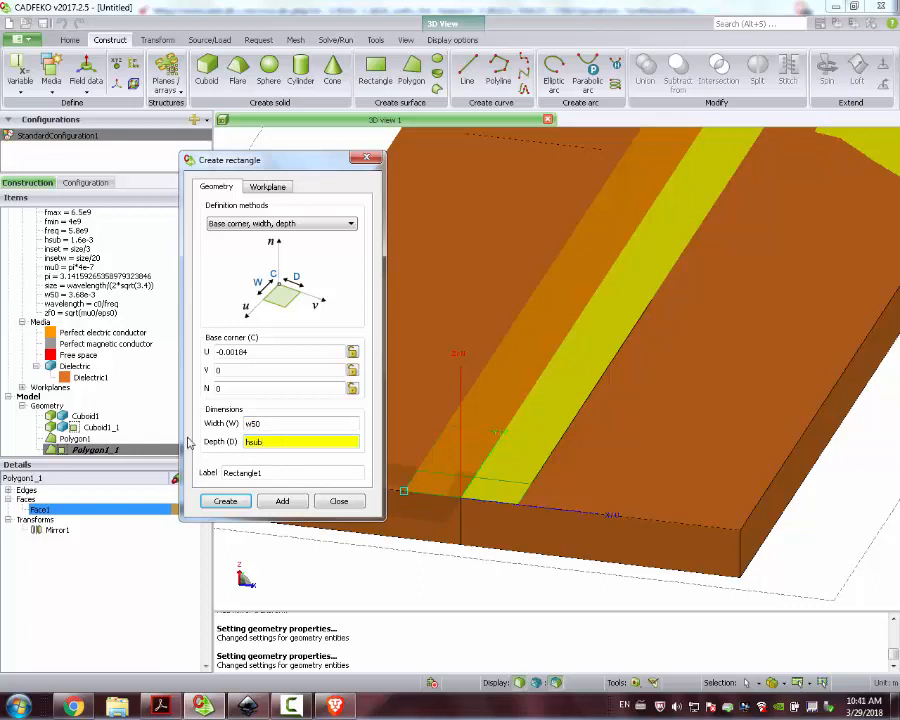
pyautogui.moveTo(460, 532); pyautogui.dragTo(404, 534)
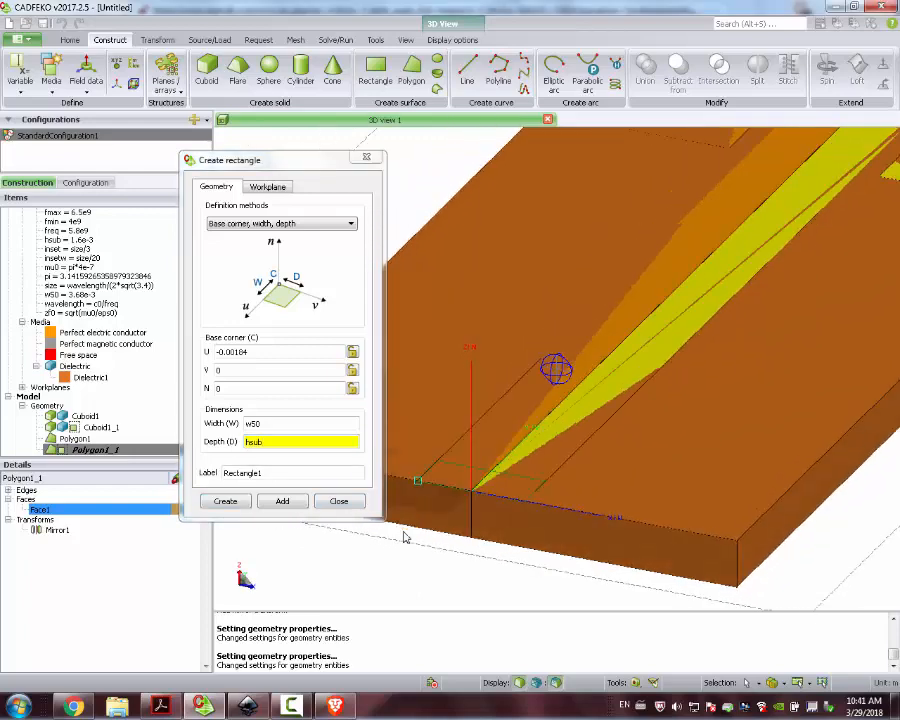
# Step: Try reversing the rectangle's width direction with -w50
pyautogui.doubleClick(243, 423)
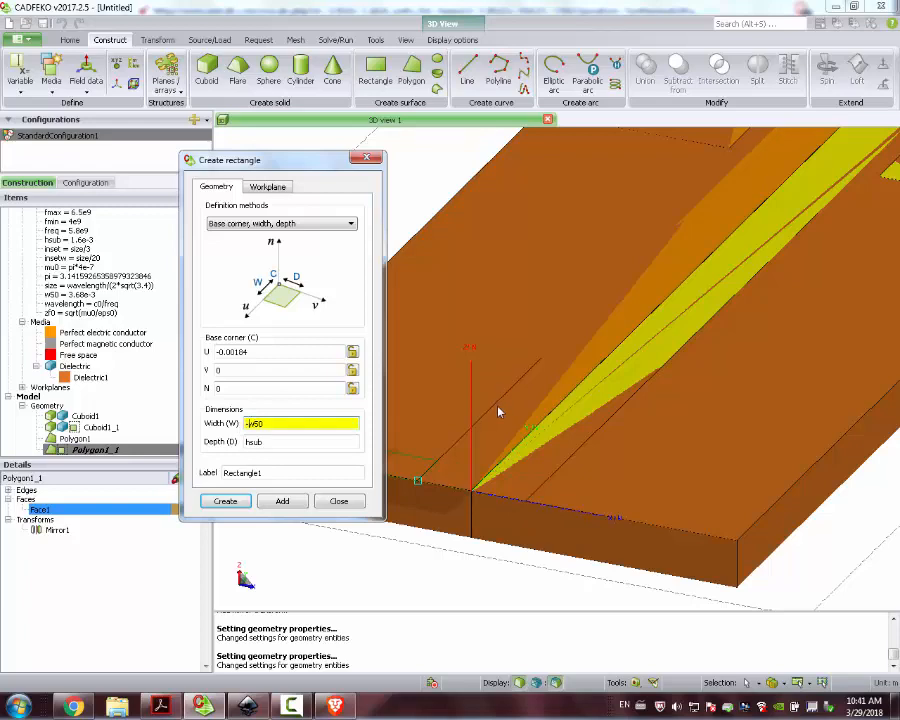
pyautogui.click(263, 443)
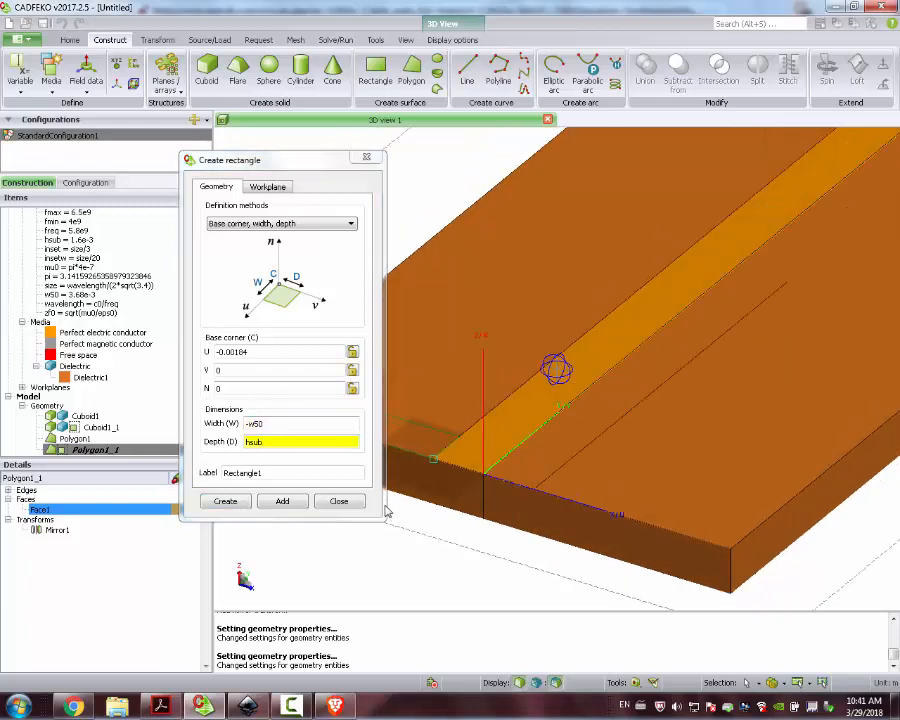
pyautogui.click(287, 425)
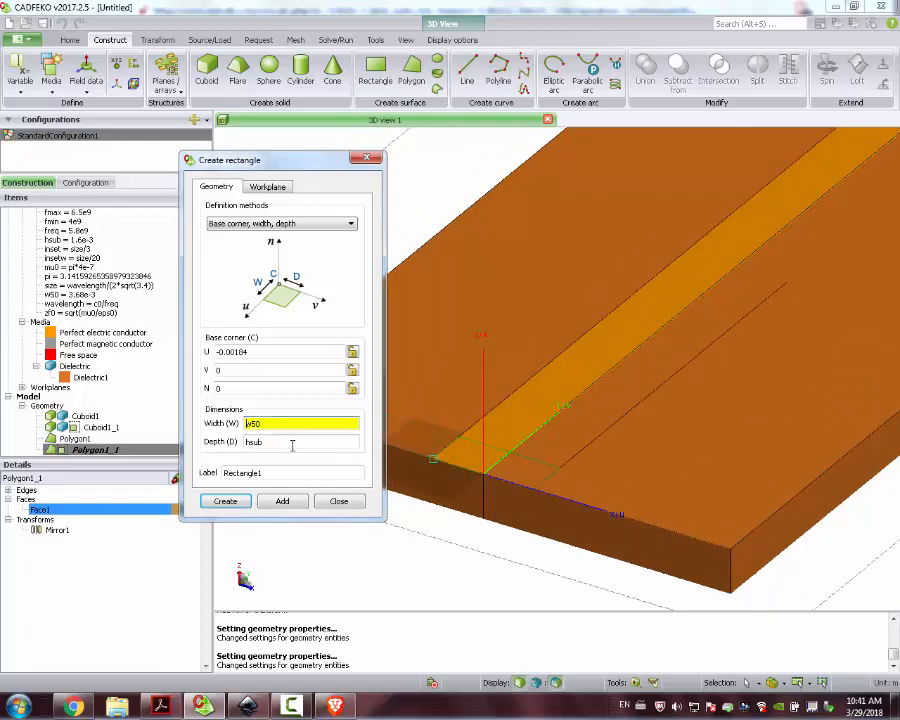
# Step: Set the rectangle's depth to -hsub so it extends outward from the substrate edge, and create it
pyautogui.click(292, 443)
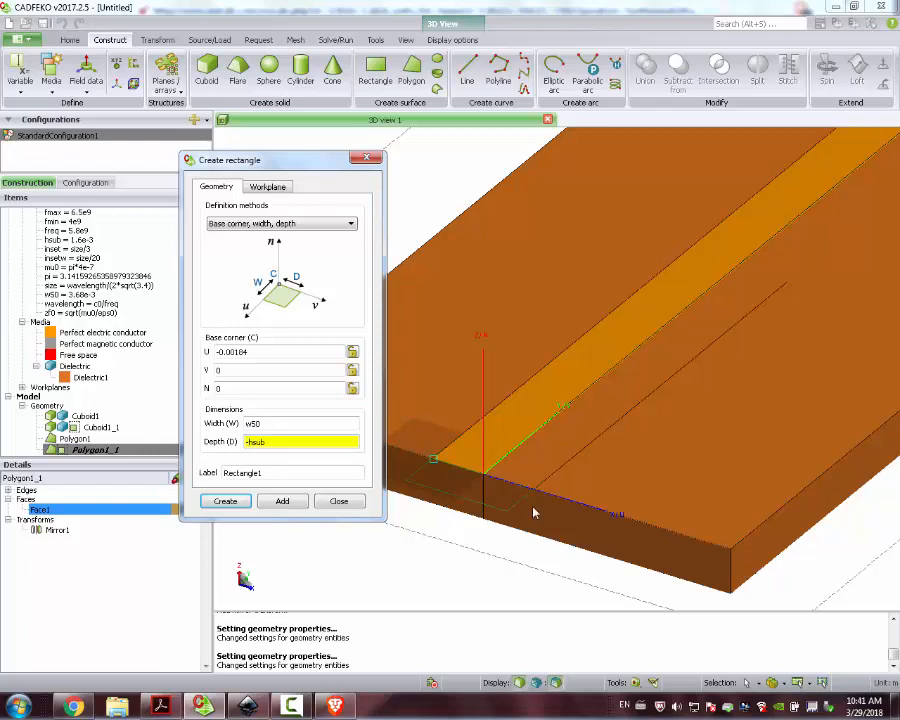
pyautogui.moveTo(557, 487); pyautogui.dragTo(539, 442)
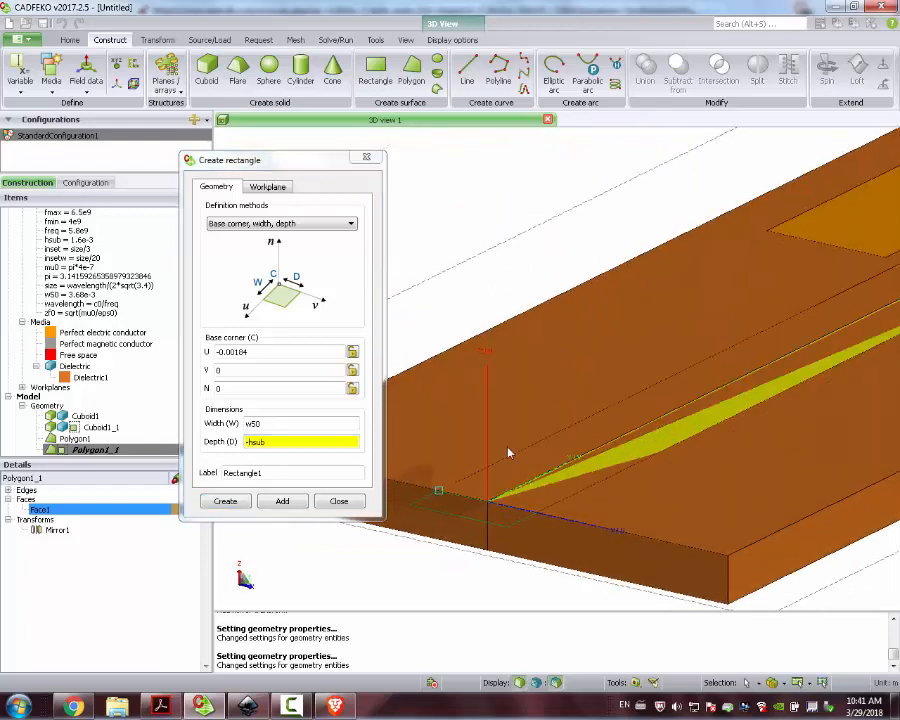
pyautogui.click(221, 502)
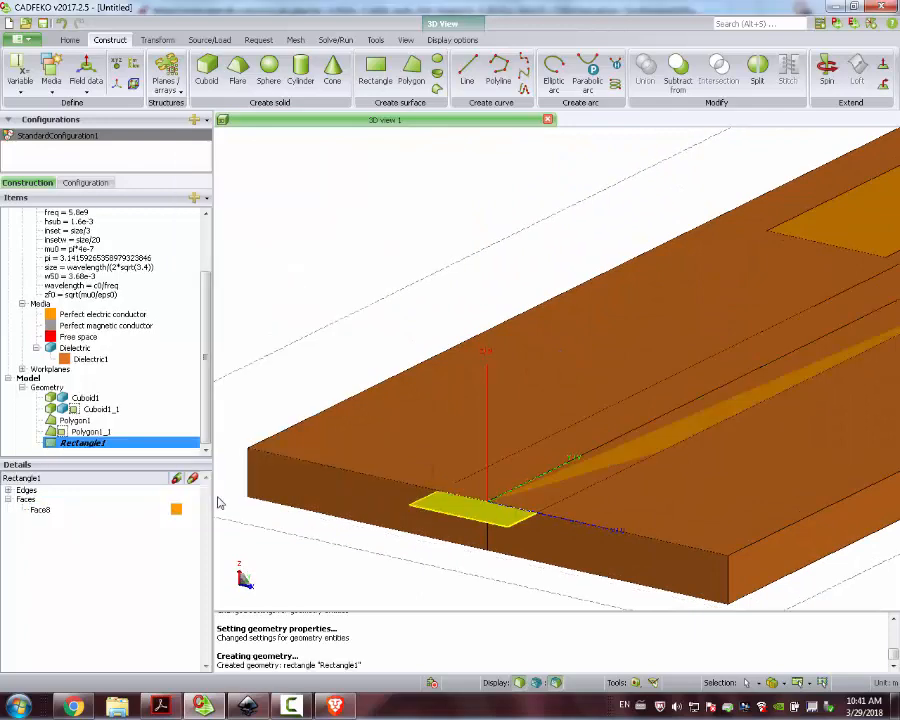
# Step: Copy and translate the feed rectangle once, from 0, 0, 0 to 0, 0, -0.0016 at the substrate's bottom edge
pyautogui.moveTo(510, 510); pyautogui.dragTo(557, 519)
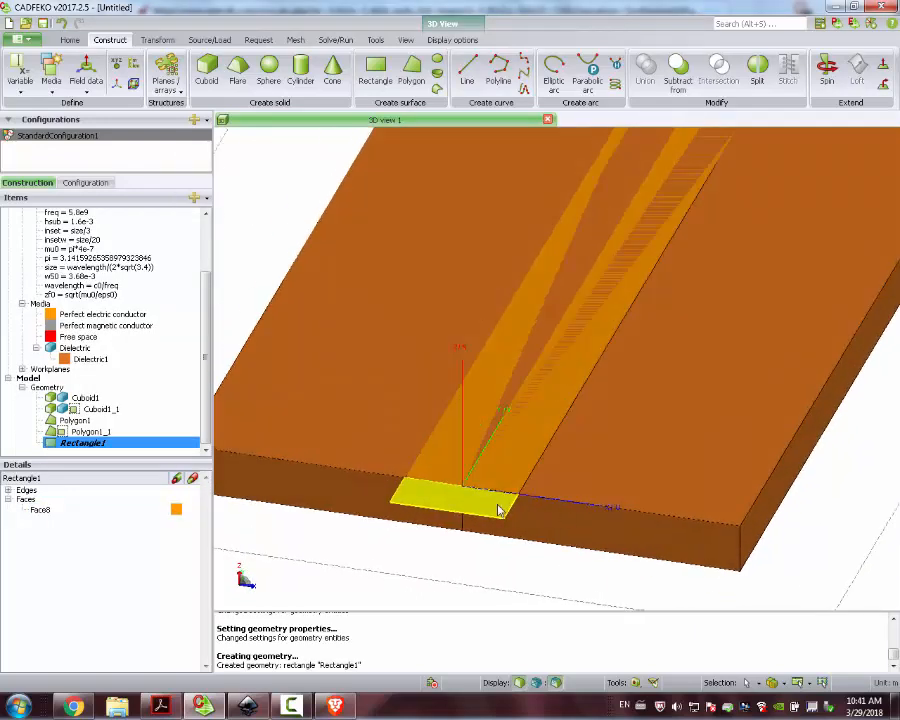
pyautogui.moveTo(498, 507)
pyautogui.mouseDown()
pyautogui.moveTo(472, 495)
pyautogui.moveTo(510, 510)
pyautogui.mouseUp()
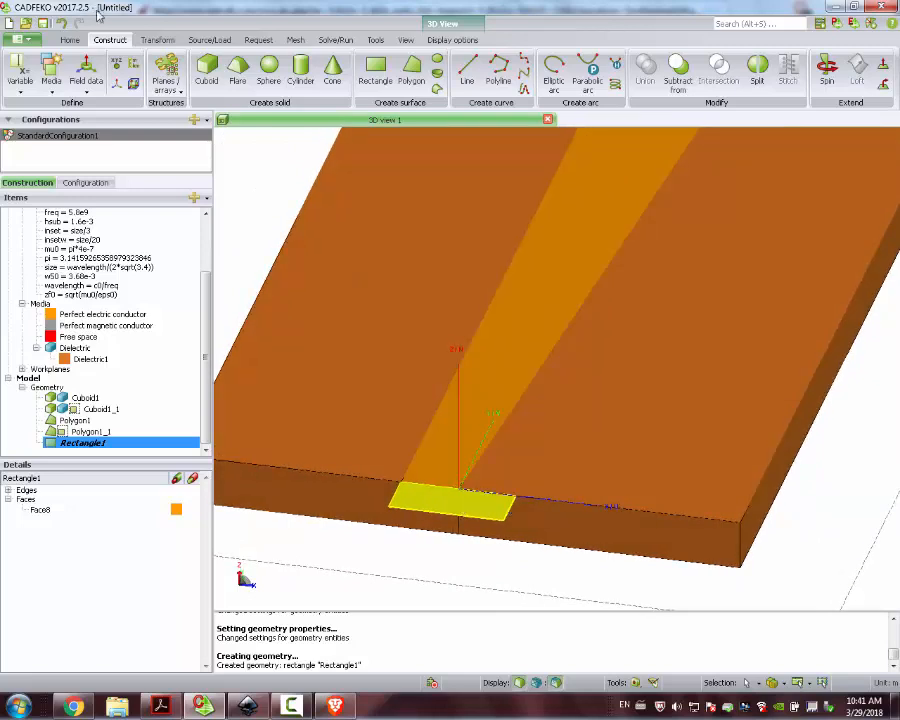
pyautogui.click(157, 40)
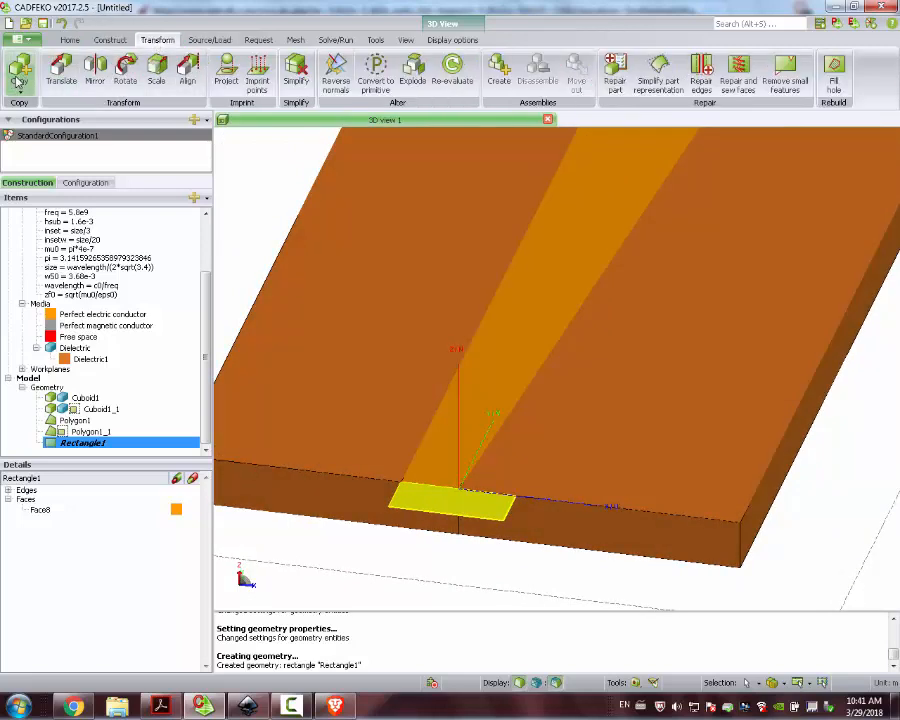
pyautogui.click(19, 86)
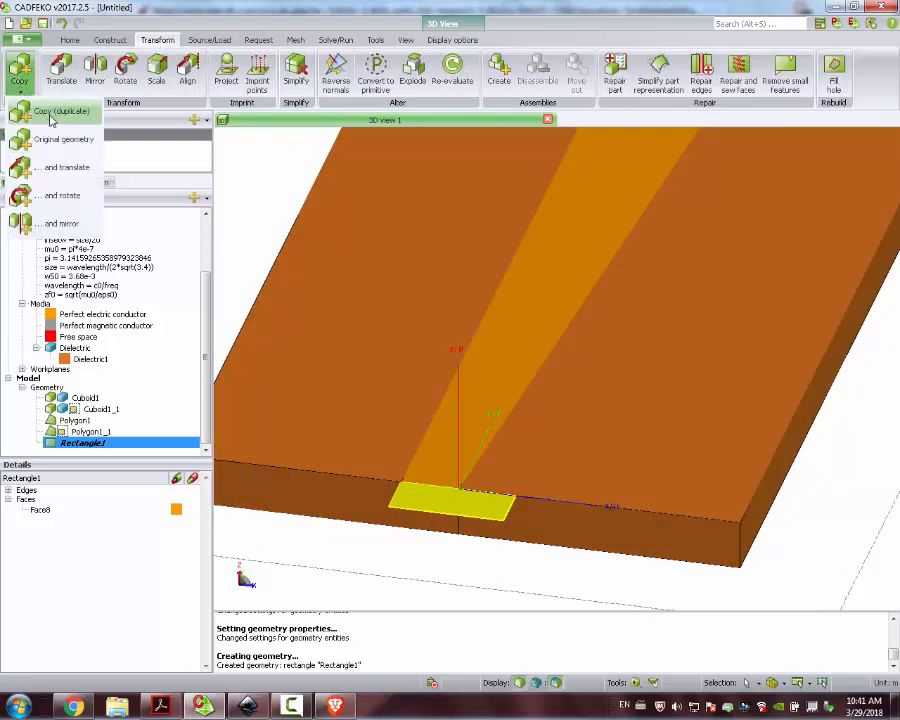
pyautogui.click(52, 167)
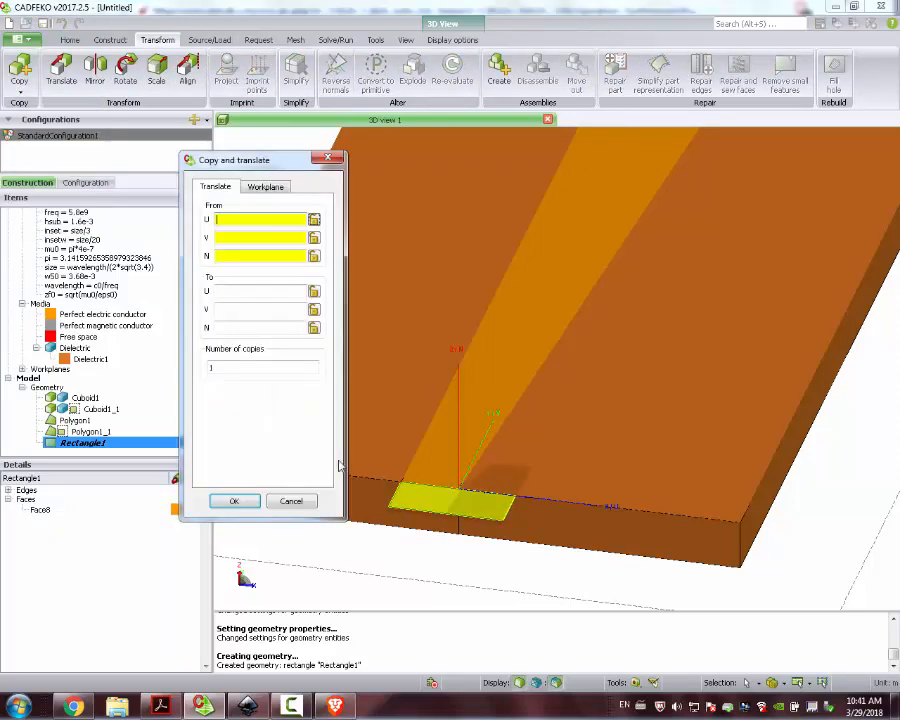
pyautogui.click(459, 492)
pyautogui.click(457, 491)
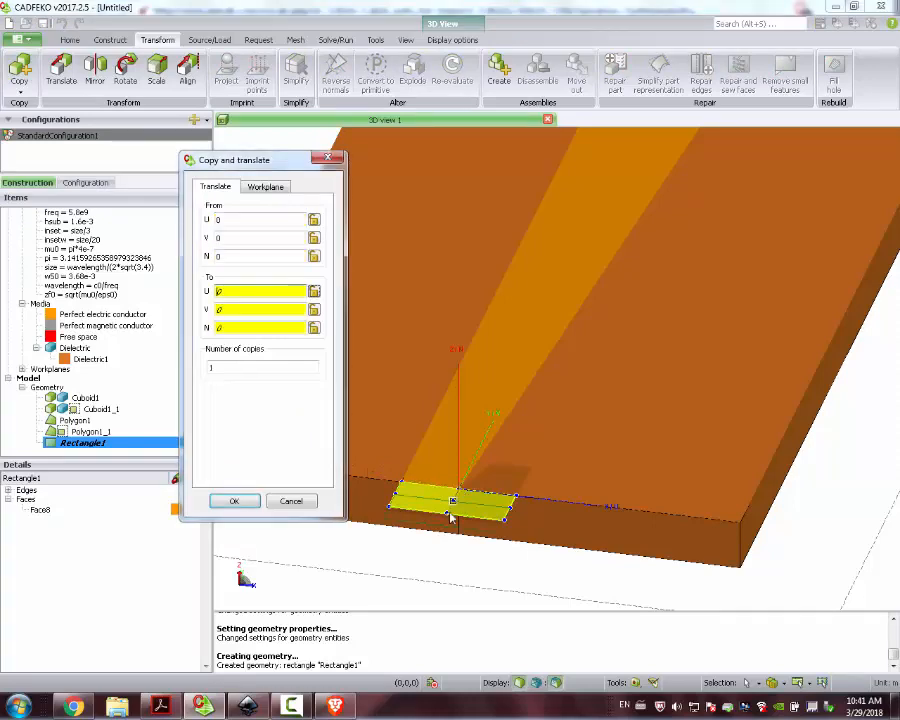
pyautogui.click(459, 537)
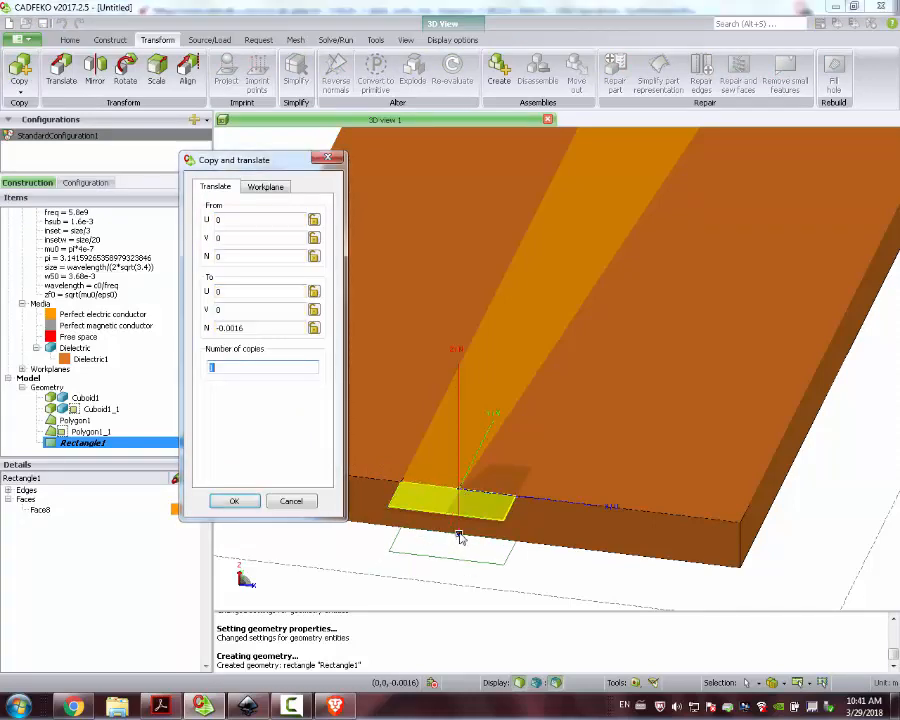
pyautogui.click(234, 501)
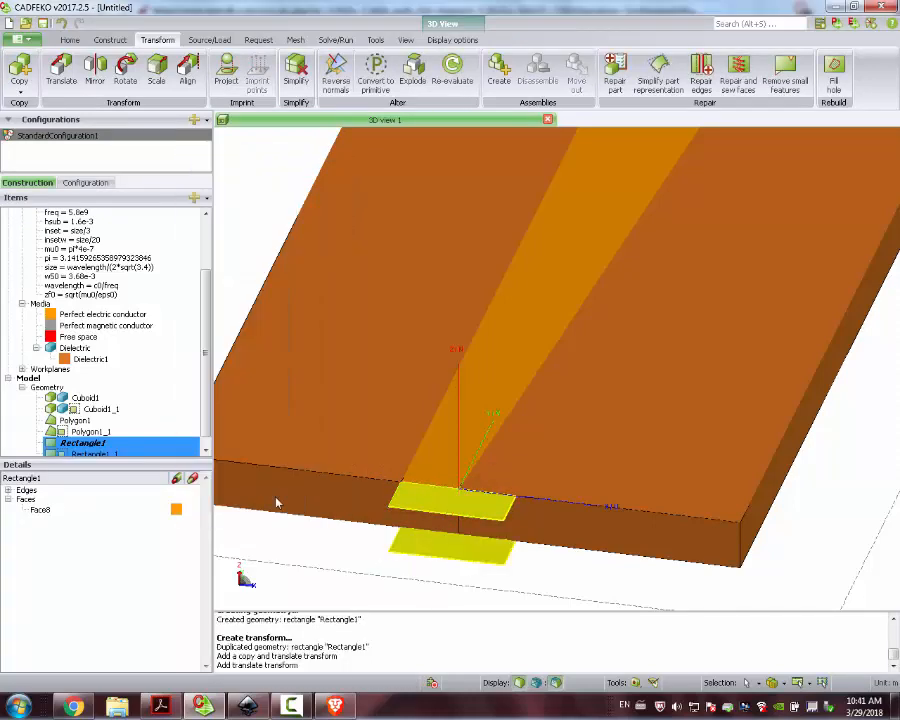
# Step: Start another rectangle and rotate its workplane to U vector 0, 0, -1 and V vector -1, 0, 0
pyautogui.moveTo(380, 470); pyautogui.dragTo(452, 614)
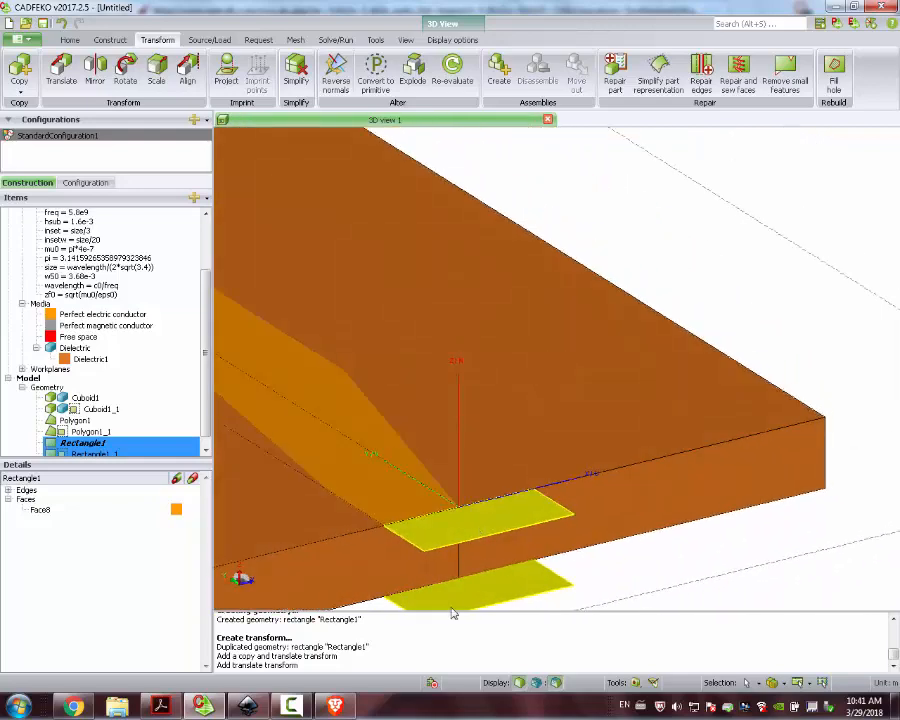
pyautogui.moveTo(511, 485); pyautogui.dragTo(436, 482)
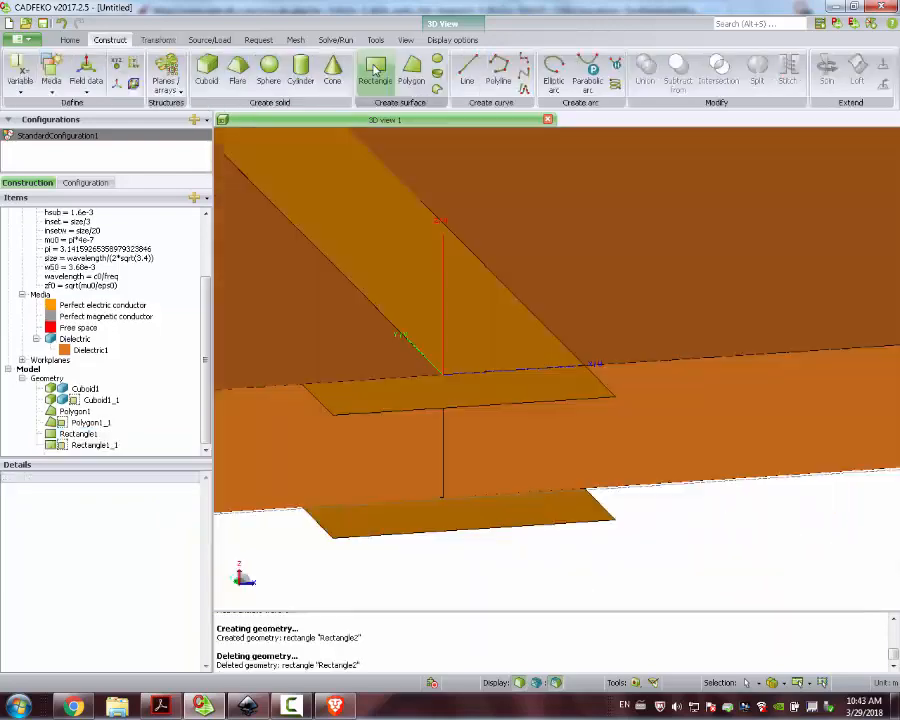
pyautogui.click(375, 72)
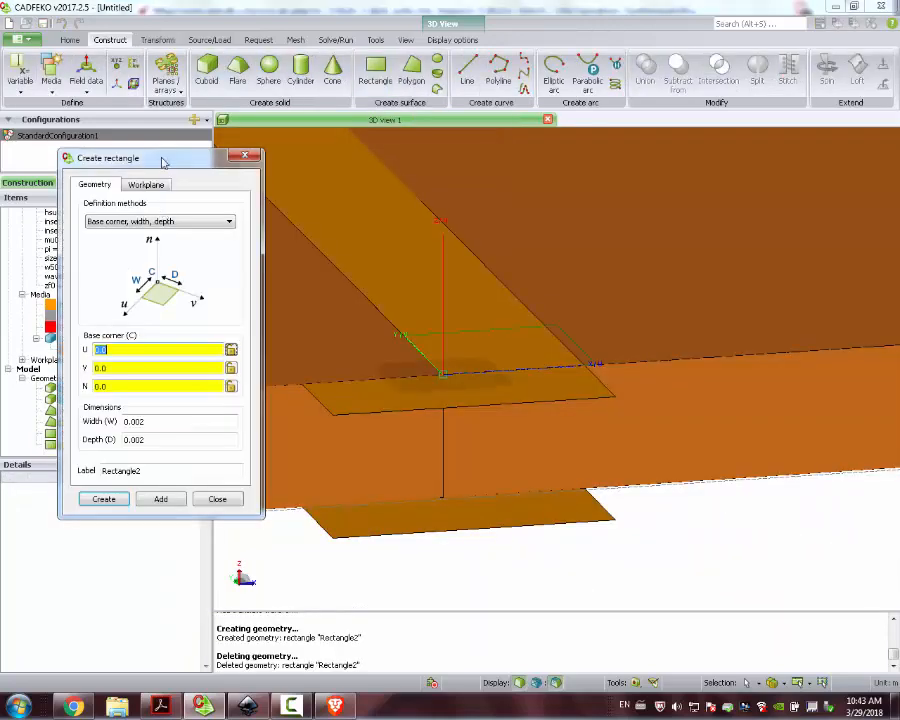
pyautogui.moveTo(163, 162); pyautogui.dragTo(103, 152)
pyautogui.click(86, 175)
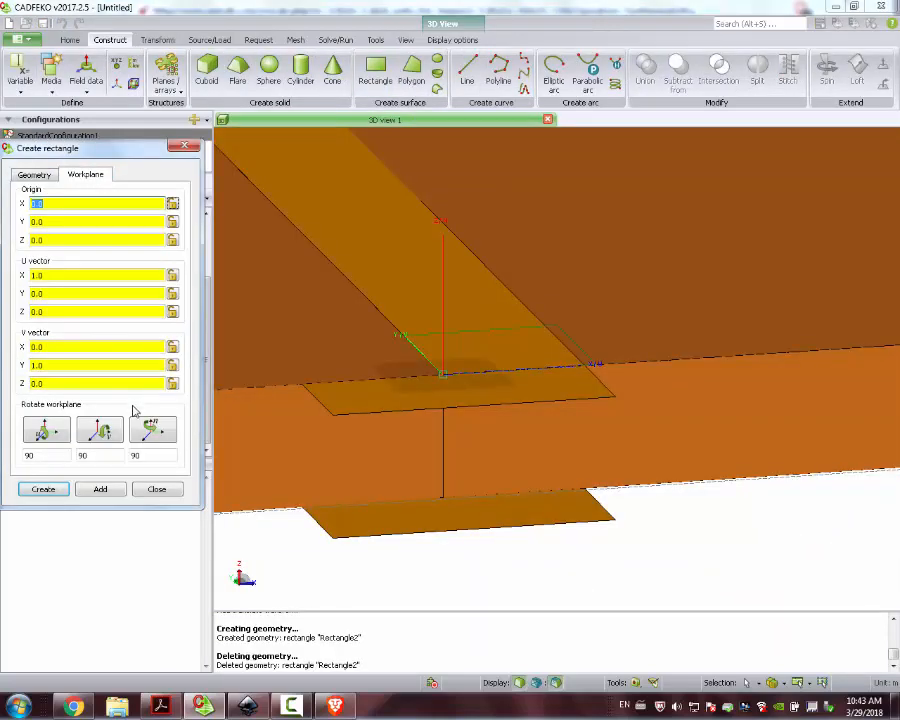
pyautogui.click(147, 438)
pyautogui.click(45, 433)
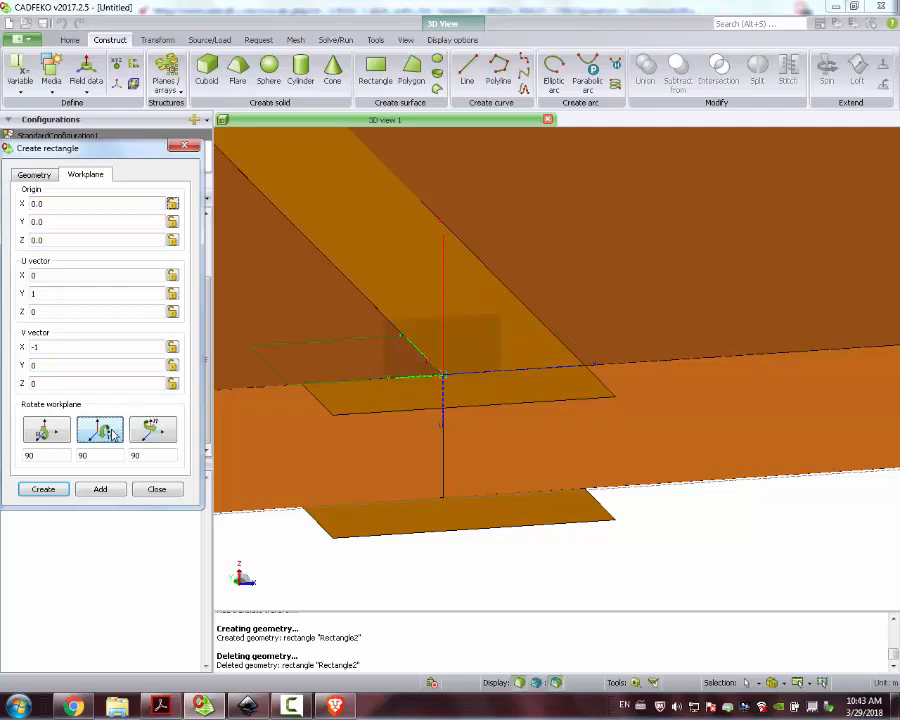
pyautogui.moveTo(409, 447)
pyautogui.mouseDown(button='middle')
pyautogui.moveTo(301, 396)
pyautogui.moveTo(317, 382)
pyautogui.moveTo(422, 426)
pyautogui.moveTo(448, 420)
pyautogui.mouseUp(button='middle')
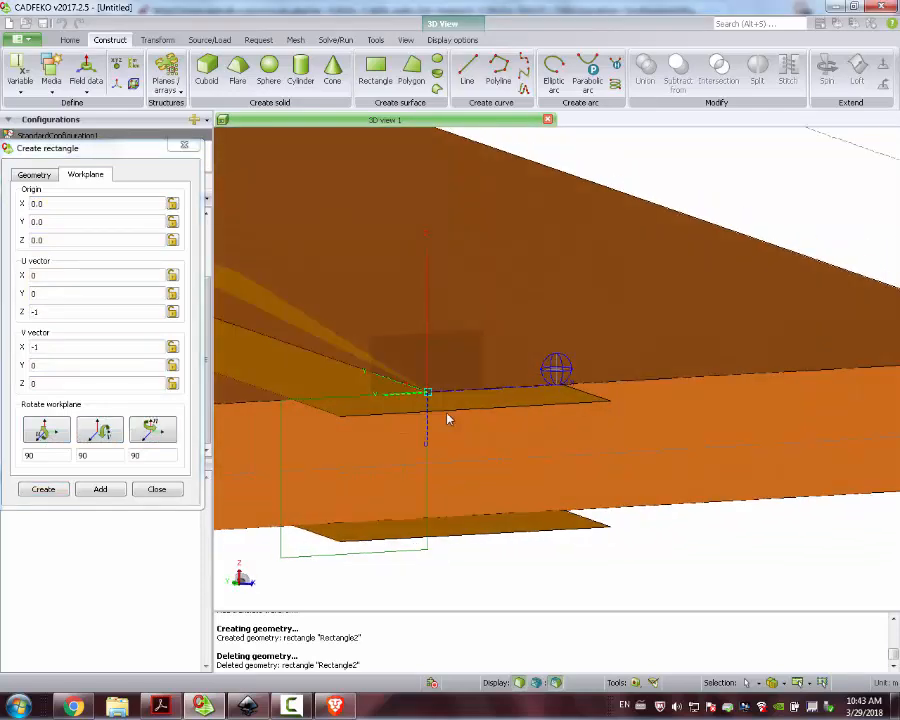
# Step: Create the vertical rectangle between the two feed tabs from base corner 0, -0.00184, 0, with width 0.0016 and depth 0.0037
pyautogui.click(34, 176)
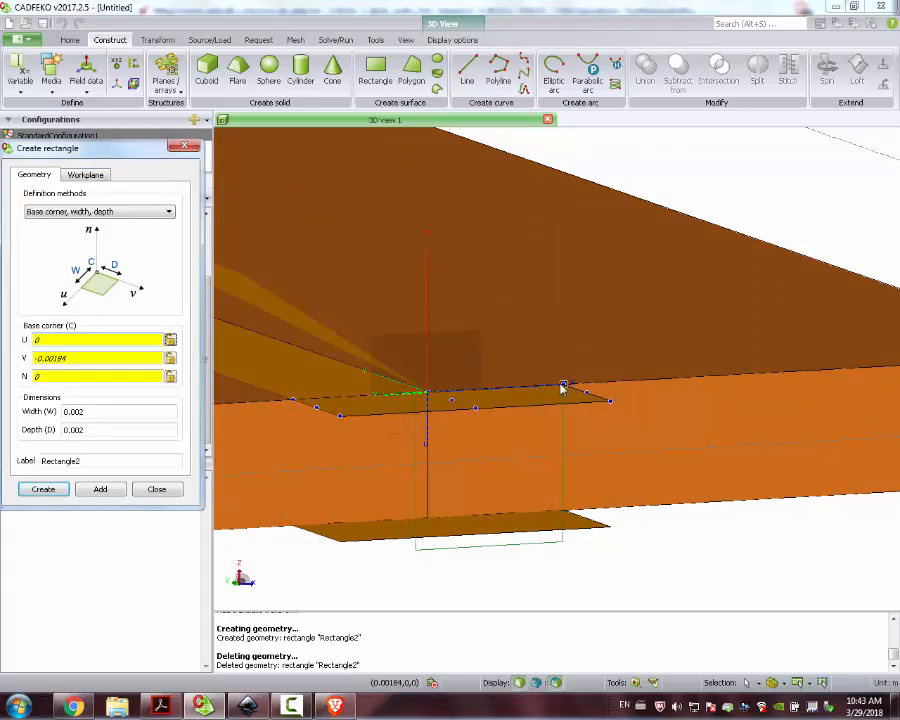
pyautogui.click(563, 388)
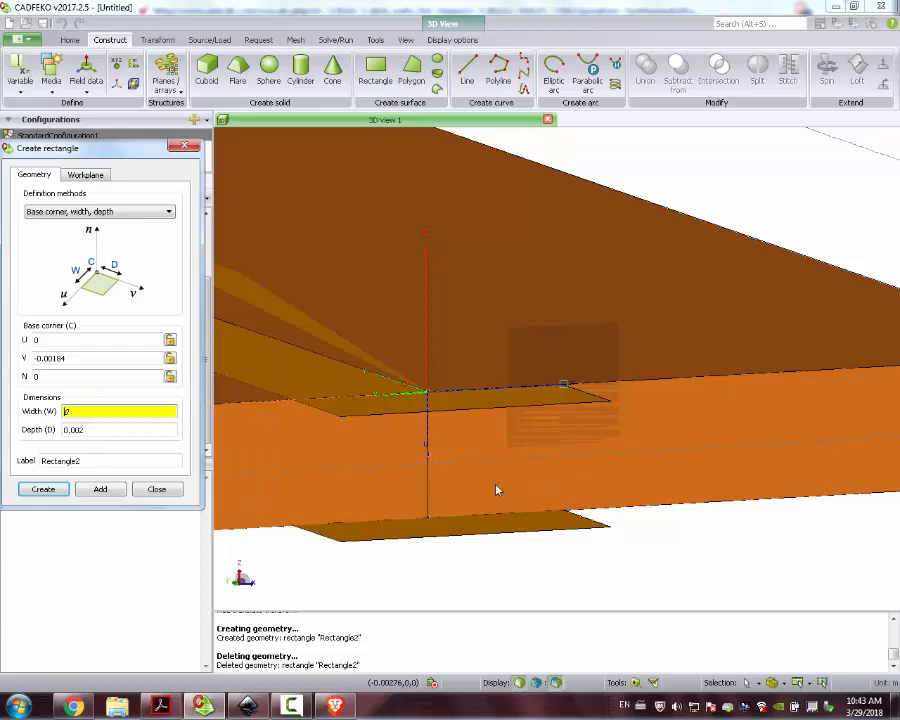
pyautogui.click(564, 513)
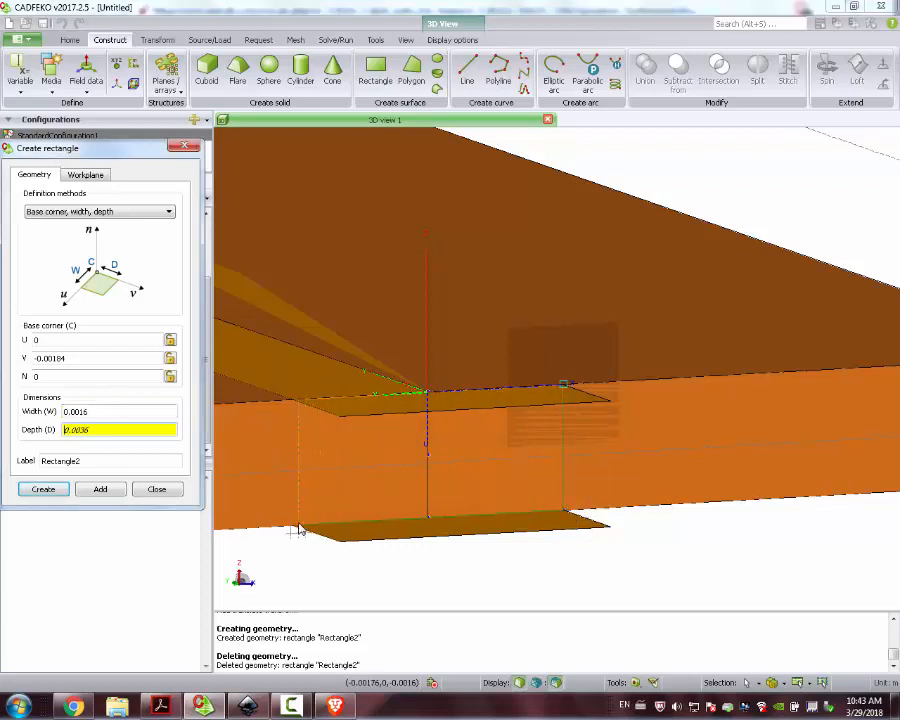
pyautogui.click(294, 406)
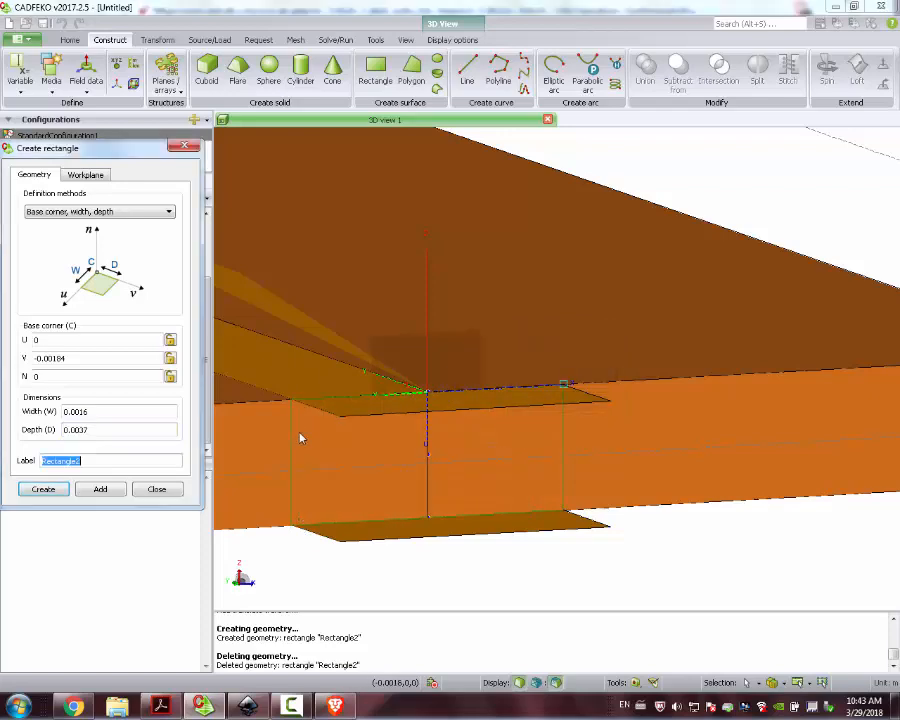
pyautogui.moveTo(458, 544)
pyautogui.mouseDown(button='middle')
pyautogui.moveTo(606, 496)
pyautogui.moveTo(712, 508)
pyautogui.moveTo(707, 571)
pyautogui.moveTo(522, 504)
pyautogui.mouseUp(button='middle')
pyautogui.click(43, 489)
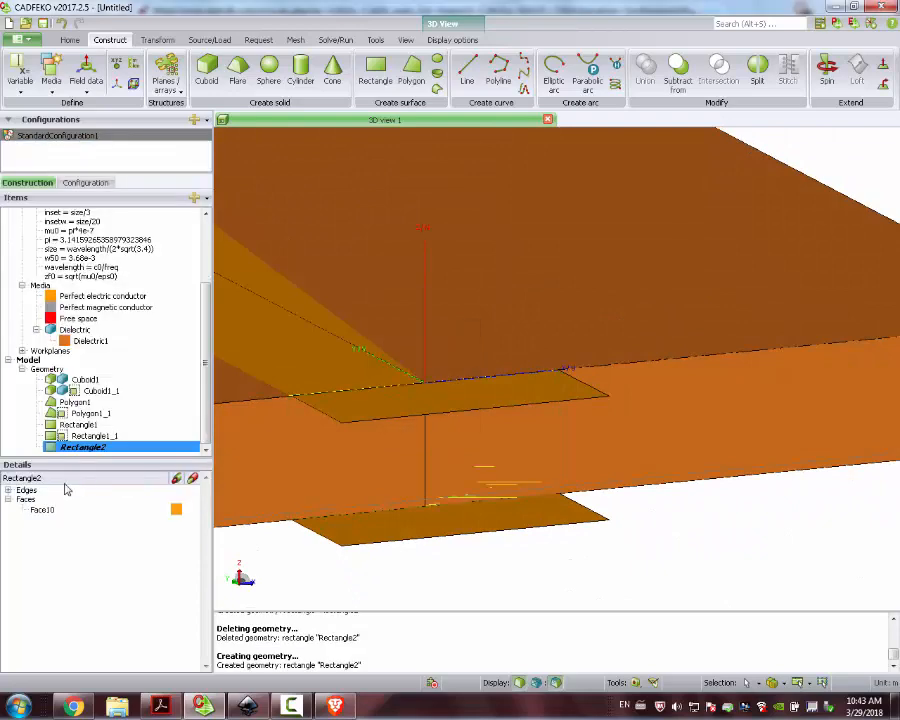
# Step: Translate the vertical rectangle from -0.00186, 0, 0 to -0.00184, -0.0016, 0 so it closes the outer ends of the feed tabs
pyautogui.click(365, 440)
pyautogui.click(80, 448)
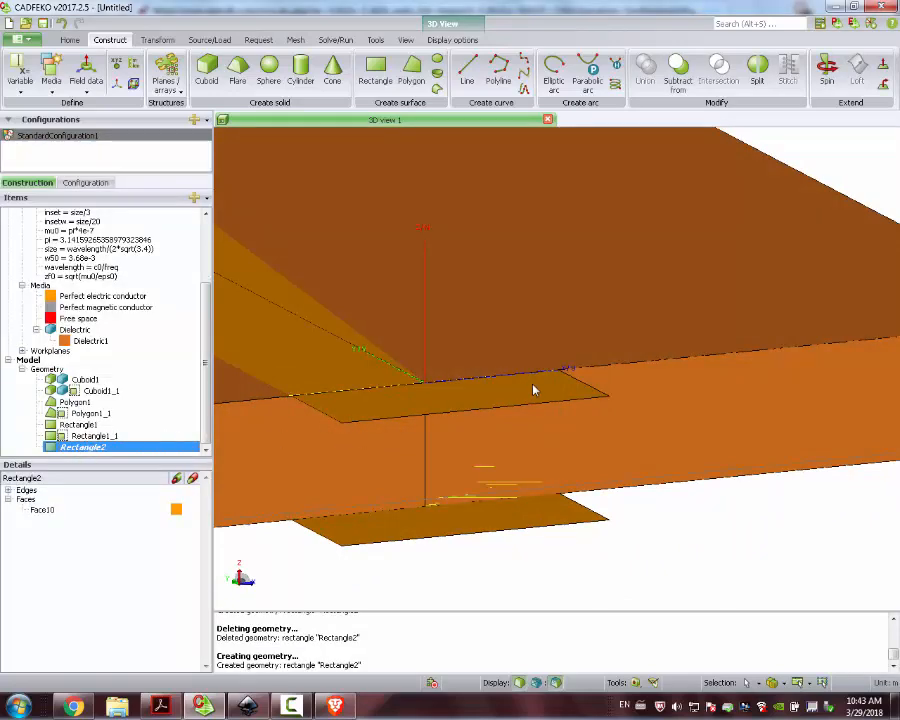
pyautogui.moveTo(532, 388)
pyautogui.mouseDown(button='middle')
pyautogui.moveTo(641, 376)
pyautogui.moveTo(502, 451)
pyautogui.mouseUp(button='middle')
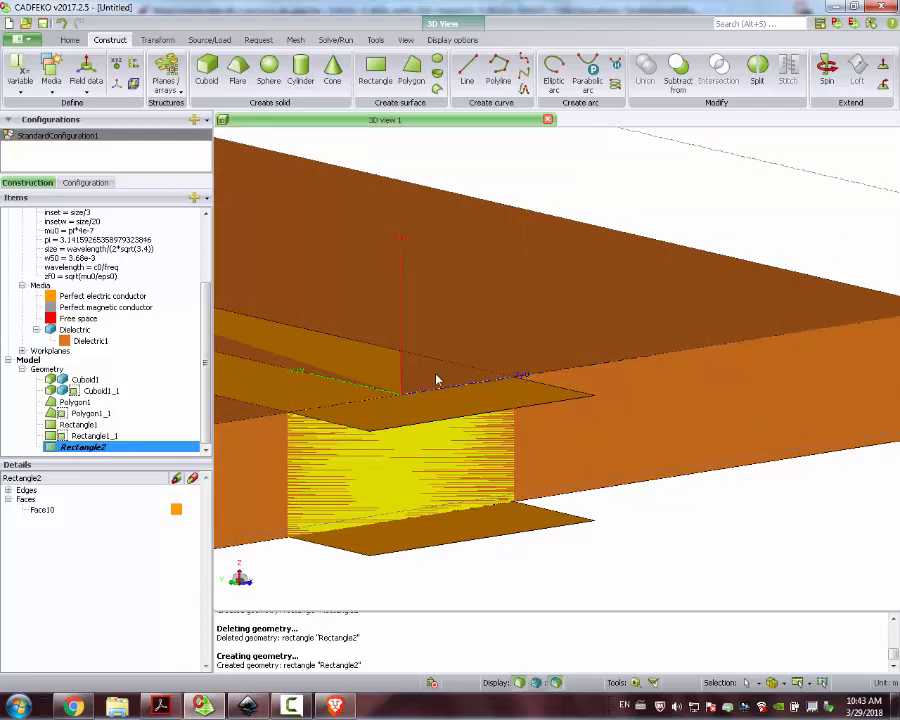
pyautogui.click(157, 40)
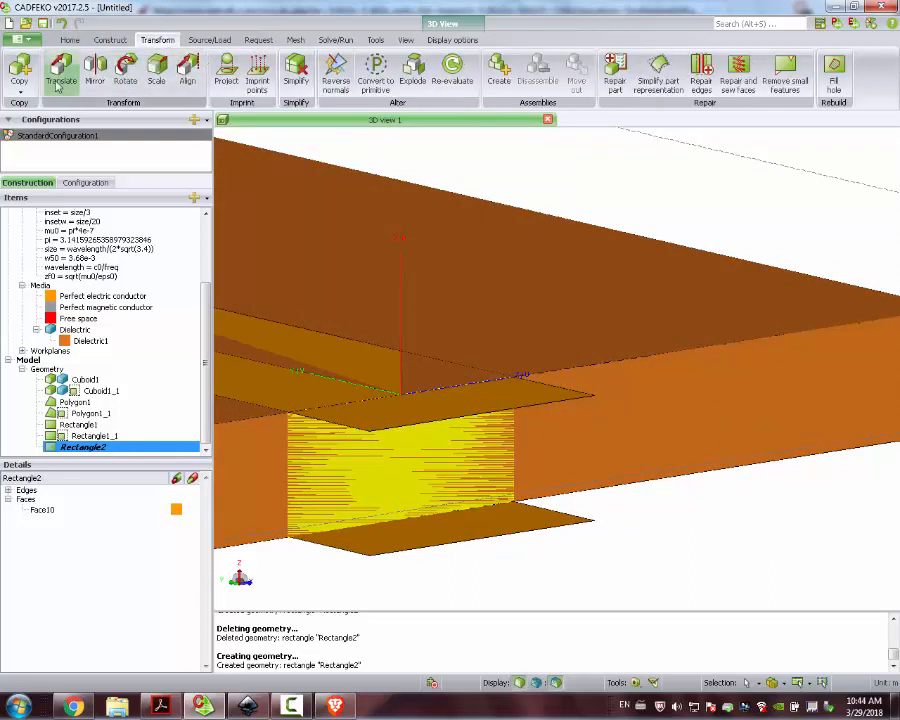
pyautogui.click(58, 78)
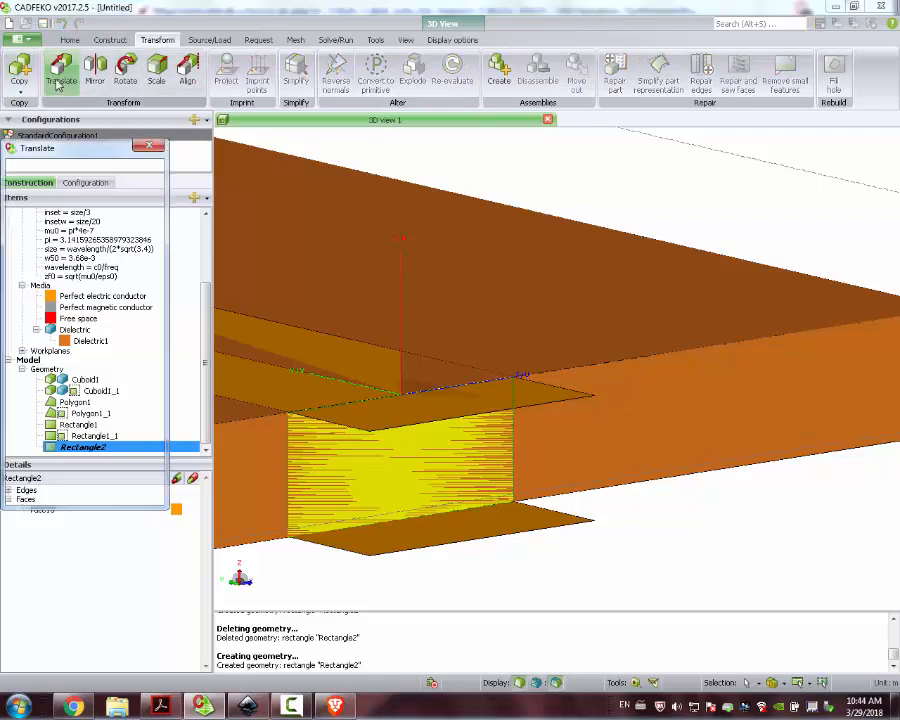
pyautogui.click(288, 412)
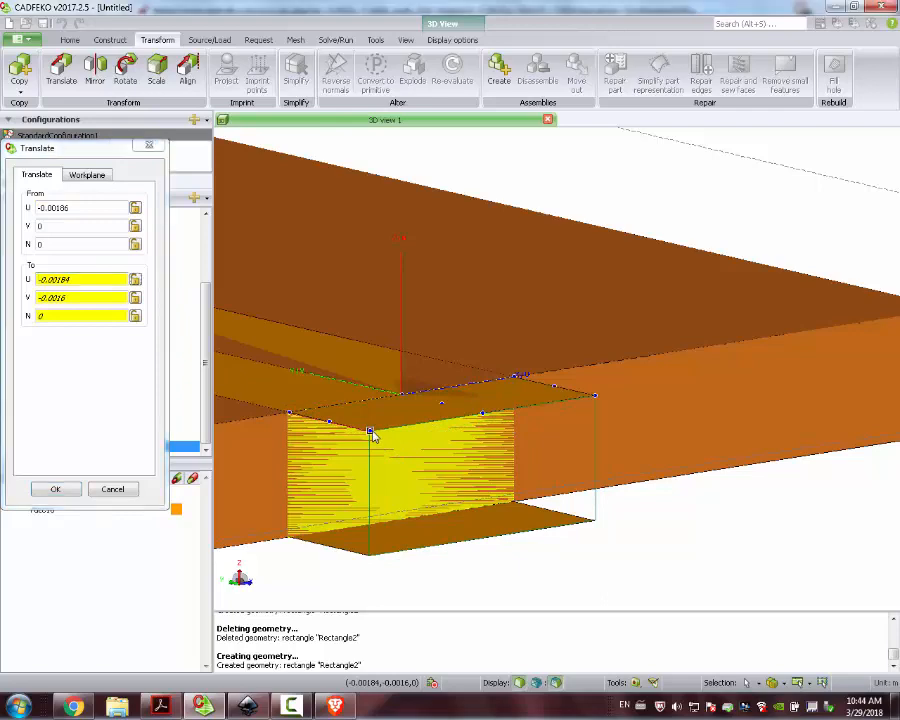
pyautogui.click(370, 432)
pyautogui.click(56, 488)
# Step: Set the face medium of the upper feed tab, Rectangle1, to Perfect electric conductor
pyautogui.moveTo(512, 358); pyautogui.dragTo(498, 439)
pyautogui.scroll(-6, 514, 434)
pyautogui.scroll(-3, 514, 434)
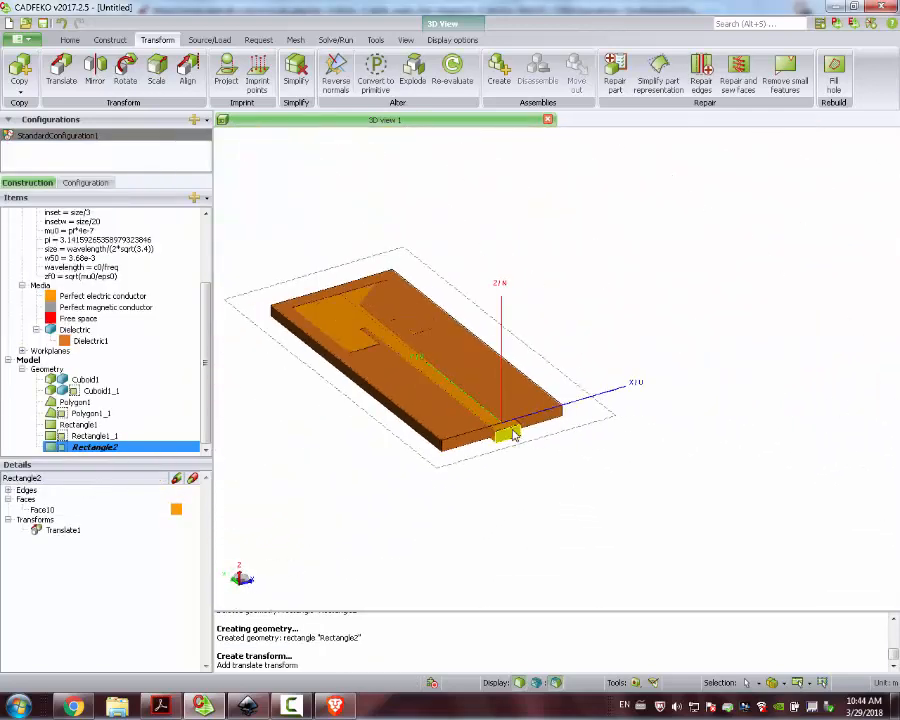
pyautogui.scroll(12, 505, 440)
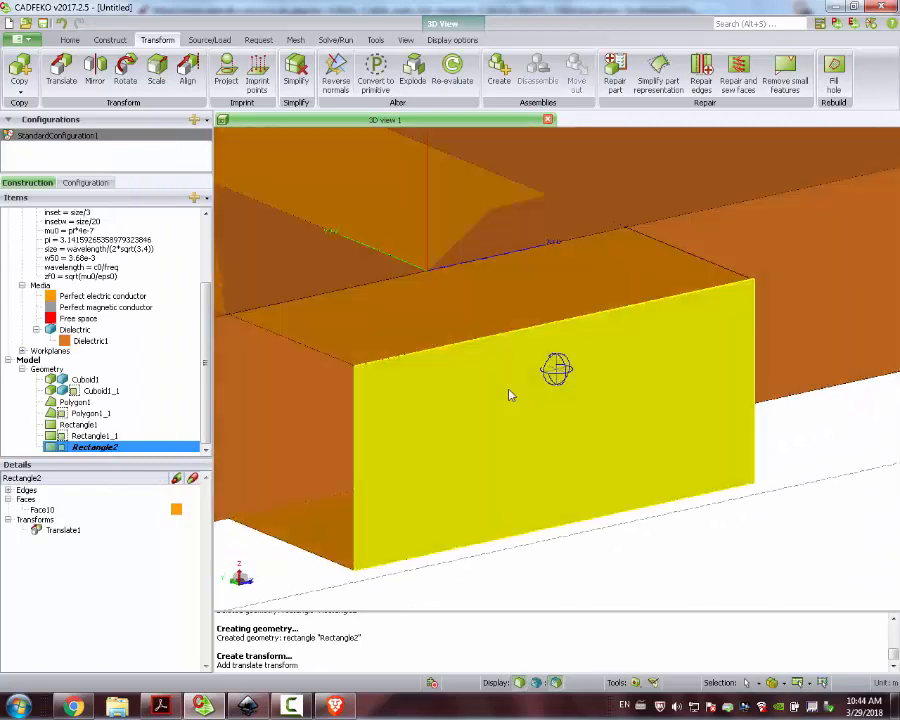
pyautogui.moveTo(510, 395)
pyautogui.mouseDown()
pyautogui.moveTo(510, 311)
pyautogui.moveTo(514, 410)
pyautogui.mouseUp()
pyautogui.click(86, 425)
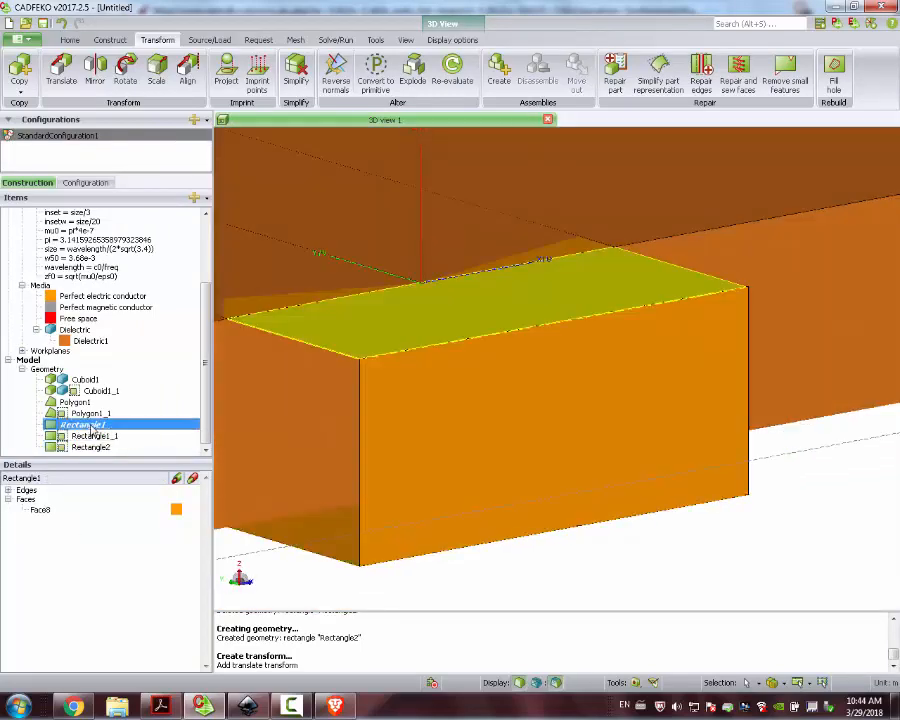
pyautogui.click(45, 510)
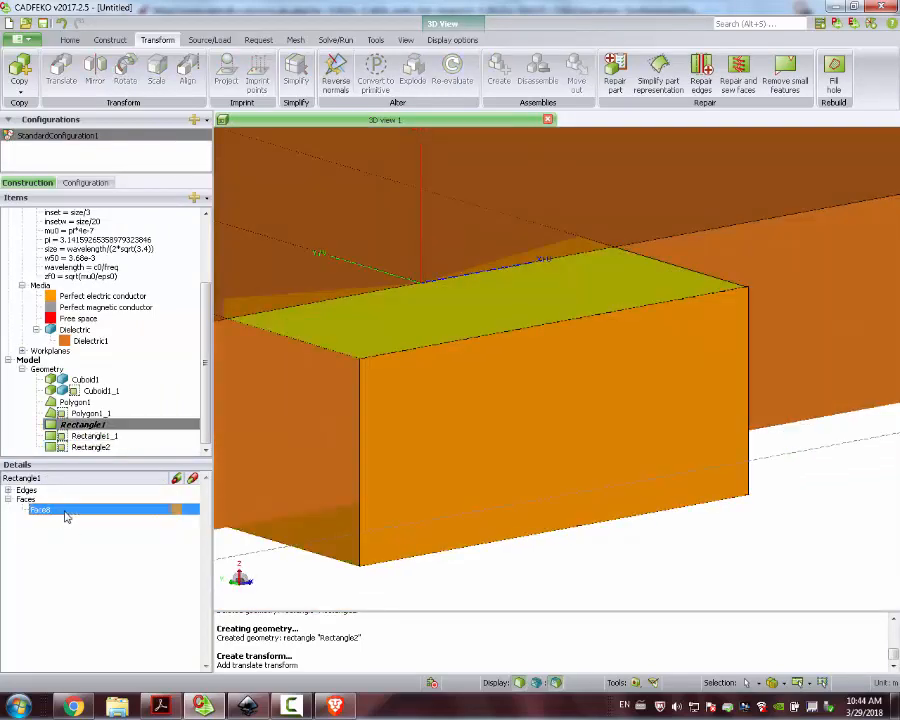
pyautogui.rightClick(62, 511)
pyautogui.click(102, 652)
pyautogui.click(157, 210)
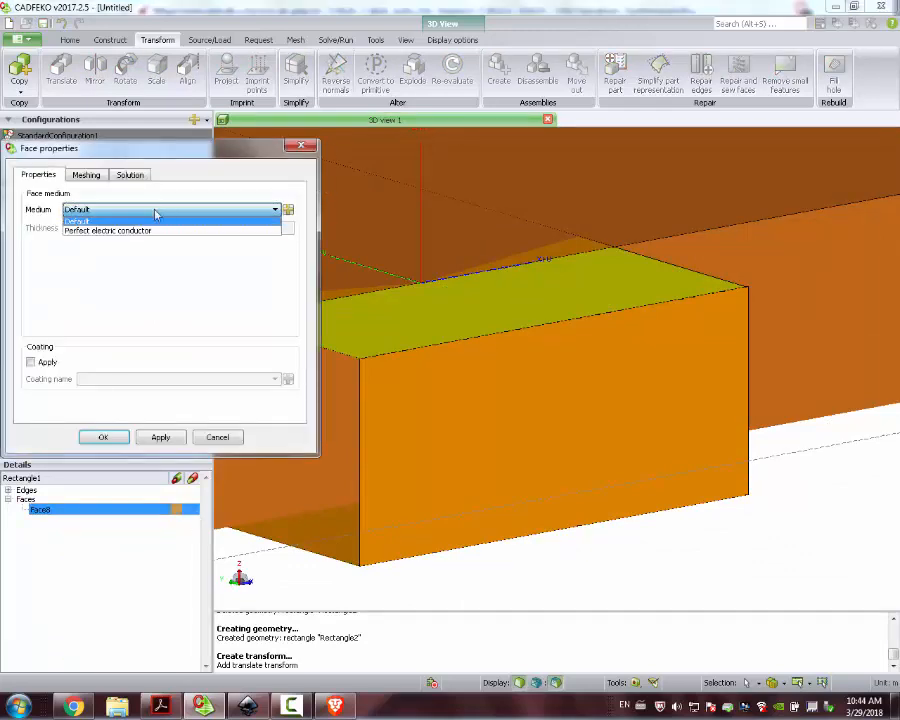
pyautogui.click(110, 228)
pyautogui.click(160, 437)
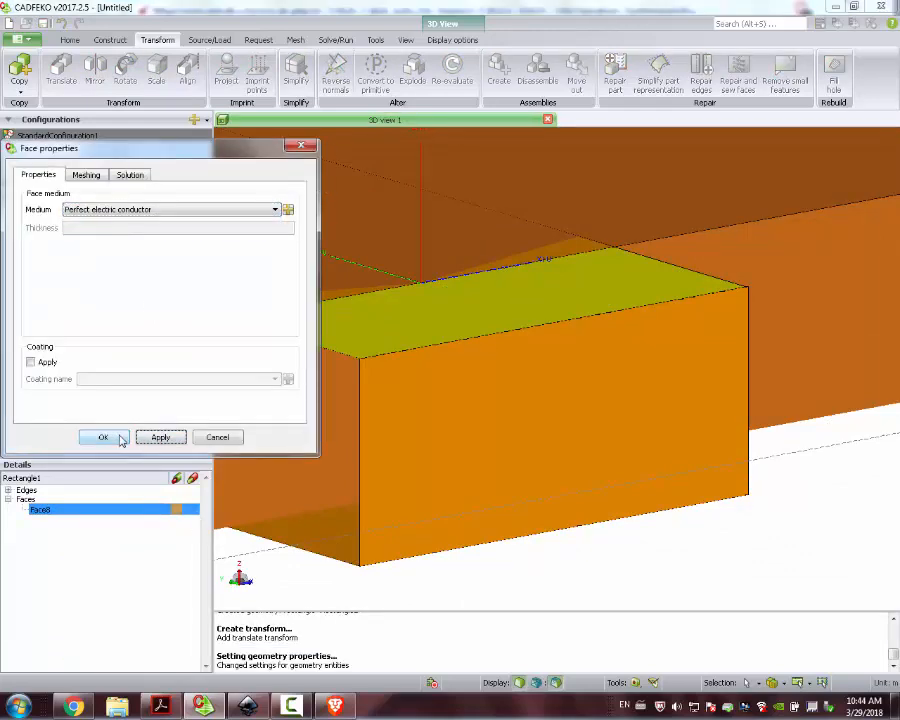
pyautogui.click(116, 437)
# Step: Set the face medium of the lower feed tab, Rectangle1_1, to Perfect electric conductor
pyautogui.click(90, 437)
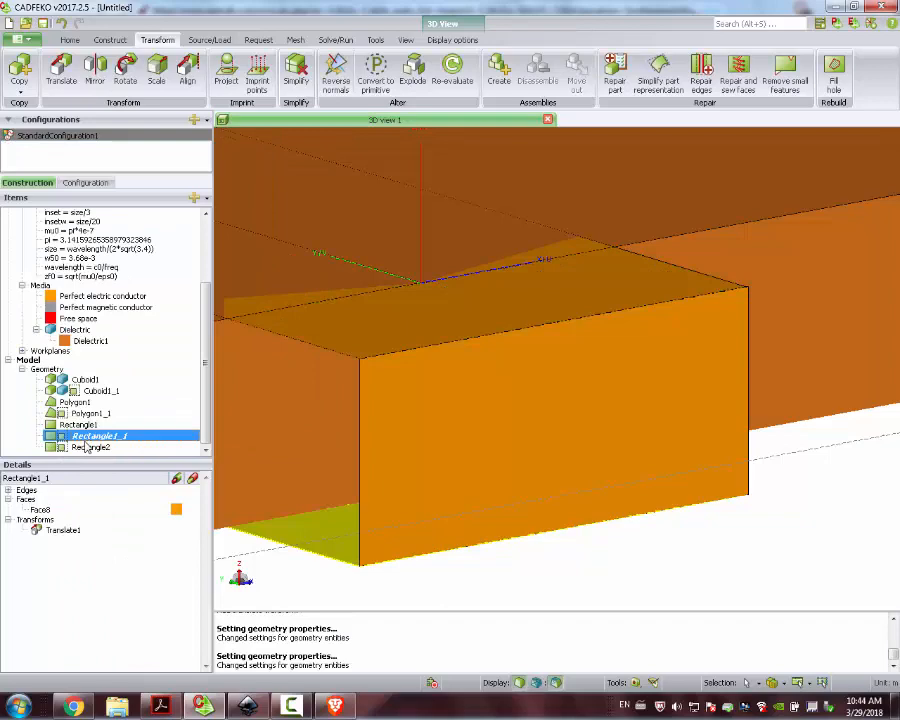
pyautogui.click(50, 510)
pyautogui.rightClick(54, 507)
pyautogui.click(98, 644)
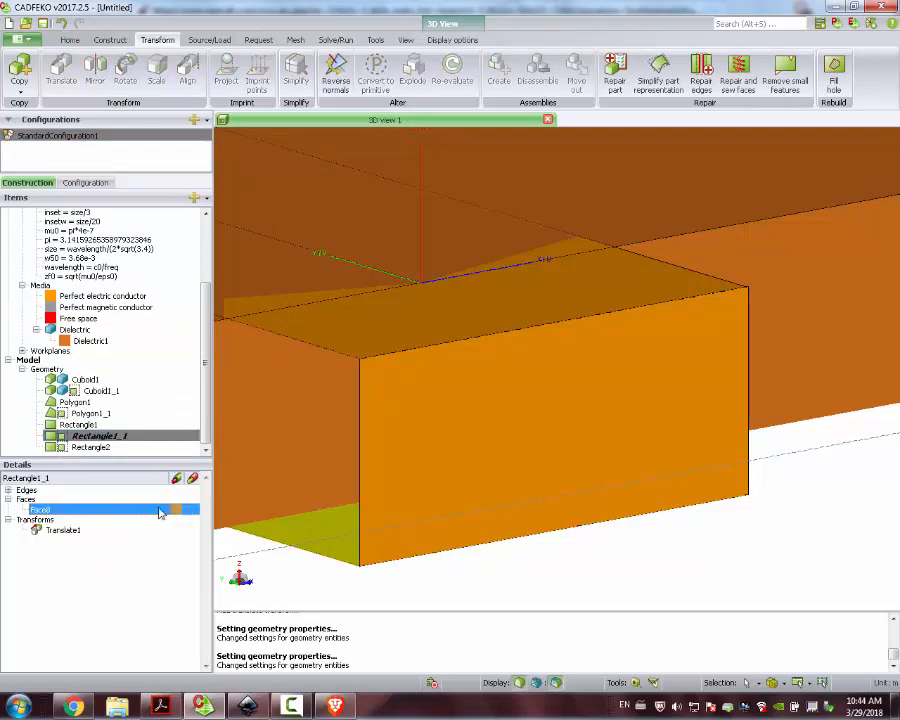
pyautogui.click(167, 209)
pyautogui.click(169, 236)
pyautogui.click(155, 440)
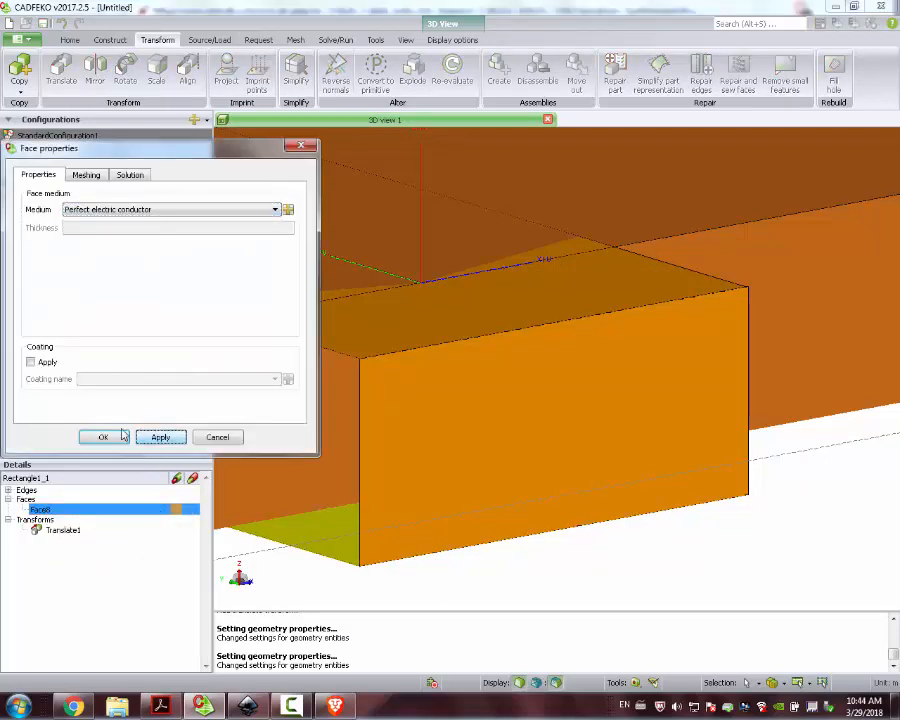
pyautogui.click(120, 436)
# Step: Set the face medium of the vertical rectangle, Rectangle2, to Perfect electric conductor
pyautogui.click(78, 446)
pyautogui.rightClick(80, 448)
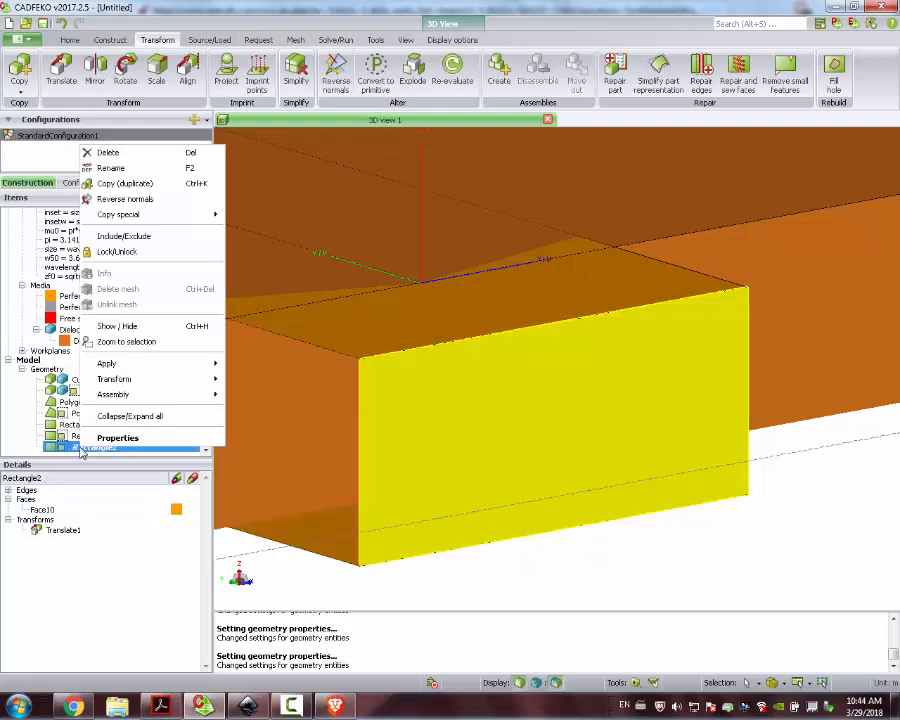
pyautogui.click(70, 447)
pyautogui.click(57, 511)
pyautogui.click(63, 500)
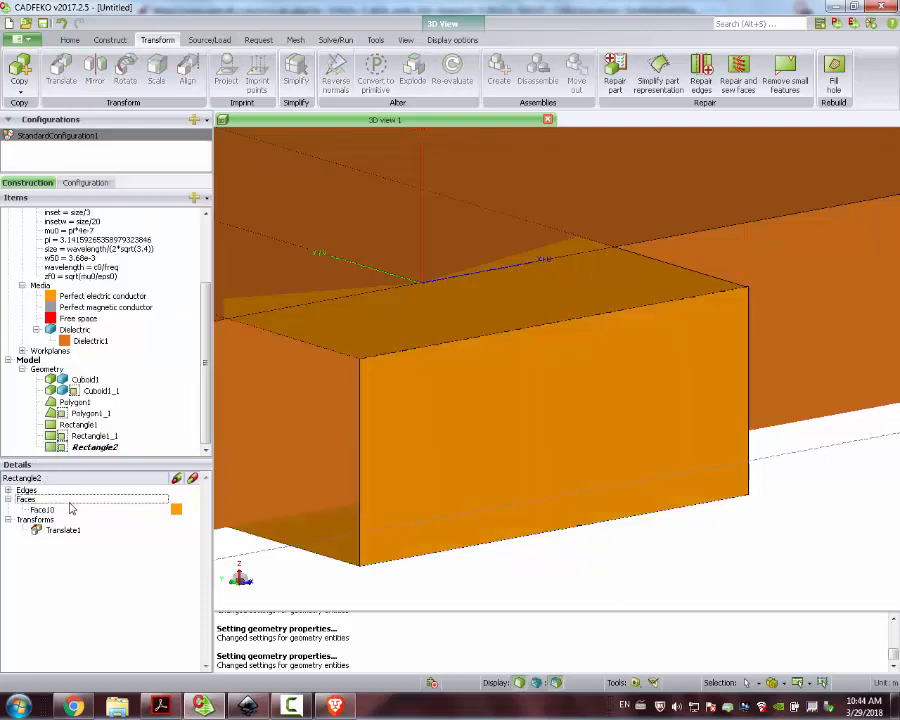
pyautogui.click(58, 510)
pyautogui.rightClick(60, 512)
pyautogui.click(105, 652)
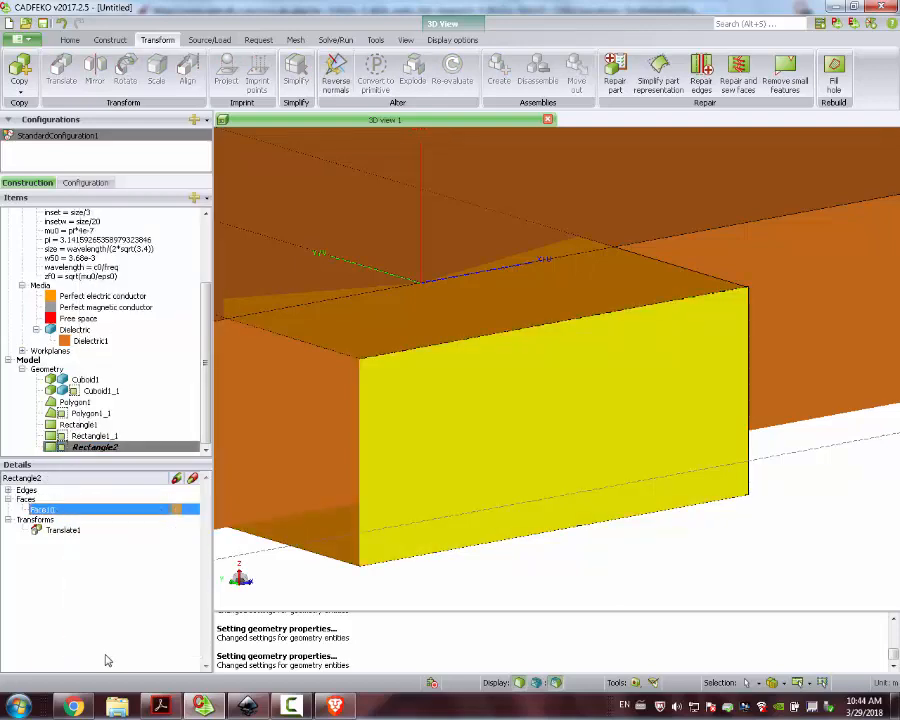
pyautogui.rightClick(67, 512)
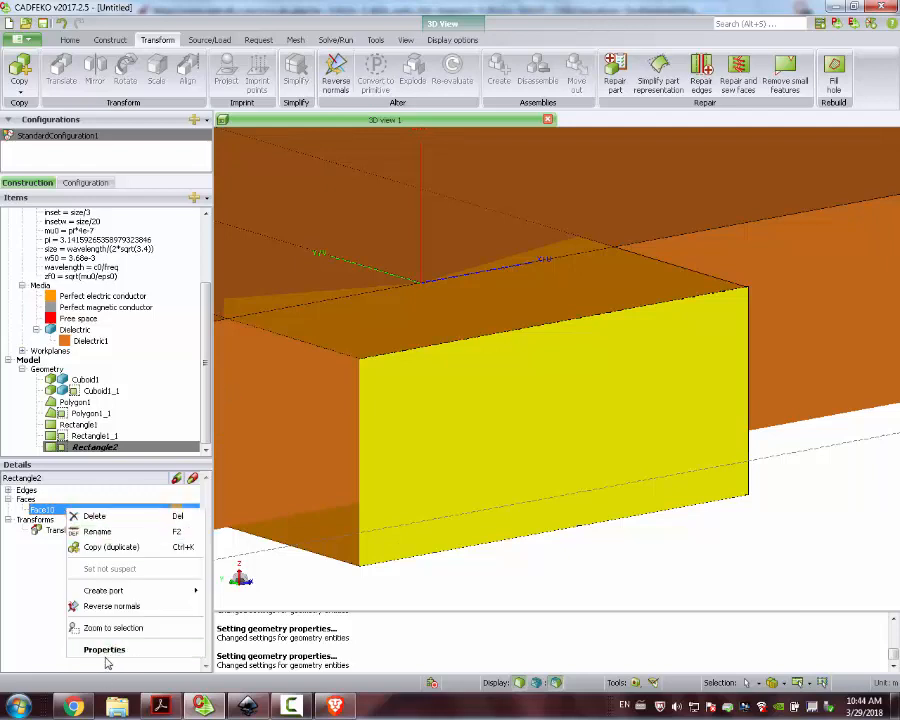
pyautogui.click(105, 650)
pyautogui.click(193, 208)
pyautogui.click(185, 229)
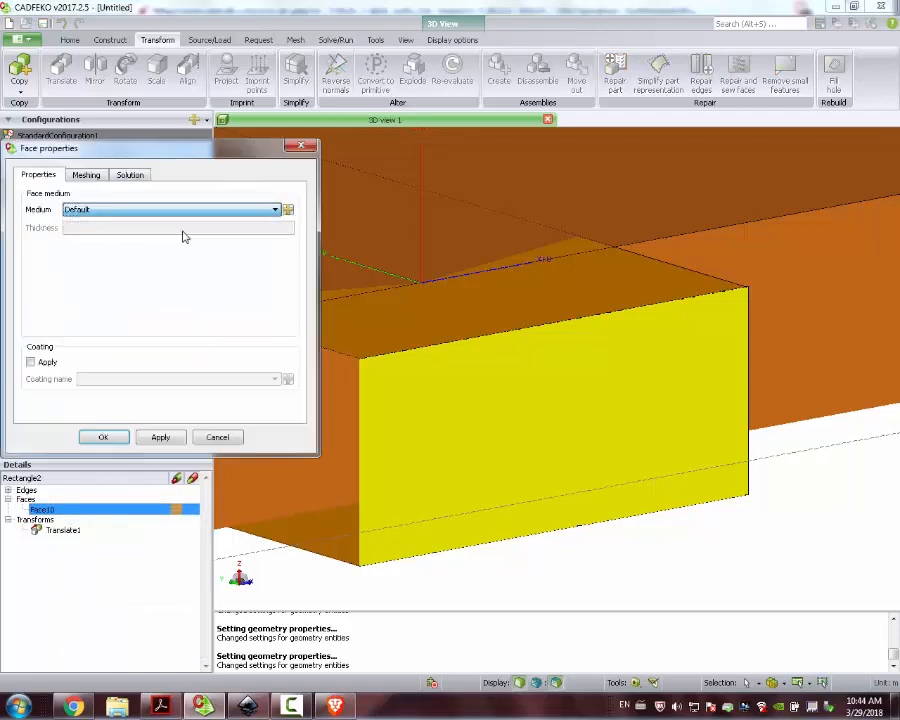
pyautogui.click(101, 439)
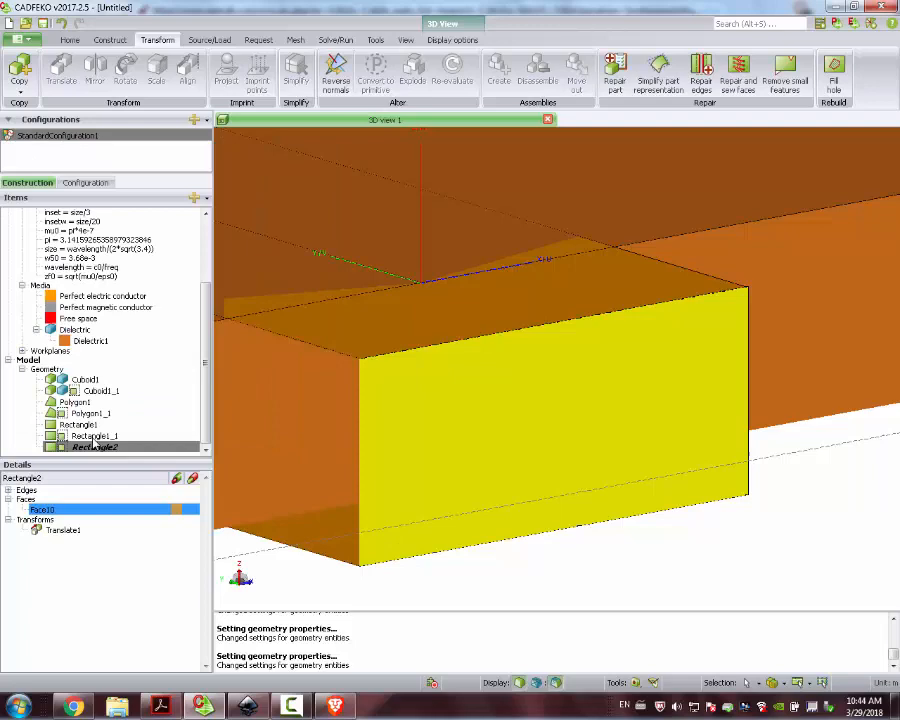
# Step: Start a split of the vertical rectangle and place its workplane origin at the face centre, 1e-05, -0.0016, -0.0008
pyautogui.click(376, 482)
pyautogui.click(382, 482)
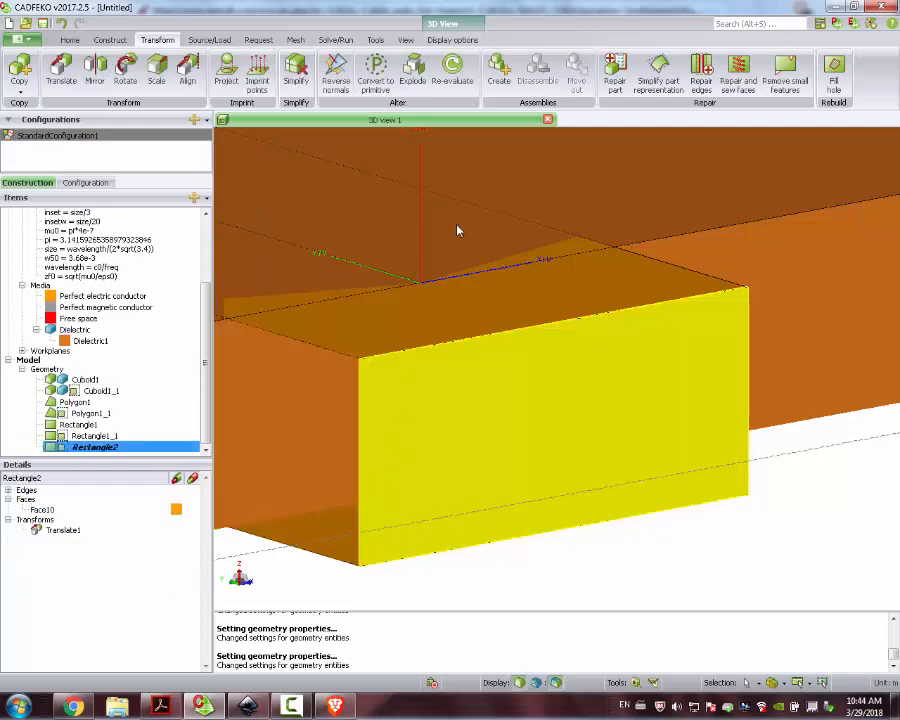
pyautogui.moveTo(458, 231); pyautogui.dragTo(463, 254)
pyautogui.click(76, 39)
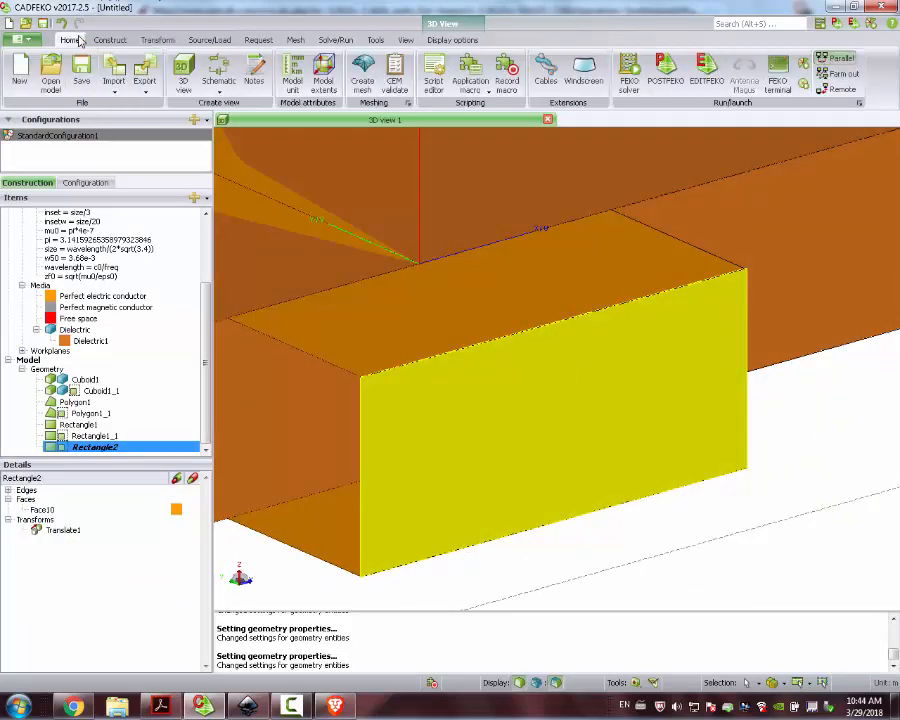
pyautogui.click(110, 39)
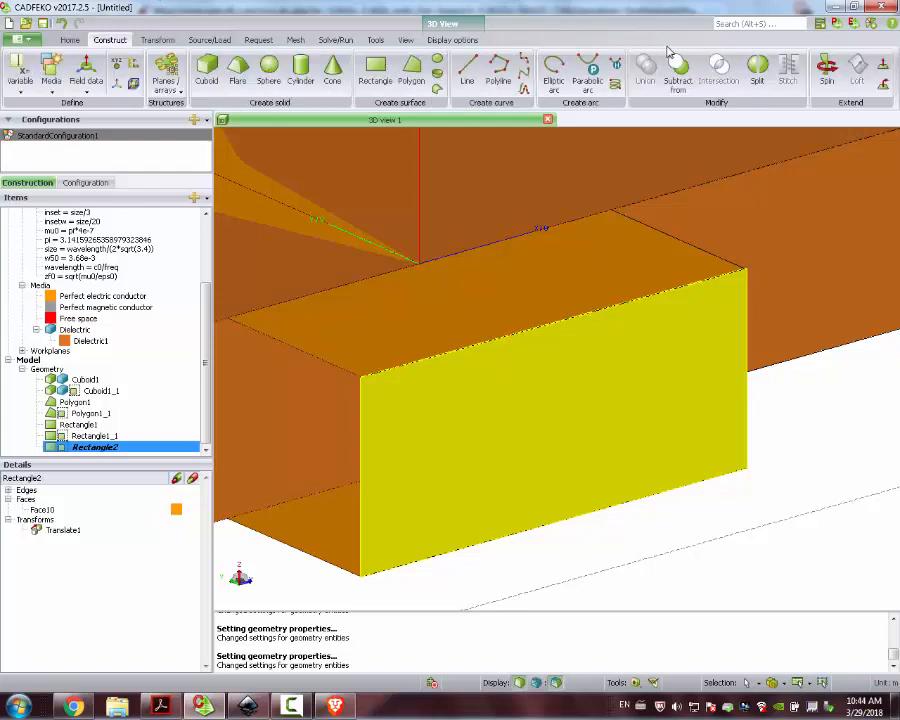
pyautogui.click(757, 74)
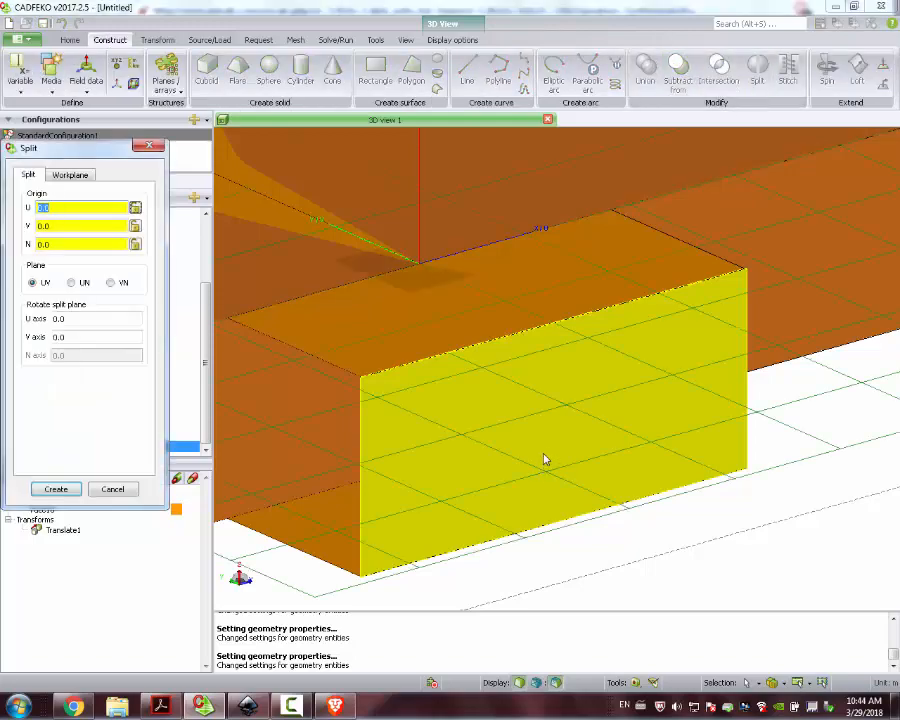
pyautogui.moveTo(545, 459)
pyautogui.mouseDown()
pyautogui.moveTo(512, 388)
pyautogui.moveTo(546, 446)
pyautogui.moveTo(446, 346)
pyautogui.moveTo(468, 376)
pyautogui.moveTo(455, 370)
pyautogui.mouseUp()
pyautogui.click(70, 175)
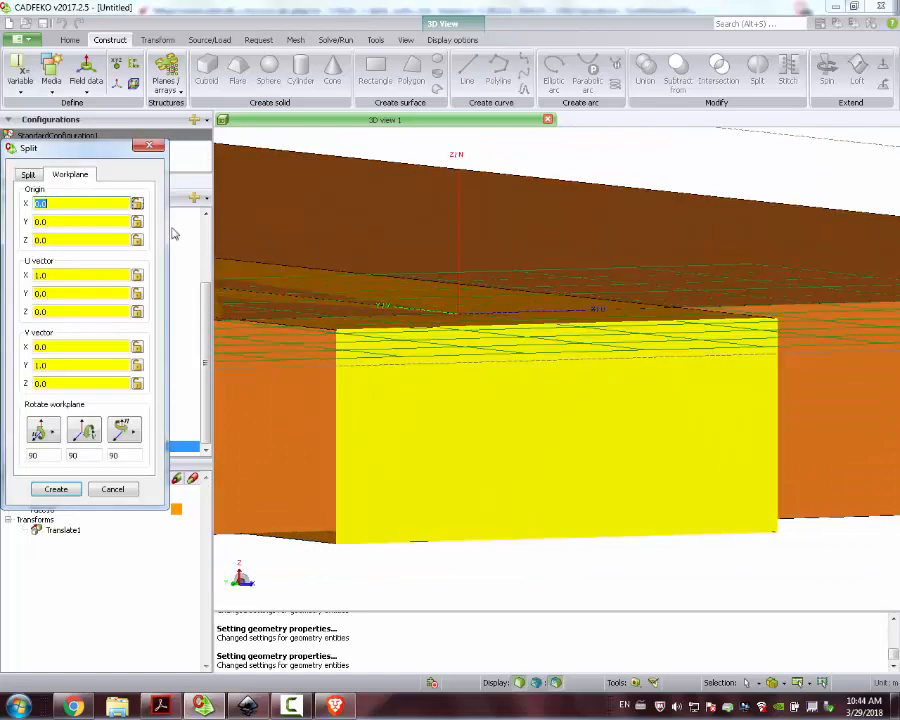
pyautogui.click(386, 442)
pyautogui.click(563, 436)
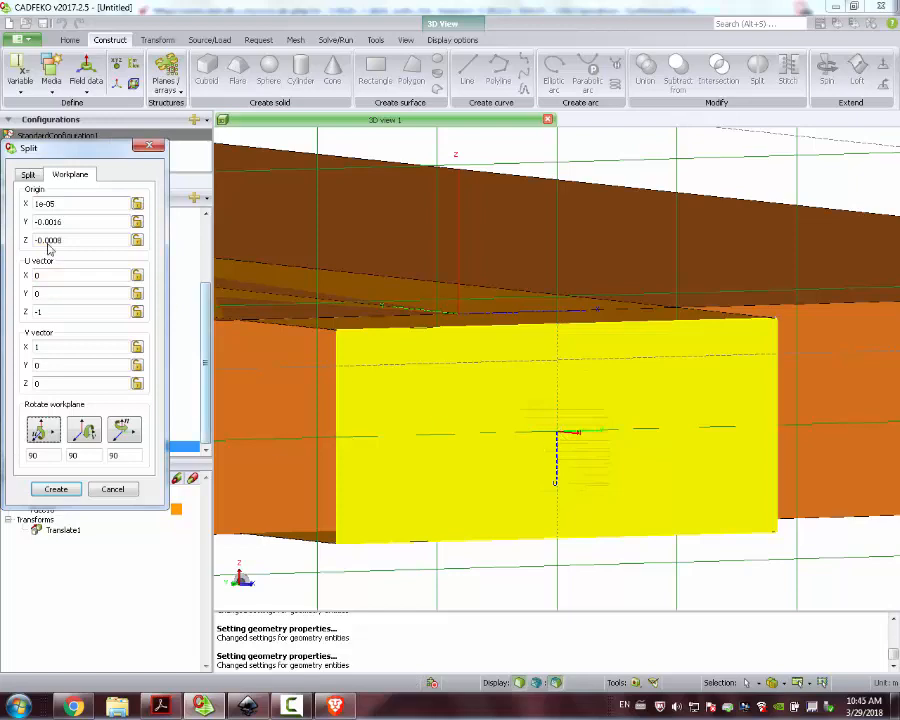
# Step: Rotate the split workplane to U vector 0, 1, 0 and V vector 1, 0, 0, and split the rectangle into upper and lower halves
pyautogui.click(121, 430)
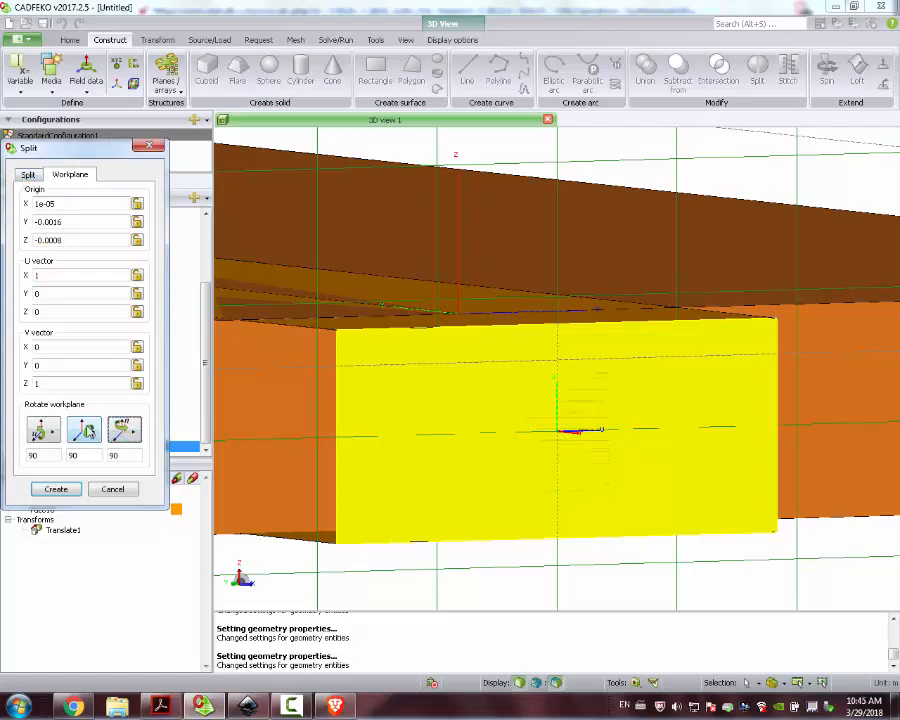
pyautogui.click(45, 431)
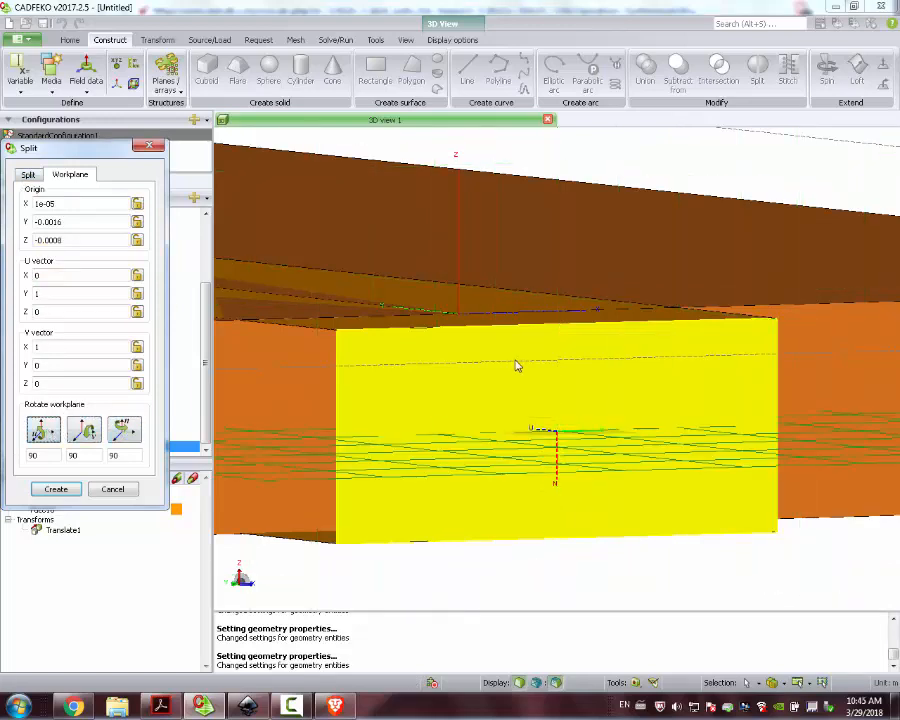
pyautogui.moveTo(516, 366)
pyautogui.mouseDown(button='middle')
pyautogui.moveTo(683, 394)
pyautogui.moveTo(769, 386)
pyautogui.moveTo(700, 388)
pyautogui.moveTo(683, 379)
pyautogui.moveTo(685, 324)
pyautogui.moveTo(701, 410)
pyautogui.moveTo(659, 416)
pyautogui.moveTo(630, 411)
pyautogui.moveTo(663, 396)
pyautogui.moveTo(533, 386)
pyautogui.mouseUp(button='middle')
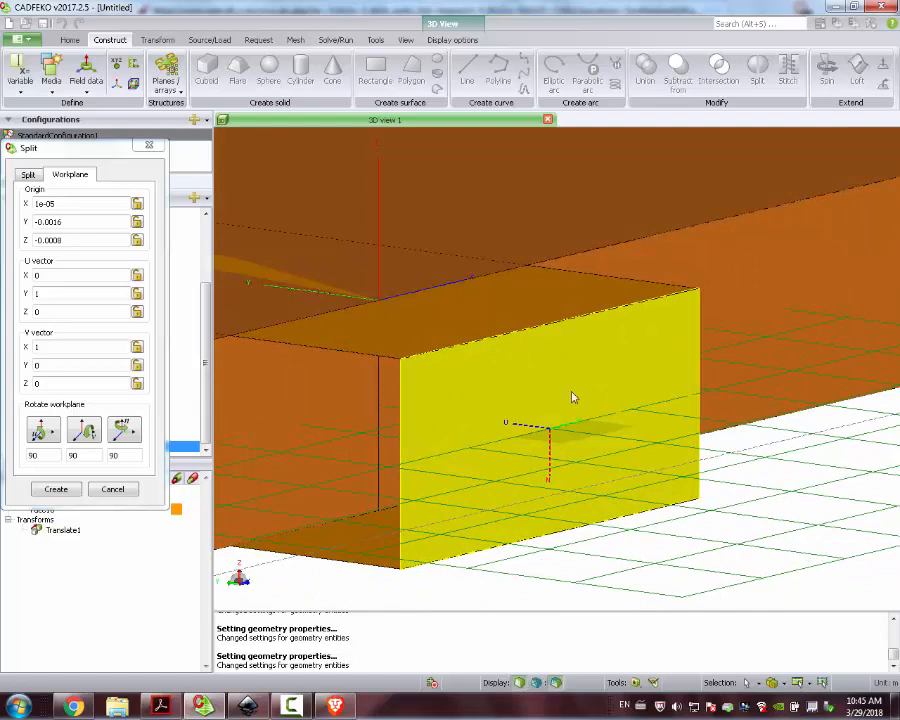
pyautogui.click(52, 488)
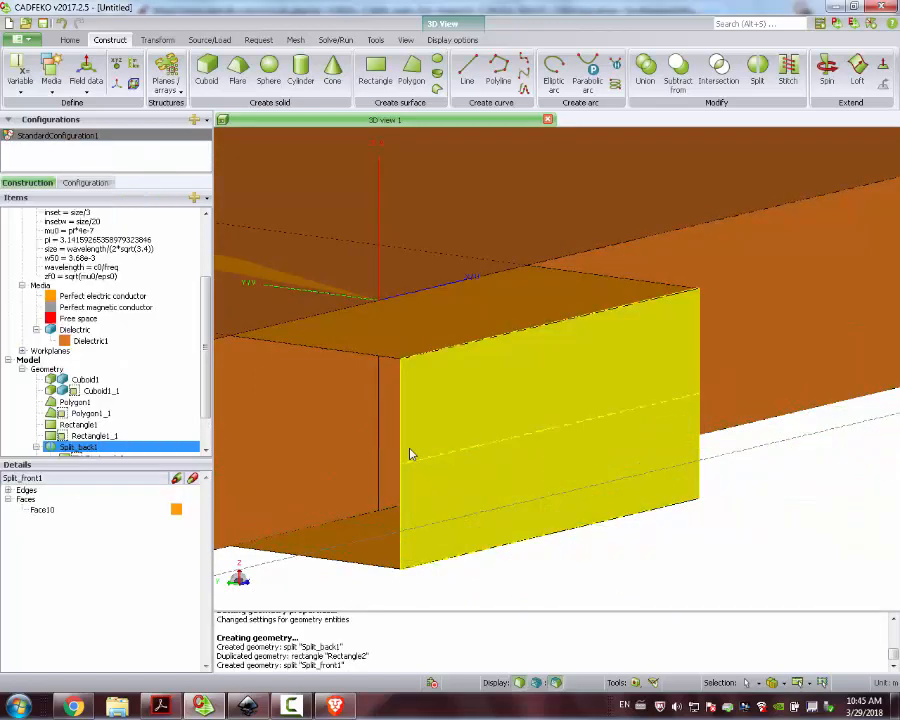
# Step: Union the two halves of the split rectangle, Split_back1 and Split_front1
pyautogui.scroll(-1, 110, 400)
pyautogui.keyDown('ctrl'); pyautogui.click(80, 433); pyautogui.keyUp('ctrl')
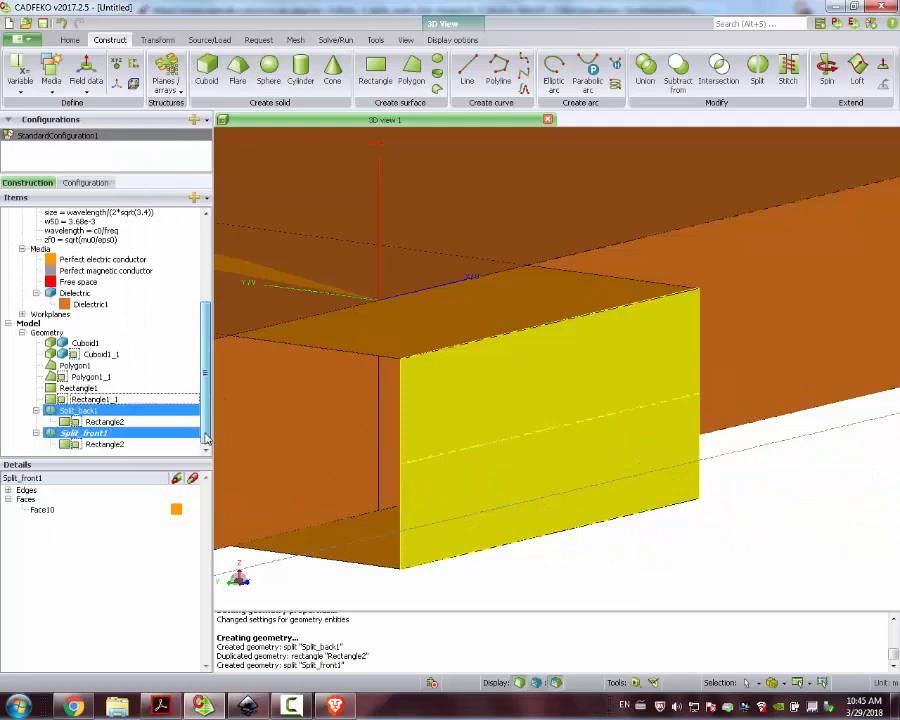
pyautogui.click(87, 402)
pyautogui.click(85, 410)
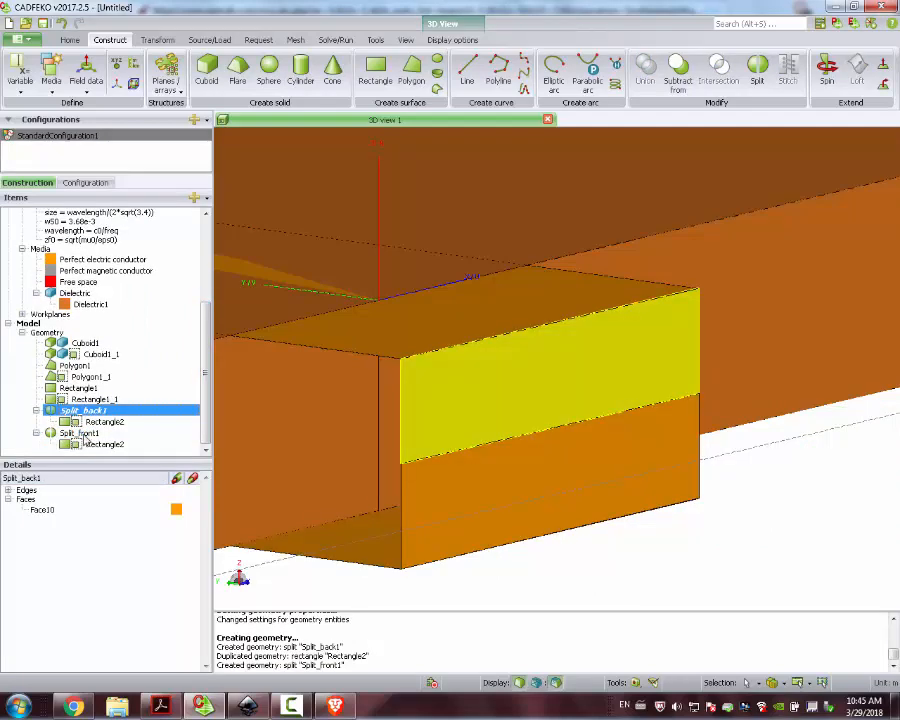
pyautogui.click(85, 434)
pyautogui.click(88, 410)
pyautogui.keyDown('ctrl'); pyautogui.click(90, 434); pyautogui.keyUp('ctrl')
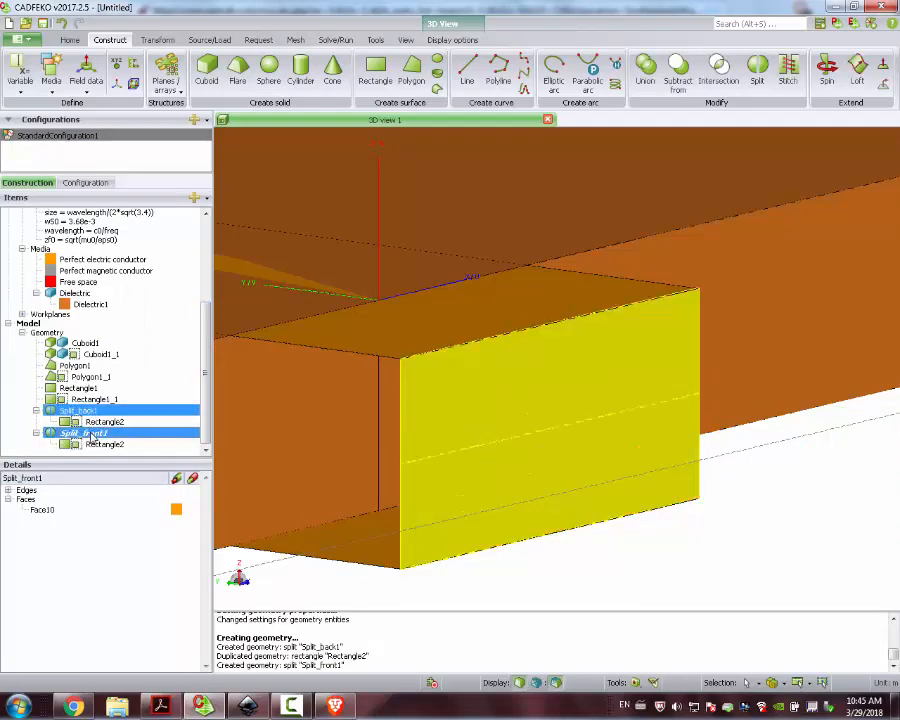
pyautogui.click(648, 72)
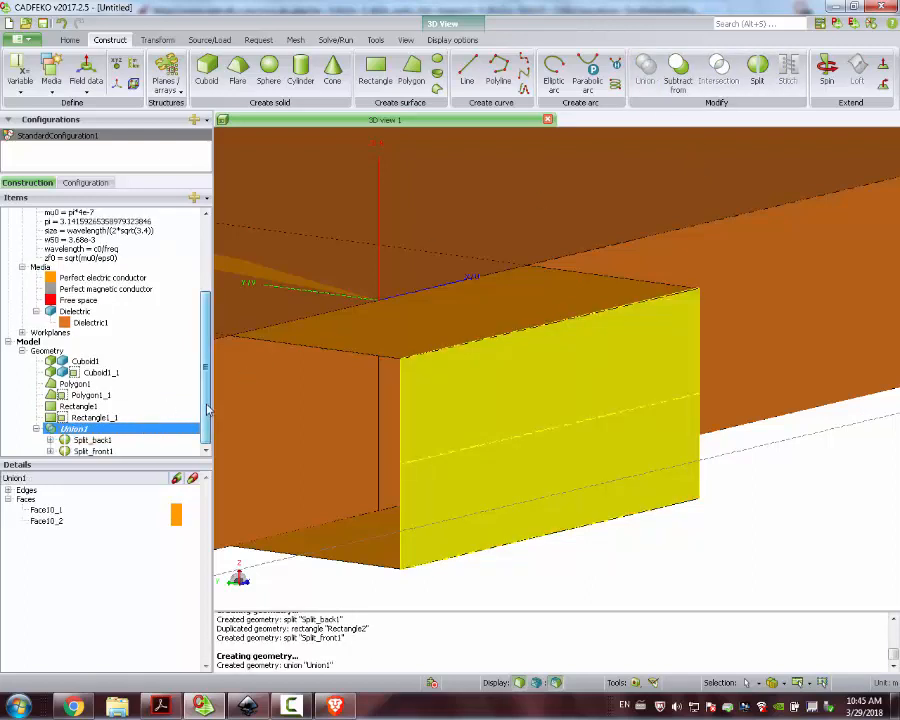
# Step: Create an edge port between the two halves of the vertical feed face, with Face10_2 positive and Face10_1 negative
pyautogui.click(50, 510)
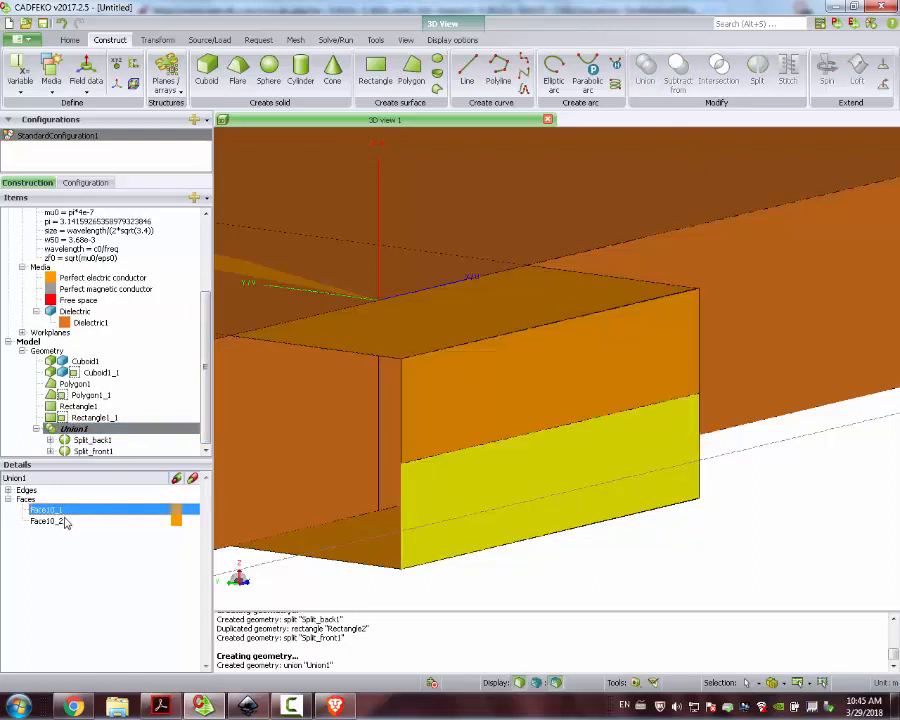
pyautogui.keyDown('shift'); pyautogui.click(50, 521); pyautogui.keyUp('shift')
pyautogui.scroll(-2, 157, 64)
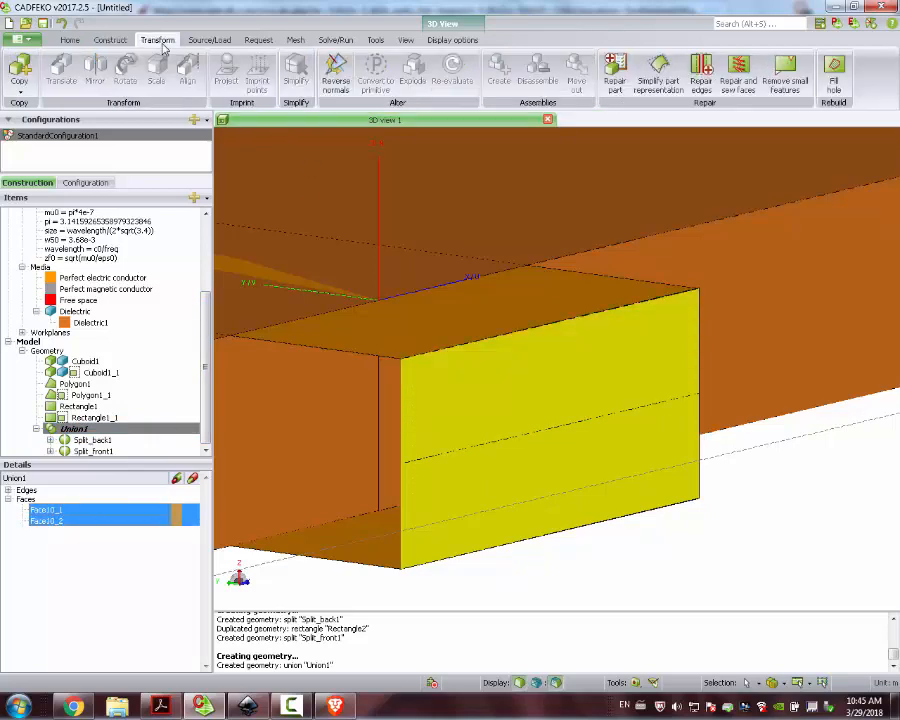
pyautogui.click(136, 76)
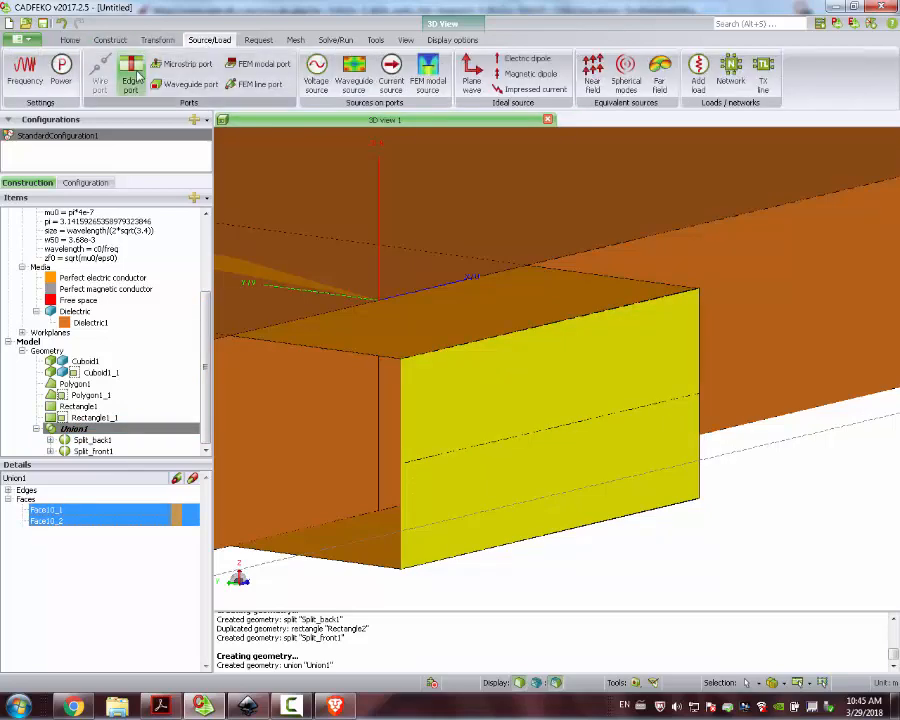
pyautogui.click(125, 243)
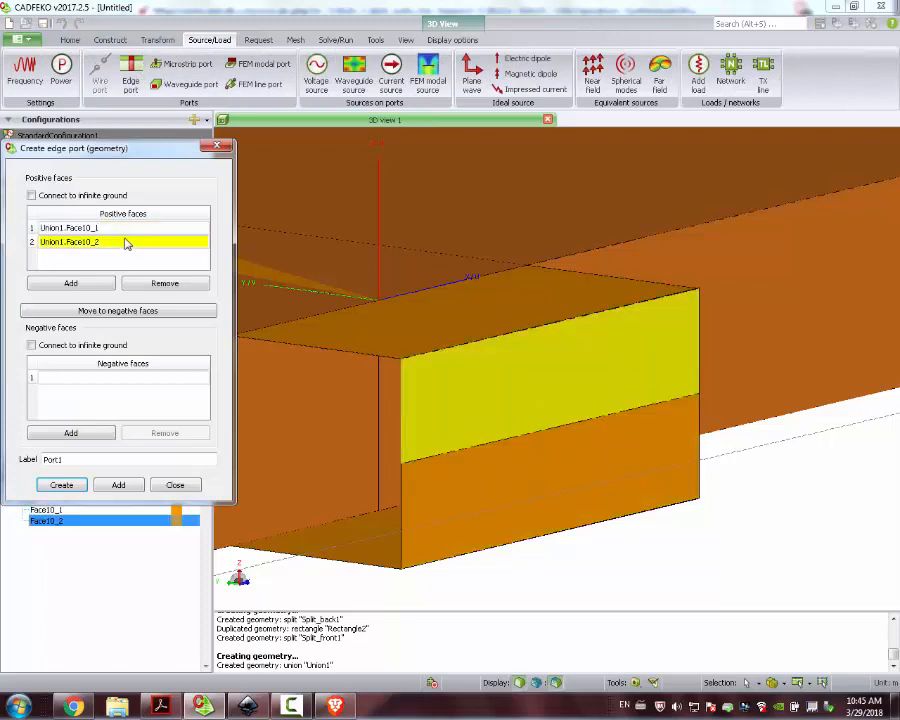
pyautogui.click(128, 228)
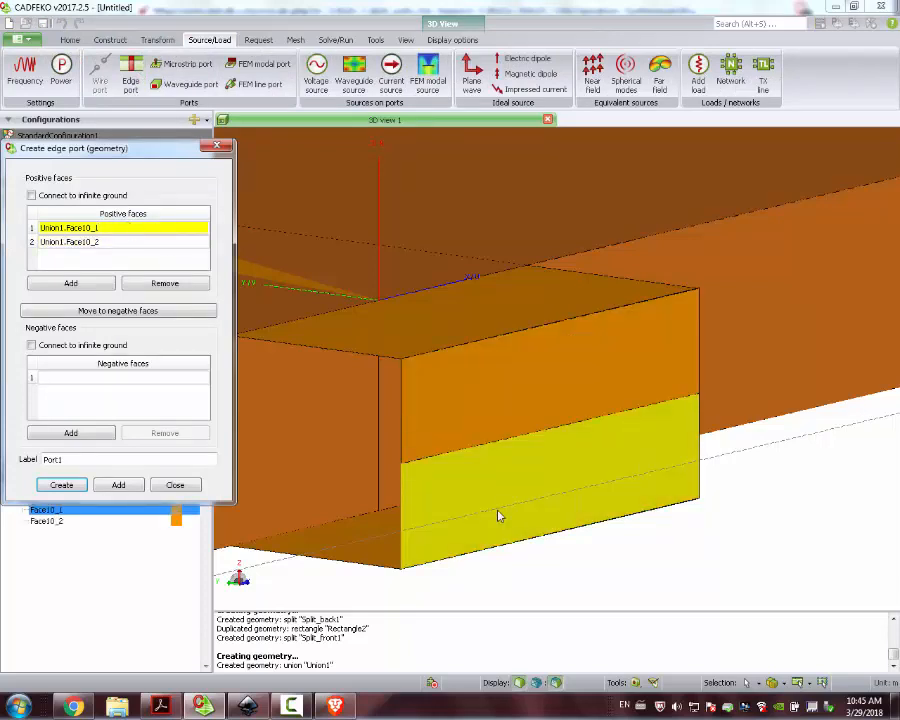
pyautogui.click(108, 312)
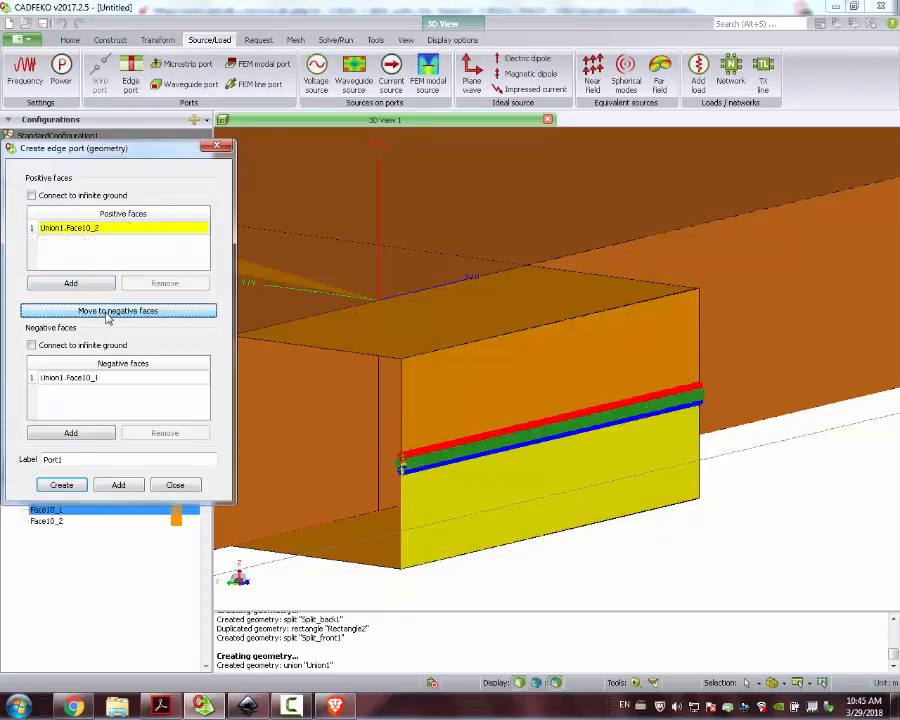
pyautogui.click(64, 487)
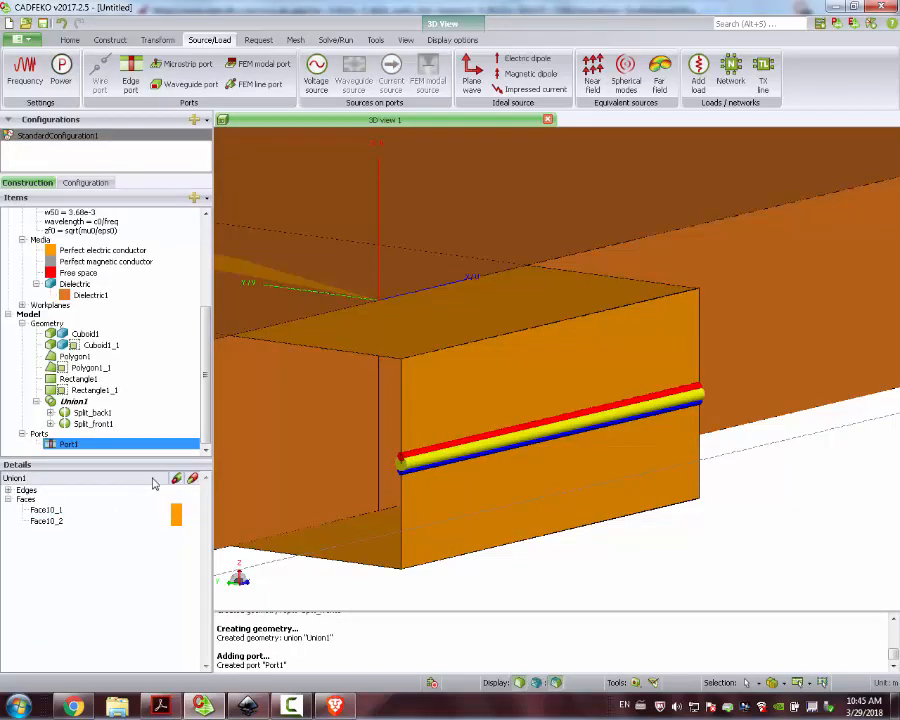
# Step: Add a voltage source on Port1 with magnitude 1 V, phase 0 degrees and 50 Ohm port impedance
pyautogui.scroll(-4, 367, 410)
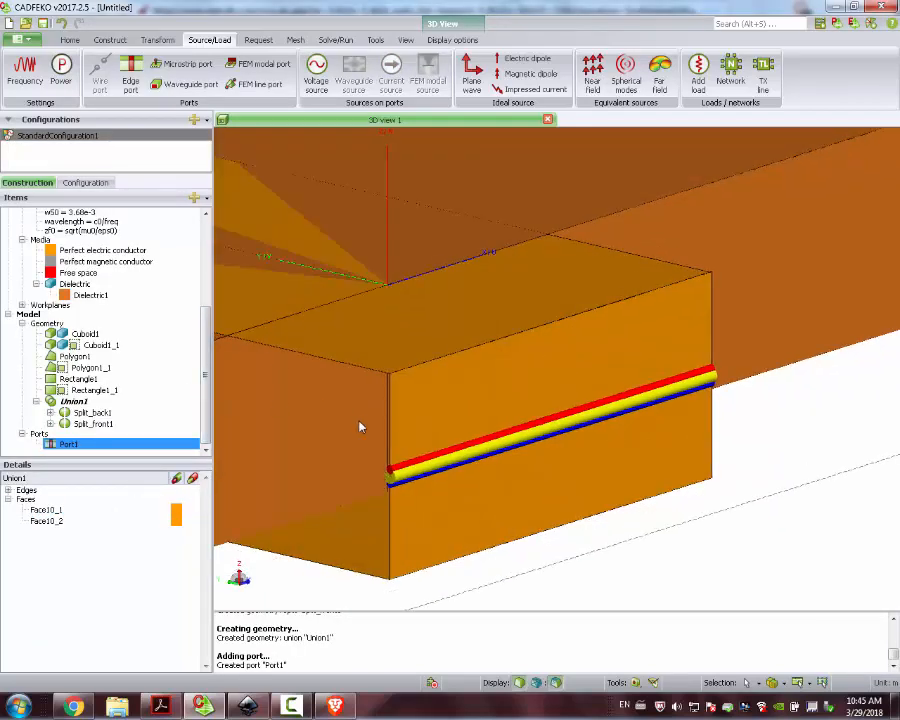
pyautogui.scroll(-2, 367, 410)
pyautogui.scroll(2, 367, 410)
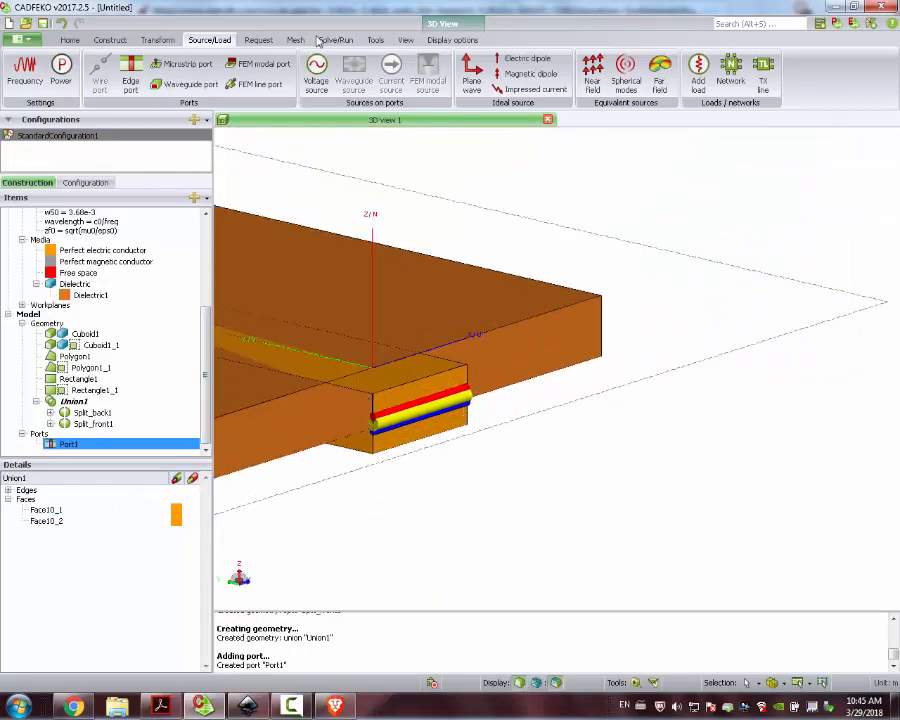
pyautogui.click(316, 70)
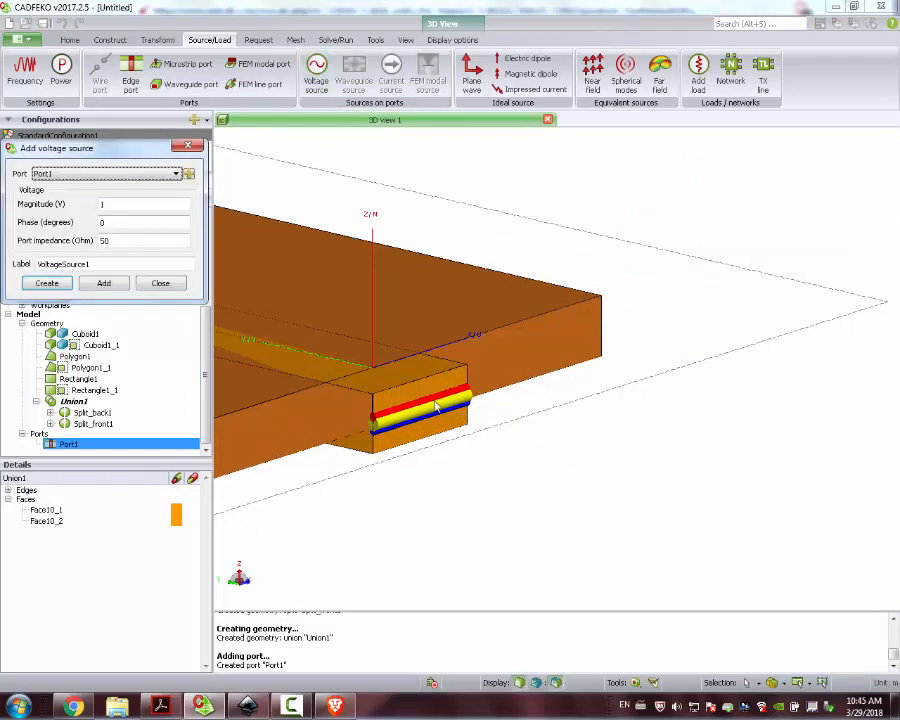
pyautogui.click(40, 283)
# Step: Set the face medium of Cuboid1's bottom face, Face2, to Perfect electric conductor
pyautogui.scroll(4, 390, 268)
pyautogui.scroll(-7, 372, 220)
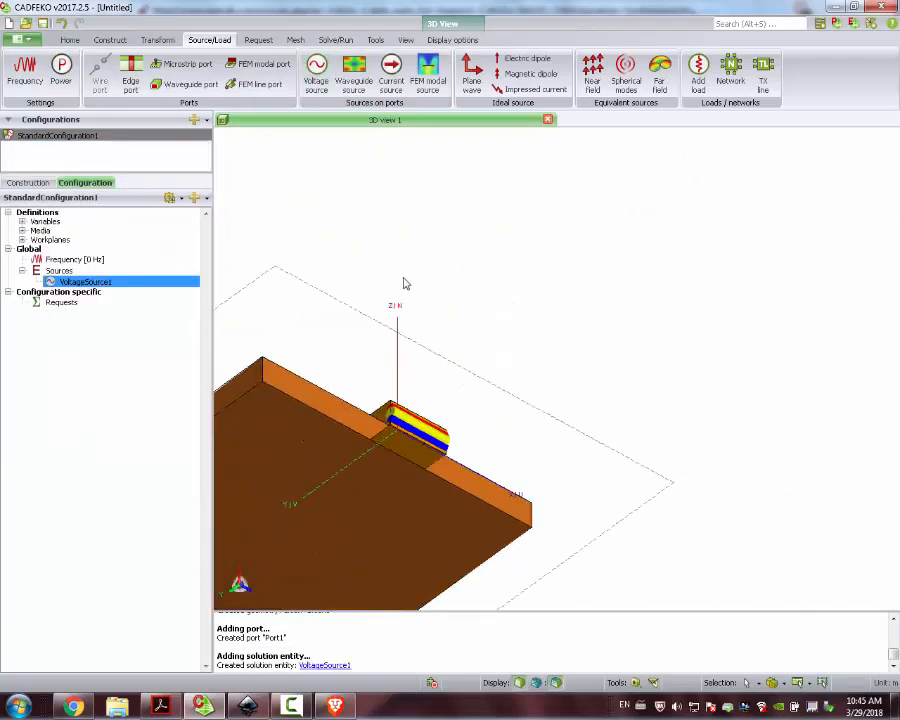
pyautogui.click(343, 407)
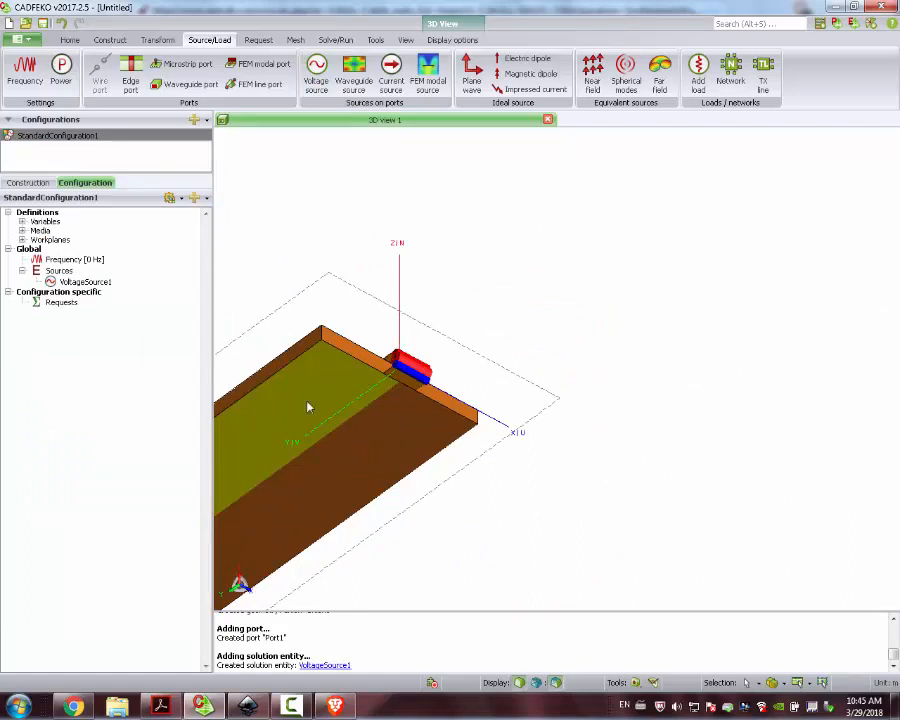
pyautogui.click(27, 182)
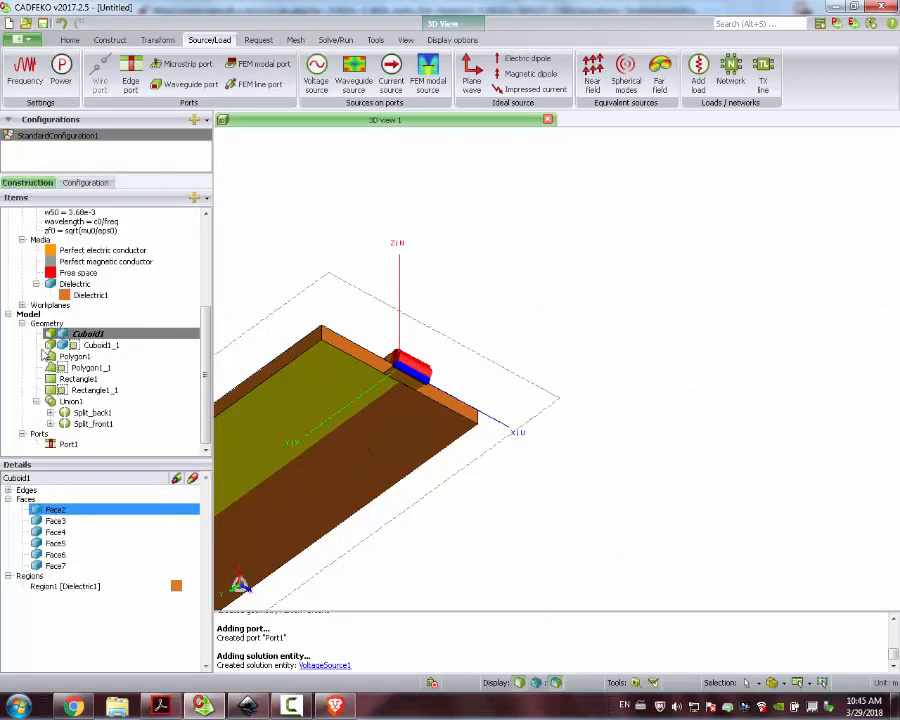
pyautogui.rightClick(55, 511)
pyautogui.click(92, 649)
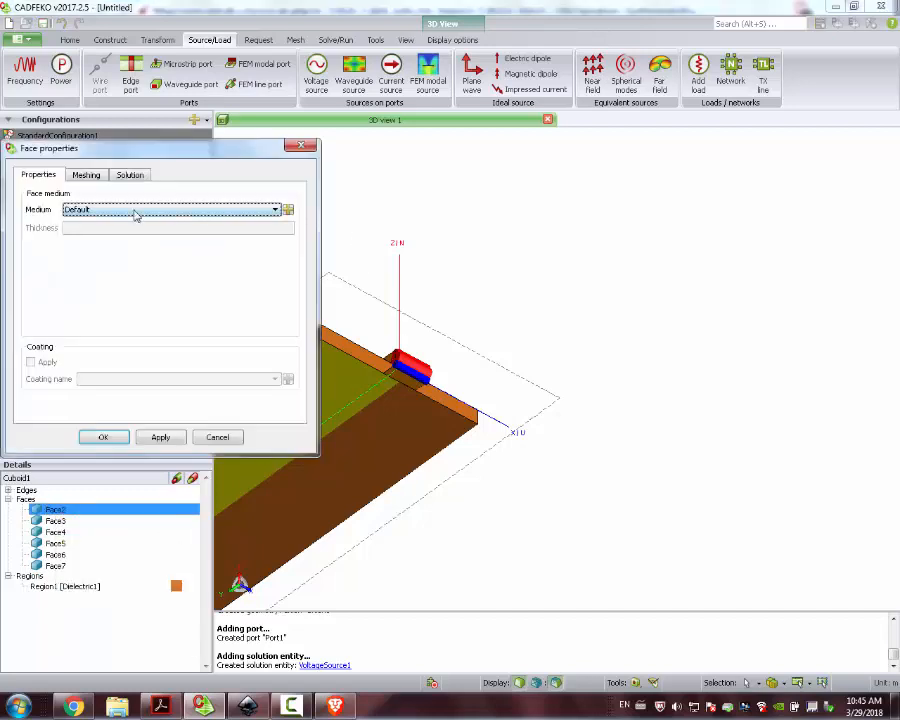
pyautogui.click(136, 213)
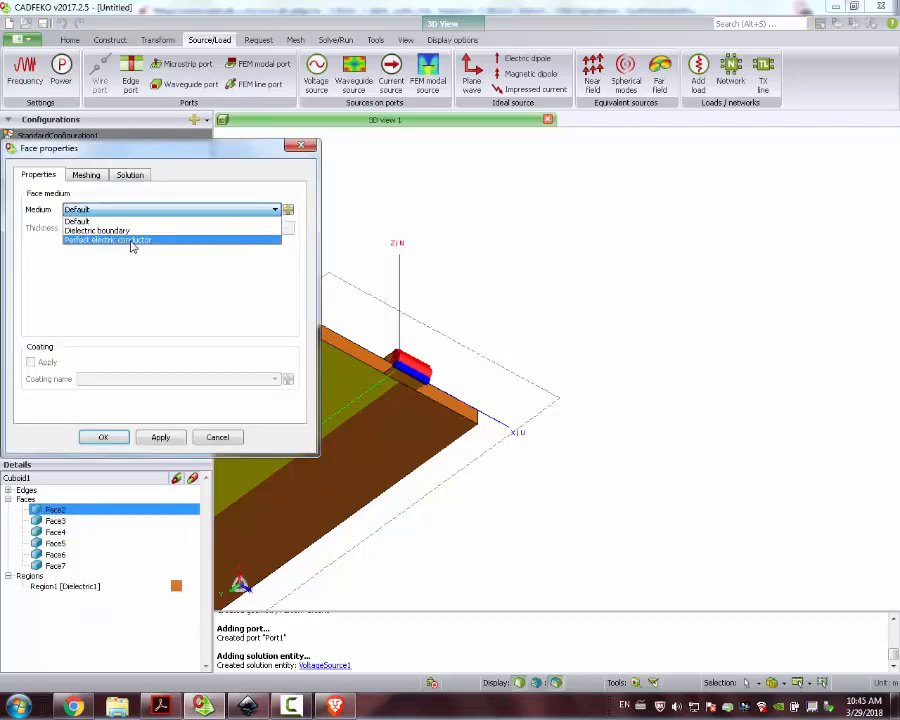
pyautogui.click(131, 243)
pyautogui.click(155, 439)
pyautogui.click(104, 437)
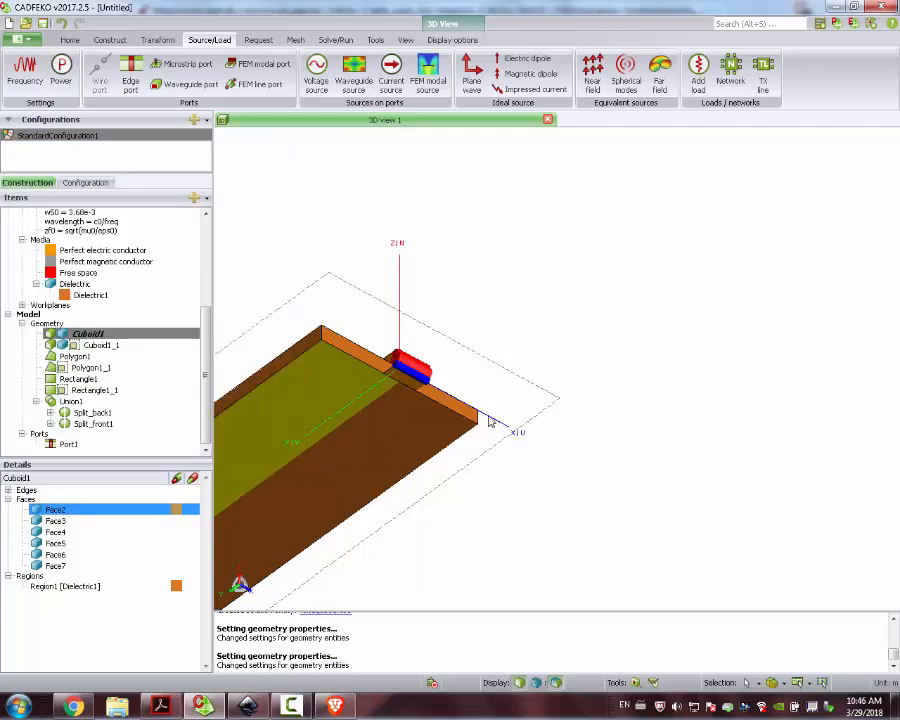
# Step: Set the face medium of the mirrored substrate Cuboid1_1's bottom face, Face2, to Perfect electric conductor
pyautogui.click(407, 437)
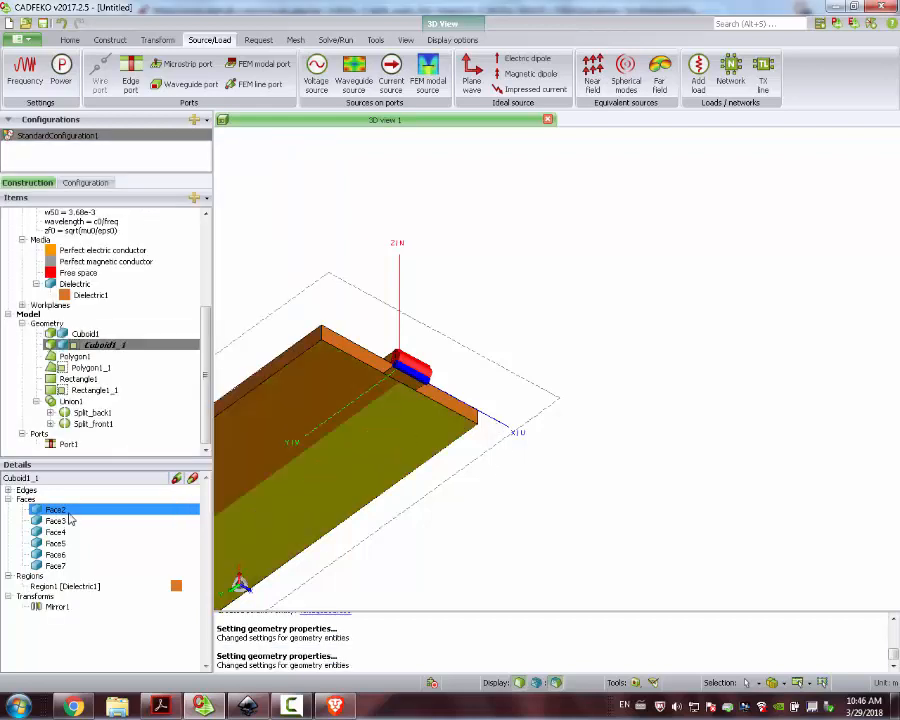
pyautogui.rightClick(70, 512)
pyautogui.click(98, 652)
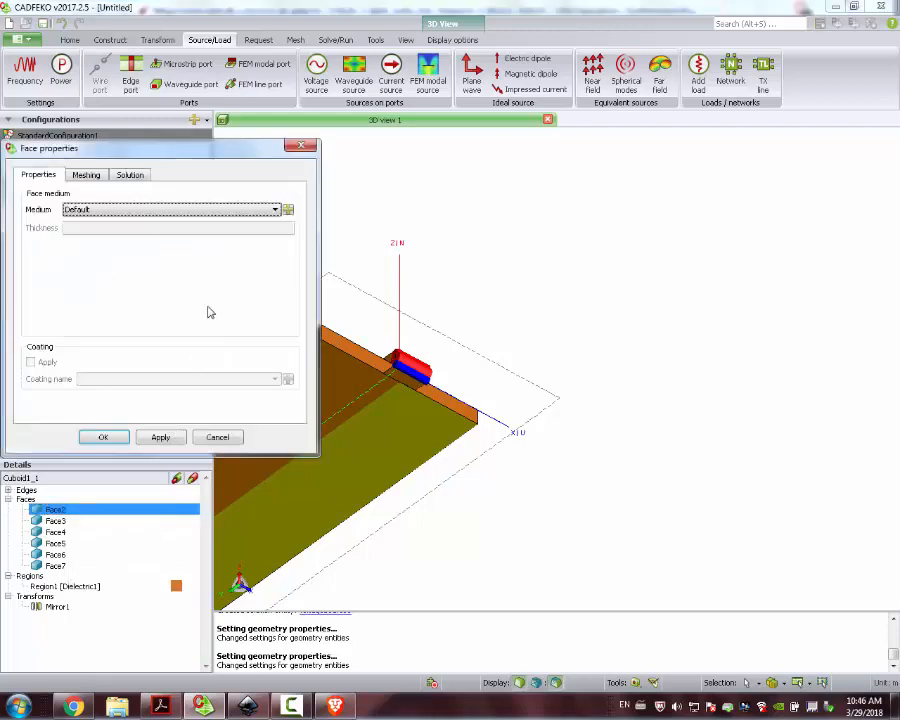
pyautogui.click(111, 216)
pyautogui.click(110, 243)
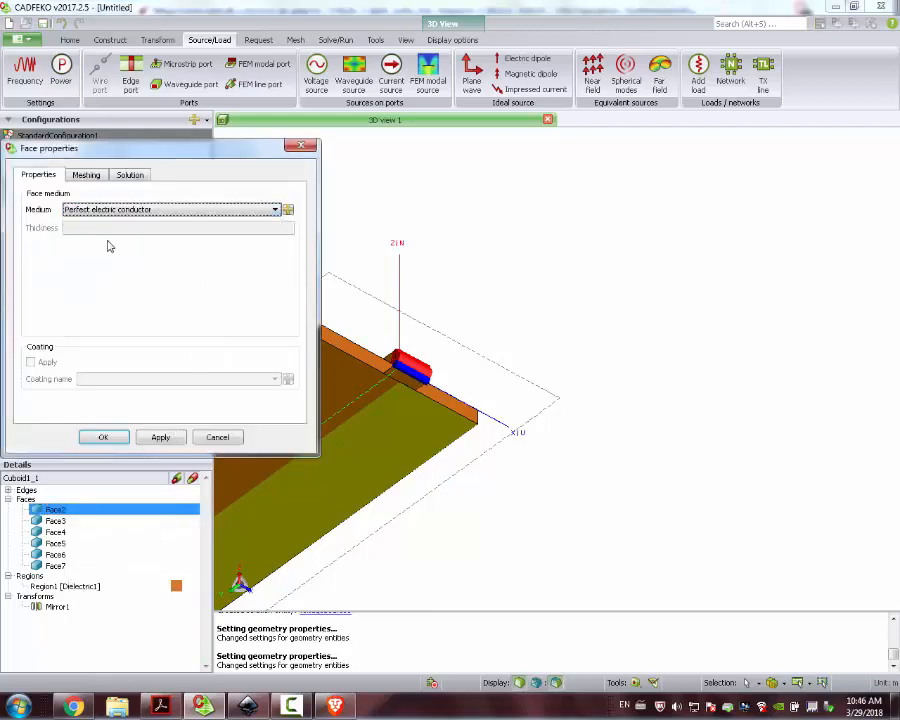
pyautogui.click(104, 436)
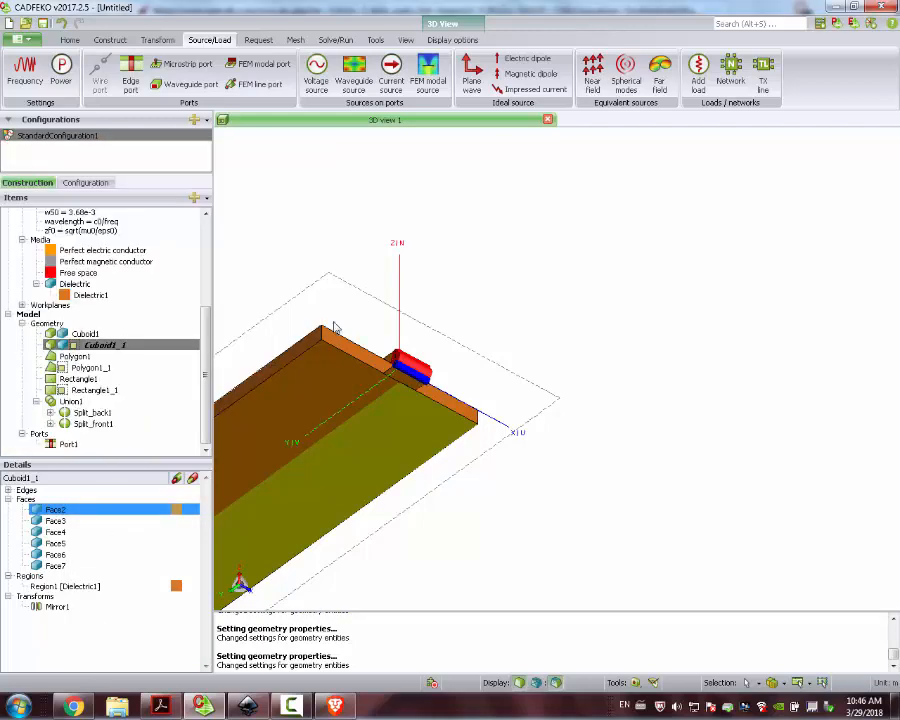
pyautogui.moveTo(237, 231); pyautogui.dragTo(223, 430)
pyautogui.scroll(1, 200, 376)
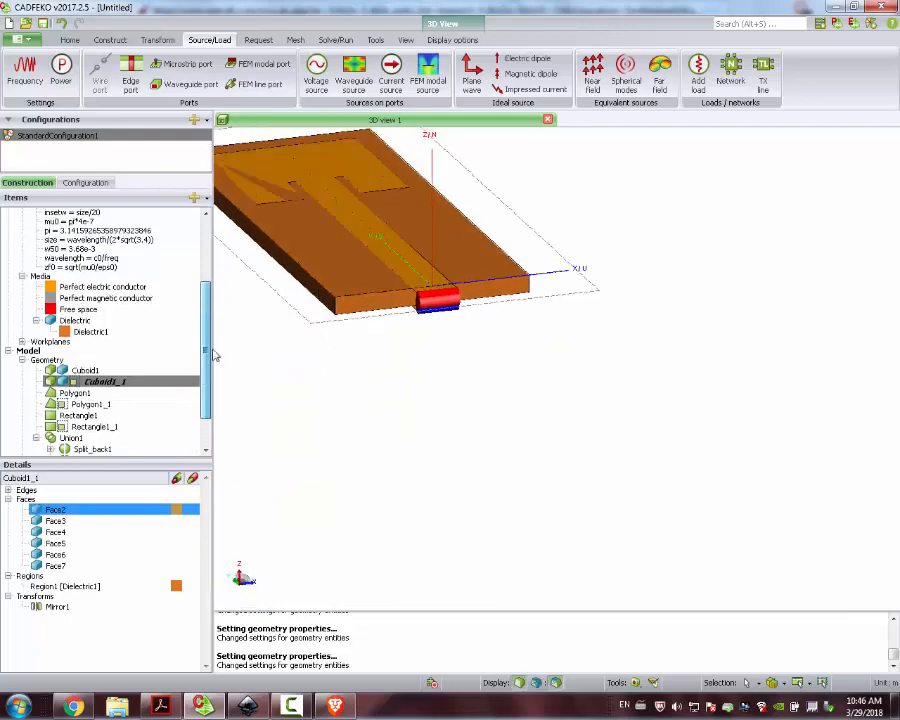
pyautogui.scroll(-1, 200, 376)
pyautogui.click(97, 424)
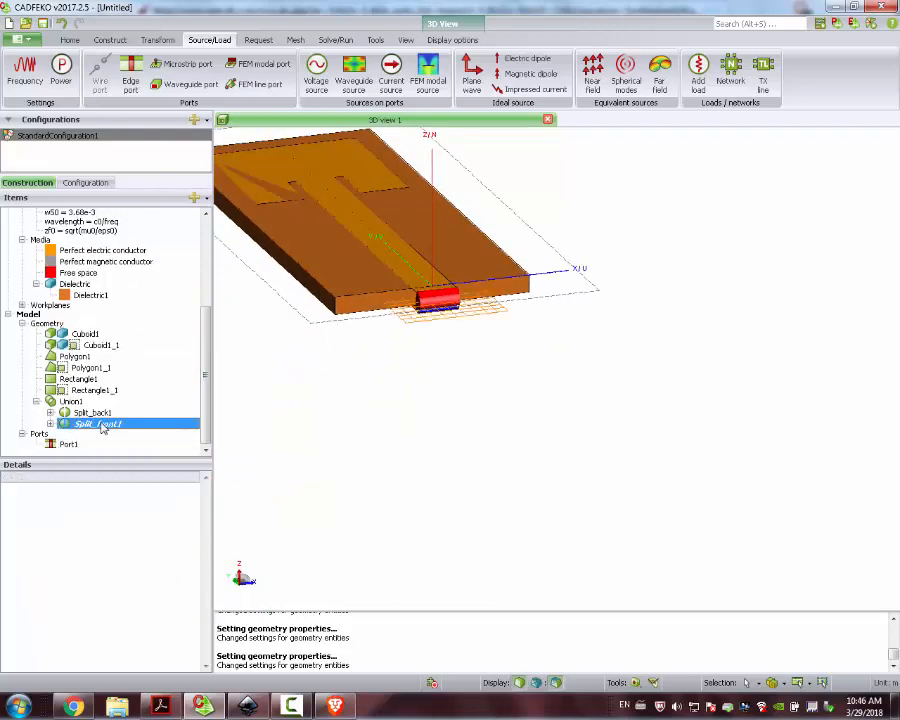
pyautogui.keyDown('ctrl'); pyautogui.click(102, 414); pyautogui.keyUp('ctrl')
pyautogui.keyDown('ctrl'); pyautogui.click(76, 402); pyautogui.keyUp('ctrl')
pyautogui.keyDown('ctrl'); pyautogui.click(75, 391); pyautogui.keyUp('ctrl')
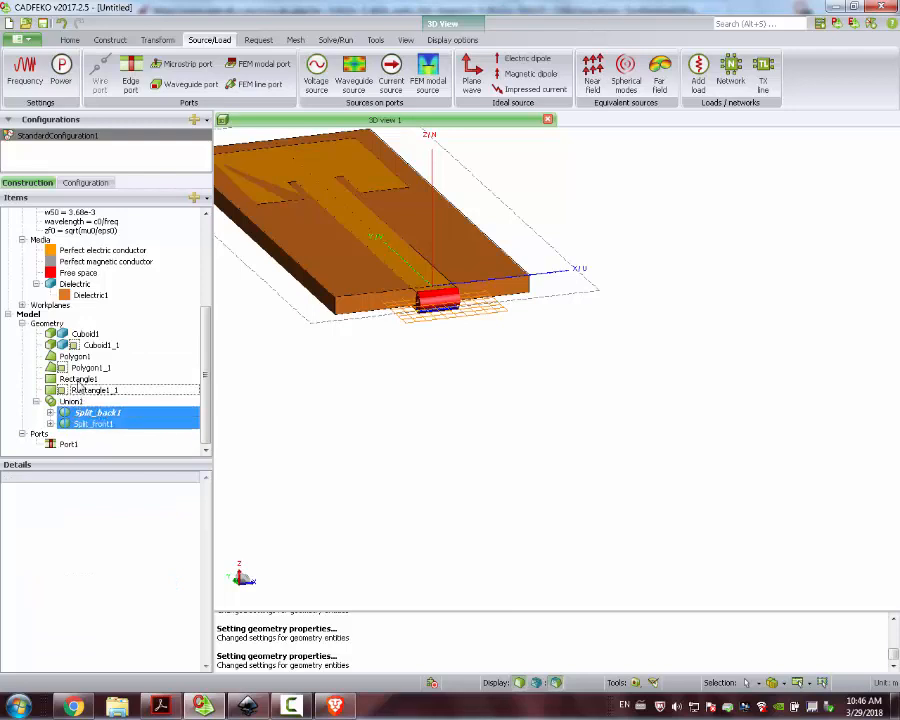
pyautogui.keyDown('ctrl'); pyautogui.click(79, 379); pyautogui.keyUp('ctrl')
pyautogui.doubleClick(95, 390)
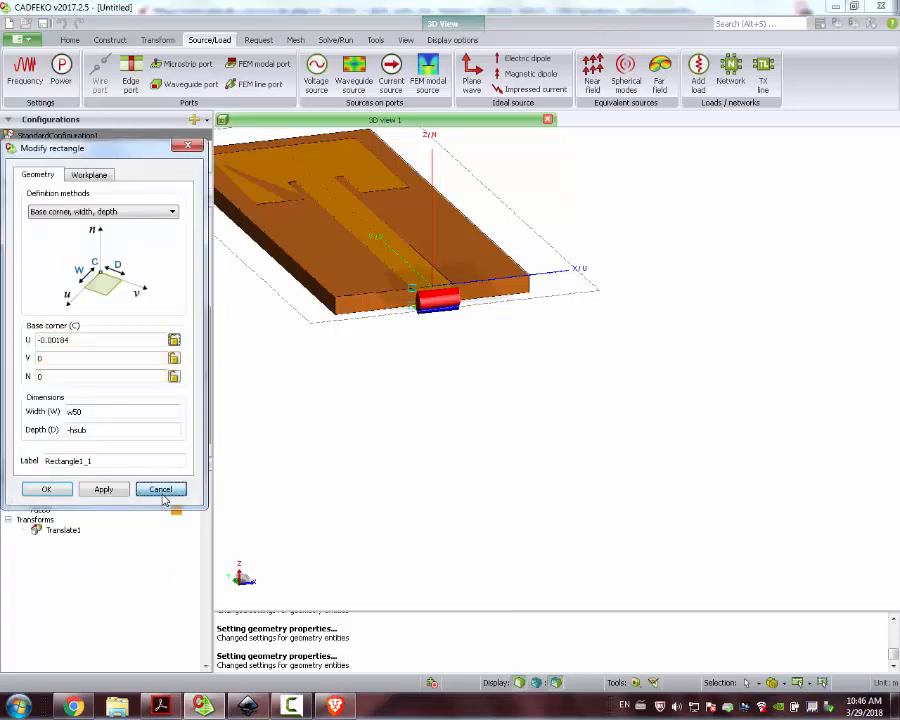
pyautogui.click(161, 487)
# Step: Union both substrate cuboids, both patch polygons, both feed rectangles and the existing Union1 into one part
pyautogui.click(86, 334)
pyautogui.keyDown('ctrl'); pyautogui.click(90, 345); pyautogui.keyUp('ctrl')
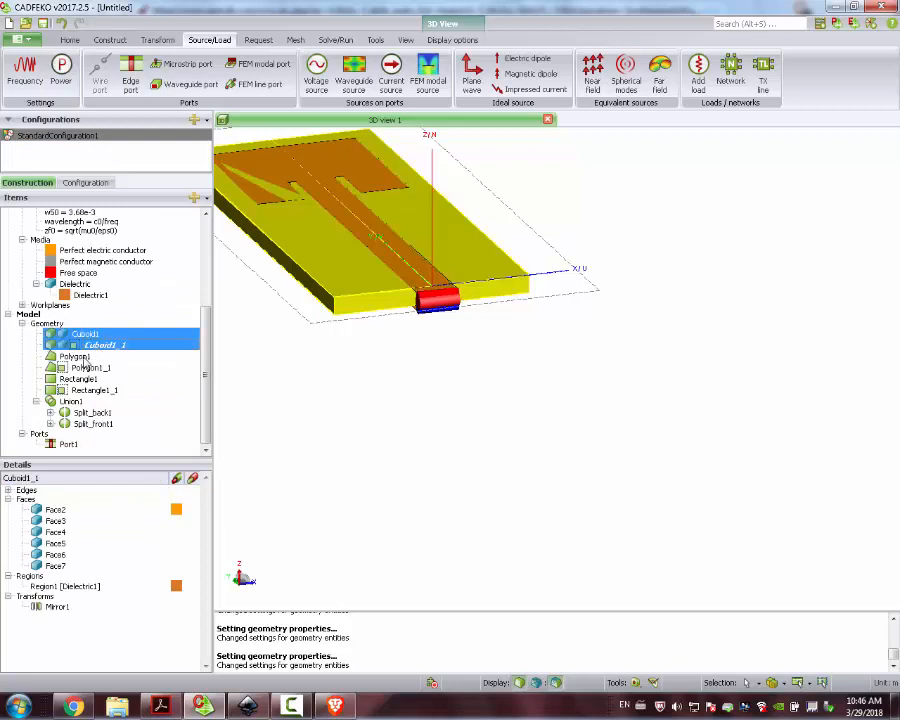
pyautogui.keyDown('ctrl'); pyautogui.click(80, 356); pyautogui.keyUp('ctrl')
pyautogui.keyDown('ctrl'); pyautogui.click(88, 368); pyautogui.keyUp('ctrl')
pyautogui.keyDown('ctrl'); pyautogui.click(79, 379); pyautogui.keyUp('ctrl')
pyautogui.keyDown('ctrl'); pyautogui.click(71, 401); pyautogui.keyUp('ctrl')
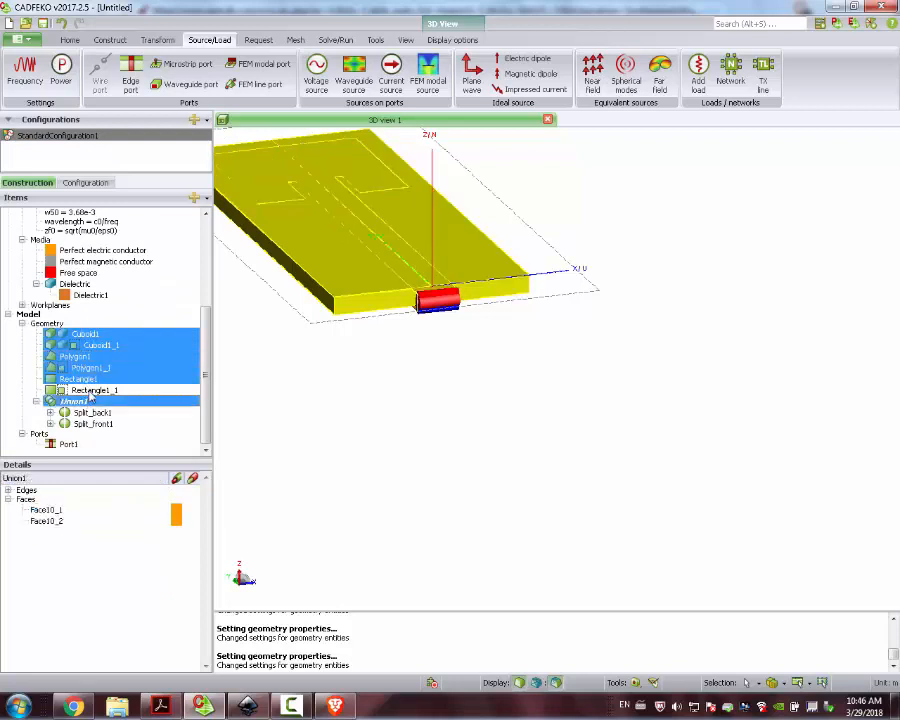
pyautogui.keyDown('ctrl'); pyautogui.click(95, 390); pyautogui.keyUp('ctrl')
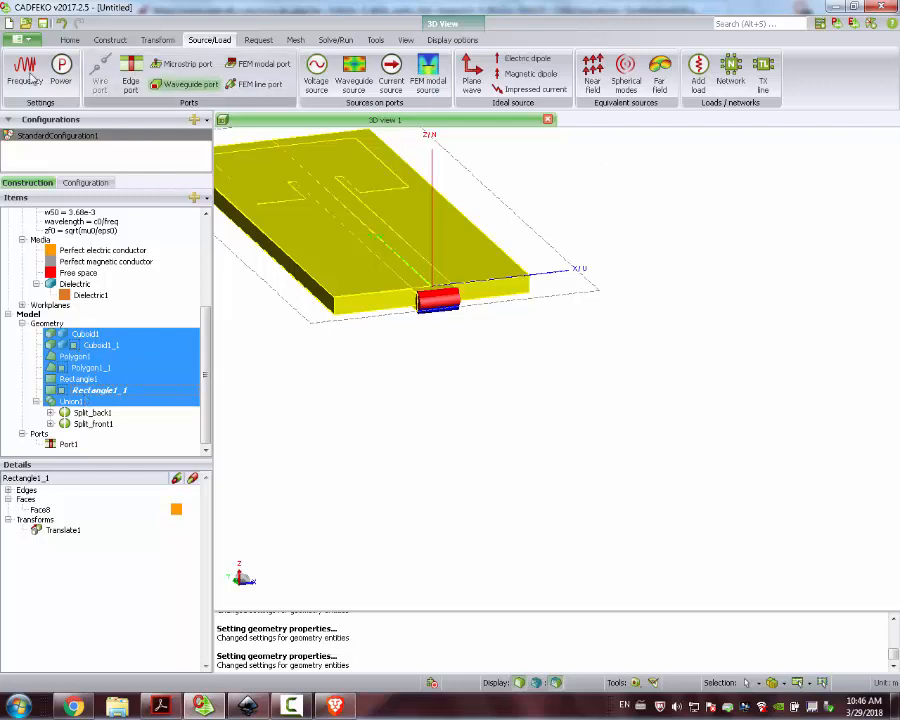
pyautogui.click(106, 40)
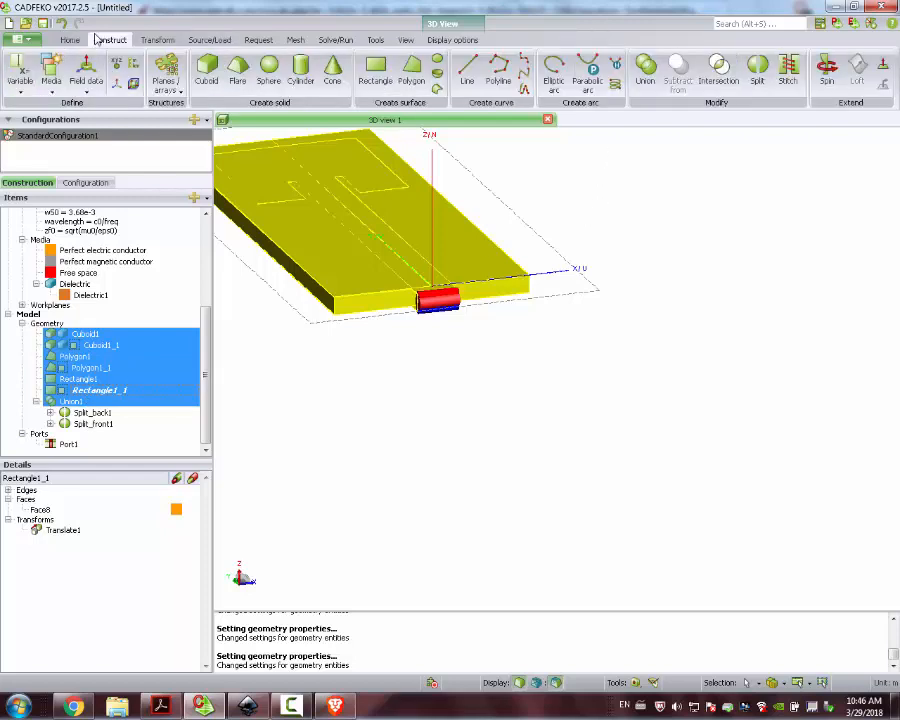
pyautogui.click(645, 70)
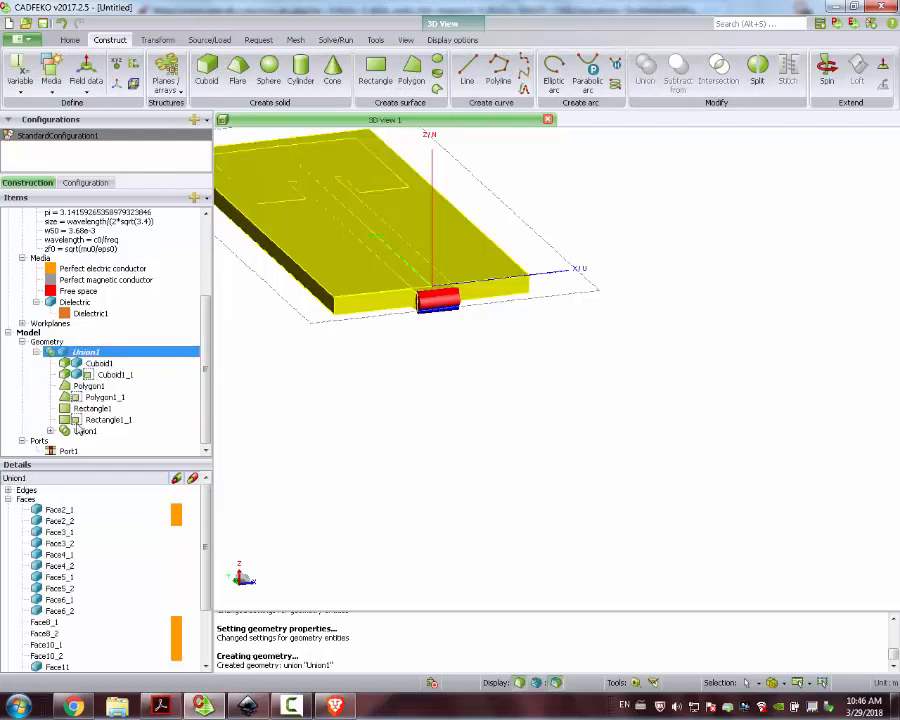
# Step: Inspect the combined part's component tree and examine the patch, feed line and port from the front and above
pyautogui.click(44, 431)
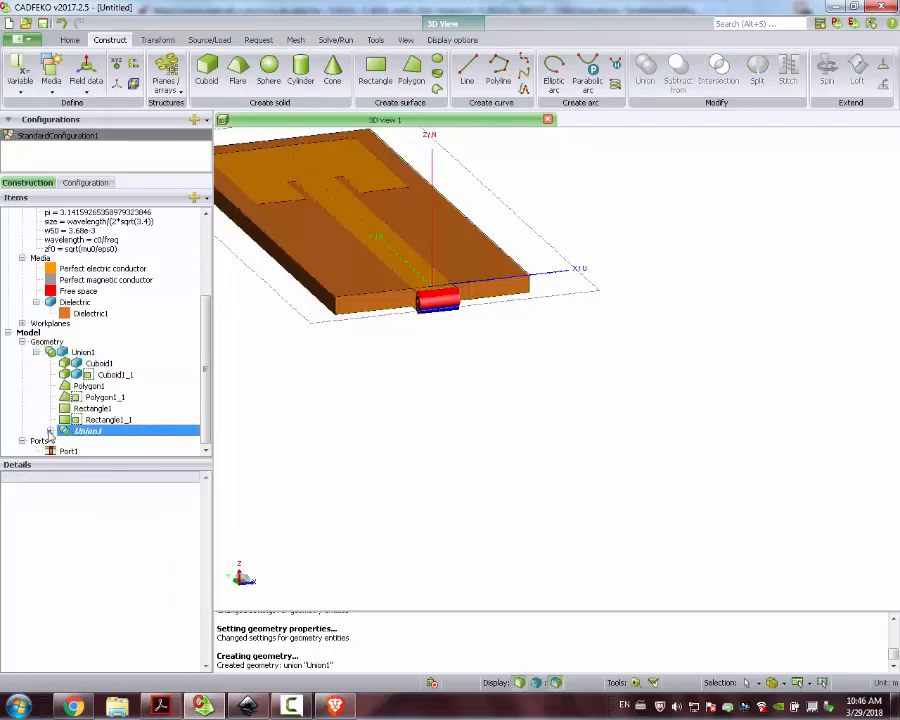
pyautogui.click(50, 431)
pyautogui.click(50, 430)
pyautogui.click(37, 353)
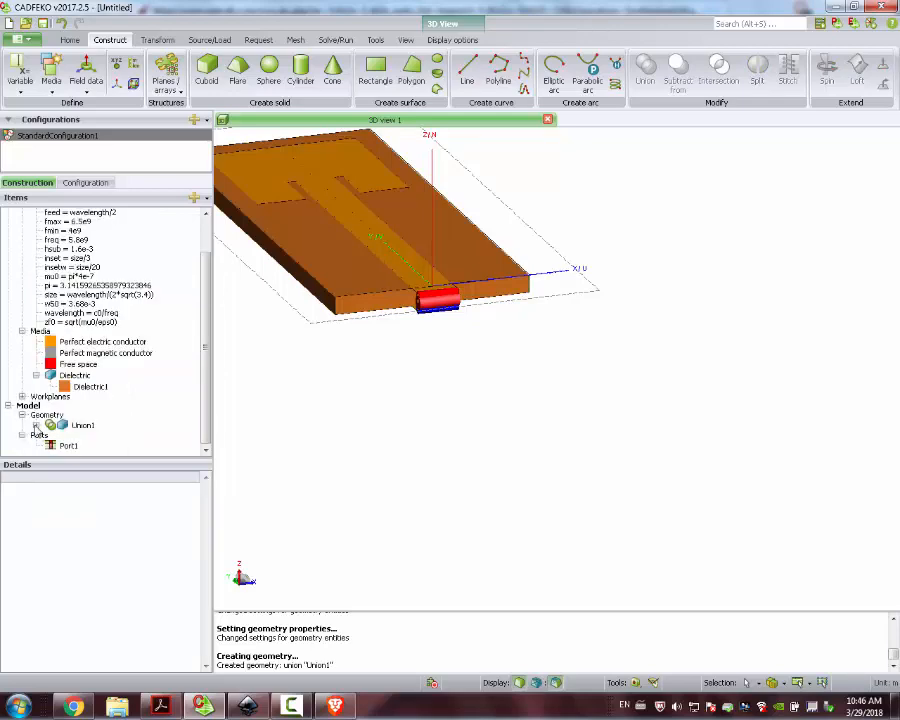
pyautogui.click(36, 425)
pyautogui.moveTo(508, 340); pyautogui.dragTo(405, 306)
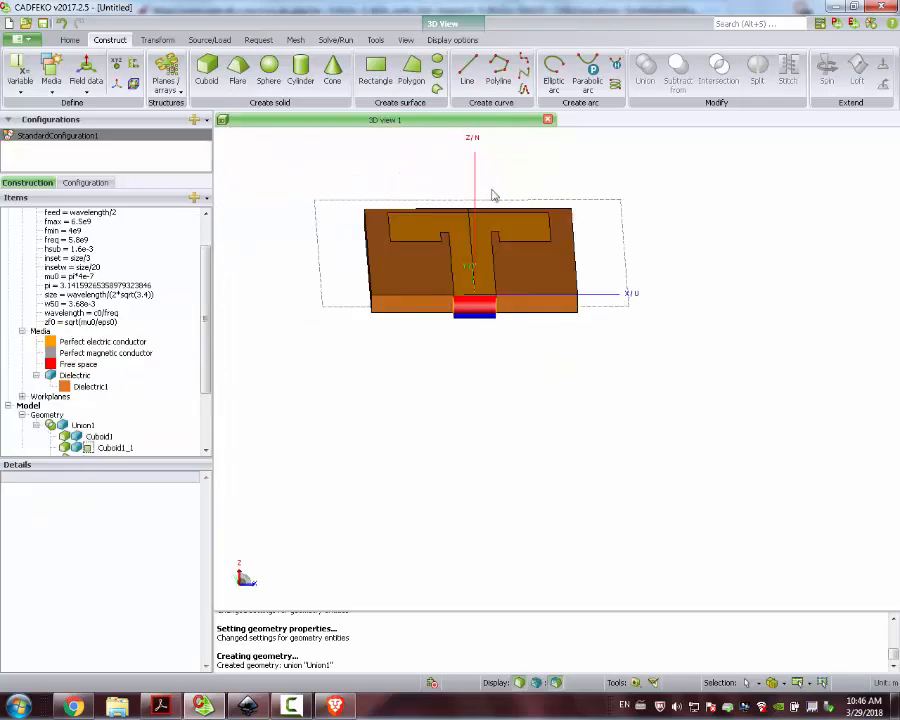
pyautogui.scroll(-3, 494, 190)
pyautogui.scroll(4, 489, 162)
pyautogui.moveTo(442, 249); pyautogui.dragTo(452, 569)
pyautogui.scroll(-4, 572, 144)
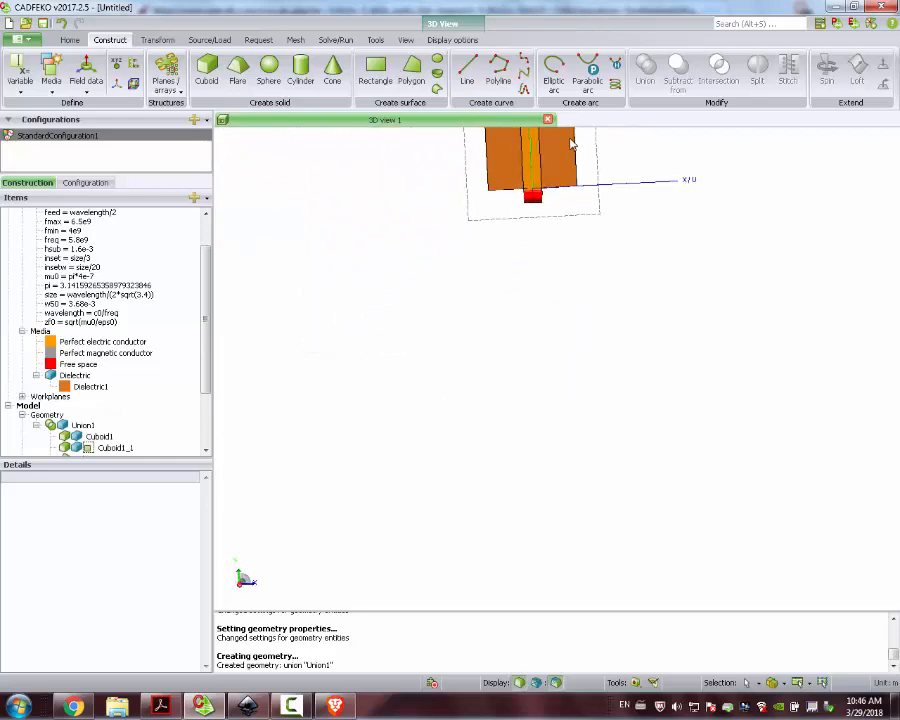
pyautogui.scroll(1, 572, 144)
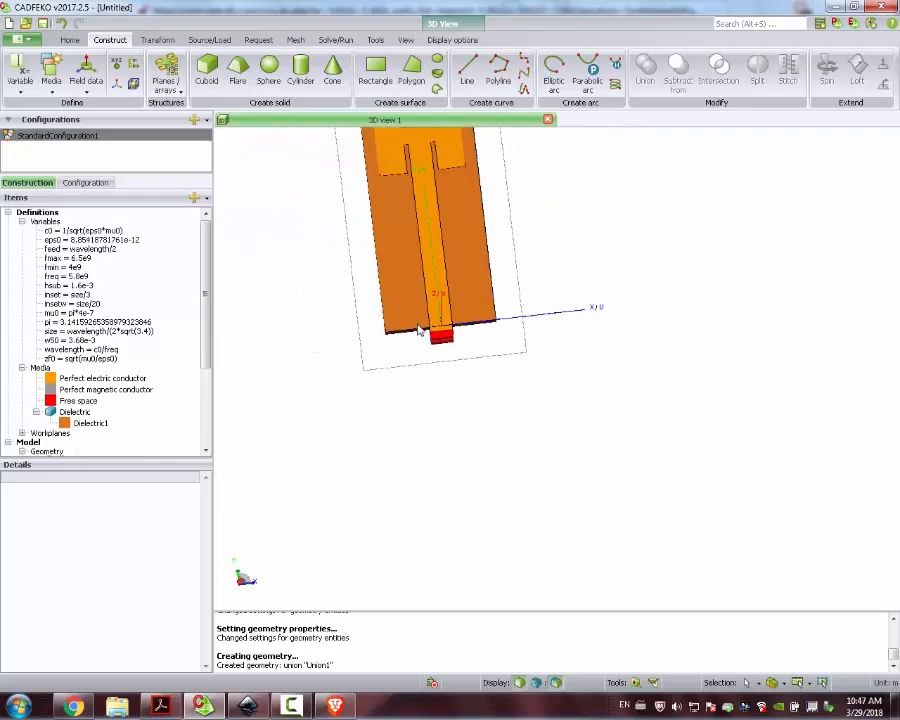
pyautogui.scroll(-1, 418, 328)
pyautogui.click(222, 41)
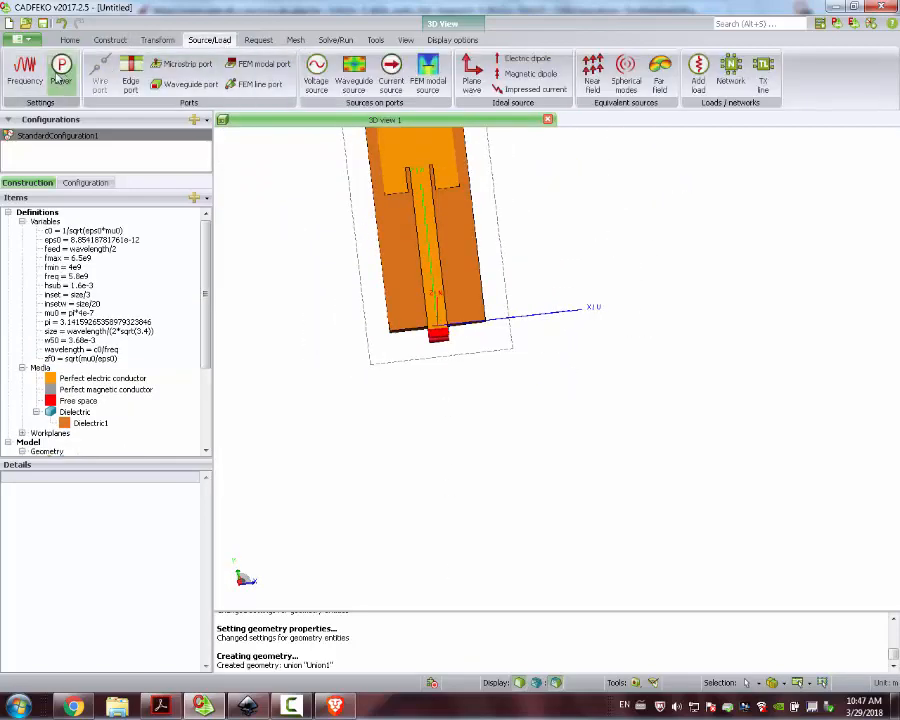
# Step: Set the solution frequency to linearly spaced discrete points from fmin to fmax with 21 frequencies
pyautogui.click(24, 70)
pyautogui.click(84, 198)
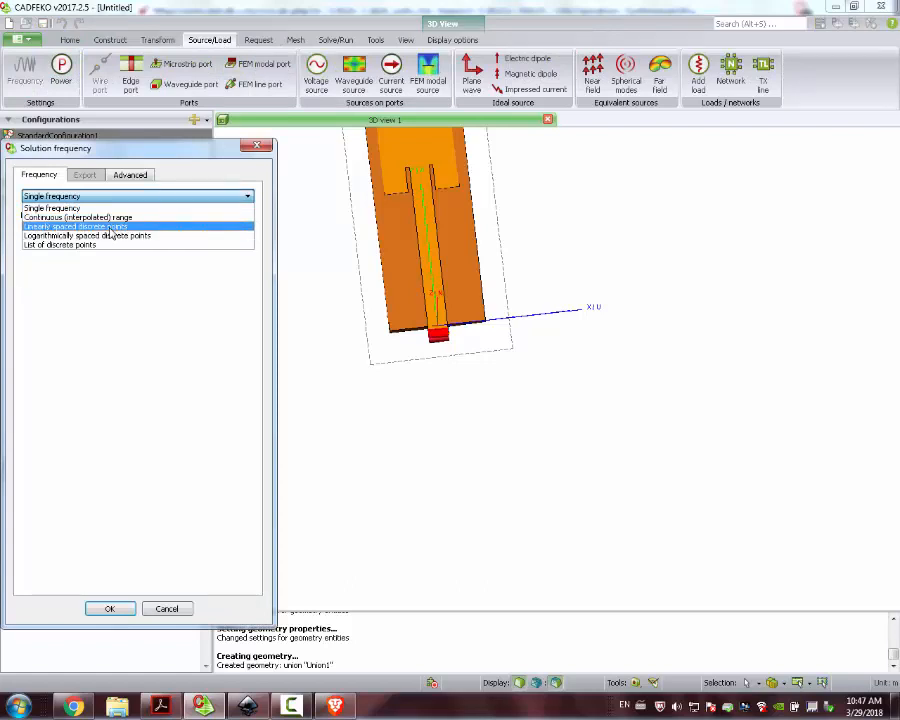
pyautogui.click(110, 226)
pyautogui.click(137, 217)
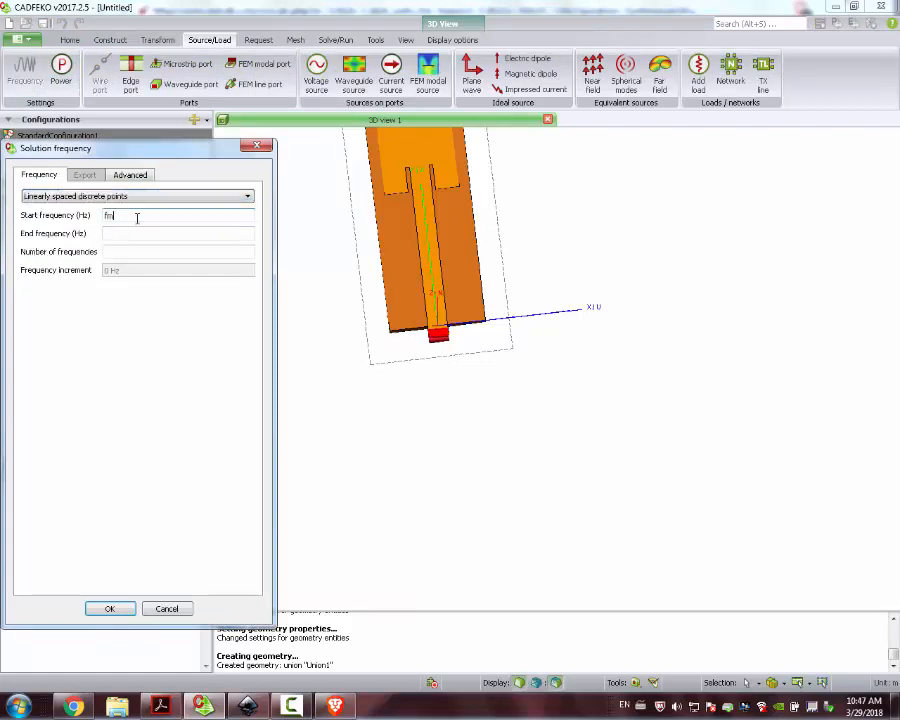
pyautogui.write('fmin')
pyautogui.press('Tab')
pyautogui.write('fm')
pyautogui.press('Tab')
pyautogui.write('11')
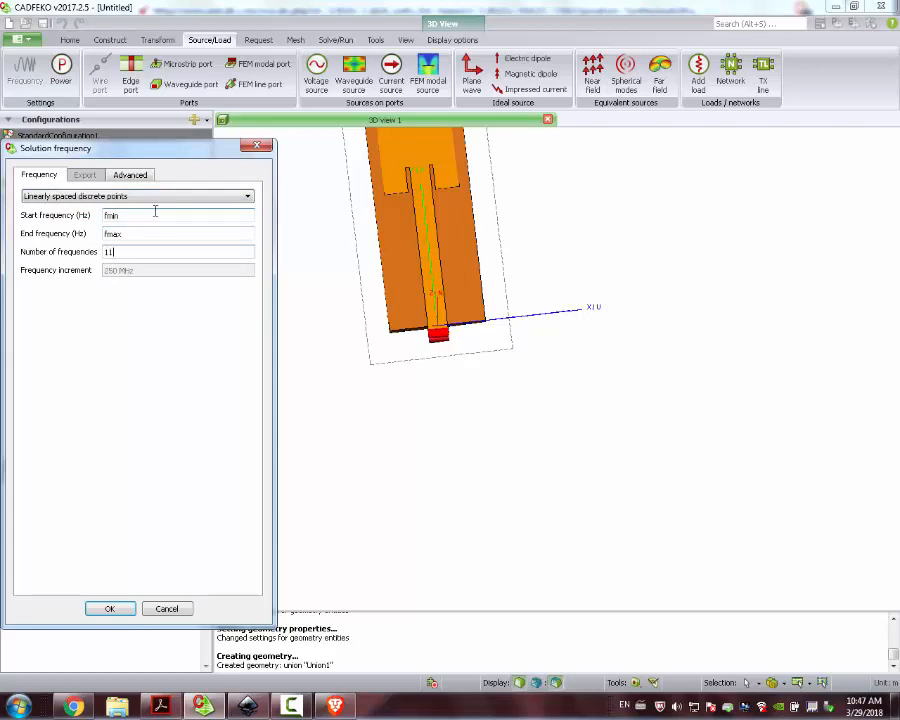
pyautogui.doubleClick(141, 252)
pyautogui.write('21')
pyautogui.click(116, 610)
# Step: Mesh the whole antenna model with the Standard mesh size
pyautogui.moveTo(335, 385); pyautogui.dragTo(292, 320)
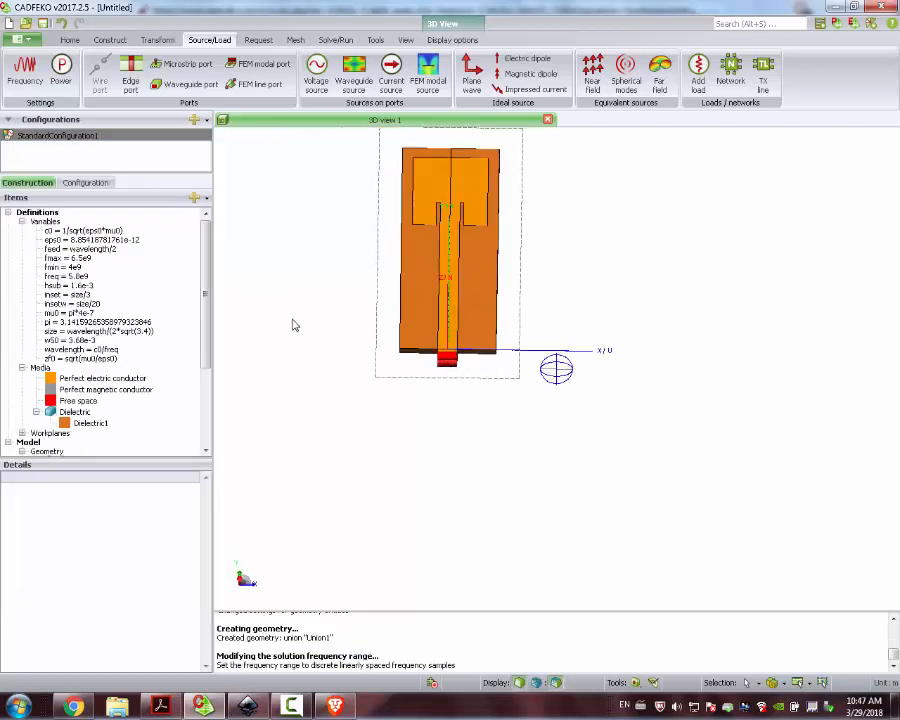
pyautogui.click(262, 40)
pyautogui.click(292, 40)
pyautogui.click(19, 75)
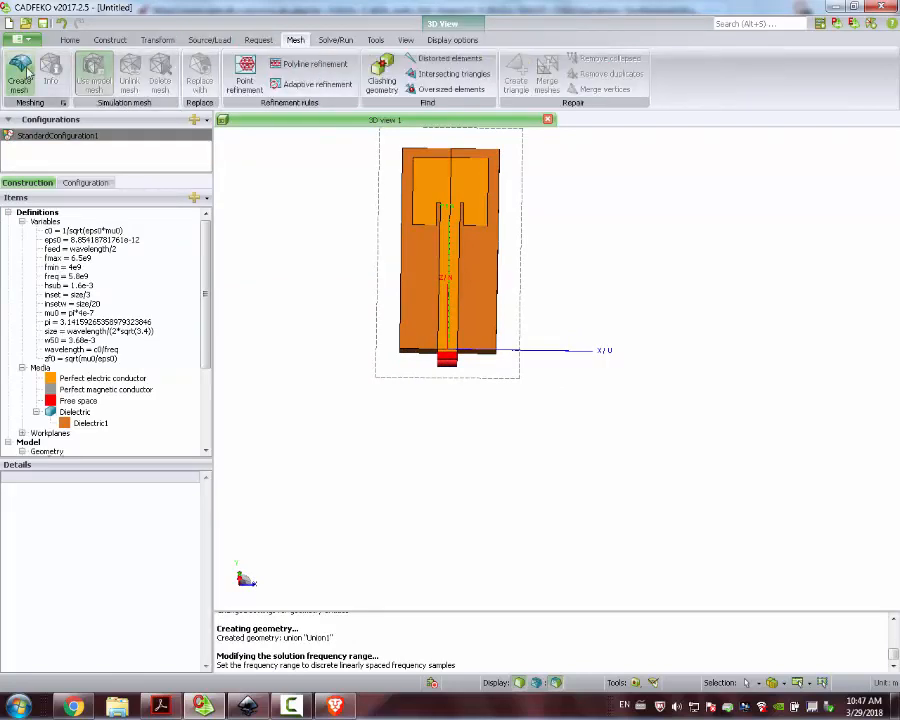
pyautogui.click(50, 518)
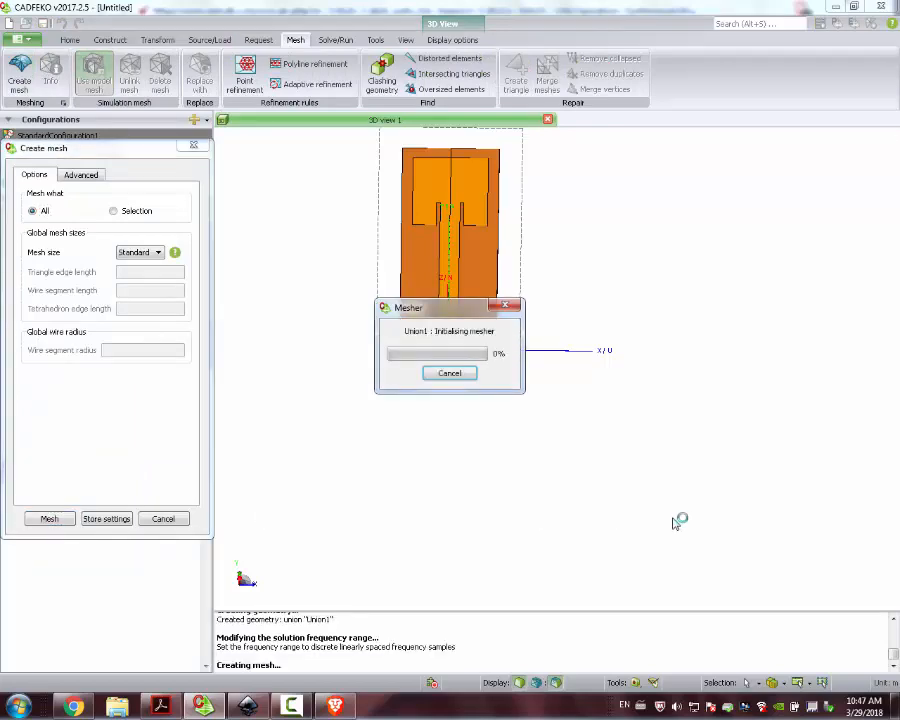
pyautogui.moveTo(584, 502); pyautogui.dragTo(532, 455)
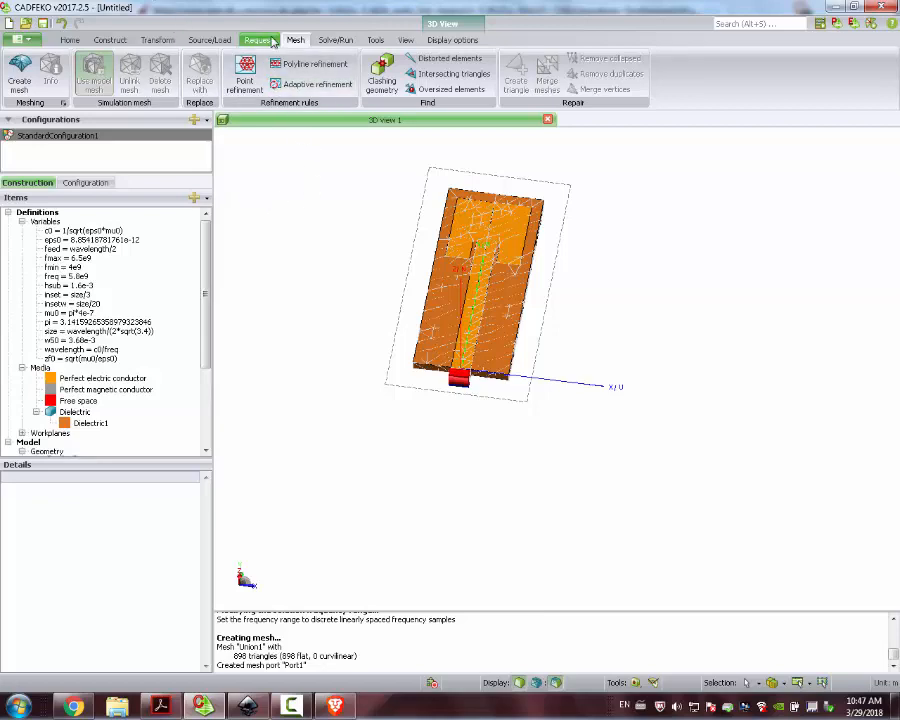
# Step: Run the CEM validation on the meshed model and review the test statuses
pyautogui.moveTo(397, 332)
pyautogui.mouseDown()
pyautogui.moveTo(340, 100)
pyautogui.moveTo(456, 424)
pyautogui.moveTo(380, 225)
pyautogui.mouseUp()
pyautogui.click(336, 42)
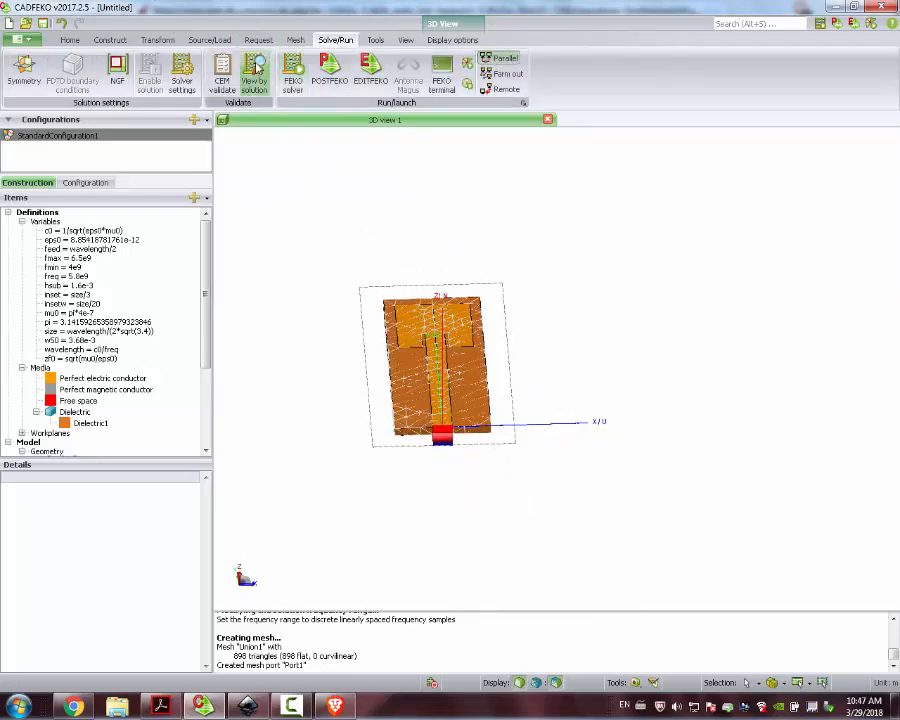
pyautogui.click(224, 74)
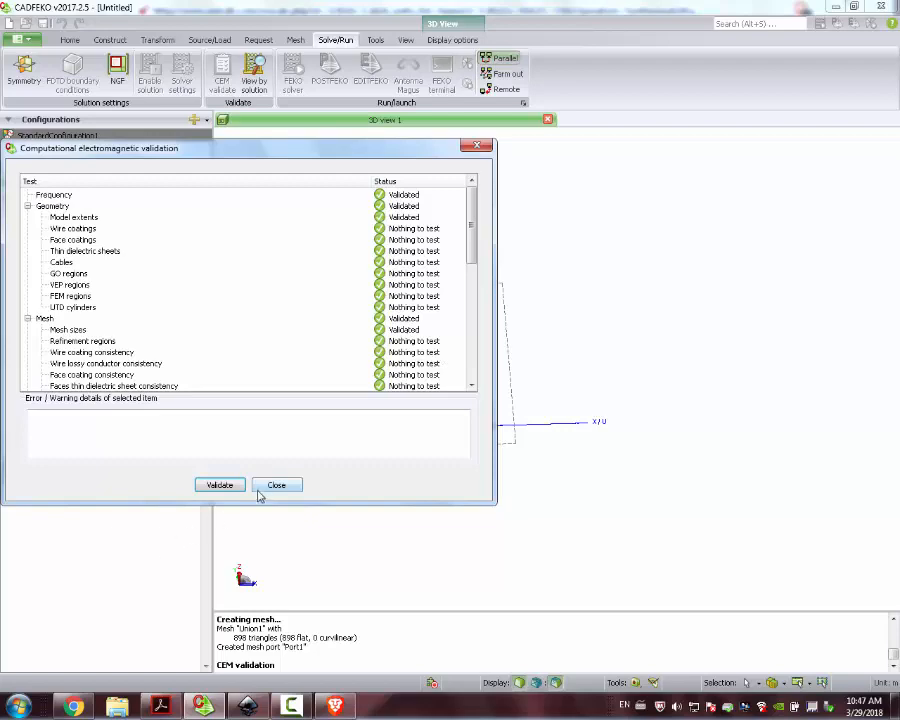
pyautogui.click(262, 488)
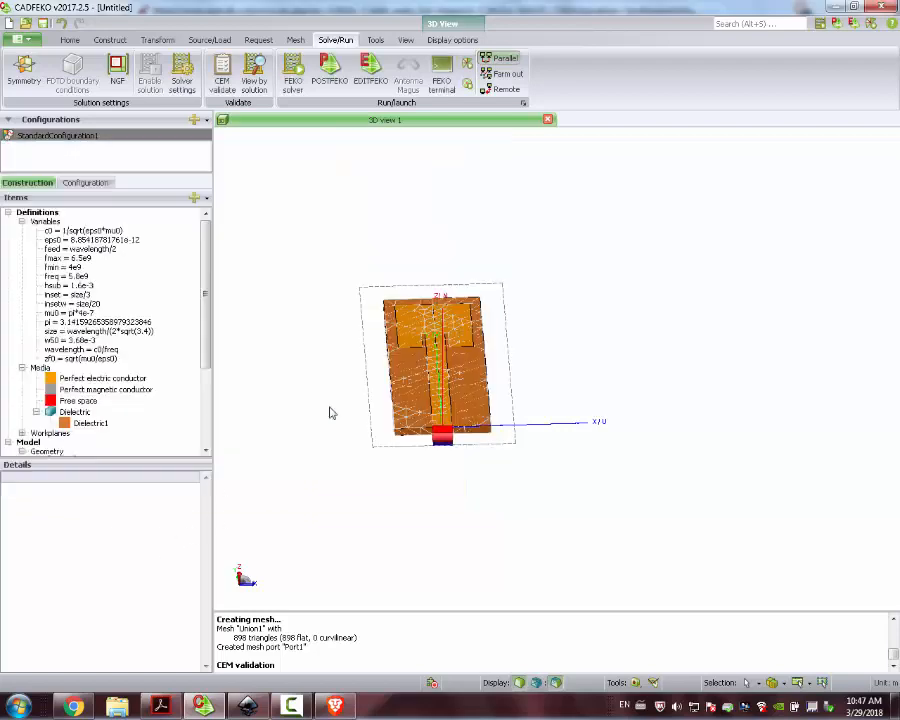
# Step: Add a far-field request with the full 3D pattern, theta 0 to 180 and phi 0 to 360 degrees in 5-degree increments
pyautogui.click(259, 40)
pyautogui.click(230, 78)
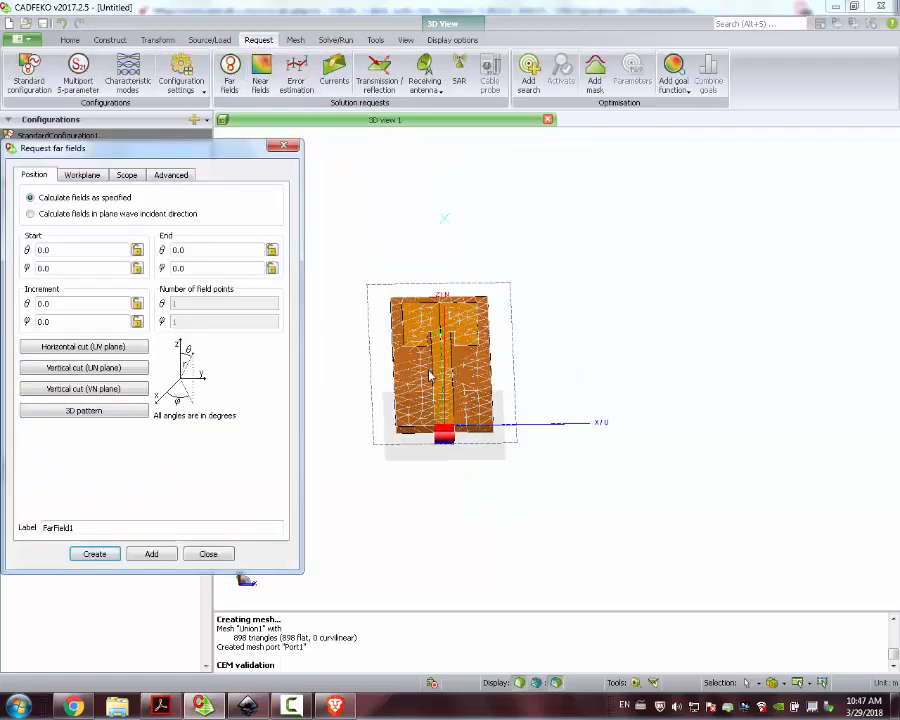
pyautogui.click(131, 412)
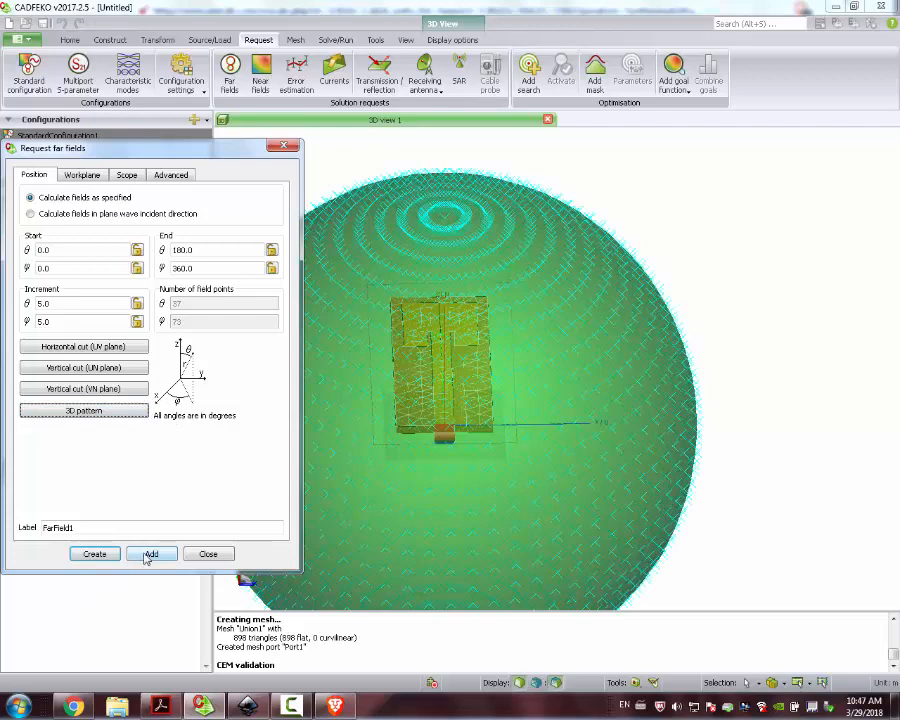
pyautogui.click(94, 554)
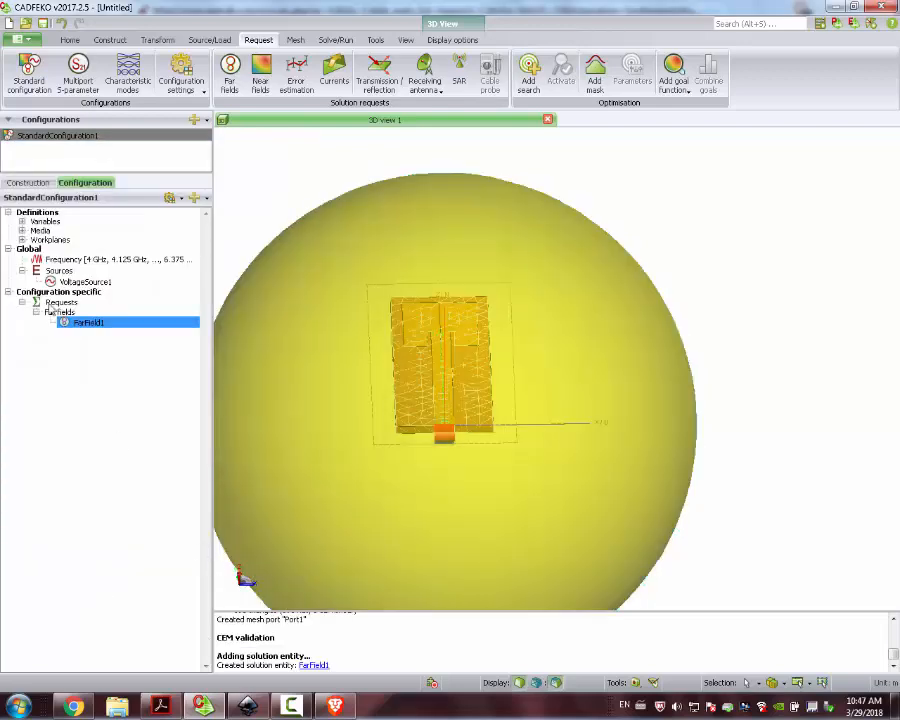
# Step: Add a request for all currents, keeping export to the *.out file
pyautogui.click(334, 72)
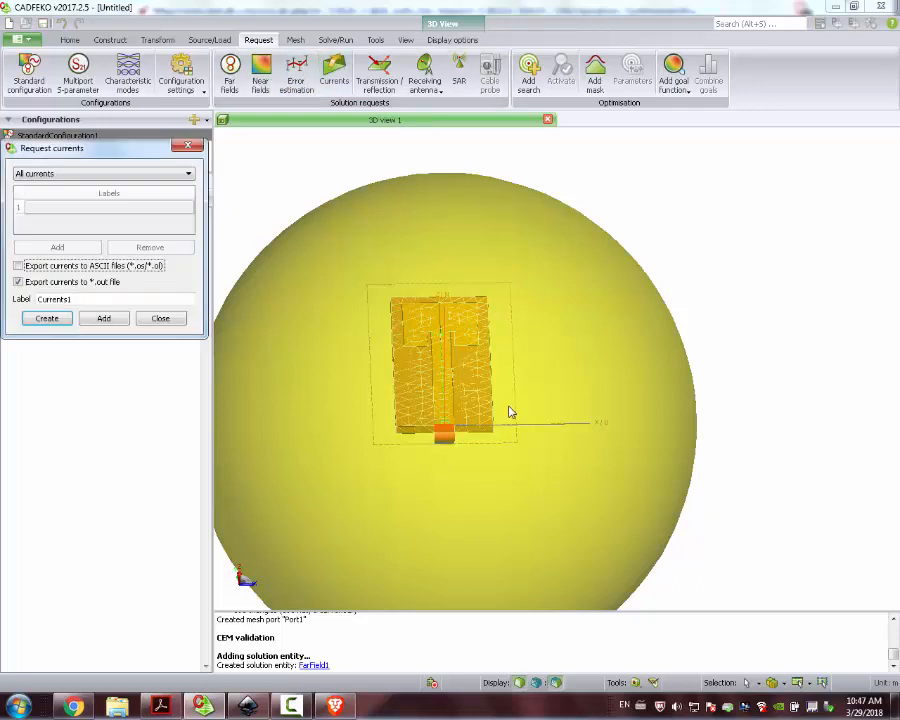
pyautogui.click(47, 318)
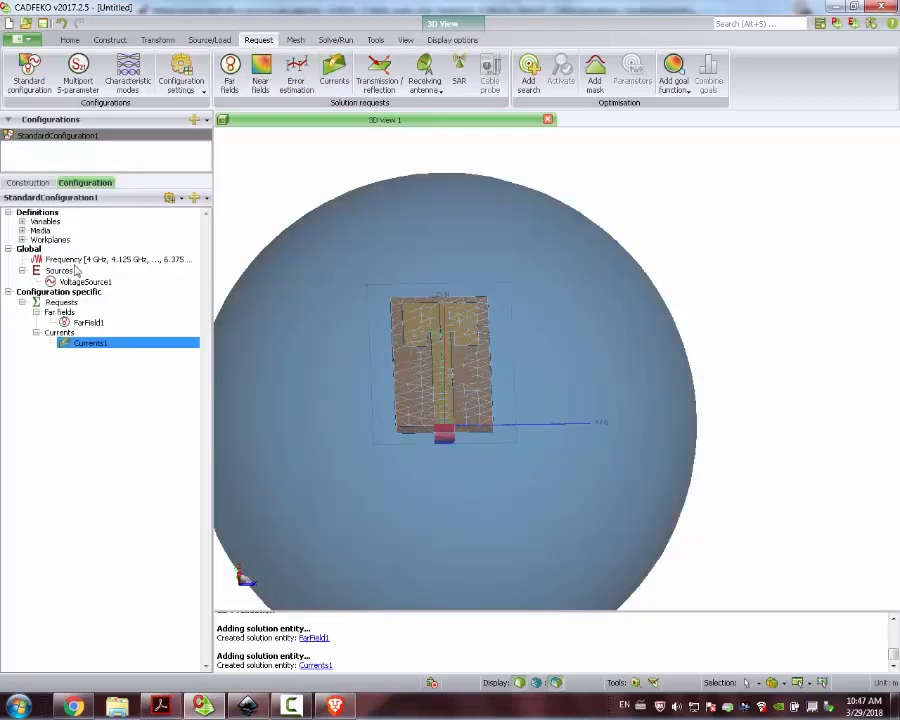
pyautogui.moveTo(318, 375); pyautogui.dragTo(285, 368)
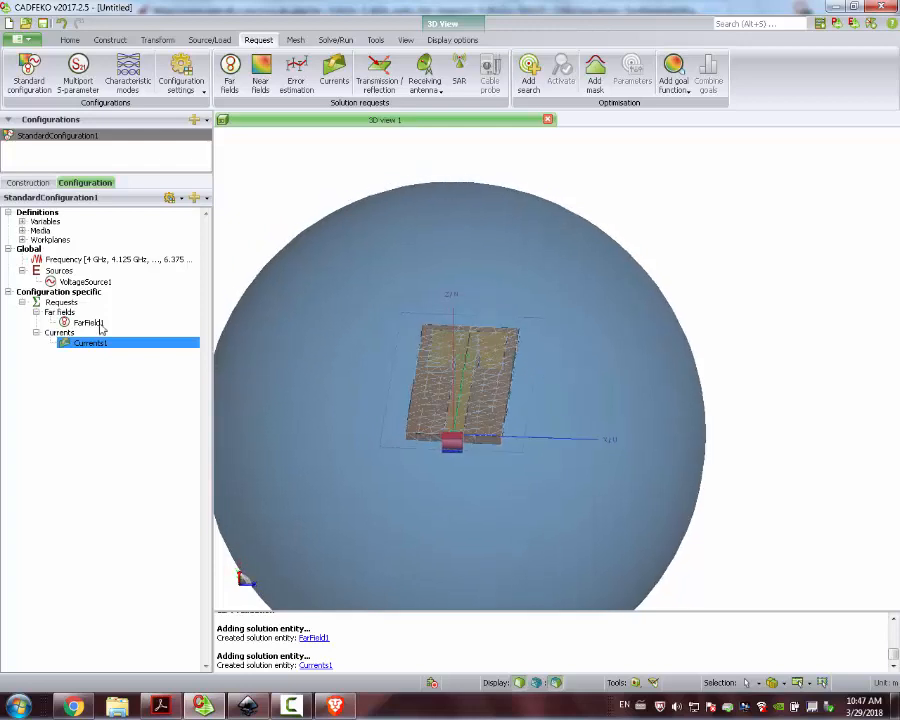
# Step: Hide the FarField1 sphere so that only the meshed antenna is displayed
pyautogui.click(66, 313)
pyautogui.moveTo(329, 342); pyautogui.dragTo(285, 330)
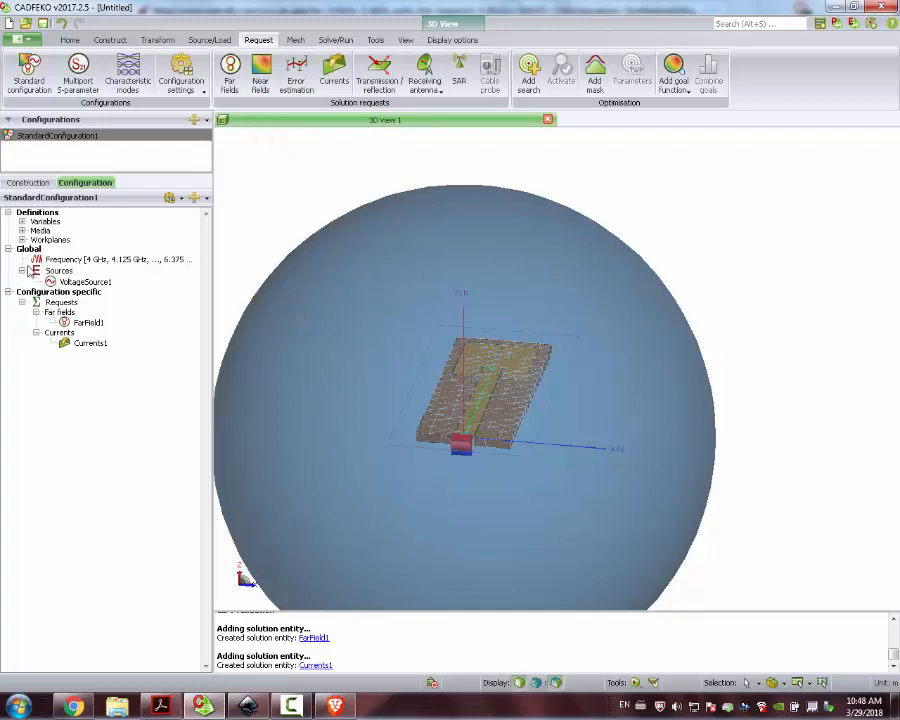
pyautogui.moveTo(307, 251); pyautogui.dragTo(362, 277)
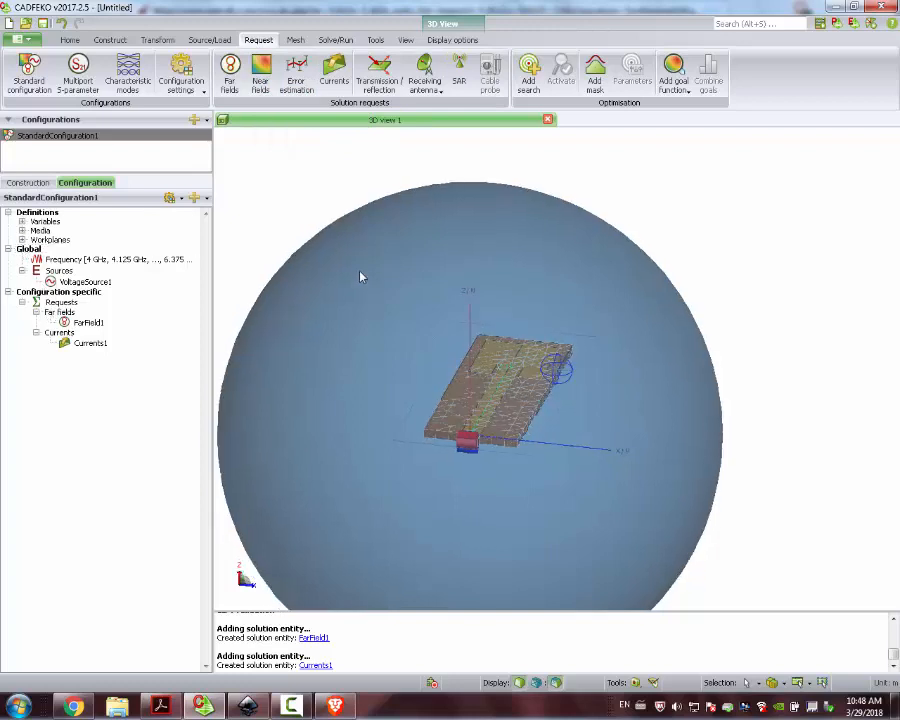
pyautogui.click(82, 323)
pyautogui.rightClick(82, 323)
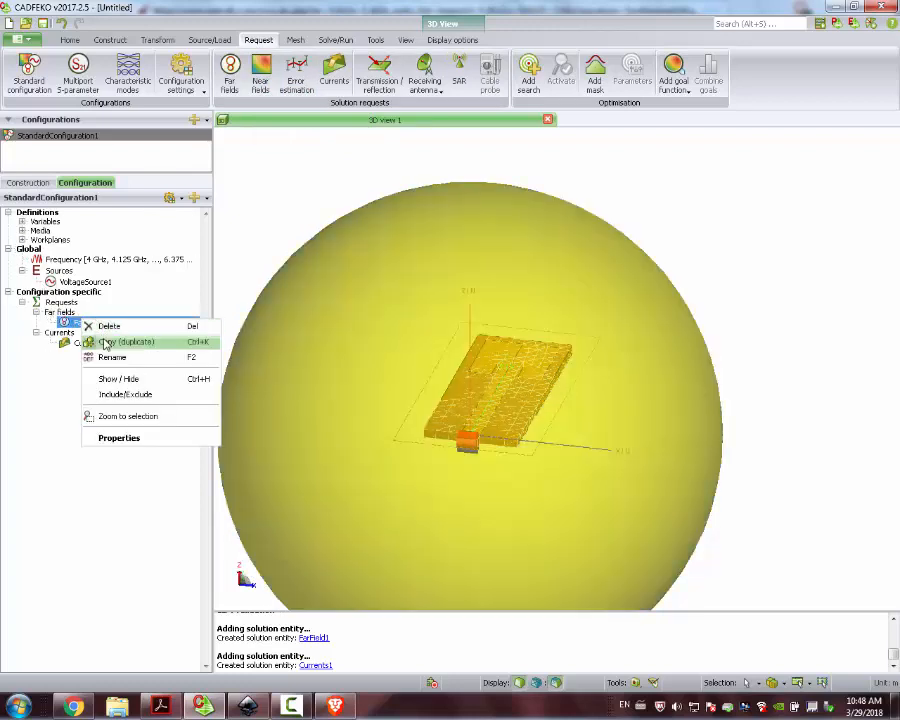
pyautogui.click(119, 379)
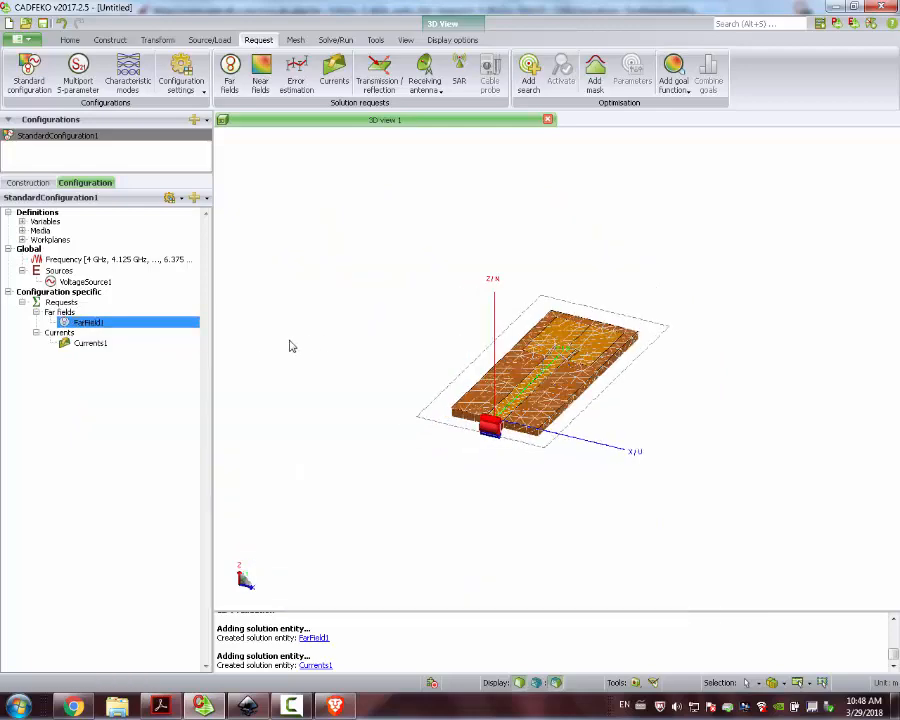
# Step: Run the FEKO solver, saving the model as patch_2, and dismiss the run window when the solution finishes
pyautogui.click(295, 40)
pyautogui.click(334, 40)
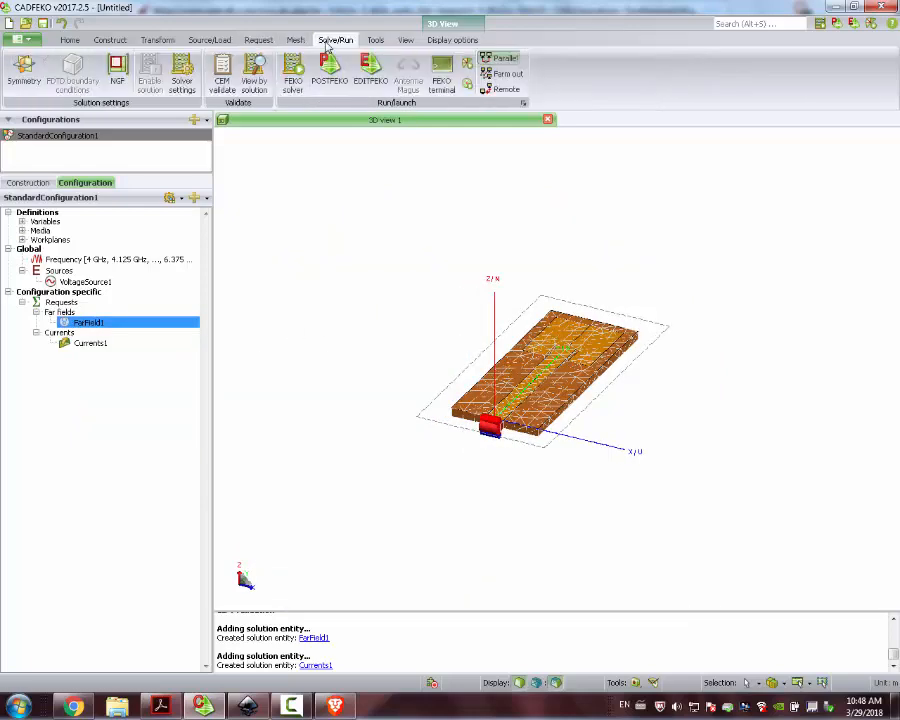
pyautogui.click(293, 72)
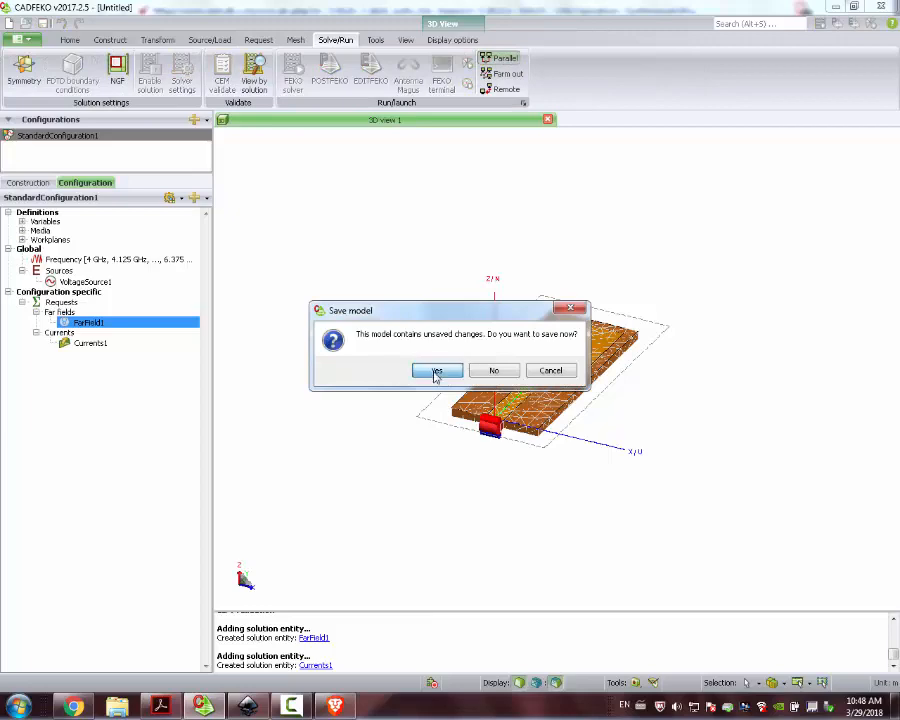
pyautogui.click(436, 370)
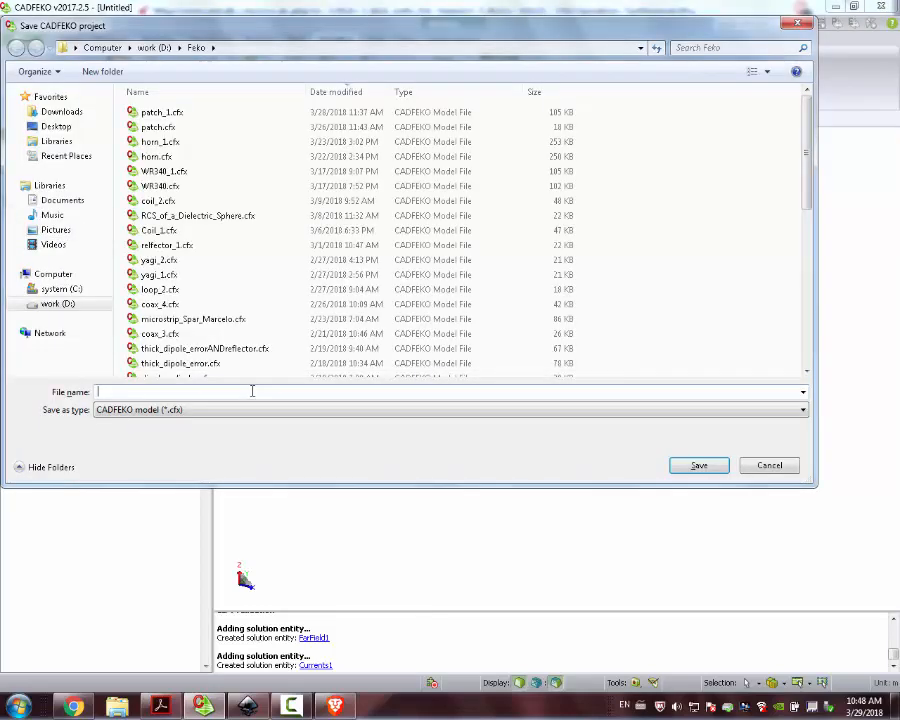
pyautogui.write('patch_2')
pyautogui.press('Return')
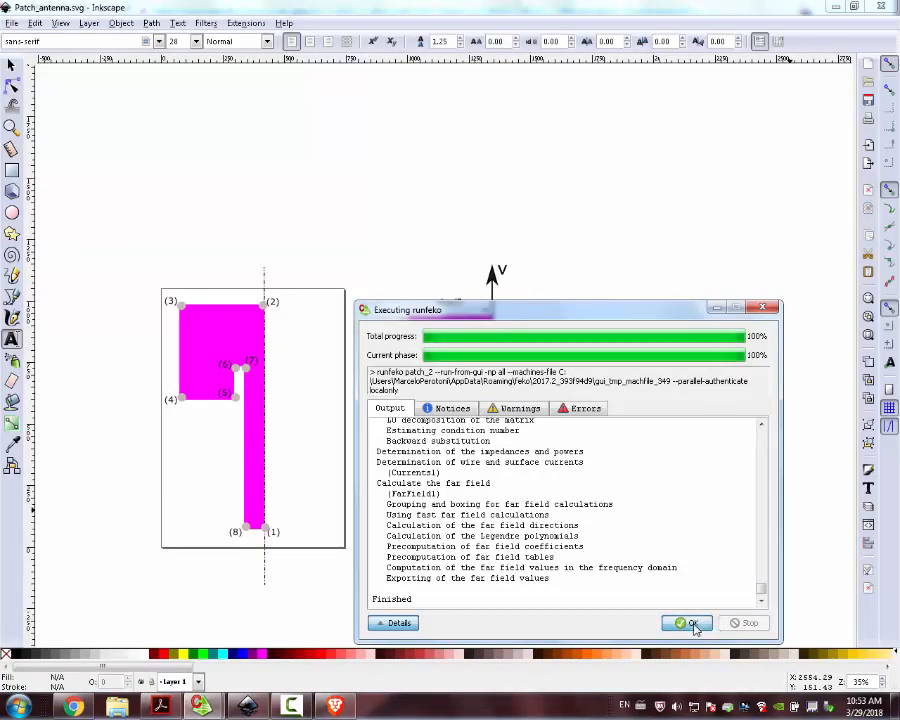
pyautogui.click(690, 623)
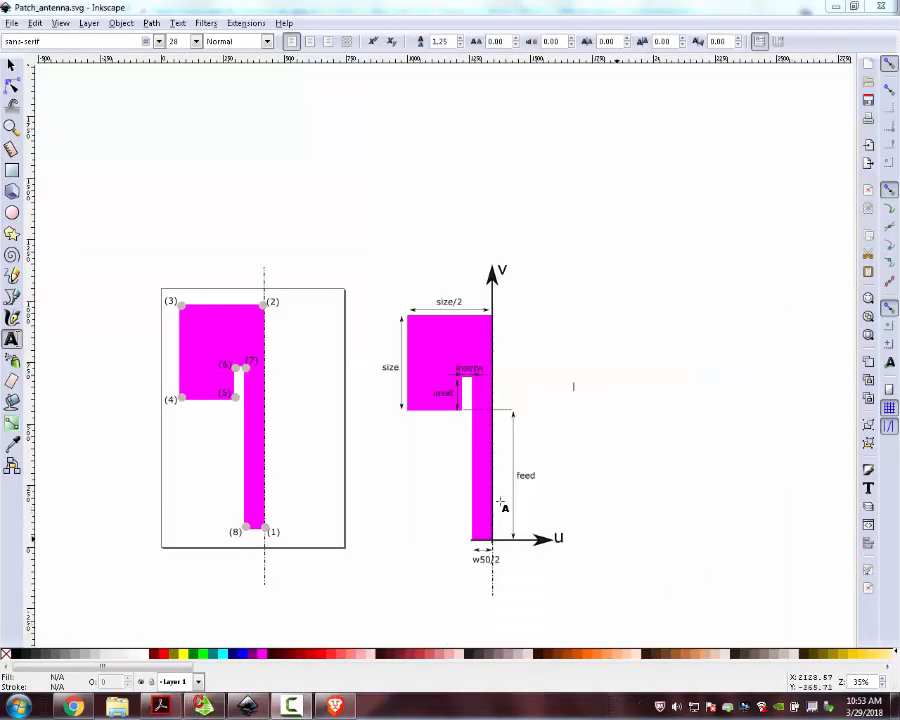
# Step: Switch to POSTFEKO and plot VoltageSource1's reflection coefficient magnitude in dB on a new Cartesian graph
pyautogui.click(247, 706)
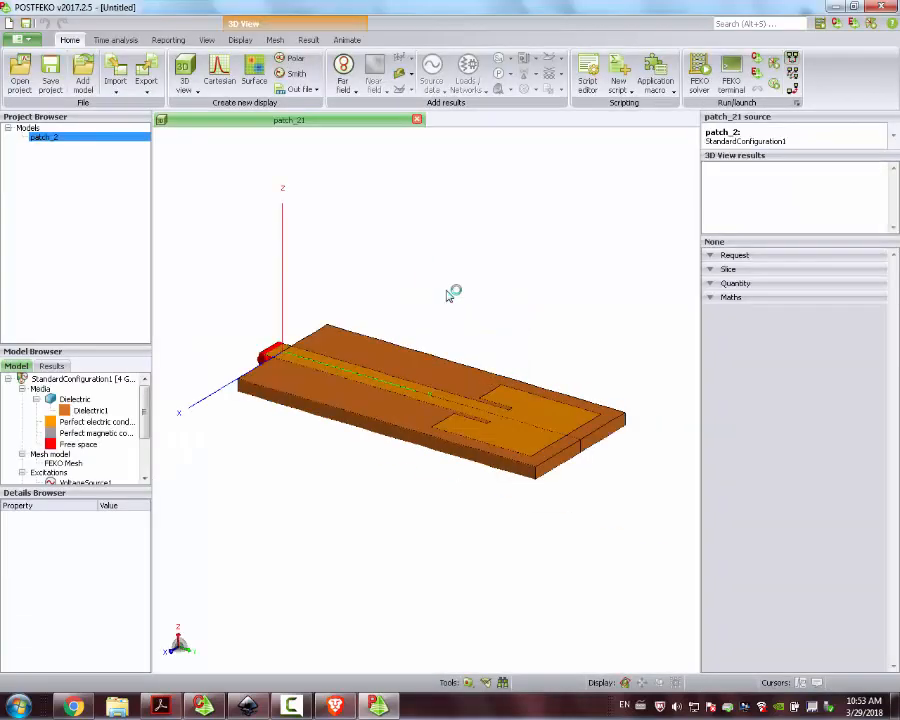
pyautogui.click(222, 72)
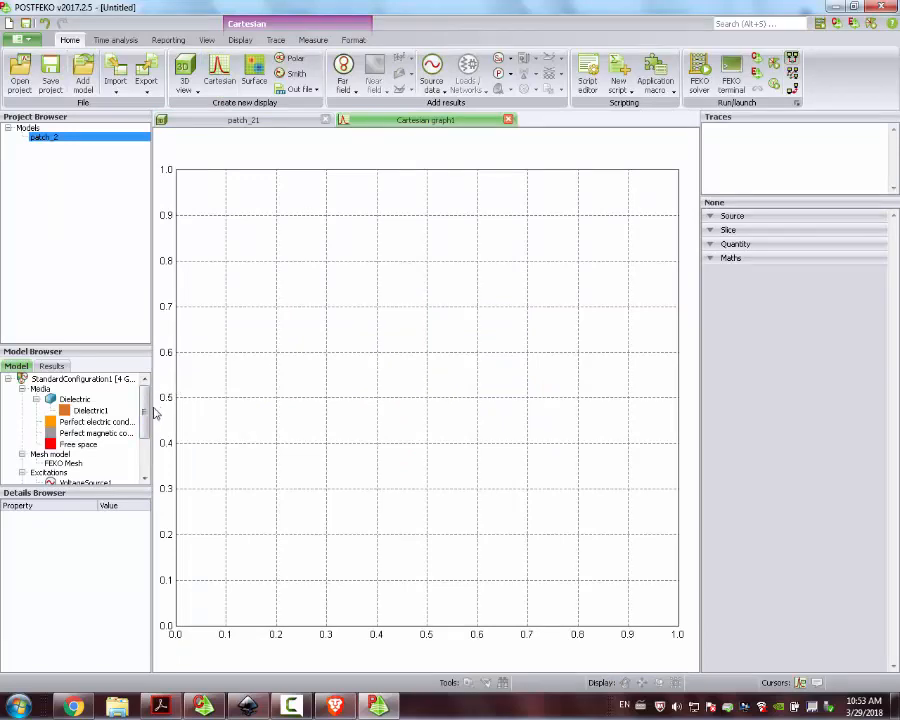
pyautogui.moveTo(152, 415); pyautogui.dragTo(282, 423)
pyautogui.scroll(-2, 130, 420)
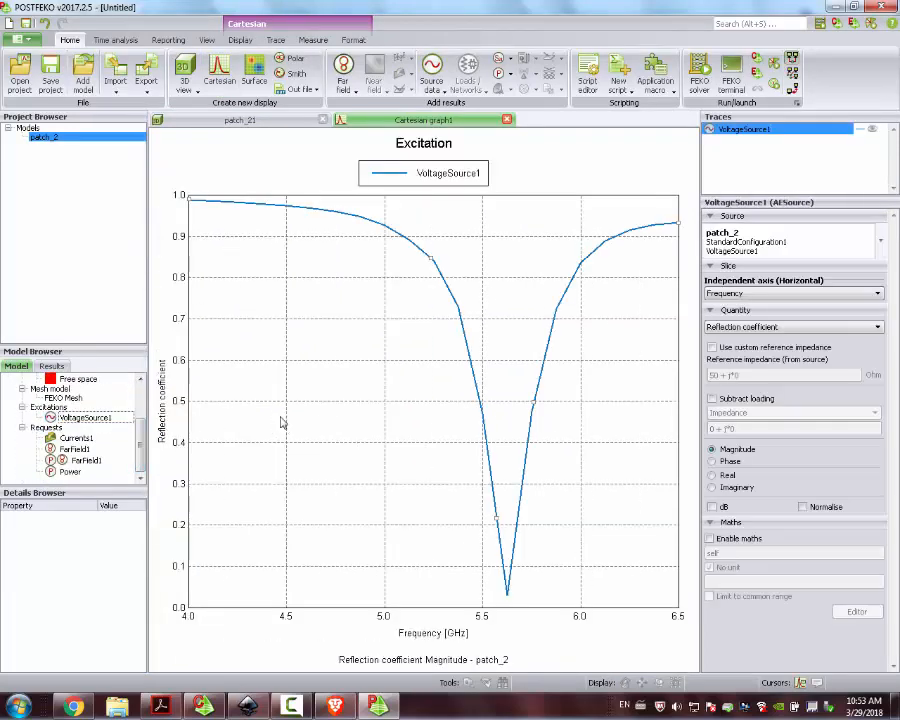
pyautogui.click(712, 507)
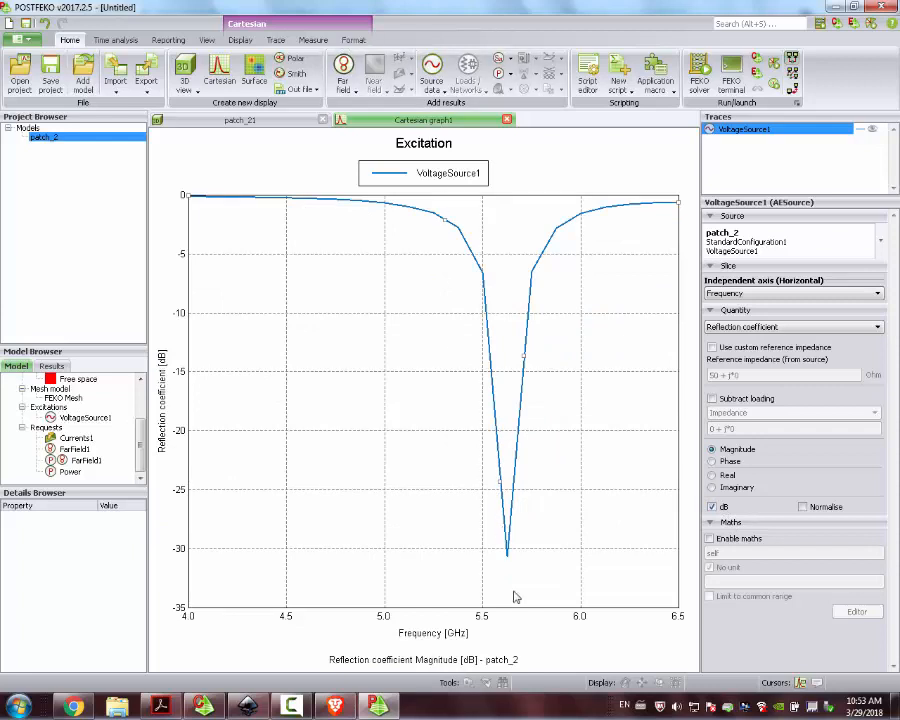
# Step: Show the graph cursors and move the solid one to the resonance dip to read its frequency and reflection coefficient
pyautogui.click(313, 40)
pyautogui.click(303, 75)
pyautogui.moveTo(538, 454); pyautogui.dragTo(597, 461)
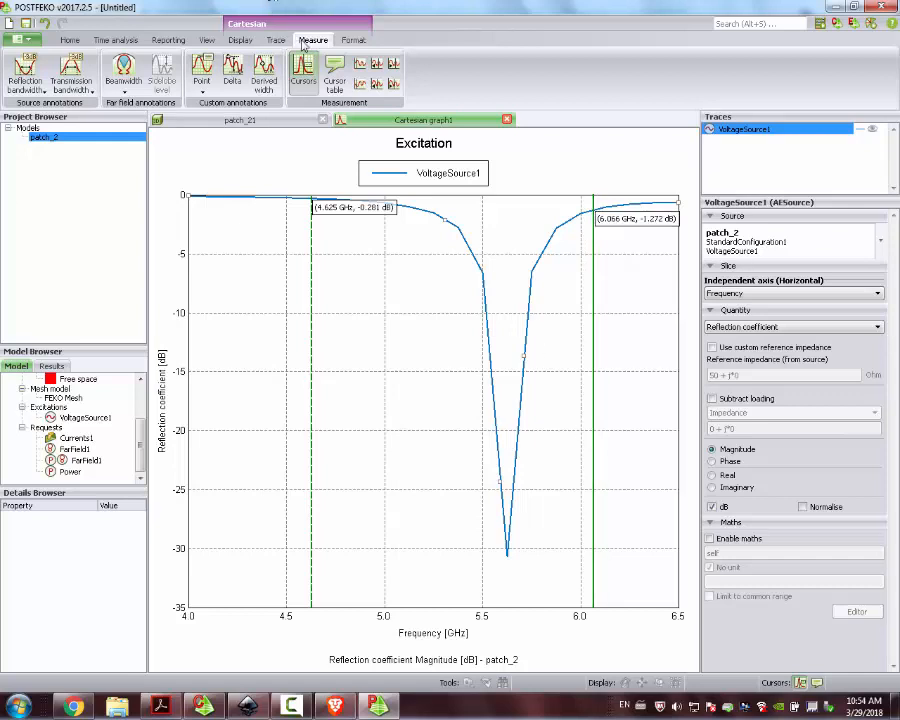
pyautogui.moveTo(595, 325); pyautogui.dragTo(510, 318)
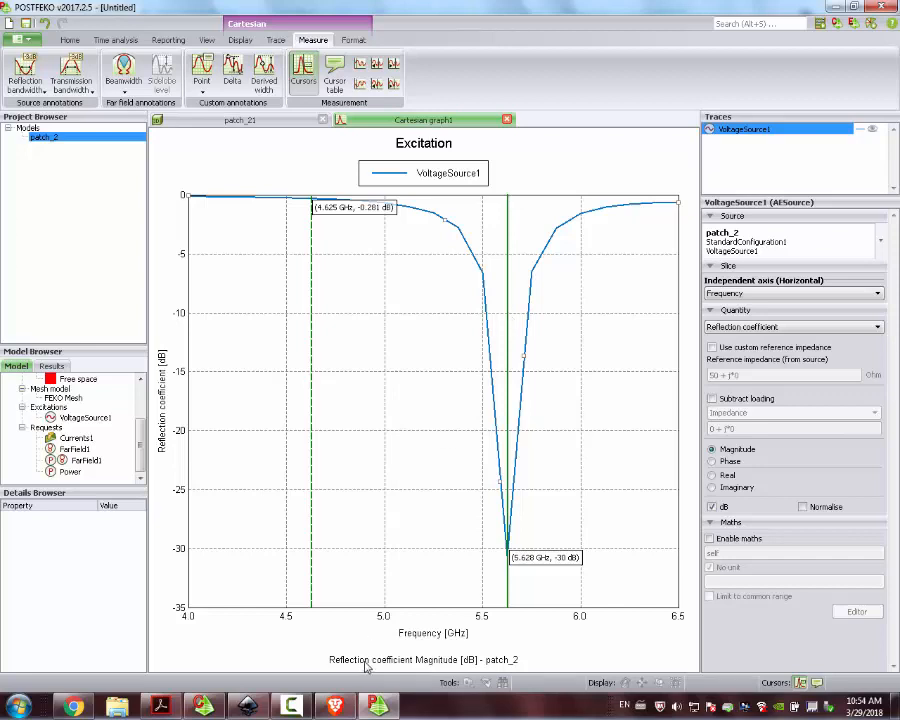
# Step: Switch to Inkscape to review the patch dimension drawing, and return to the reflection coefficient graph in POSTFEKO
pyautogui.click(290, 706)
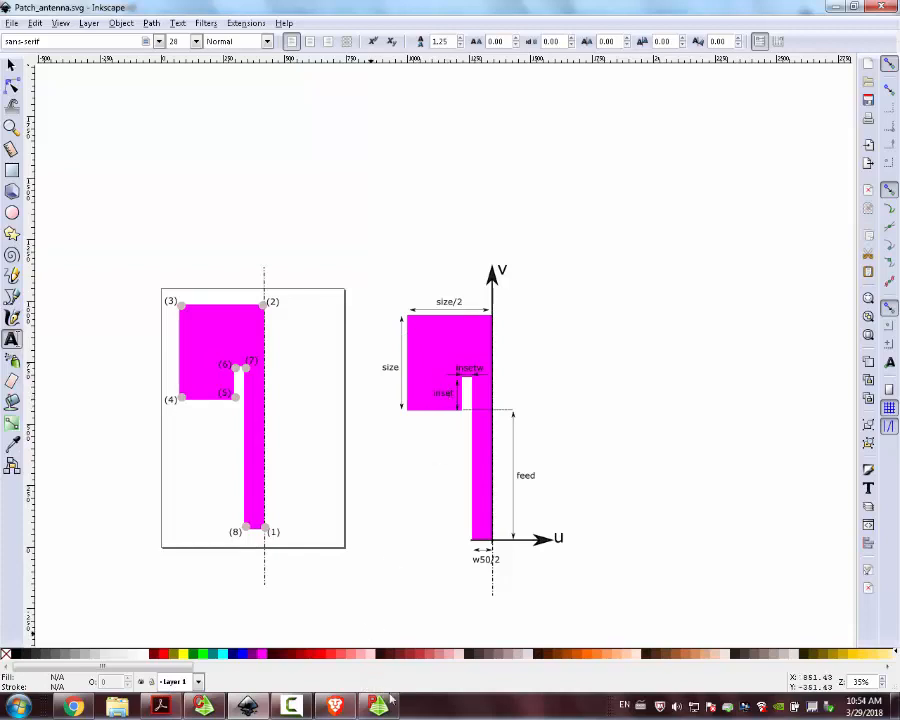
pyautogui.moveTo(378, 706)
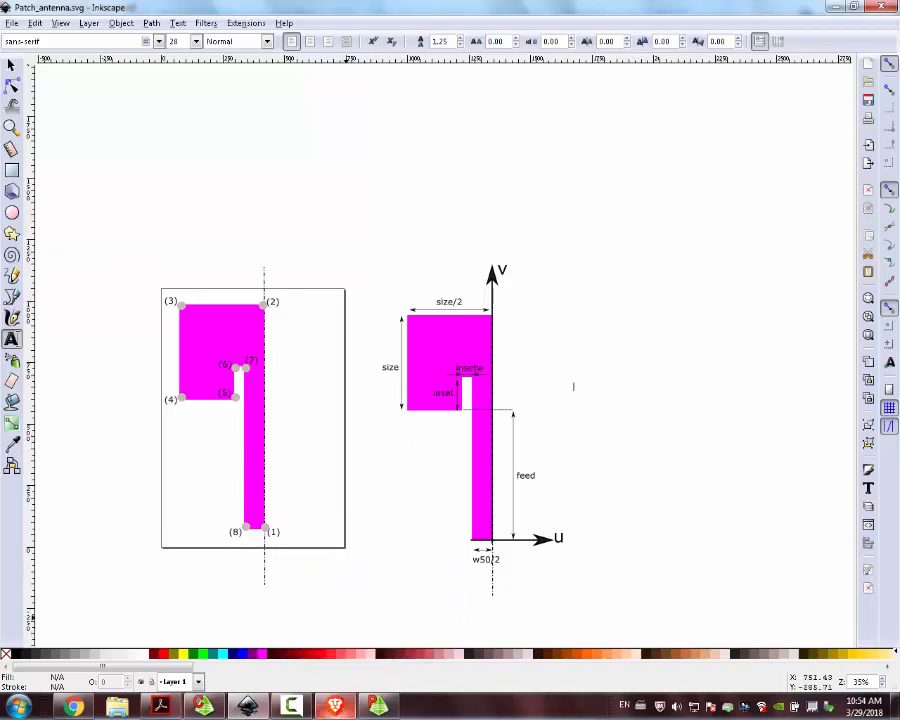
pyautogui.click(380, 708)
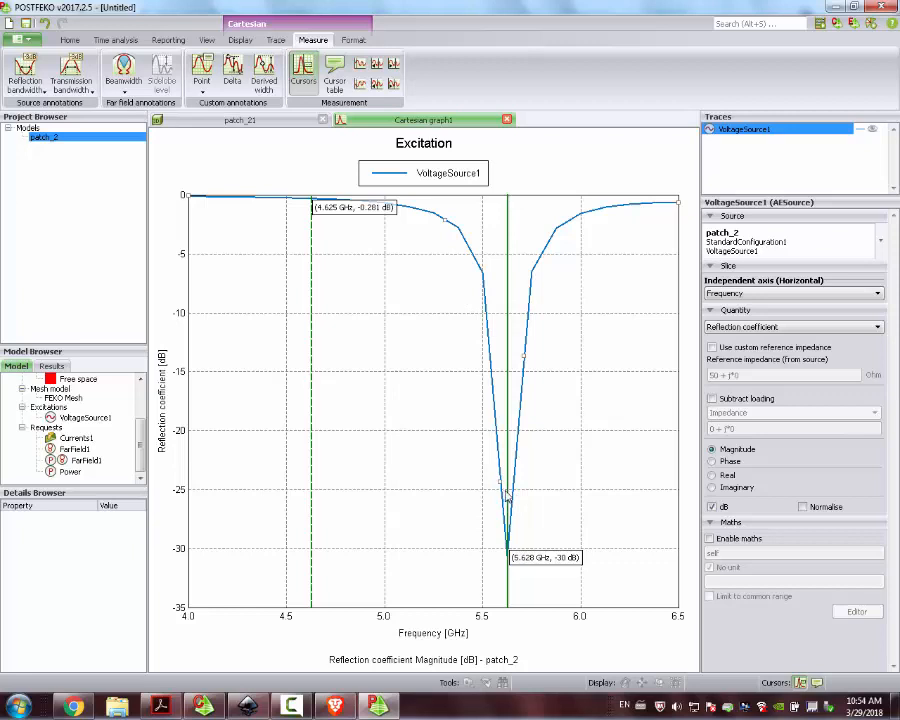
pyautogui.click(69, 40)
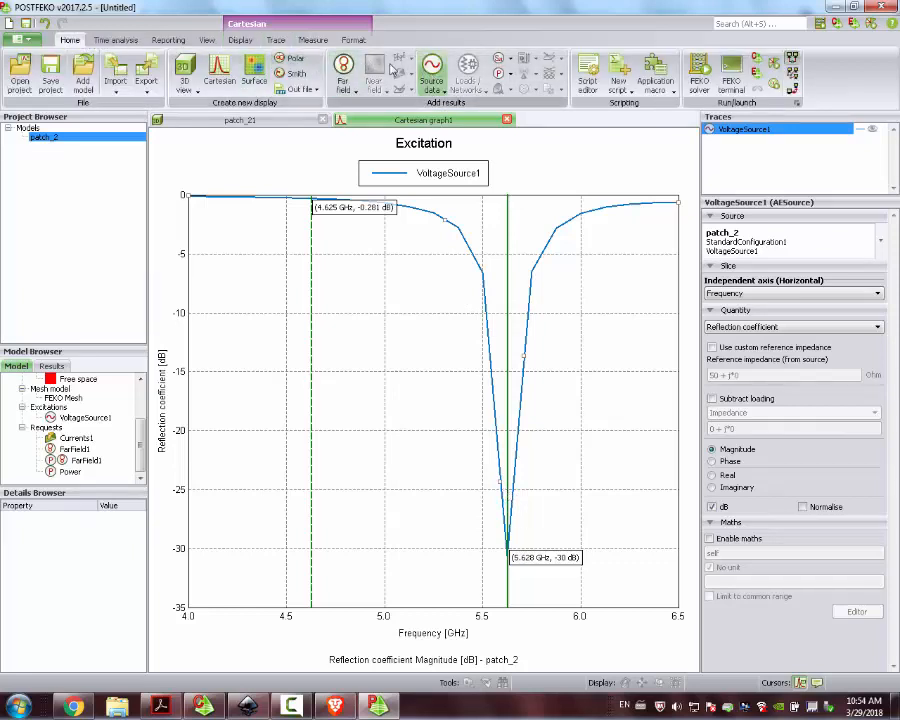
# Step: Create a Smith chart and plot VoltageSource1's reflection coefficient on it
pyautogui.click(292, 73)
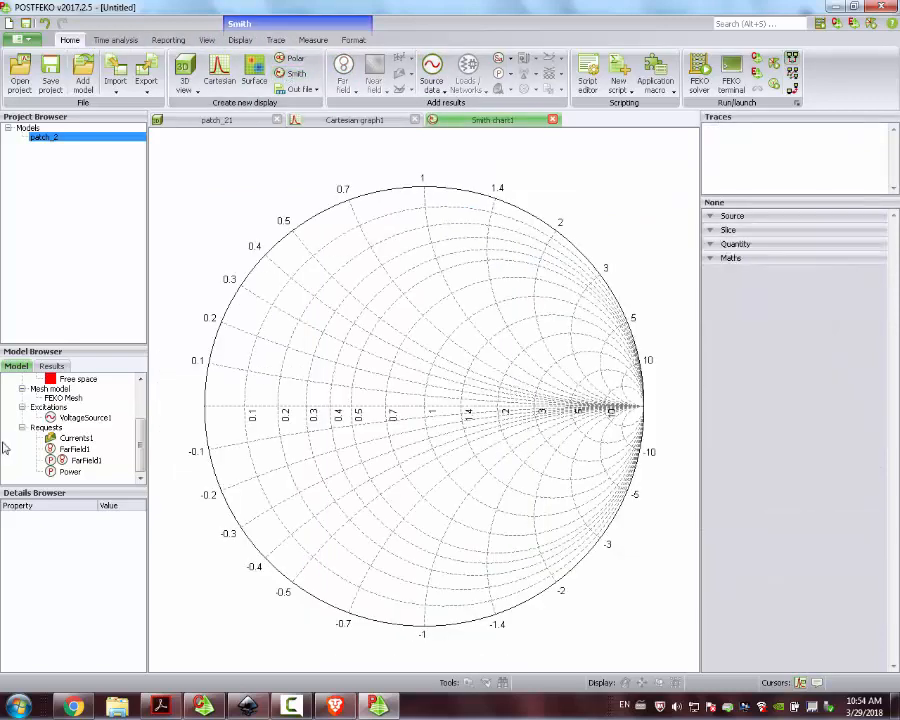
pyautogui.moveTo(88, 417); pyautogui.dragTo(458, 406)
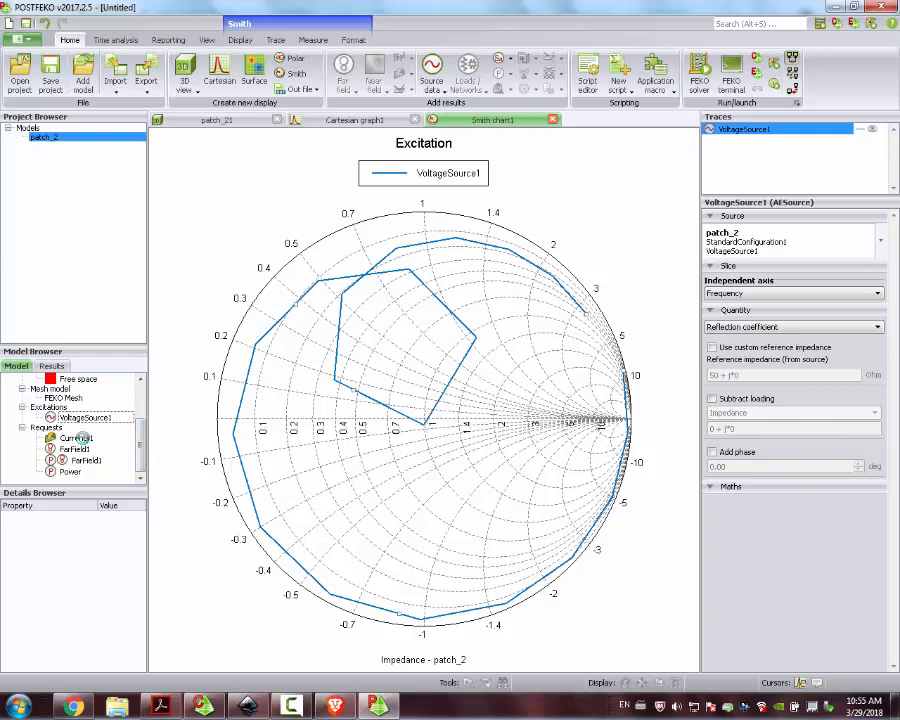
# Step: Display the Currents1 surface currents on the patch_21 3D model and show it from the top
pyautogui.click(79, 437)
pyautogui.click(213, 121)
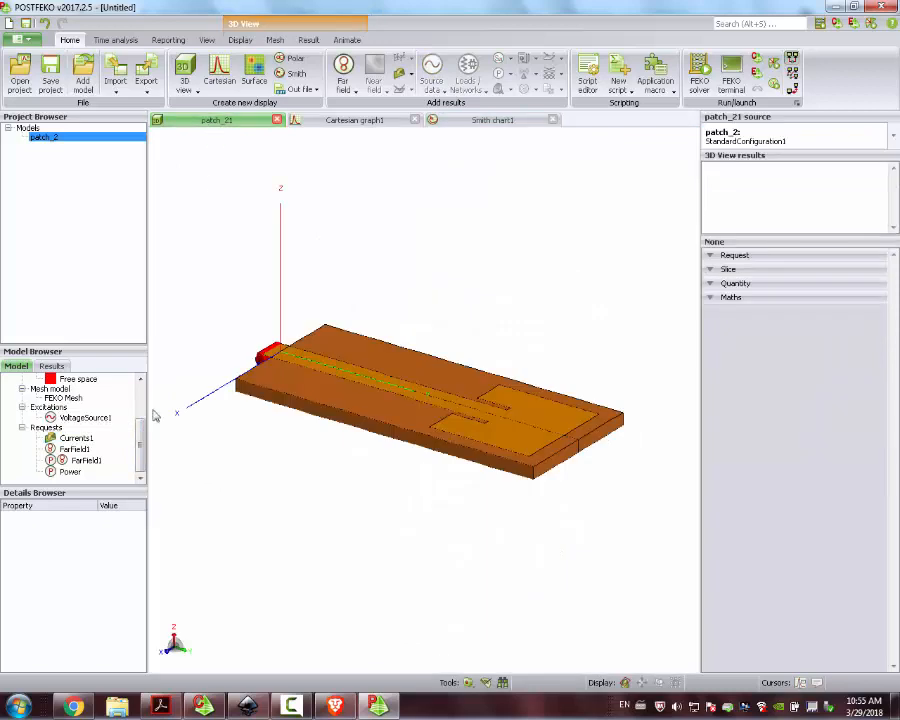
pyautogui.click(75, 437)
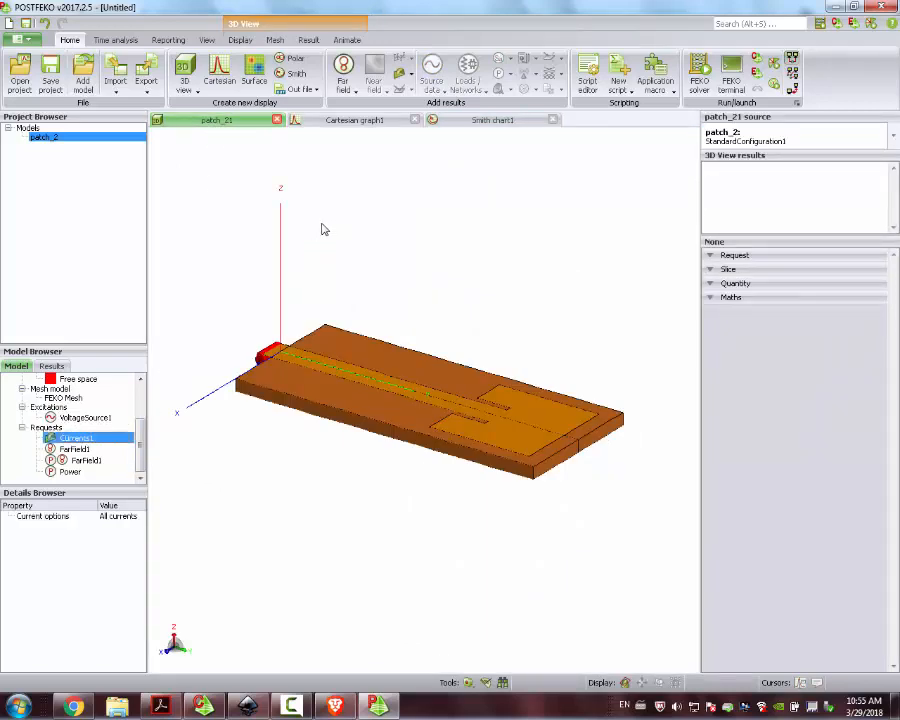
pyautogui.moveTo(322, 229); pyautogui.dragTo(541, 472)
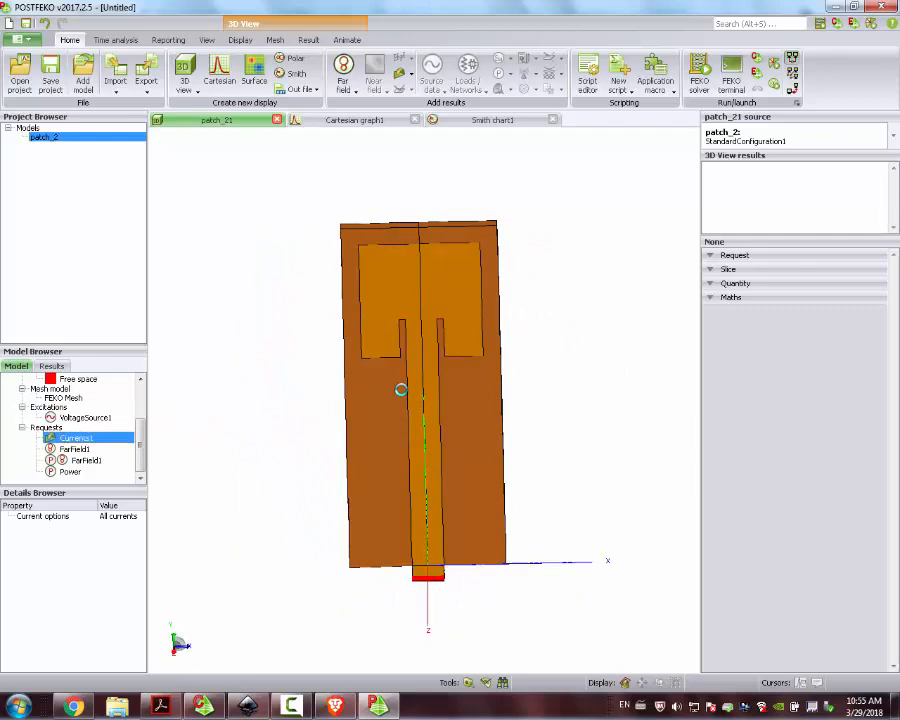
pyautogui.moveTo(403, 389); pyautogui.dragTo(460, 231)
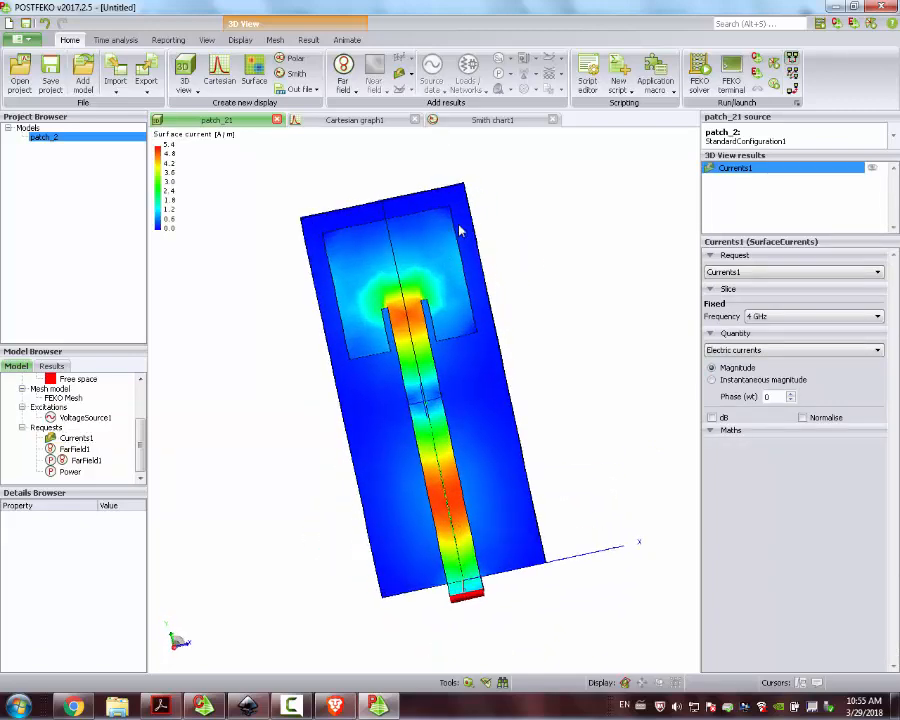
pyautogui.moveTo(623, 547); pyautogui.dragTo(520, 470)
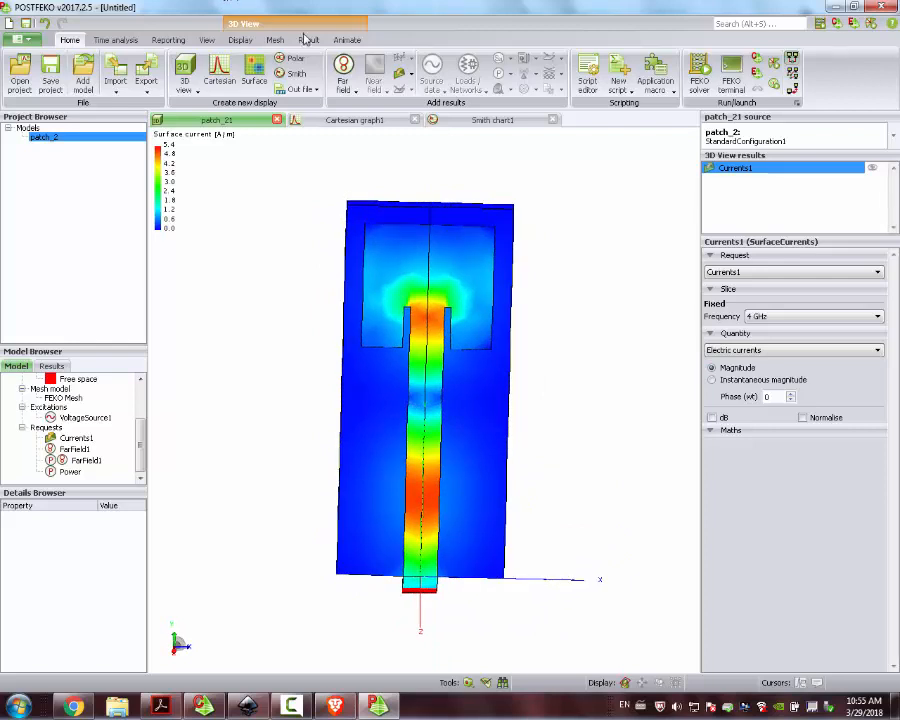
pyautogui.click(206, 40)
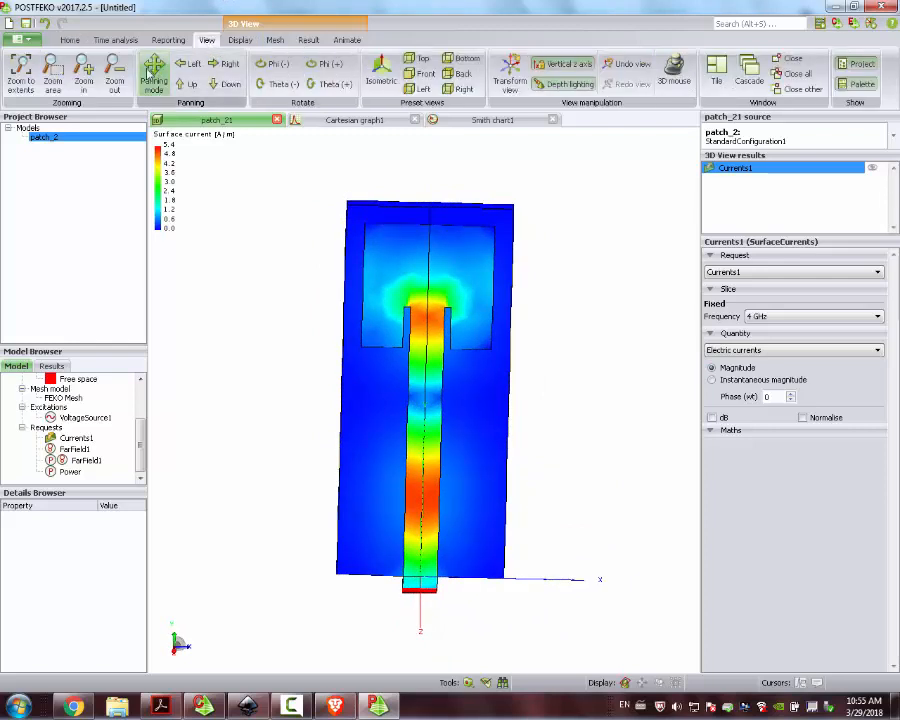
pyautogui.click(421, 58)
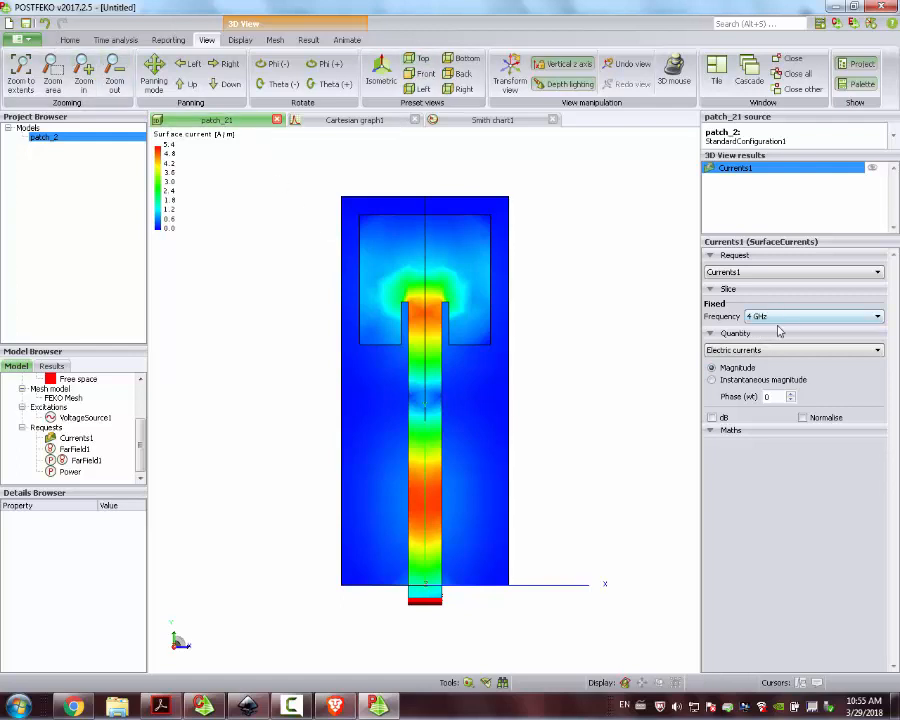
# Step: Show the surface currents as instantaneous magnitude in dB, then play and stop their frequency animation
pyautogui.click(757, 381)
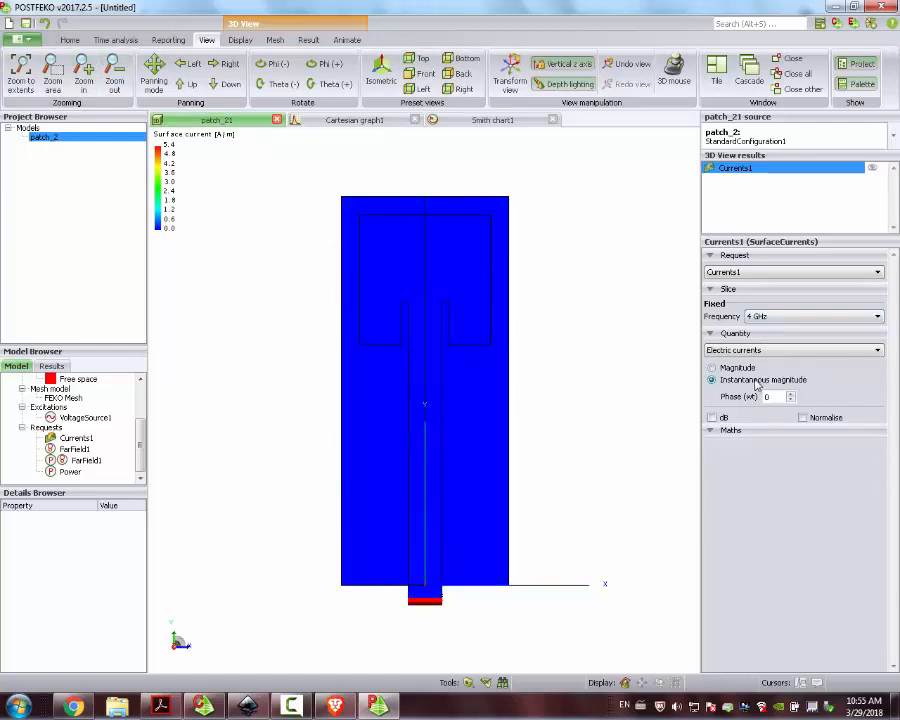
pyautogui.click(726, 418)
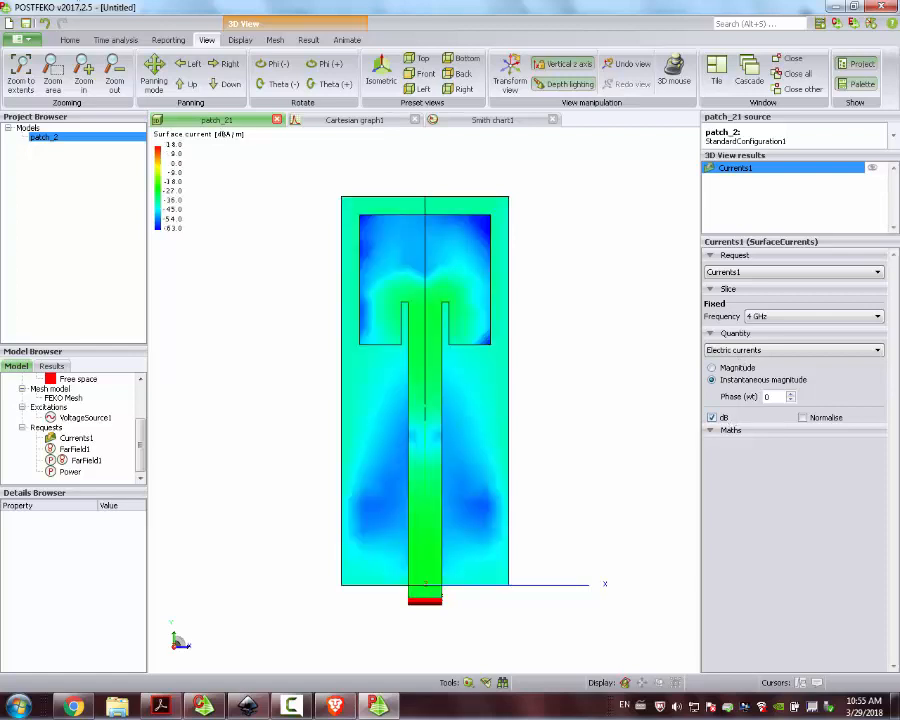
pyautogui.click(76, 41)
pyautogui.click(347, 40)
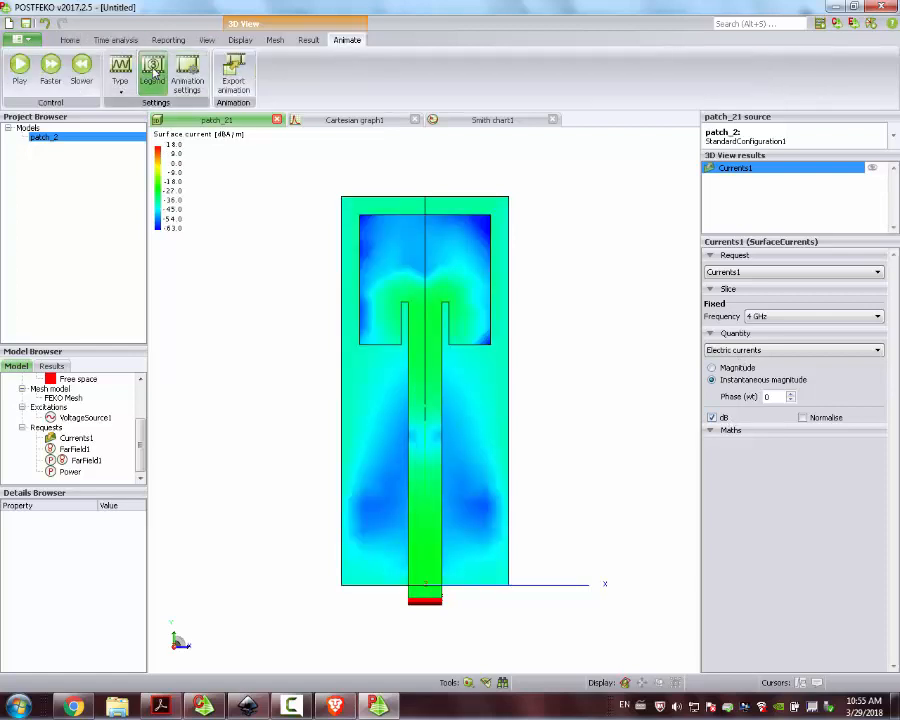
pyautogui.click(18, 68)
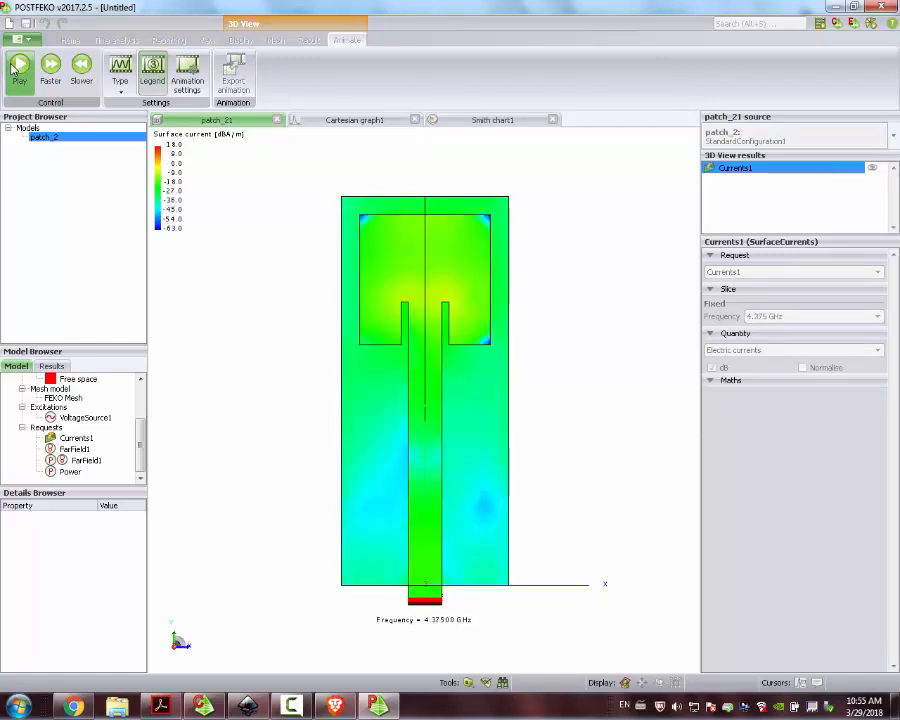
pyautogui.click(14, 67)
# Step: Set the surface current frequency to 5.75 GHz and play the frequency animation again
pyautogui.click(799, 318)
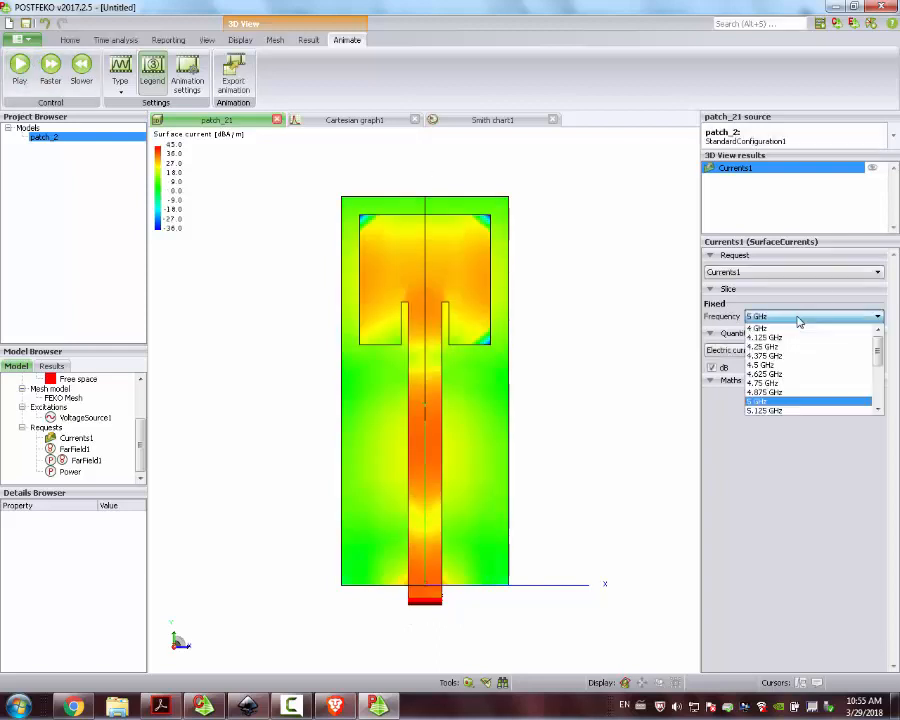
pyautogui.moveTo(874, 353); pyautogui.dragTo(875, 386)
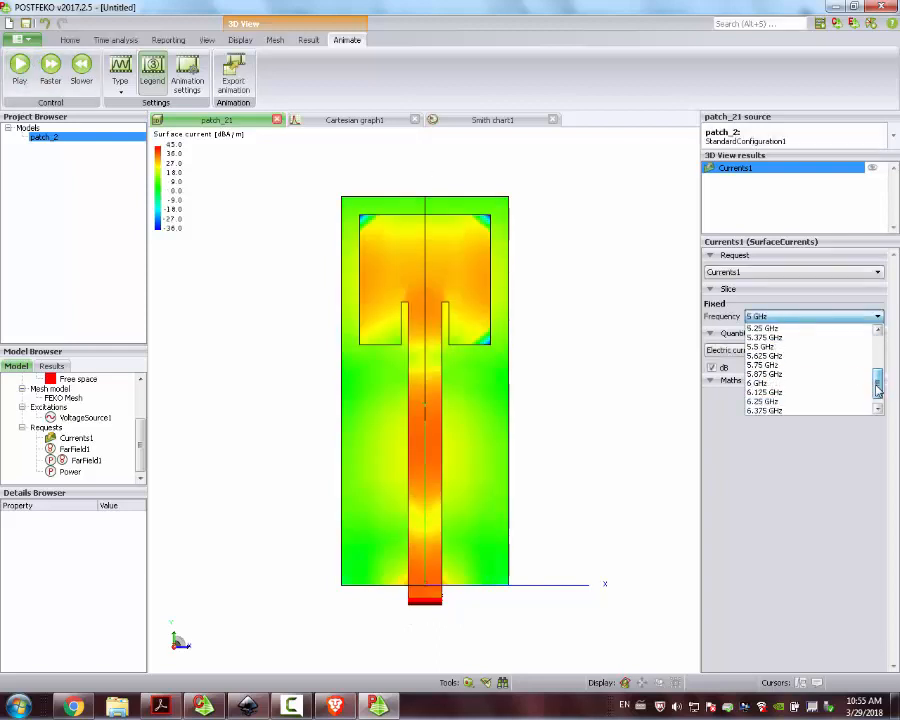
pyautogui.click(826, 367)
pyautogui.click(22, 68)
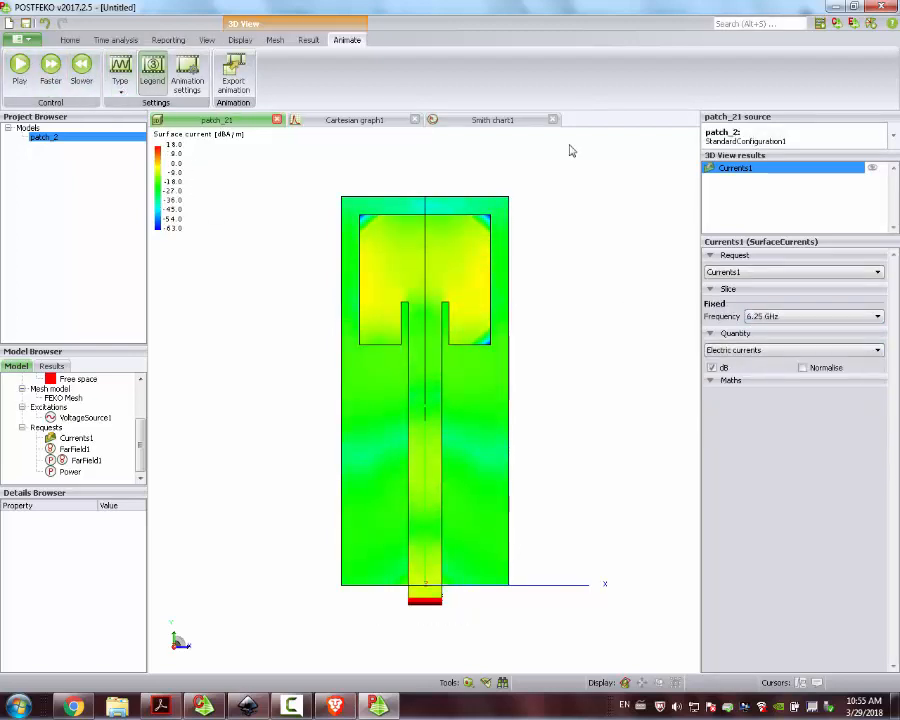
# Step: Set the surface current frequency to 5.875 GHz, change the animation type to phase and play it
pyautogui.click(783, 318)
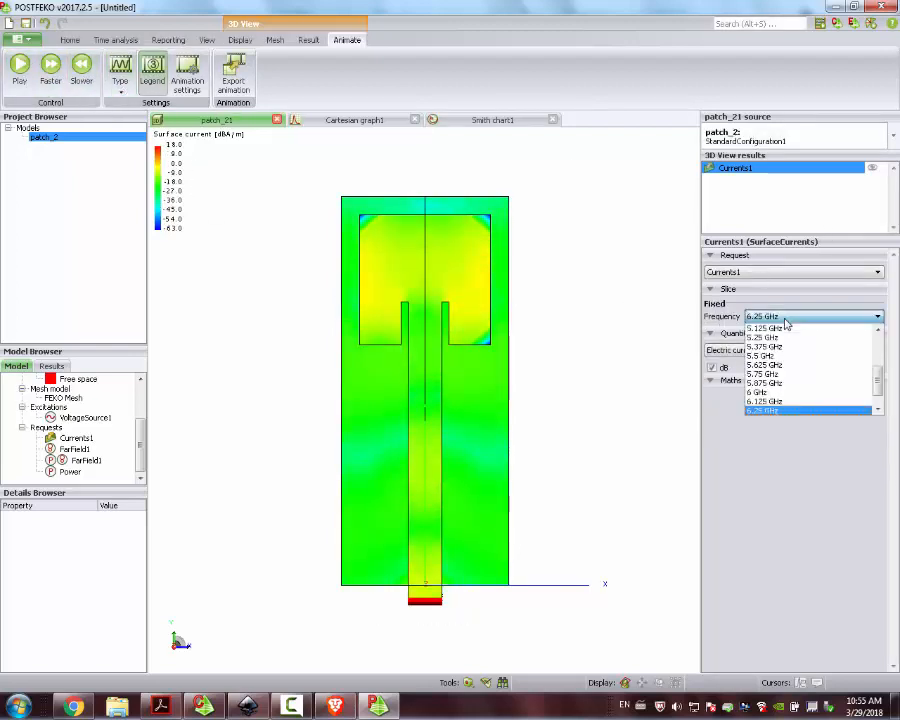
pyautogui.click(797, 384)
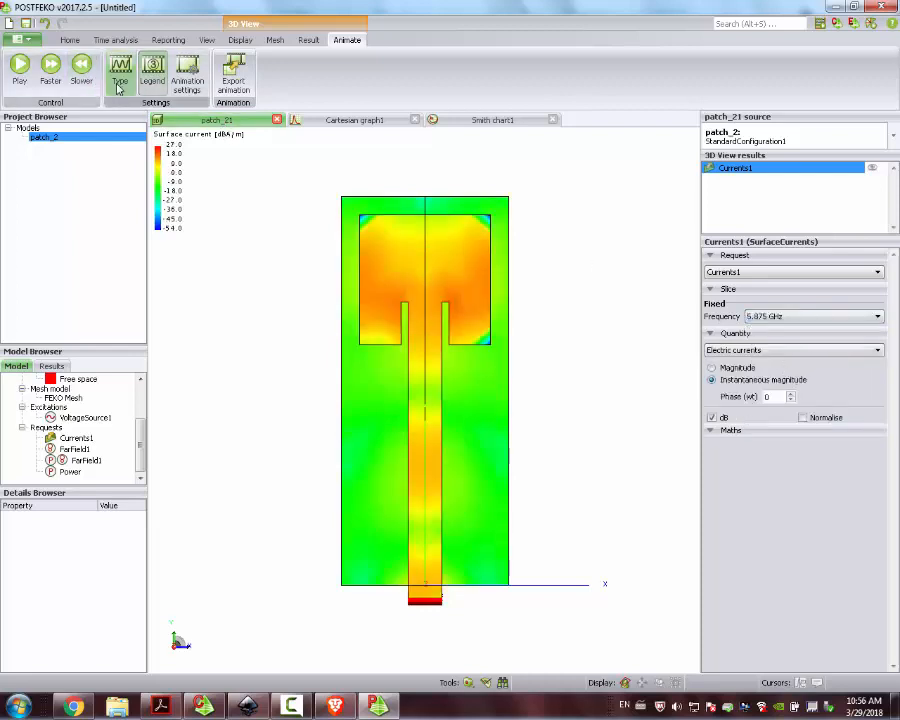
pyautogui.click(120, 88)
pyautogui.click(141, 127)
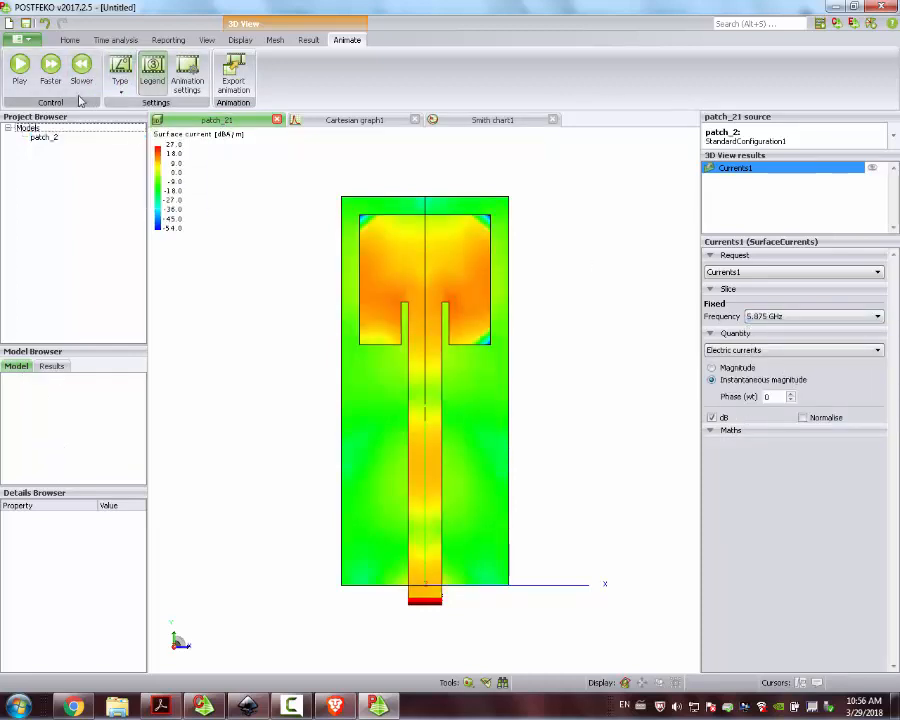
pyautogui.click(12, 66)
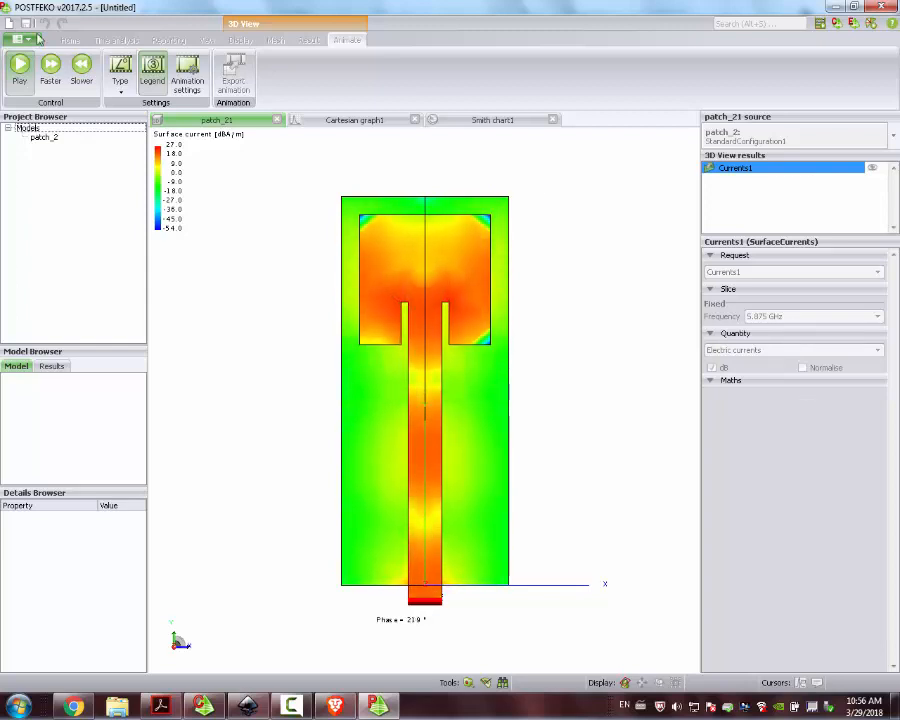
# Step: Set the surface current frequency to 5.625 GHz, then play and stop the phase animation
pyautogui.click(772, 317)
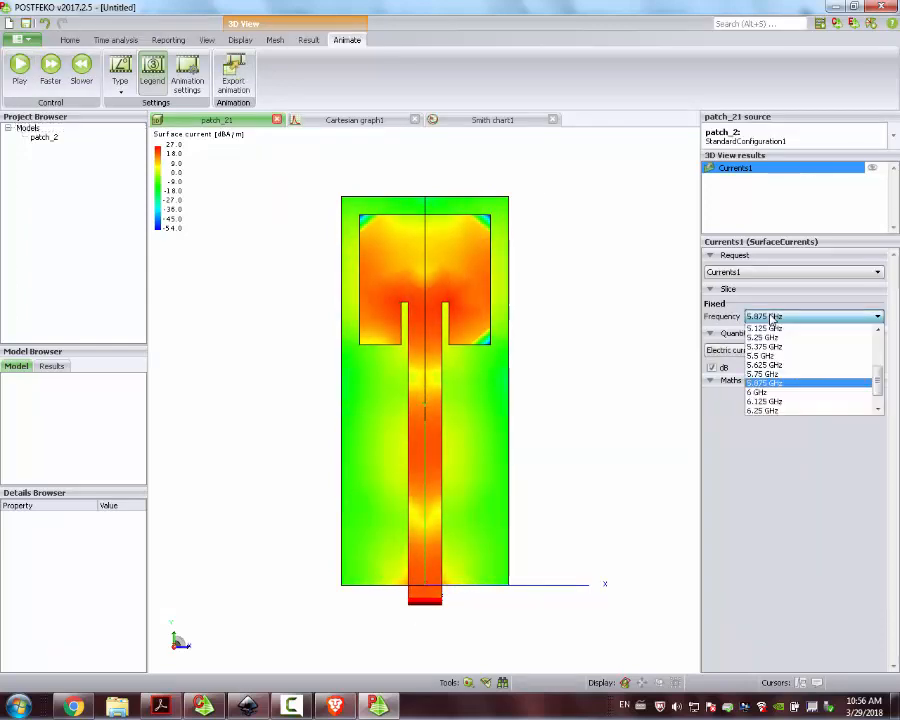
pyautogui.click(778, 365)
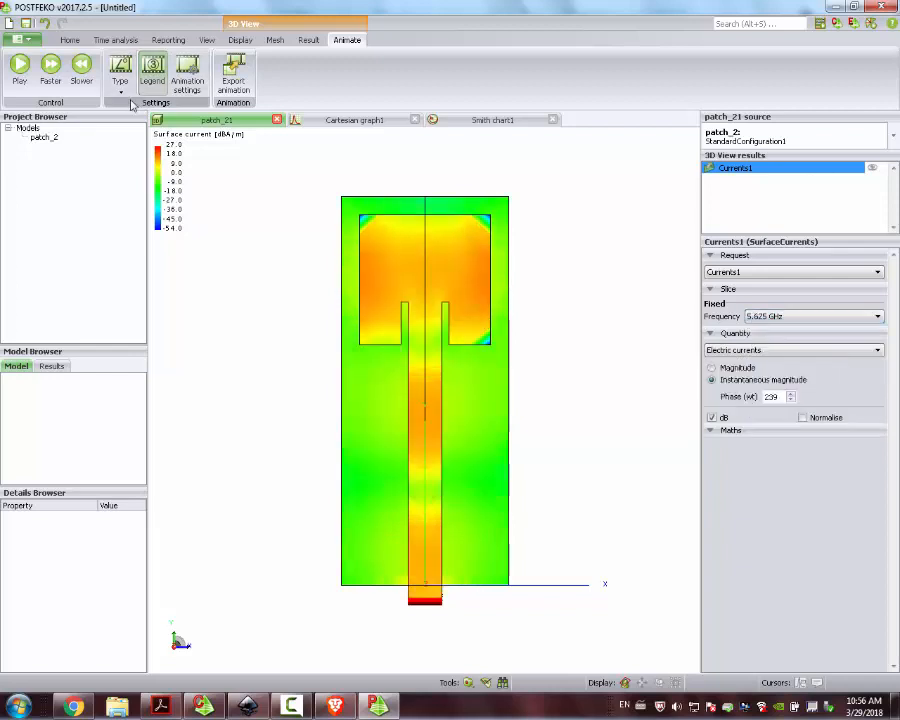
pyautogui.click(20, 68)
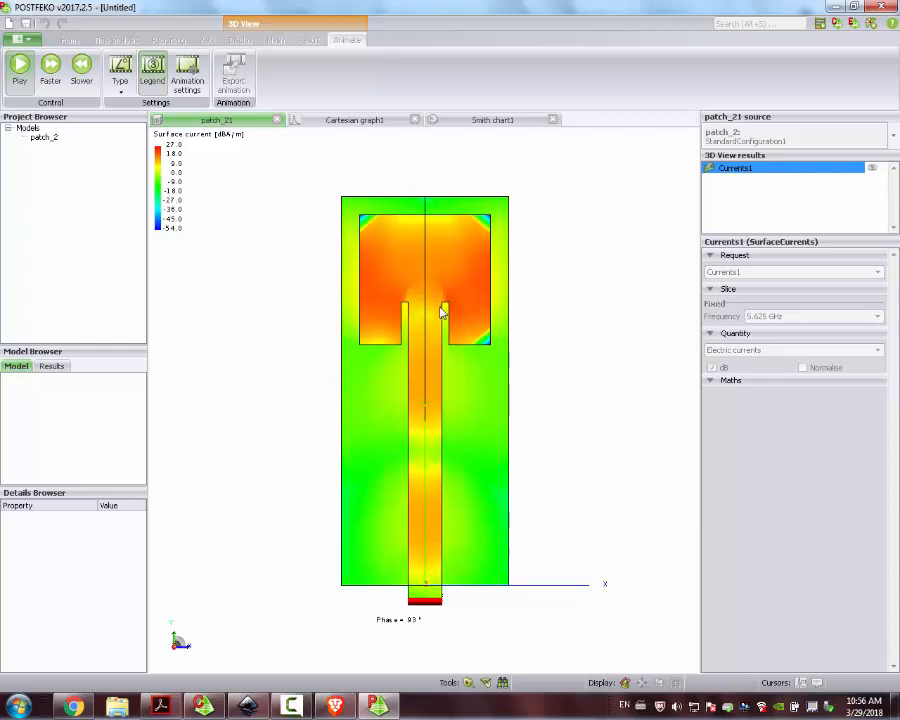
pyautogui.click(22, 70)
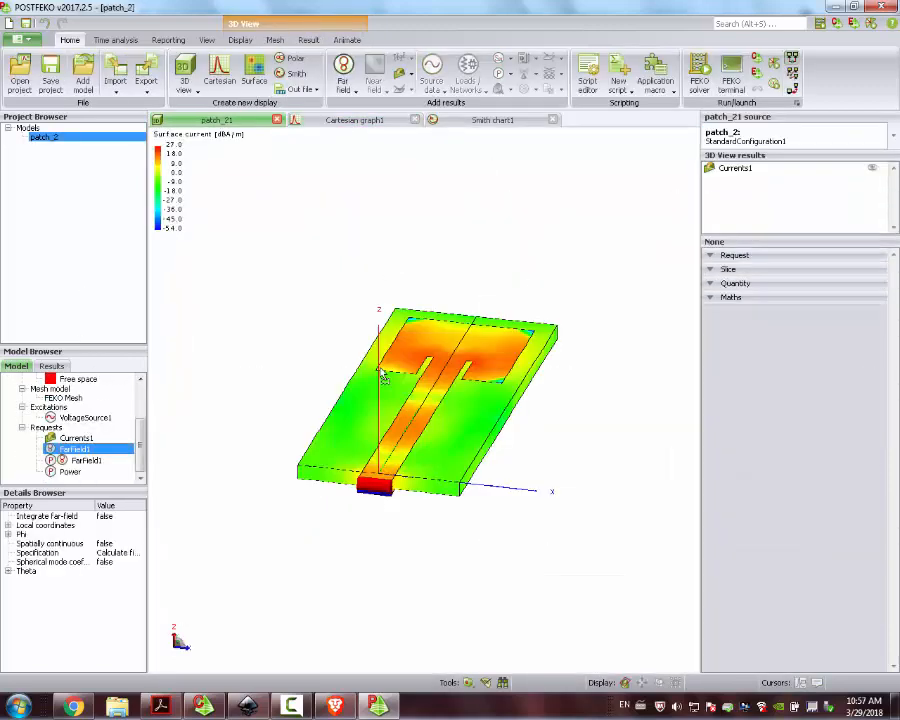
# Step: Add the FarField1 result to the patch_21 3D view as a 3D gain pattern
pyautogui.moveTo(382, 372); pyautogui.dragTo(388, 368)
pyautogui.moveTo(328, 213); pyautogui.dragTo(459, 302)
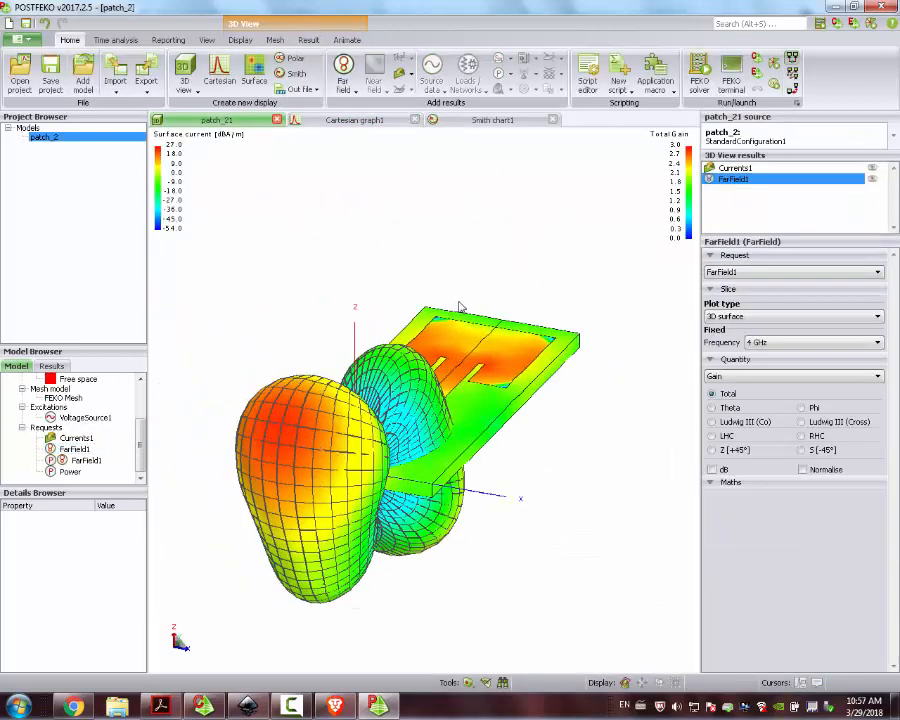
# Step: Hide the antenna mesh by filtering out the Dielectric boundary, Dielectric1 and Perfect electric conductor media
pyautogui.rightClick(270, 210)
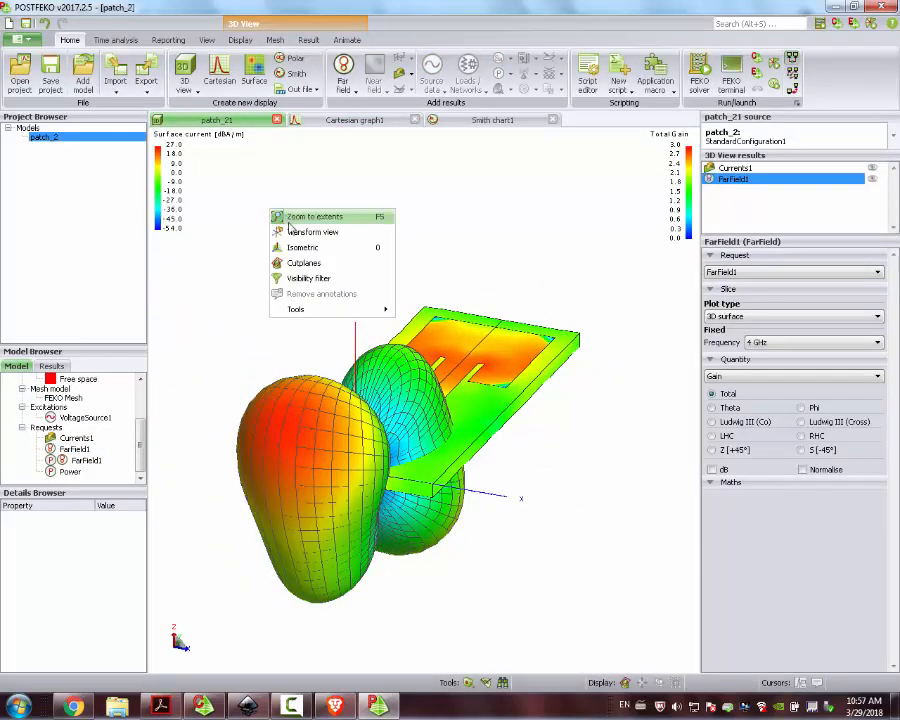
pyautogui.click(325, 284)
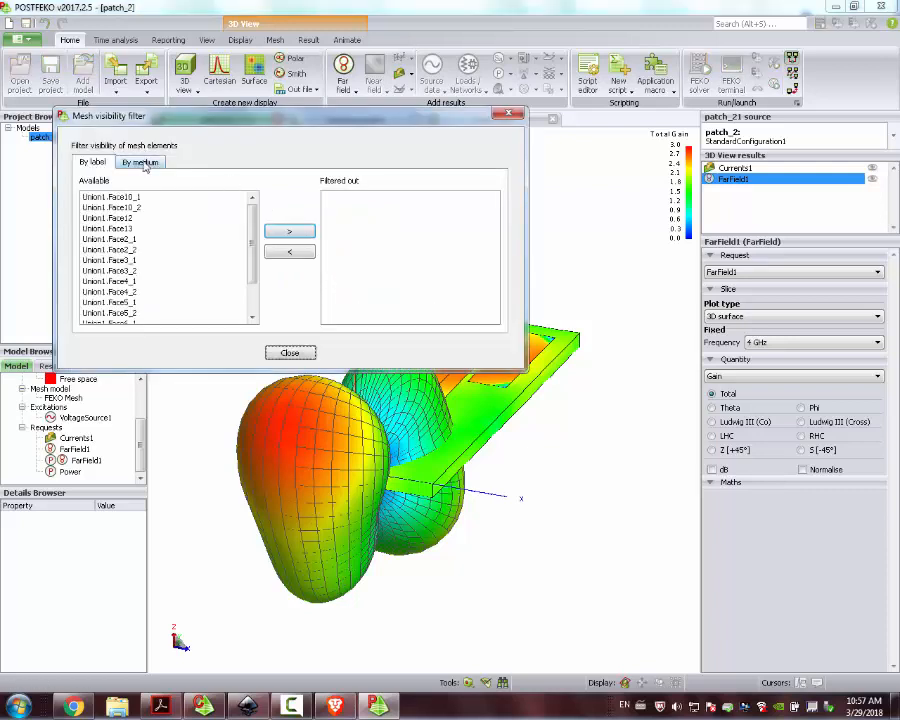
pyautogui.click(142, 163)
pyautogui.click(140, 198)
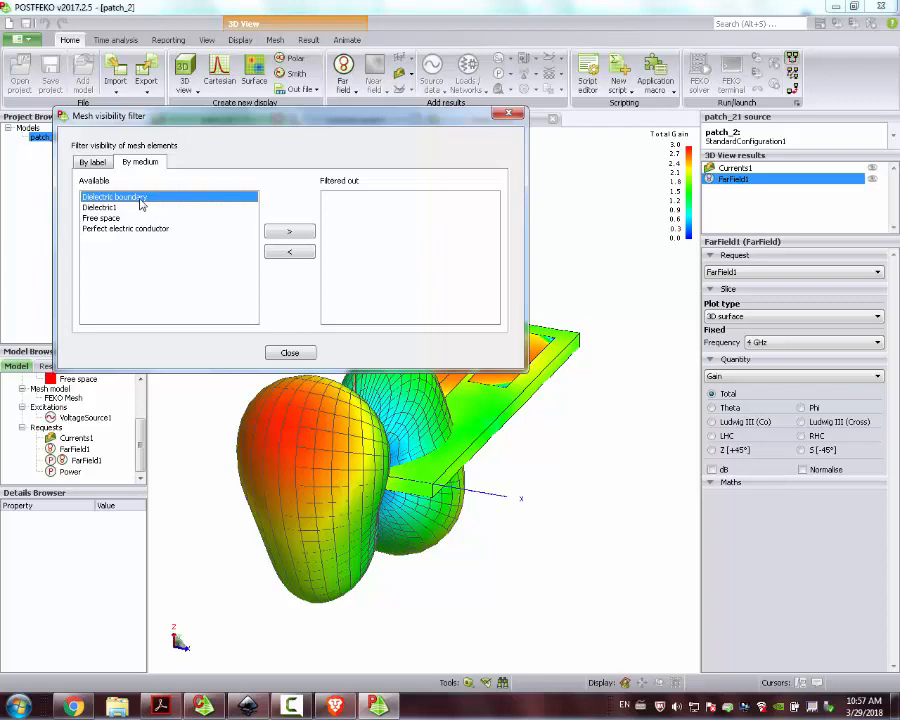
pyautogui.keyDown('ctrl'); pyautogui.click(134, 207); pyautogui.keyUp('ctrl')
pyautogui.keyDown('ctrl'); pyautogui.click(140, 229); pyautogui.keyUp('ctrl')
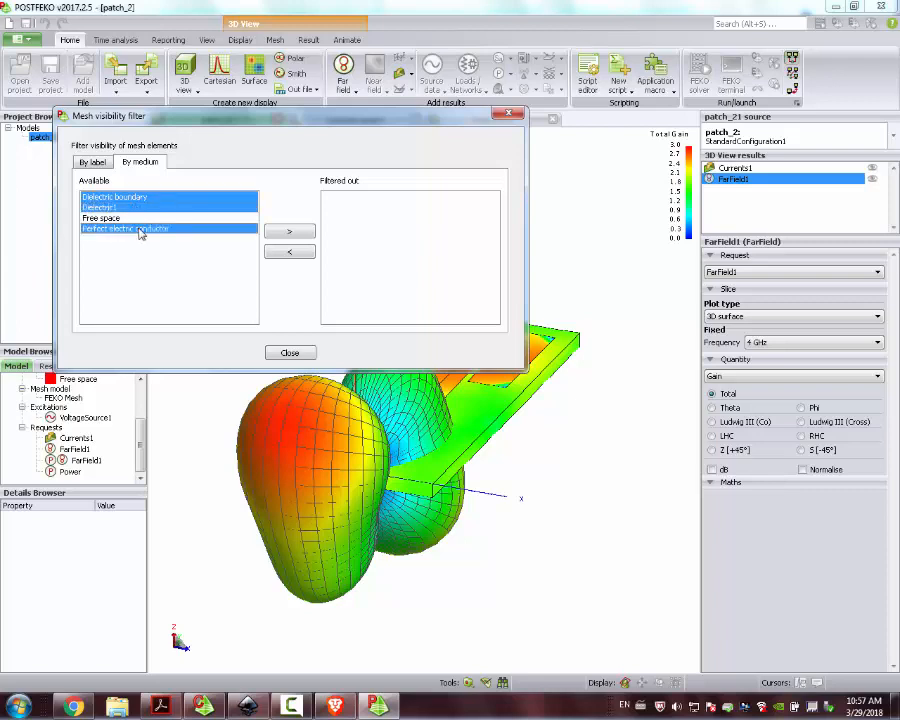
pyautogui.click(290, 232)
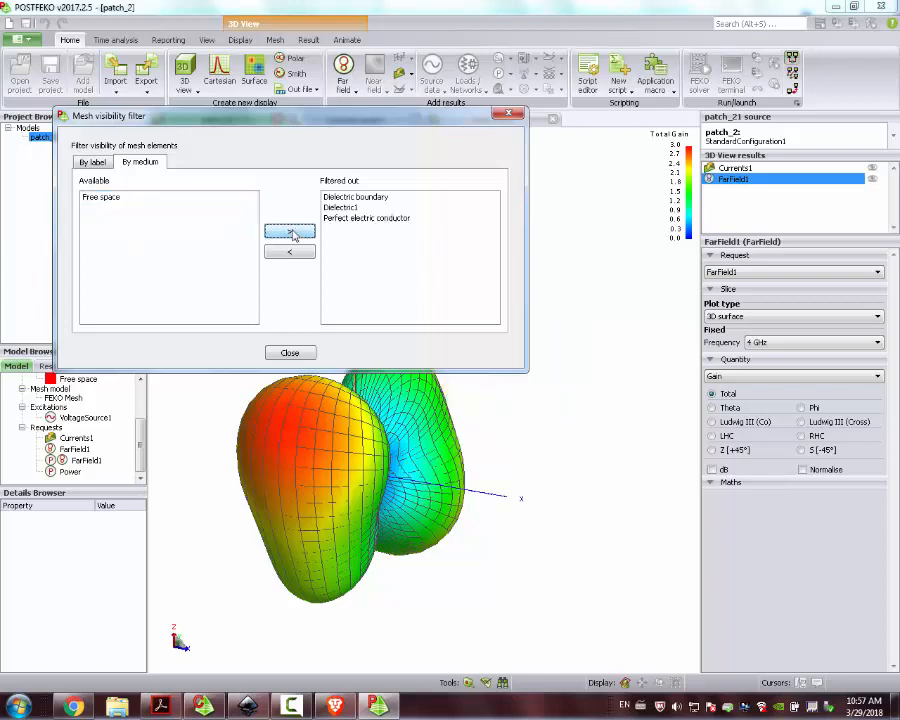
pyautogui.click(290, 353)
pyautogui.moveTo(408, 302); pyautogui.dragTo(543, 298)
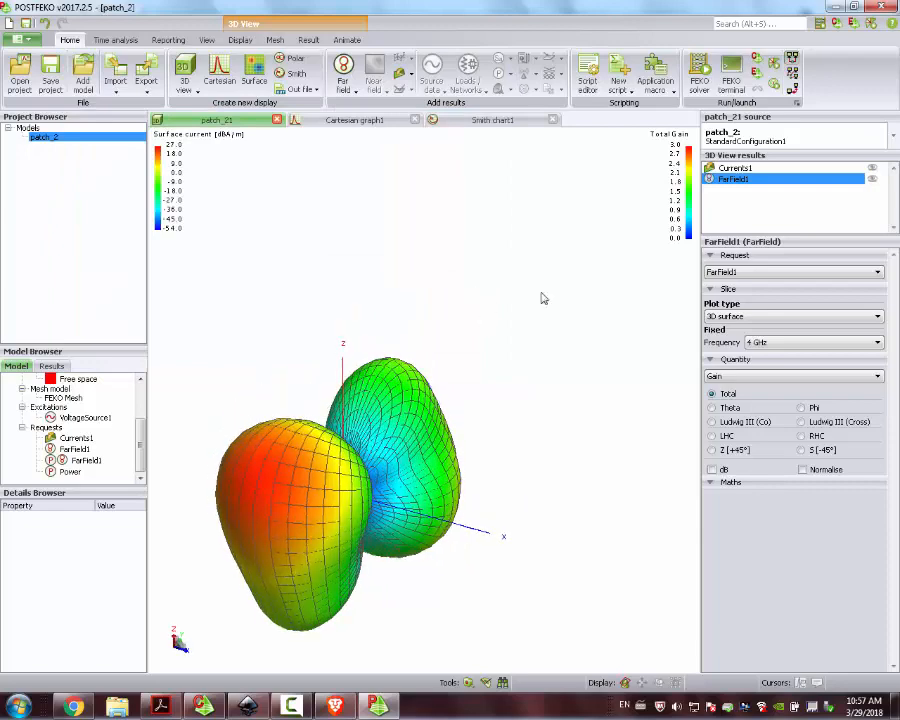
# Step: Set the FarField1 pattern to 5.625 GHz with total gain in dB, and inspect its shape
pyautogui.click(786, 342)
pyautogui.click(788, 355)
pyautogui.click(786, 342)
pyautogui.scroll(-3, 878, 382)
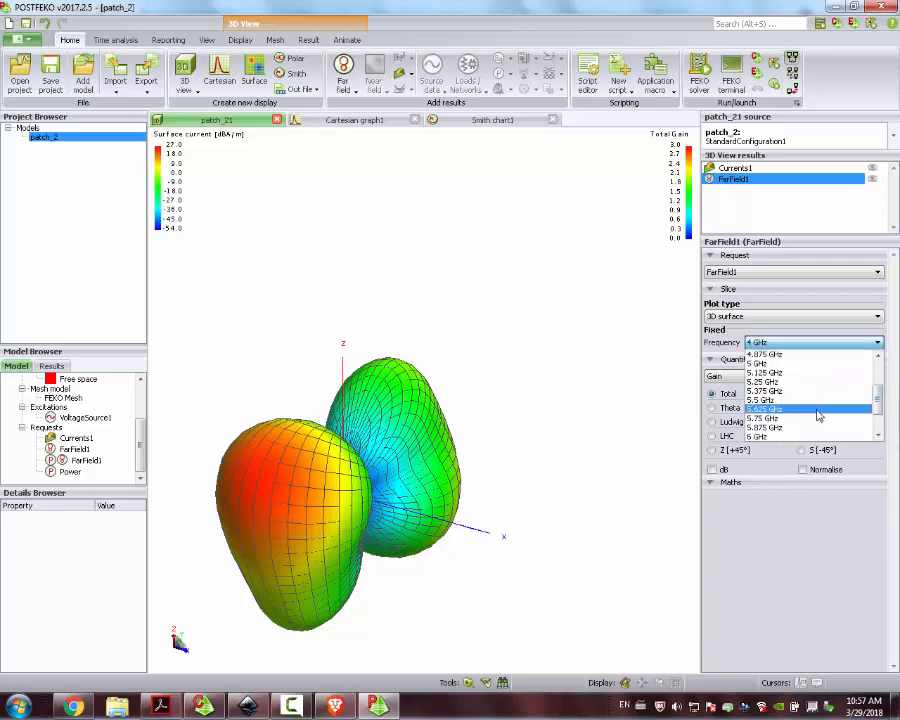
pyautogui.click(818, 411)
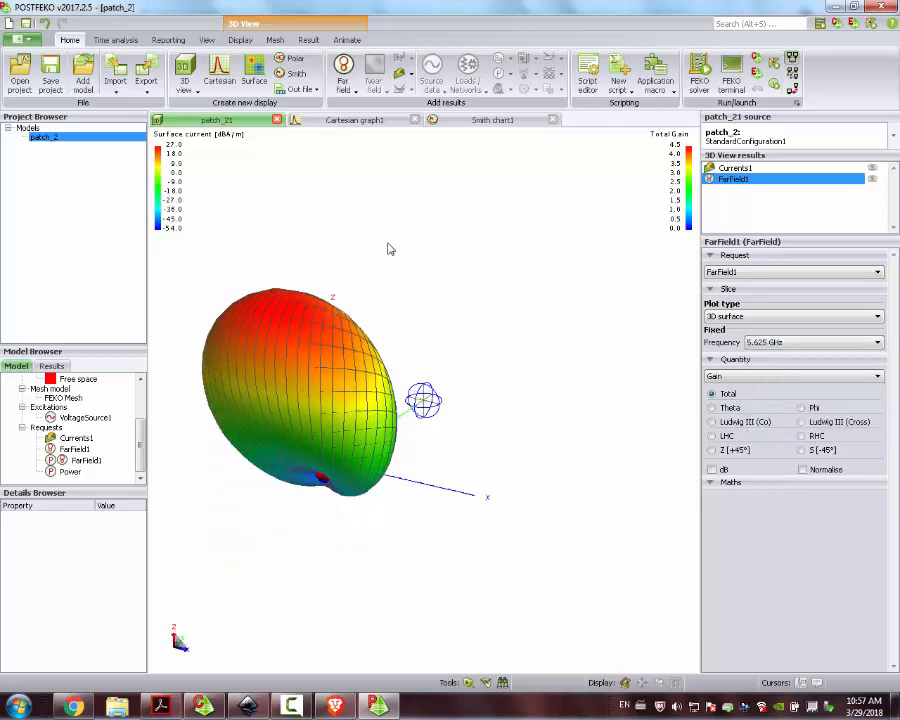
pyautogui.click(712, 470)
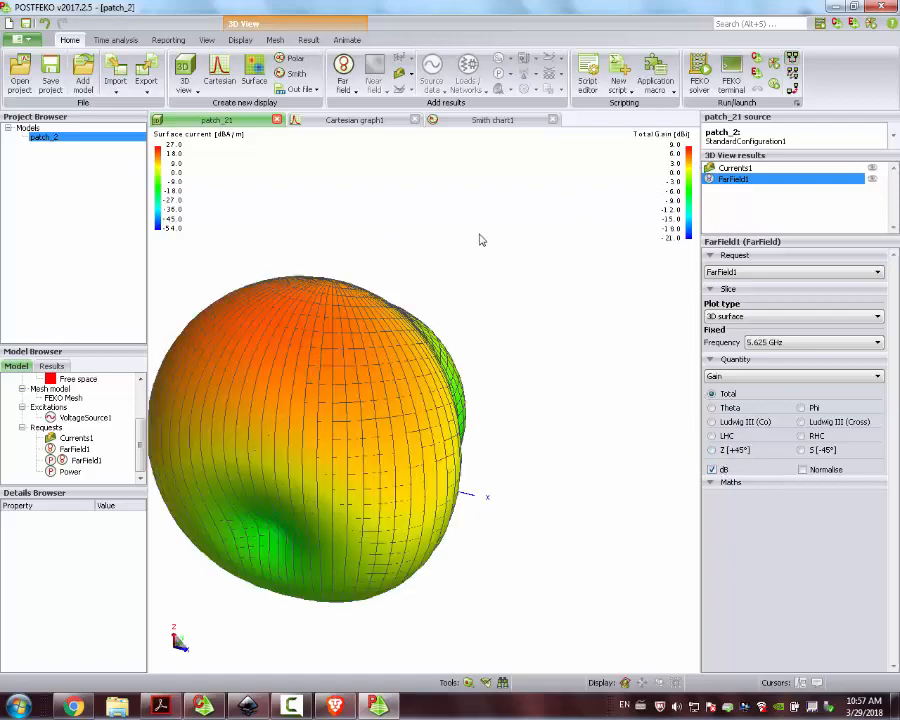
pyautogui.moveTo(479, 234); pyautogui.dragTo(497, 266)
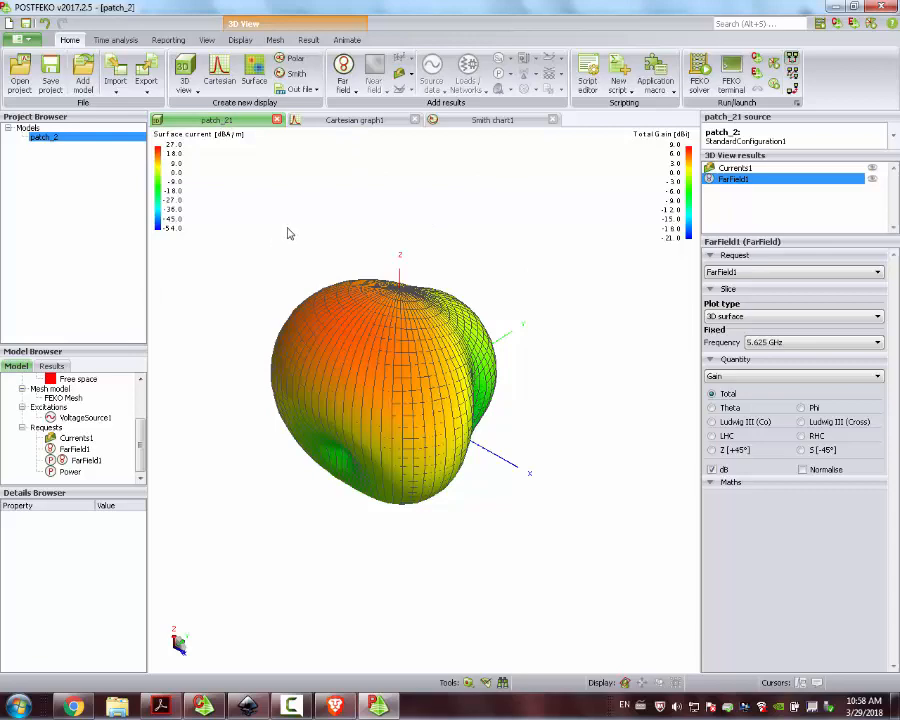
# Step: Switch to CADFEKO to examine the patch antenna model from above, and return to the far-field view in POSTFEKO
pyautogui.click(377, 711)
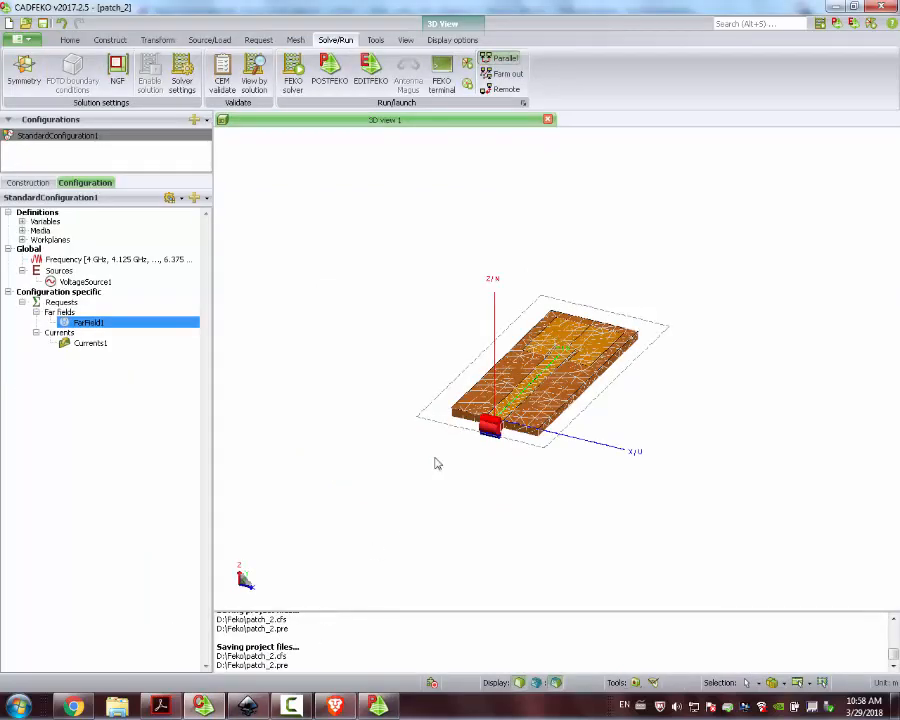
pyautogui.moveTo(446, 381); pyautogui.dragTo(410, 479)
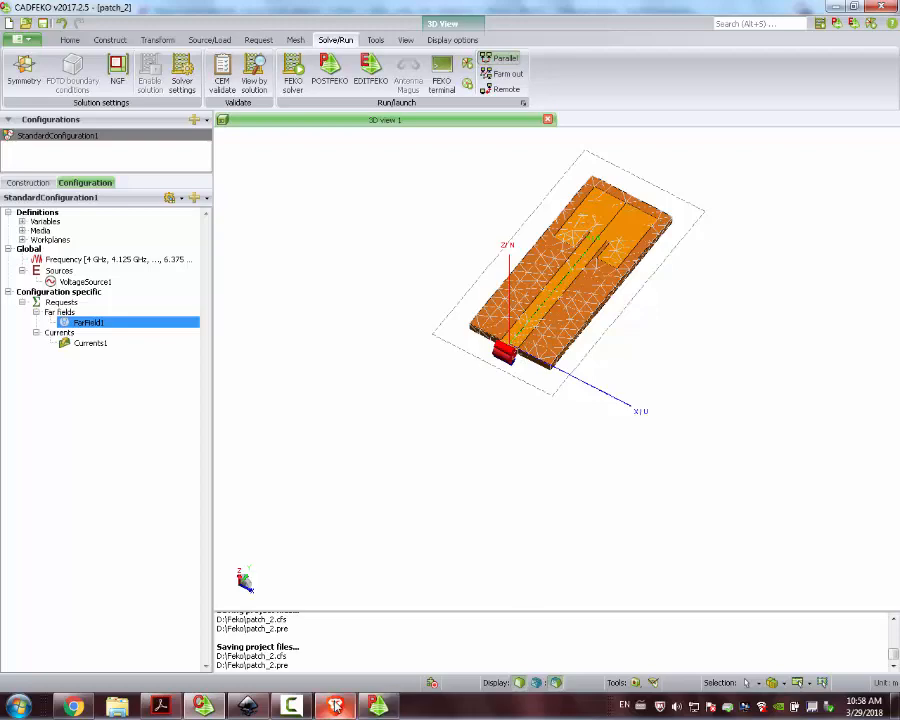
pyautogui.click(378, 707)
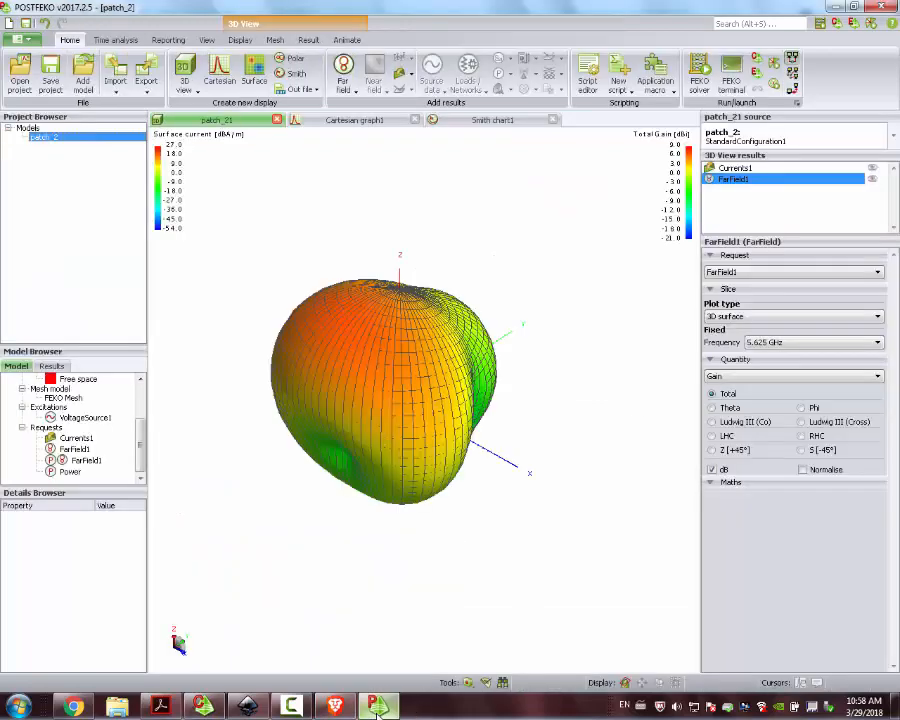
# Step: Set the FarField1 gain pattern's frequency to 5.25 GHz and inspect its shape
pyautogui.moveTo(462, 432); pyautogui.dragTo(364, 401)
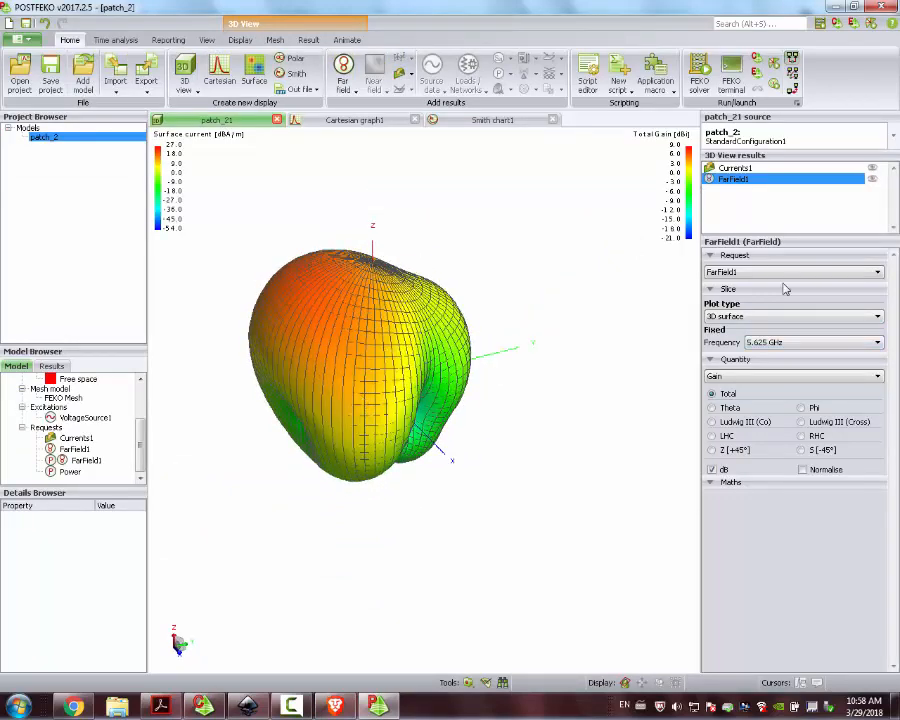
pyautogui.click(786, 349)
pyautogui.click(783, 372)
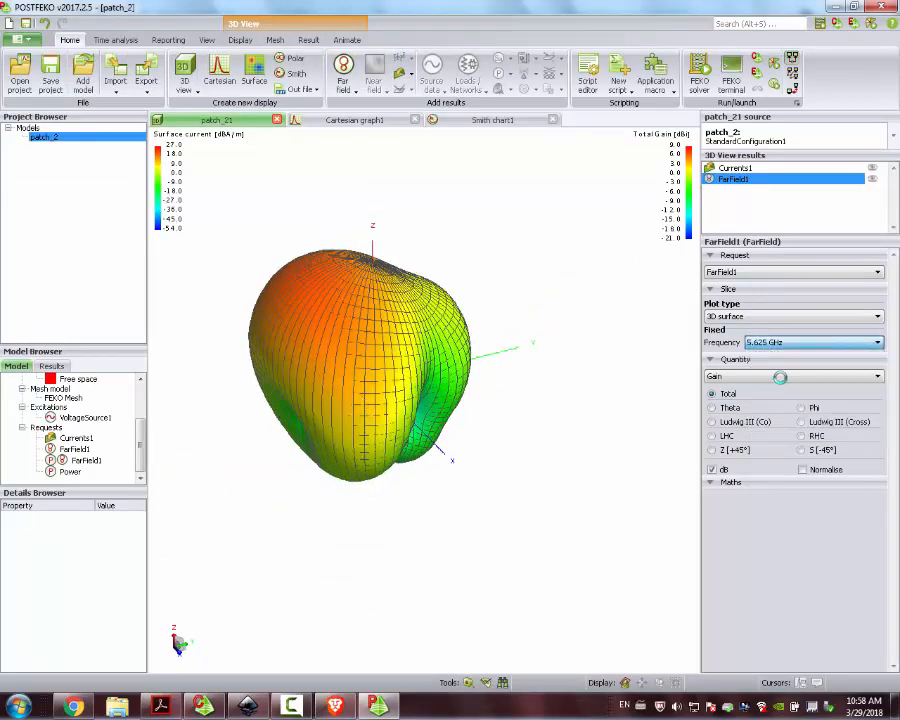
pyautogui.moveTo(529, 284); pyautogui.dragTo(493, 258)
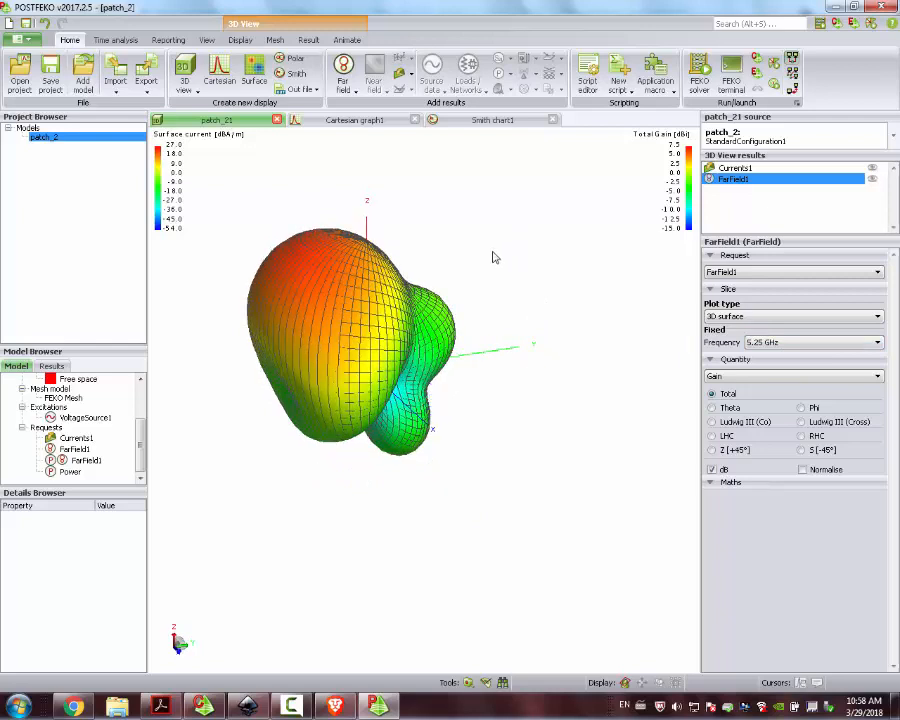
pyautogui.moveTo(378, 710)
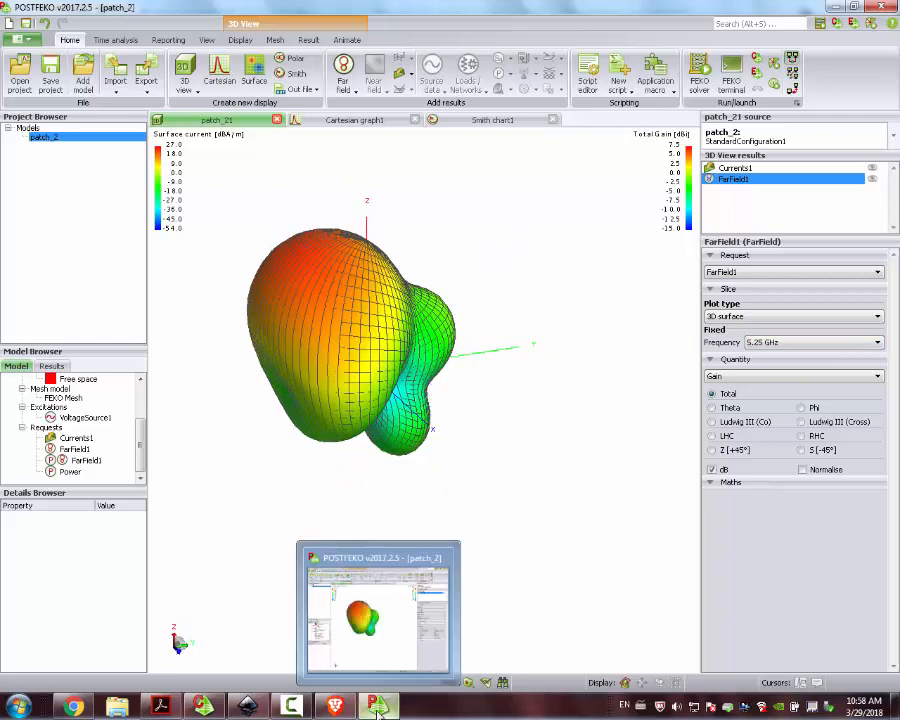
# Step: Restore the Dielectric boundary, Dielectric1 and Perfect electric conductor media in the mesh visibility filter, and inspect the pattern alongside the antenna
pyautogui.rightClick(197, 410)
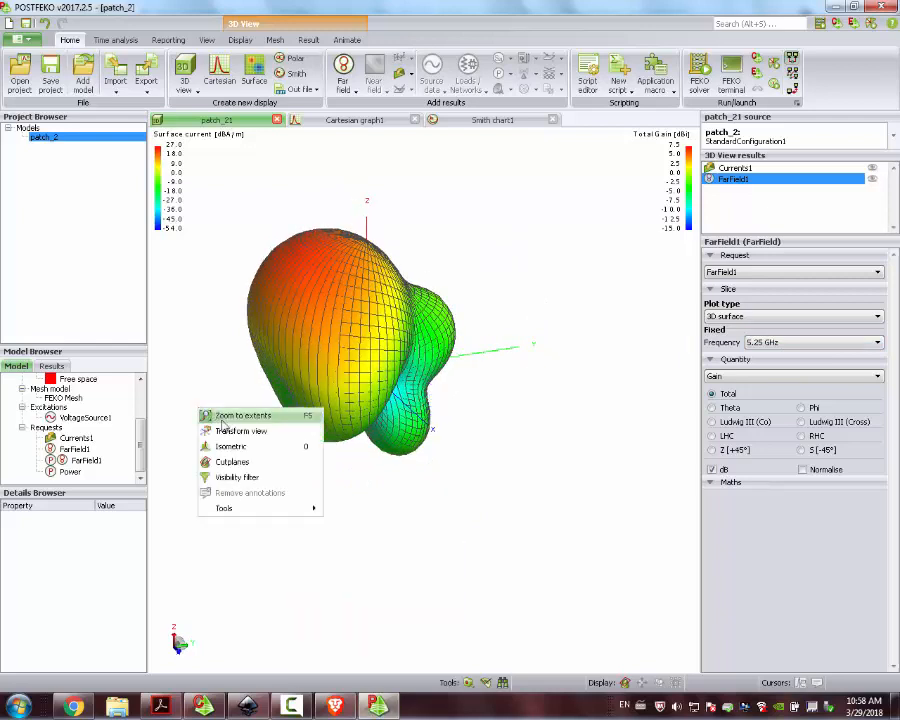
pyautogui.click(235, 475)
pyautogui.click(140, 161)
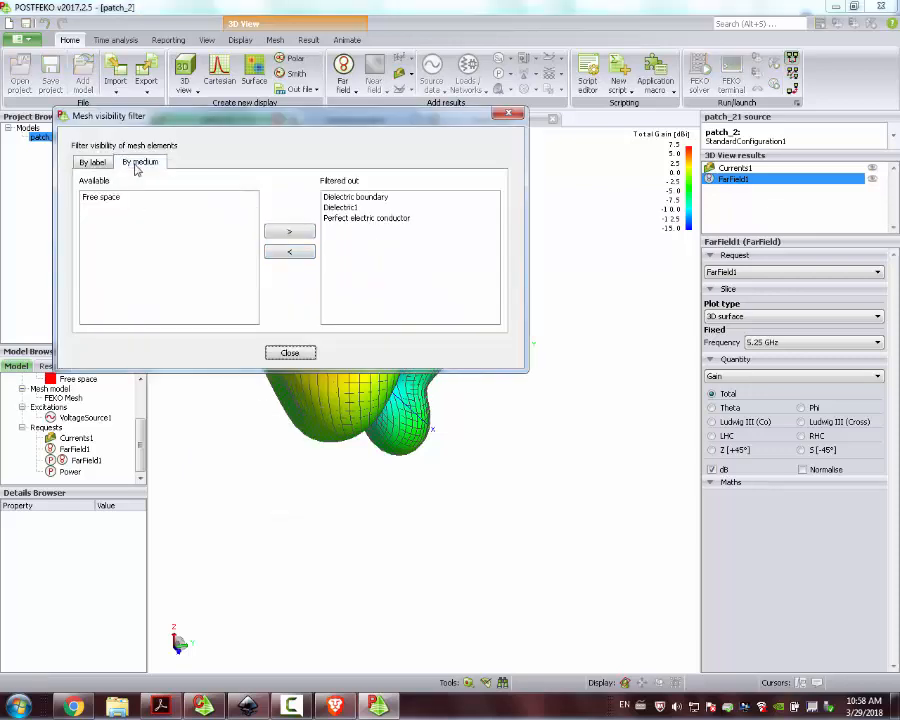
pyautogui.click(462, 219)
pyautogui.keyDown('shift'); pyautogui.click(369, 208); pyautogui.keyUp('shift')
pyautogui.keyDown('shift'); pyautogui.click(355, 197); pyautogui.keyUp('shift')
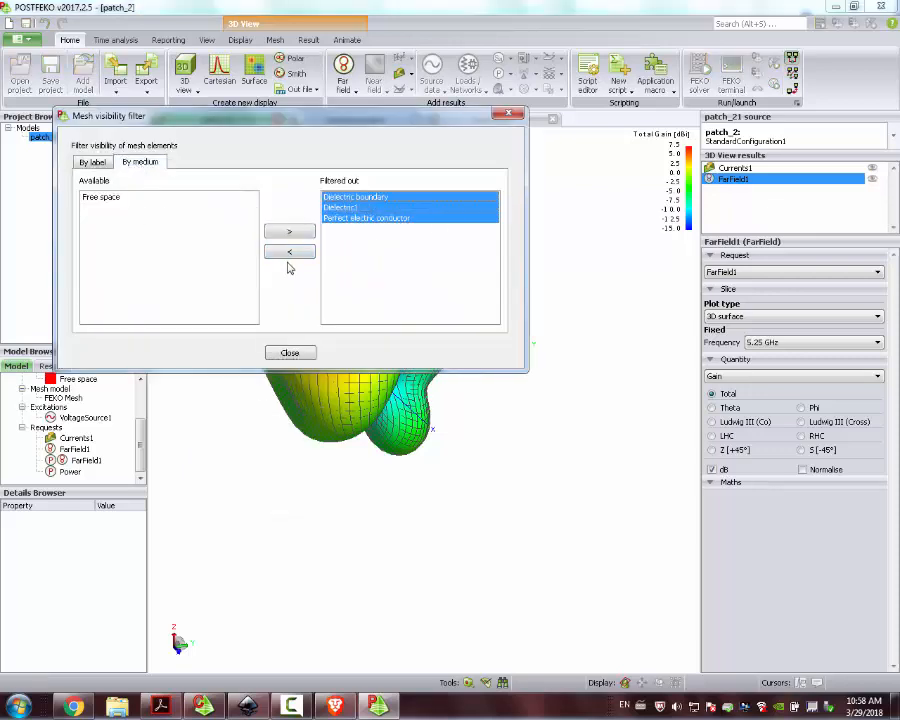
pyautogui.click(289, 251)
pyautogui.click(289, 353)
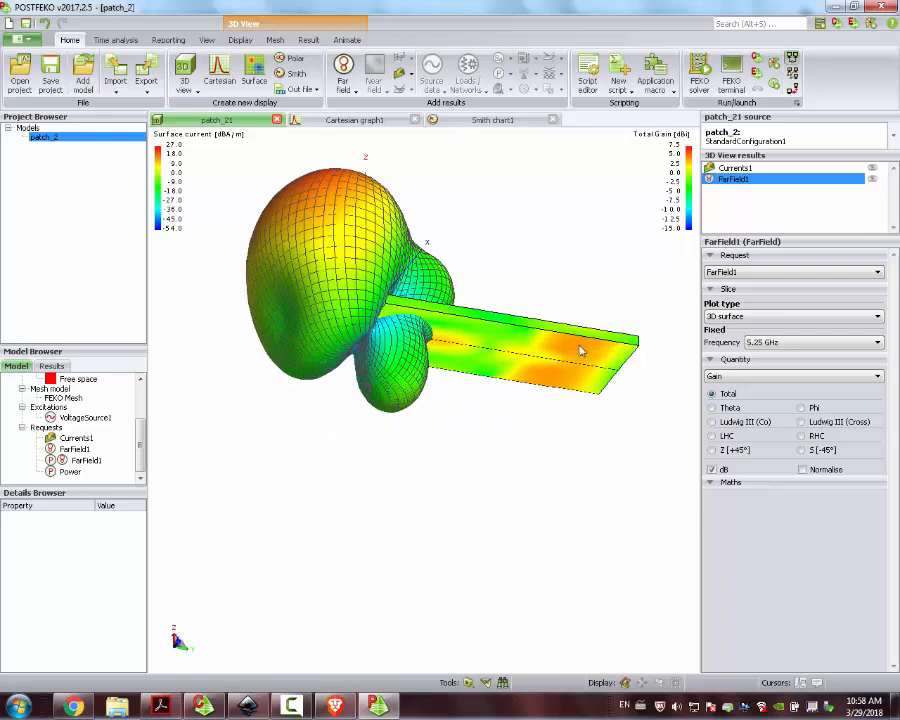
pyautogui.moveTo(487, 275); pyautogui.dragTo(494, 444)
pyautogui.moveTo(494, 227); pyautogui.dragTo(549, 331)
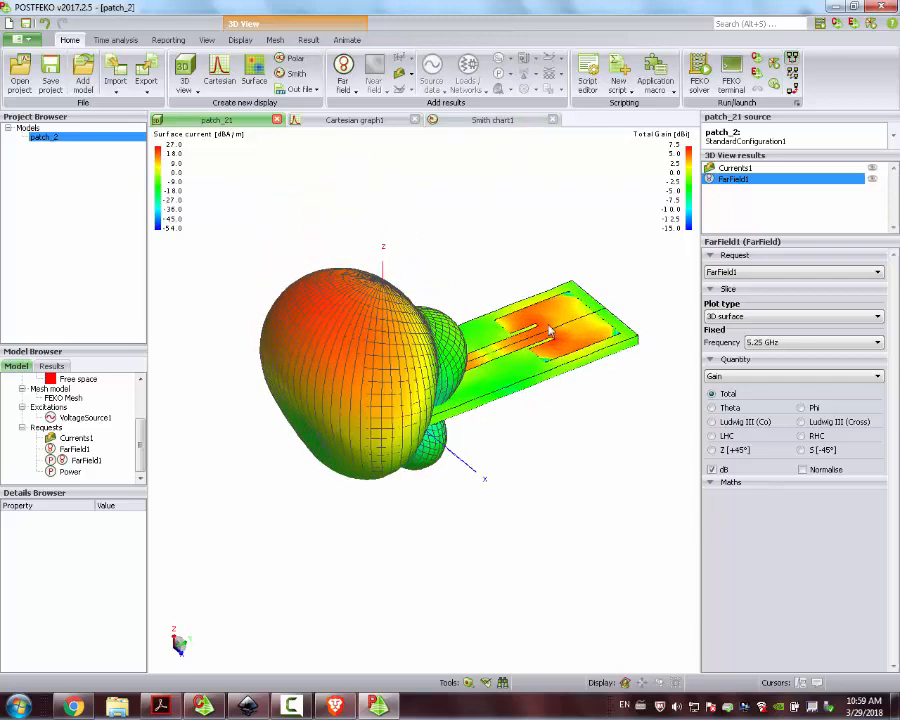
pyautogui.moveTo(534, 268); pyautogui.dragTo(521, 333)
pyautogui.moveTo(500, 279); pyautogui.dragTo(461, 311)
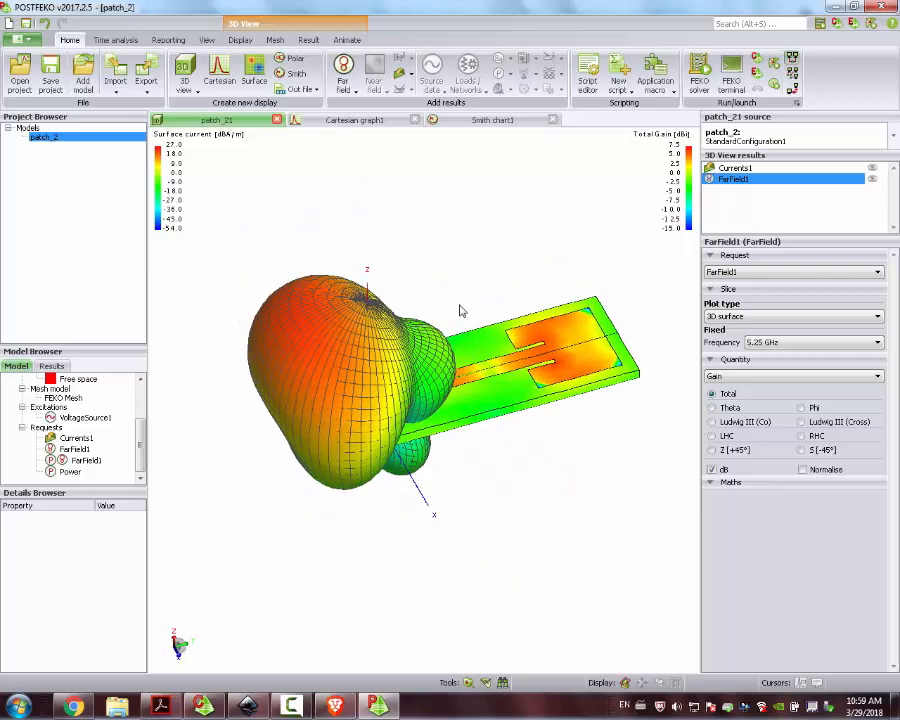